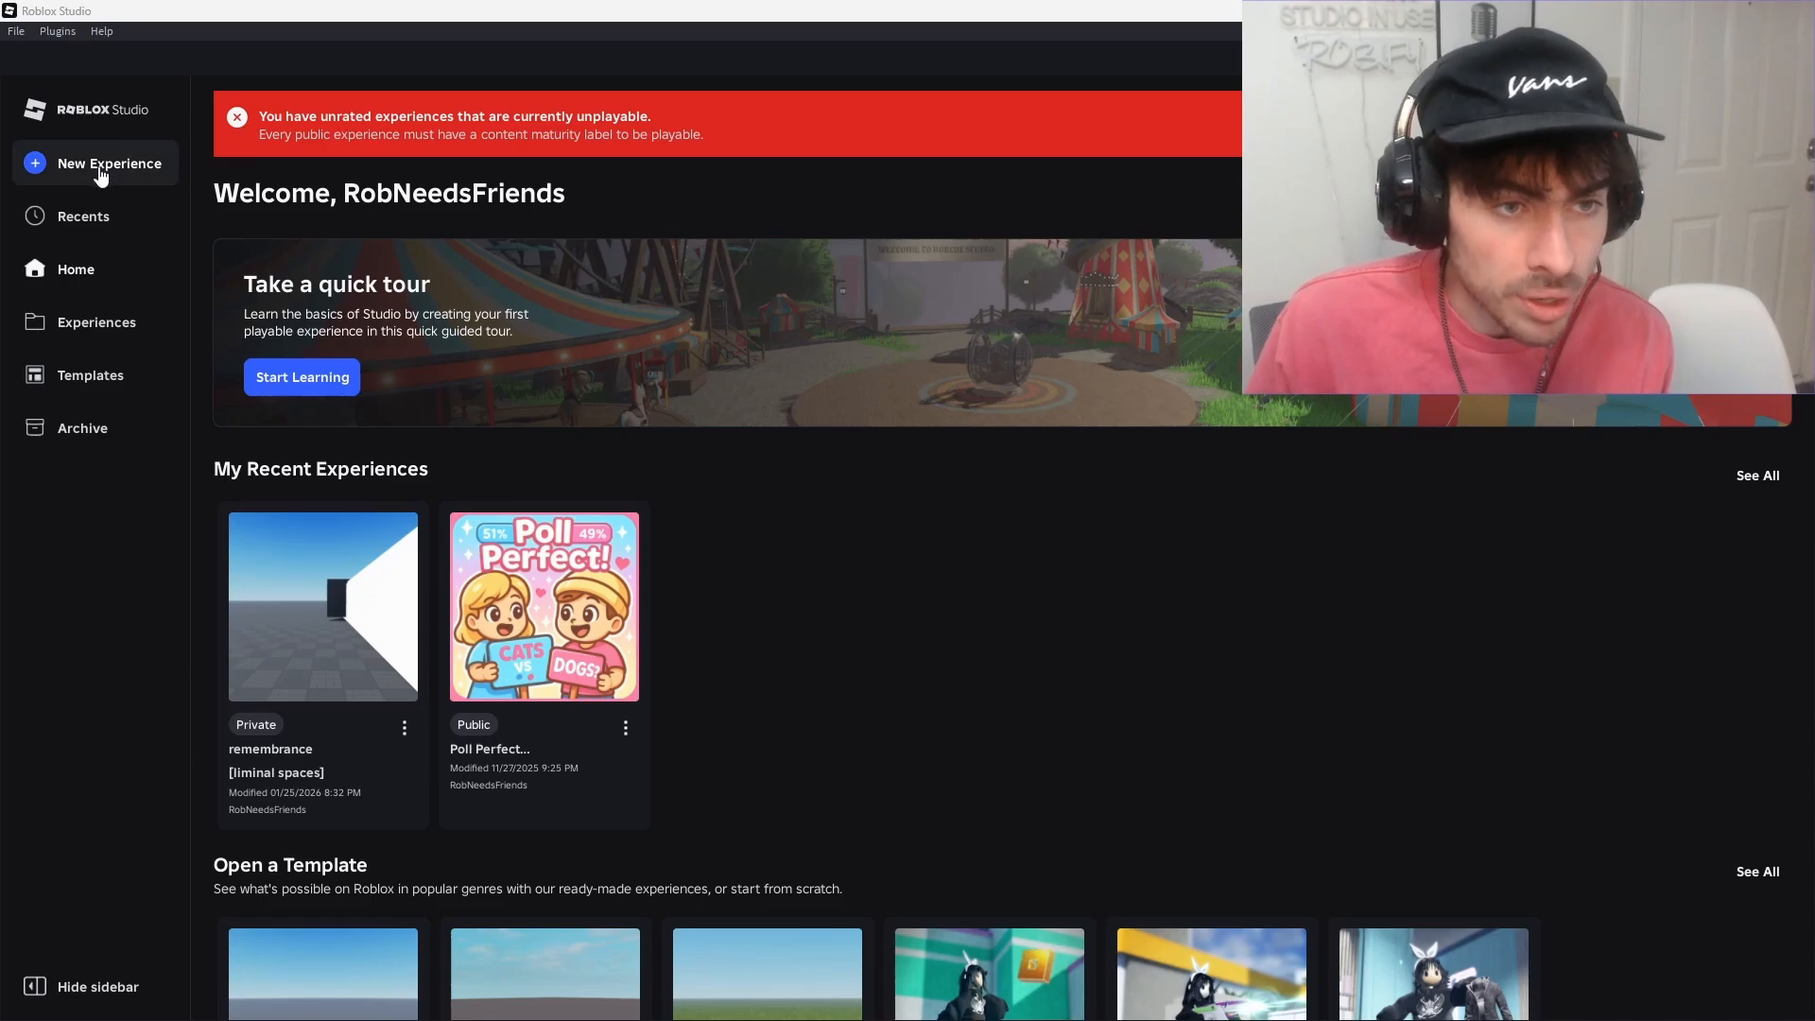
- Create a new experience
{"action": "left_click", "coordinate": [99, 167]}
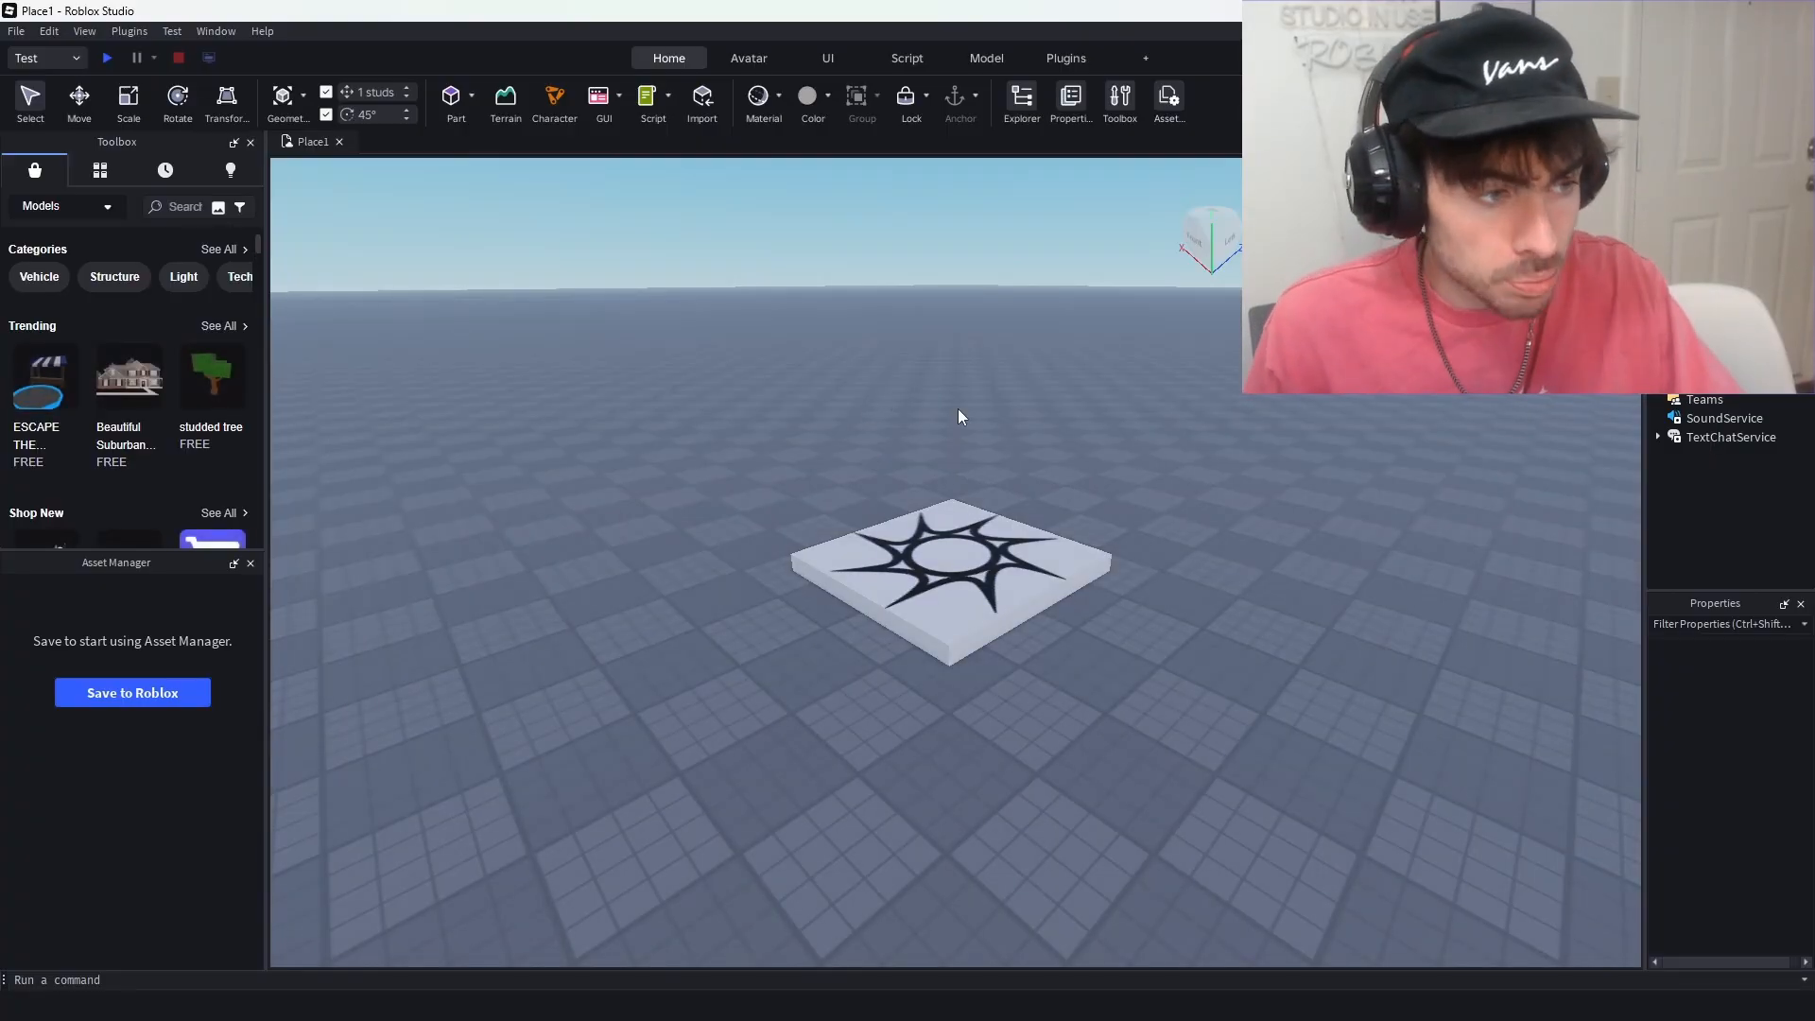
{"action": "left_click", "coordinate": [262, 31]}
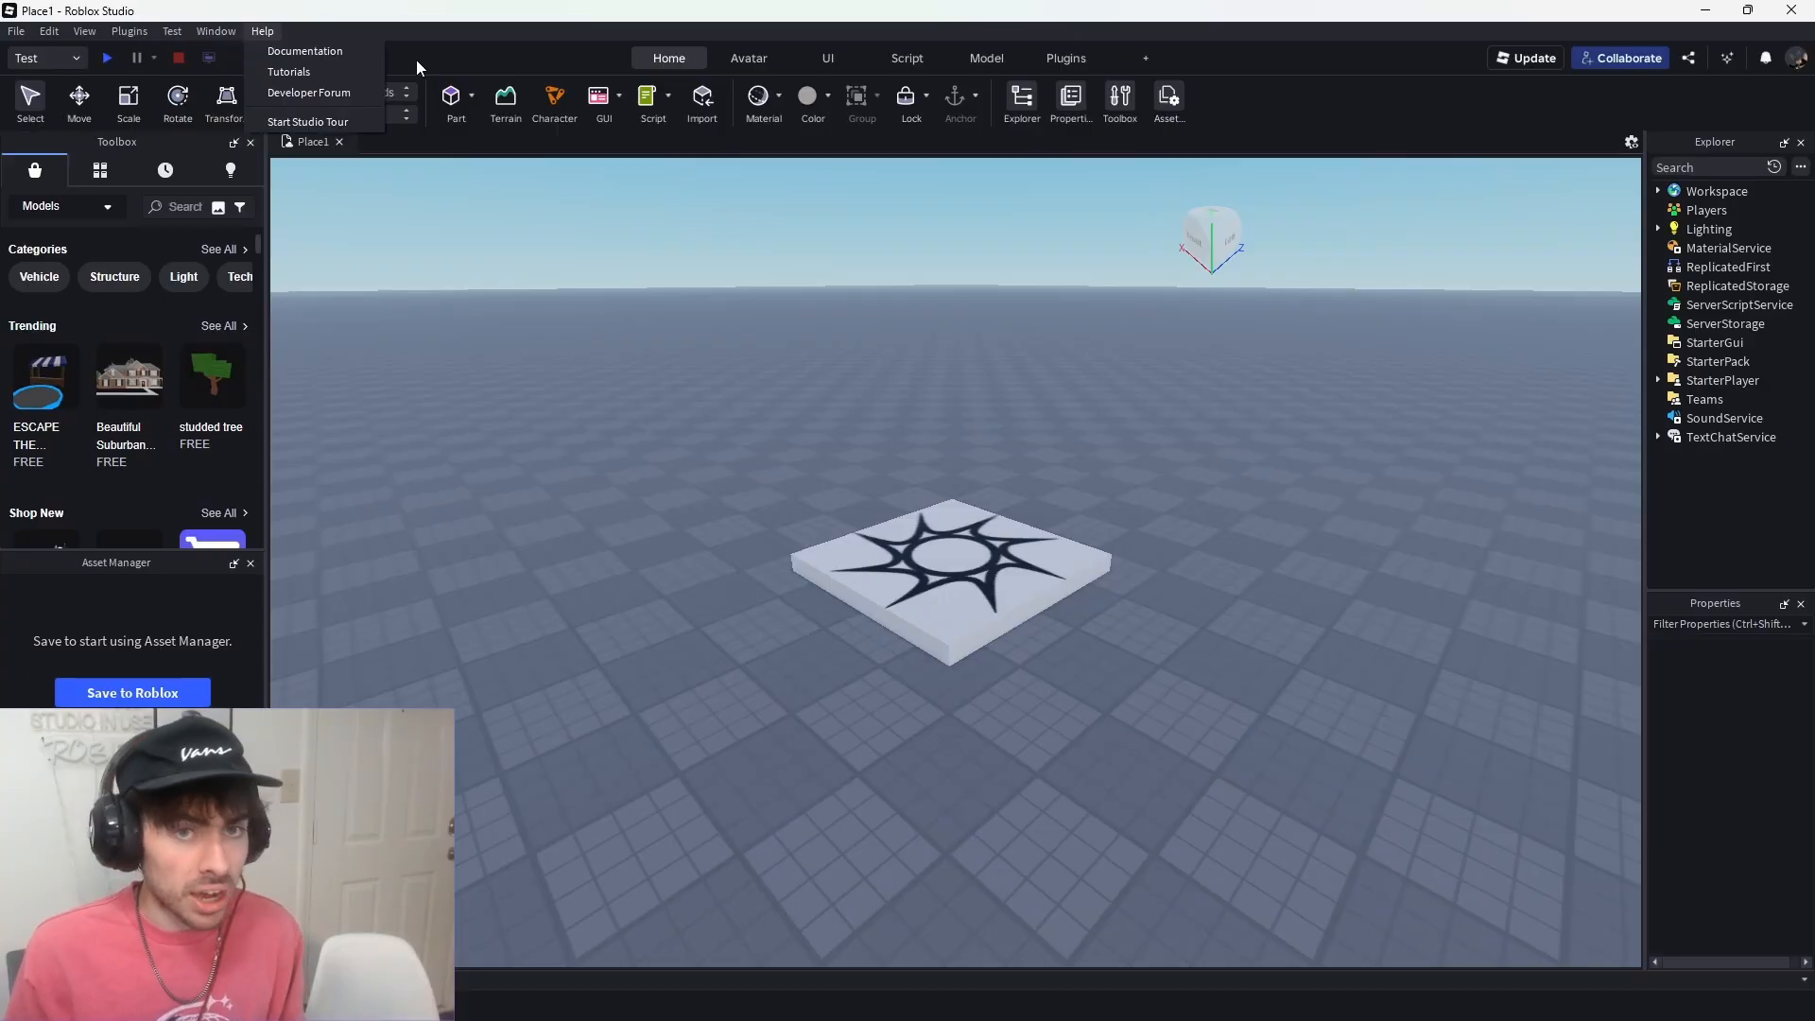
{"action": "mouse_move", "coordinate": [205, 31]}
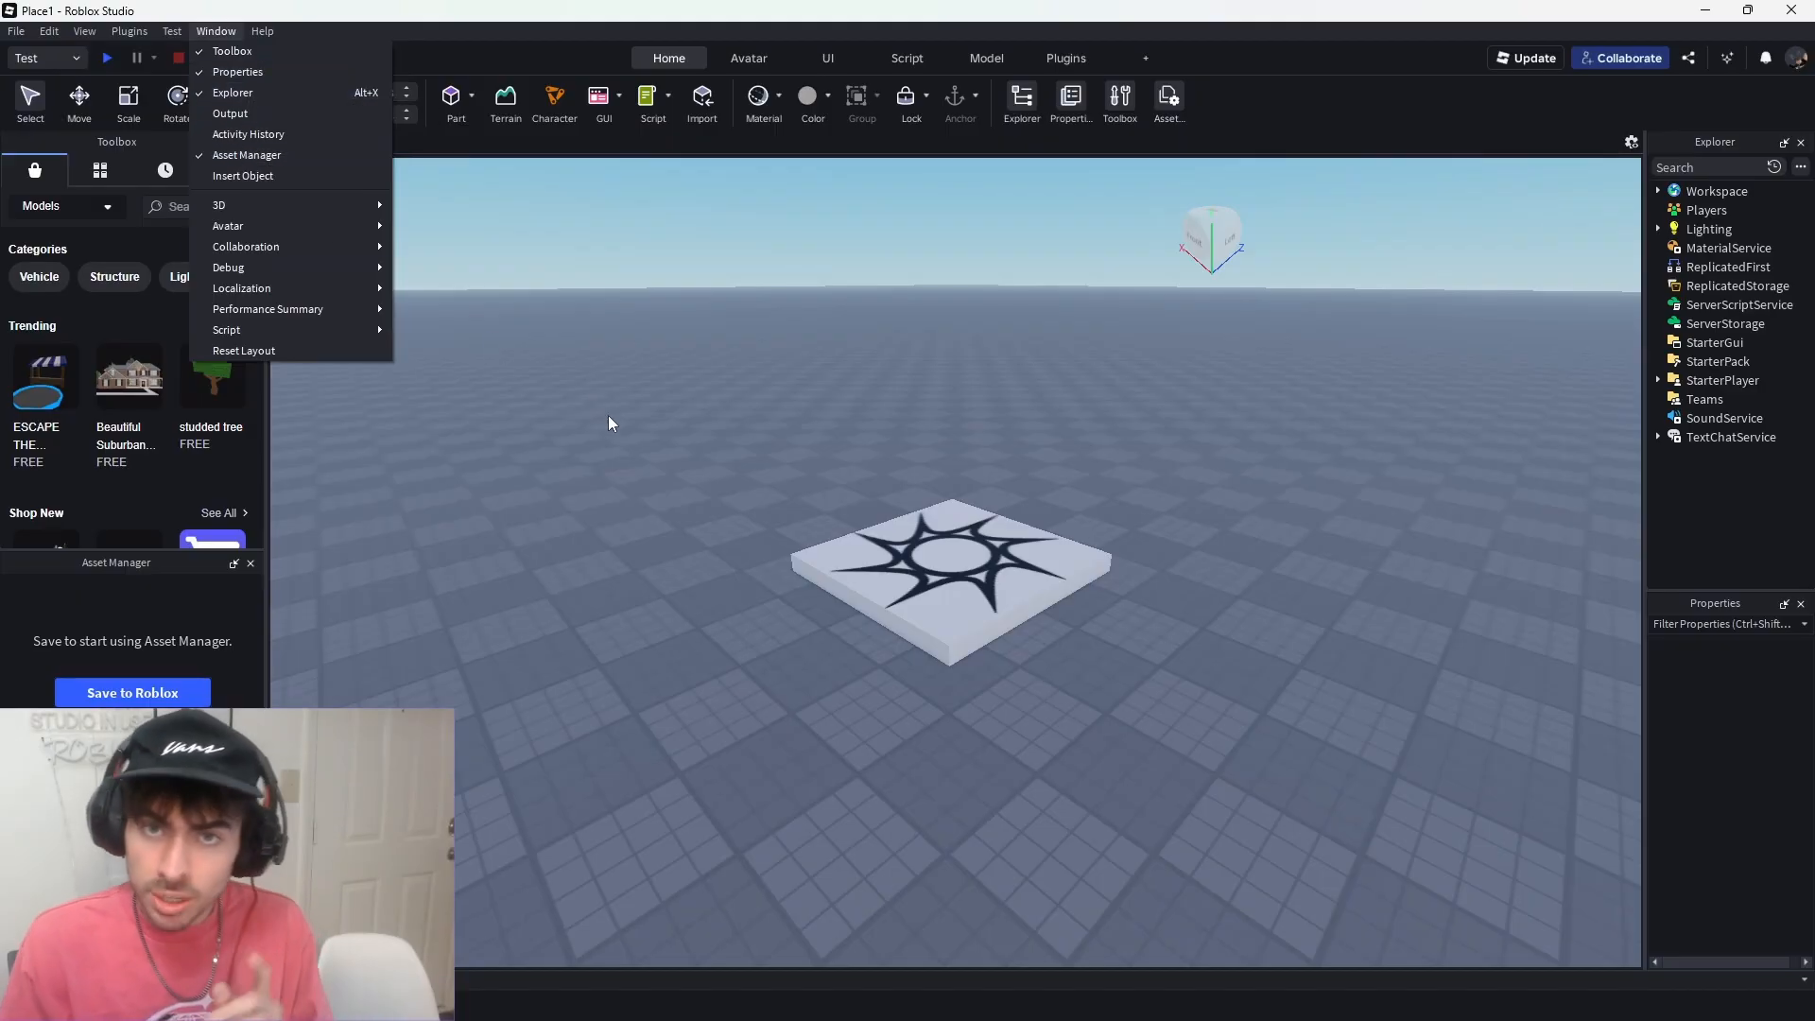
{"action": "left_click", "coordinate": [632, 423]}
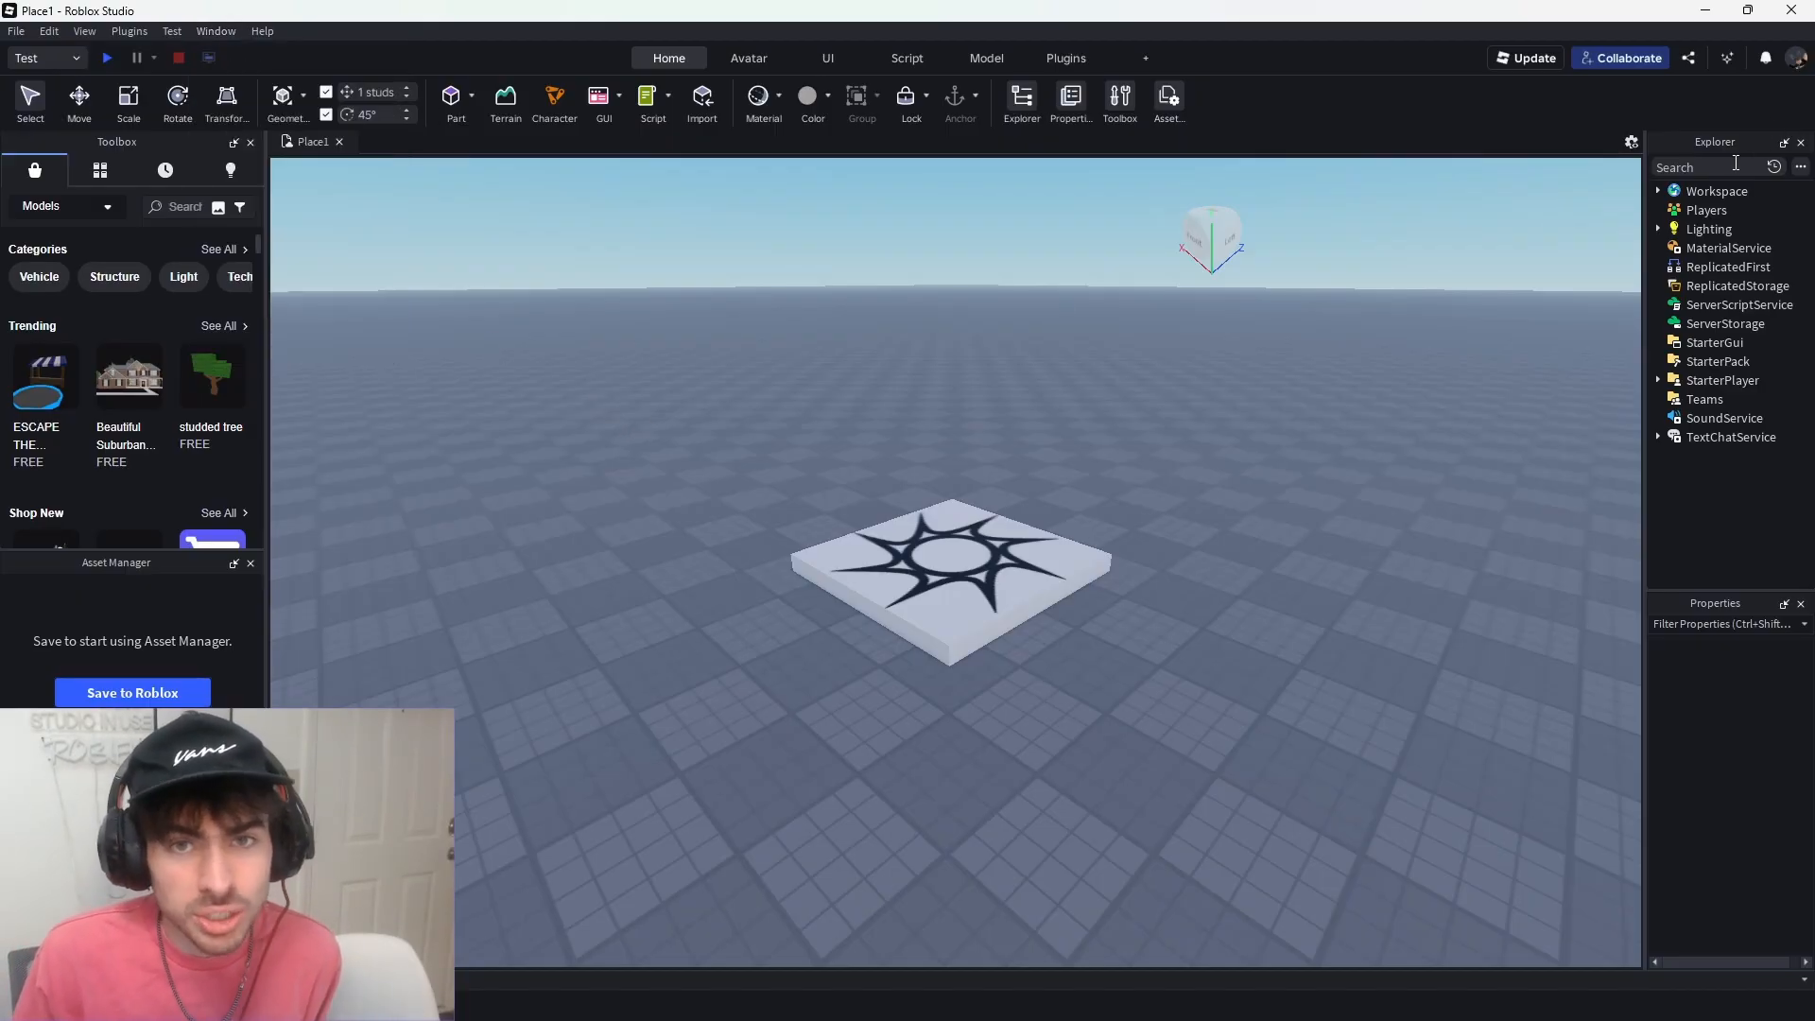
- Dock the Explorer beneath the Properties window
{"action": "left_click_drag", "start_coordinate": [1707, 151], "coordinate": [1732, 514]}
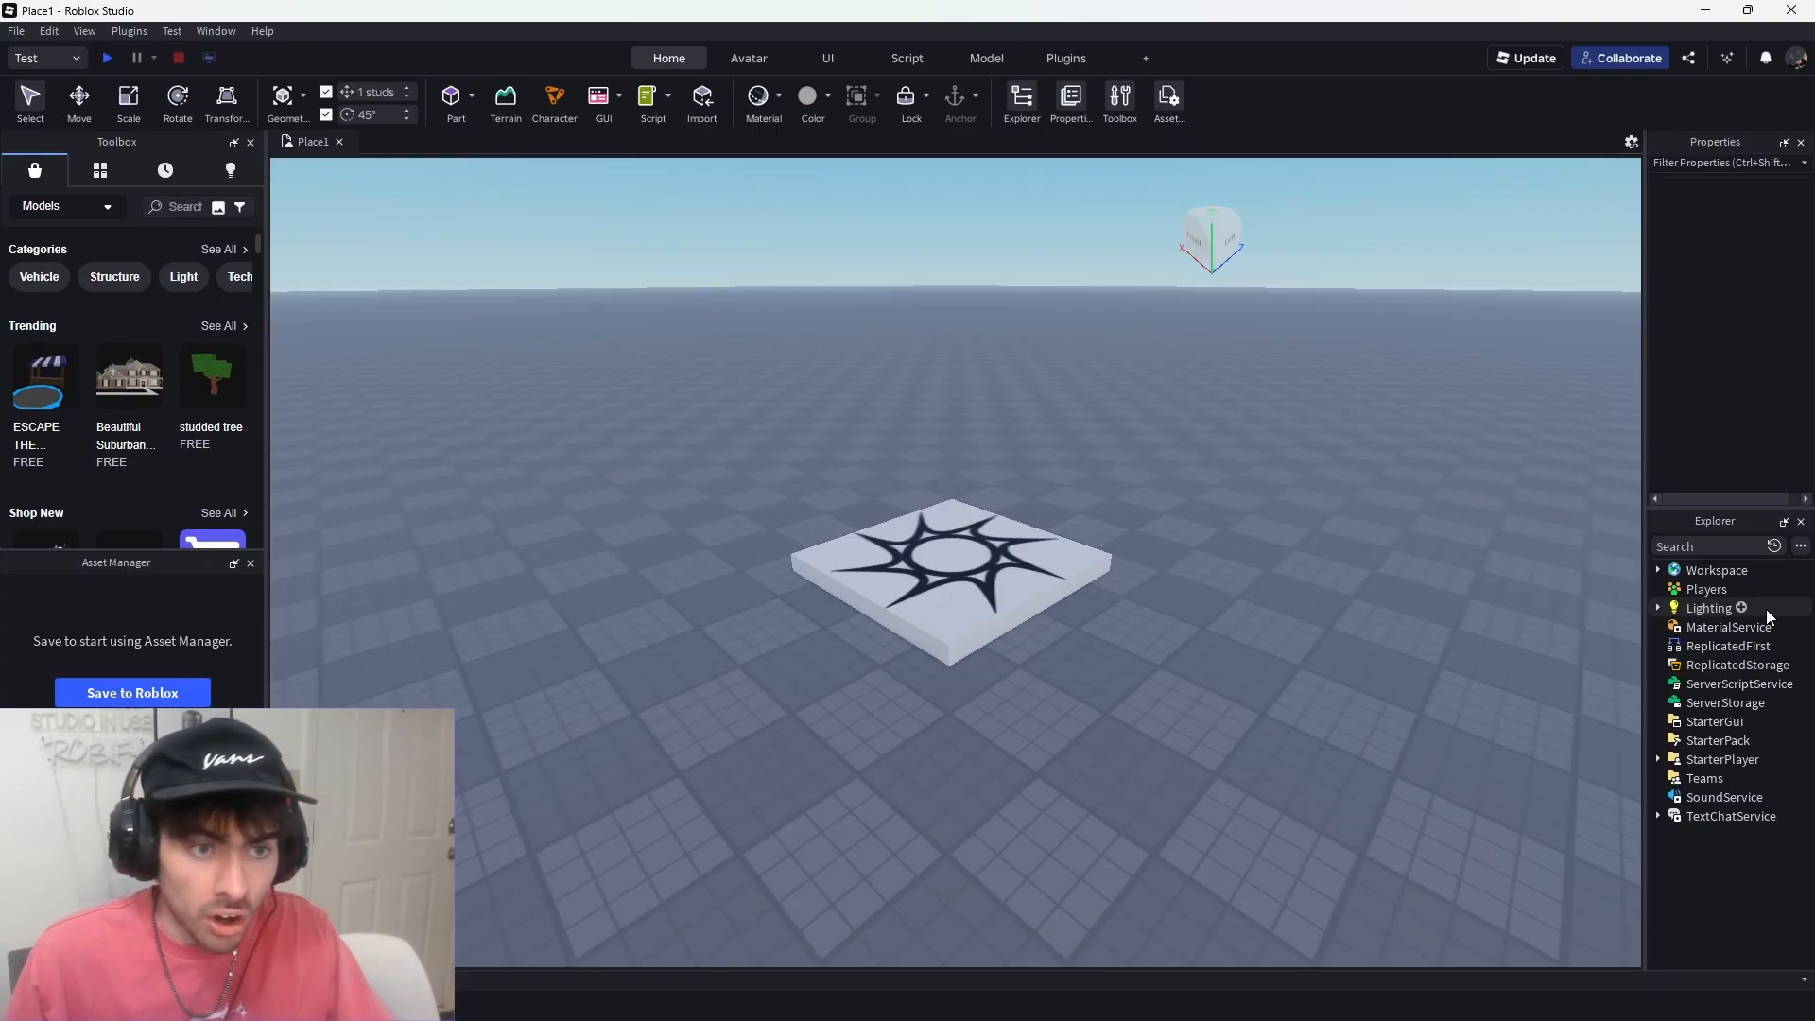
- Insert a block part into the workspace and slide it closer to the spawn pad
{"action": "scroll", "coordinate": [993, 604], "scroll_direction": "up", "scroll_amount": 1}
{"action": "right_click_drag", "start_coordinate": [992, 605], "coordinate": [920, 603]}
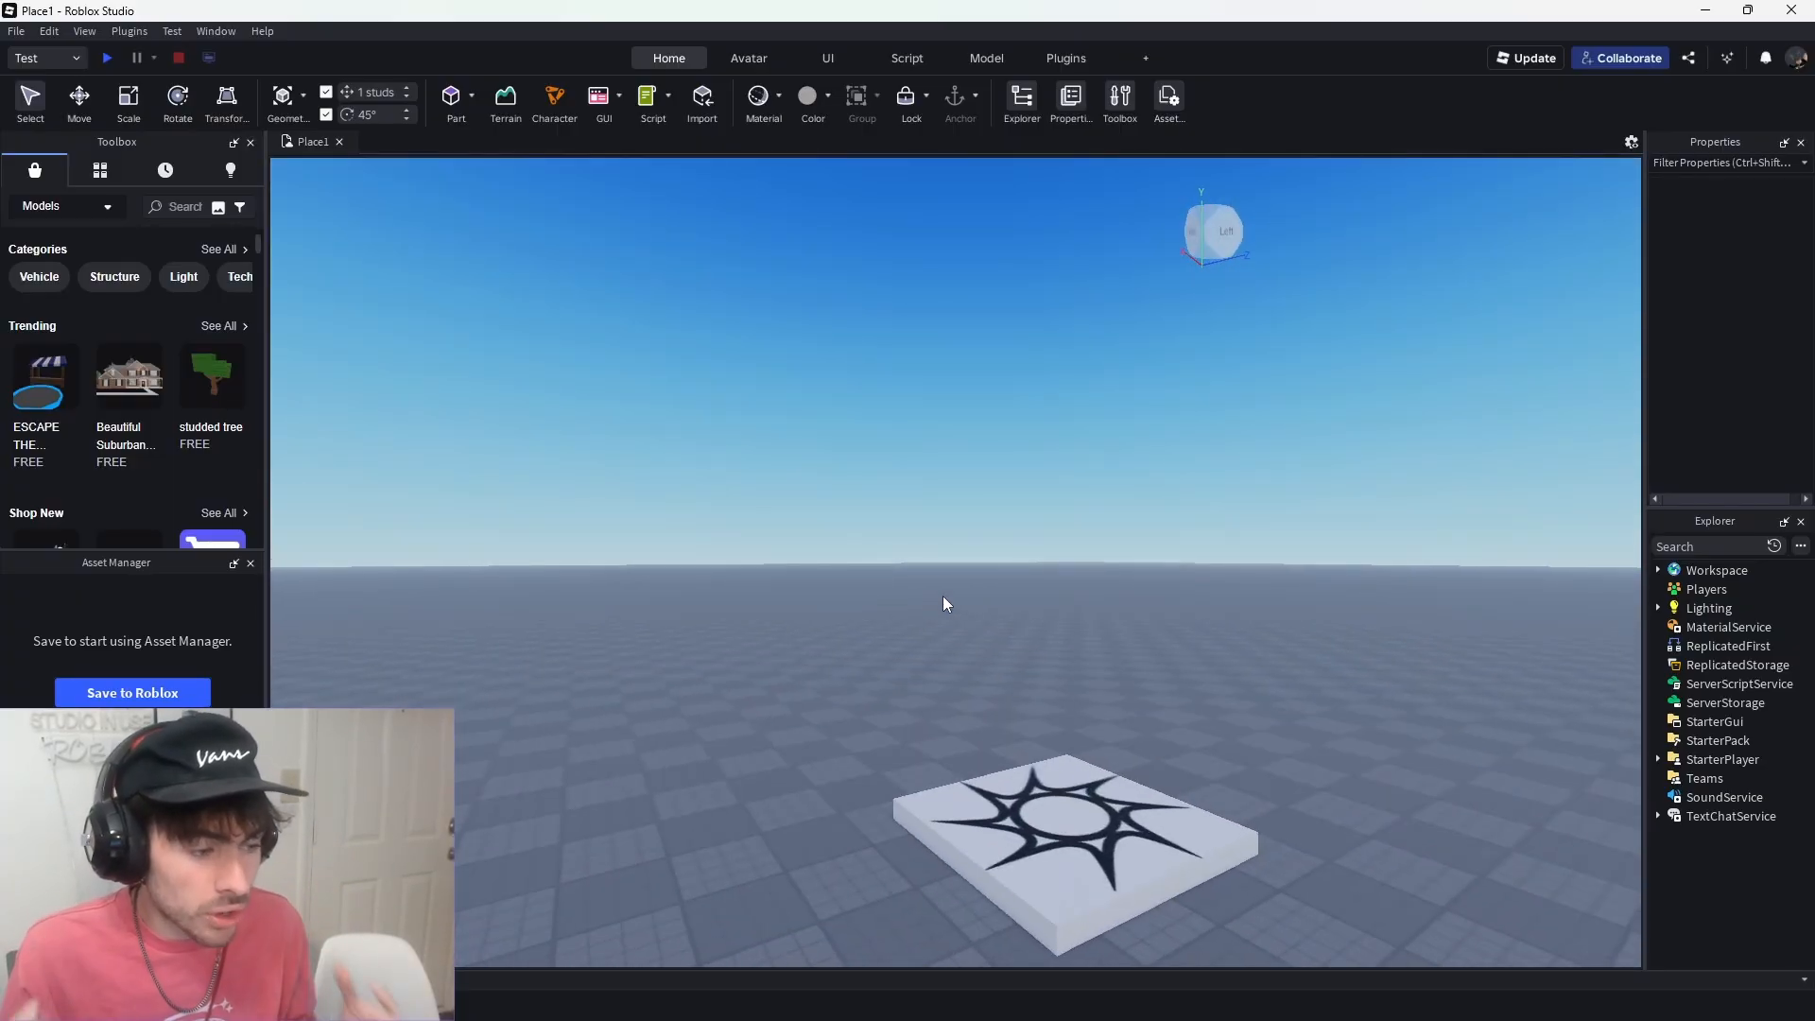
{"action": "right_click_drag", "start_coordinate": [926, 576], "coordinate": [858, 492]}
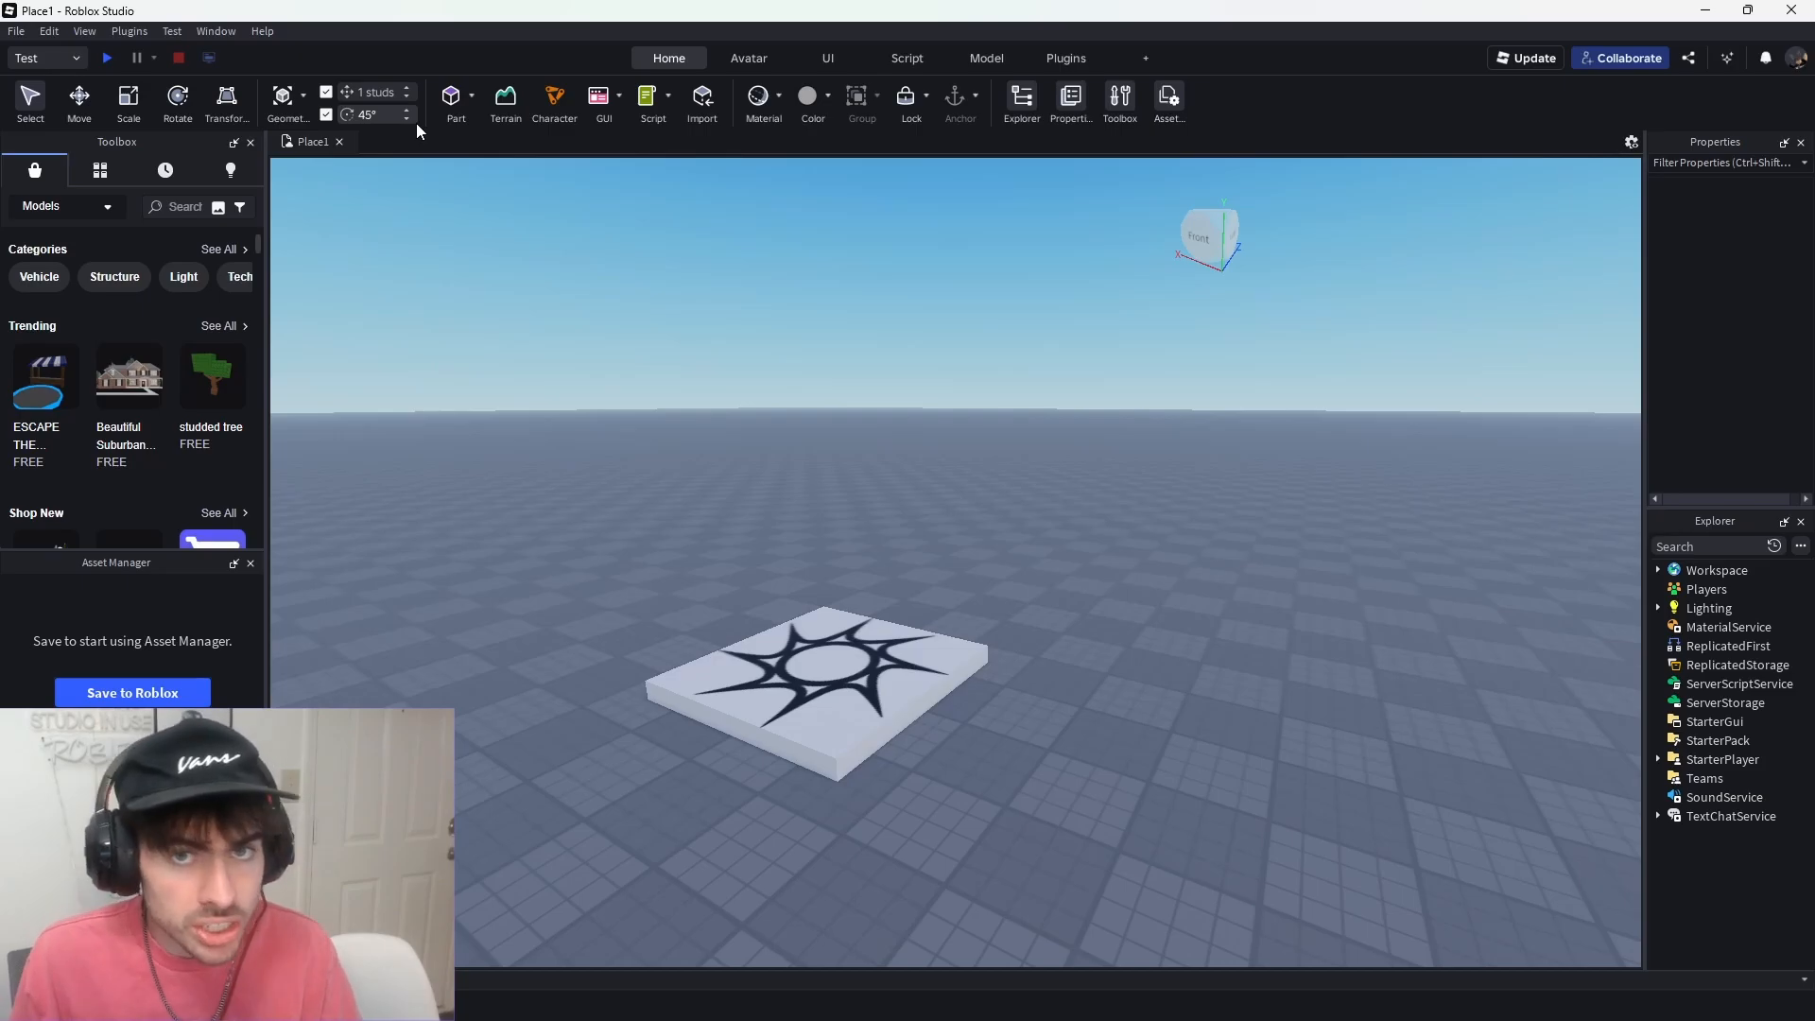
{"action": "right_click_drag", "start_coordinate": [594, 189], "coordinate": [595, 199]}
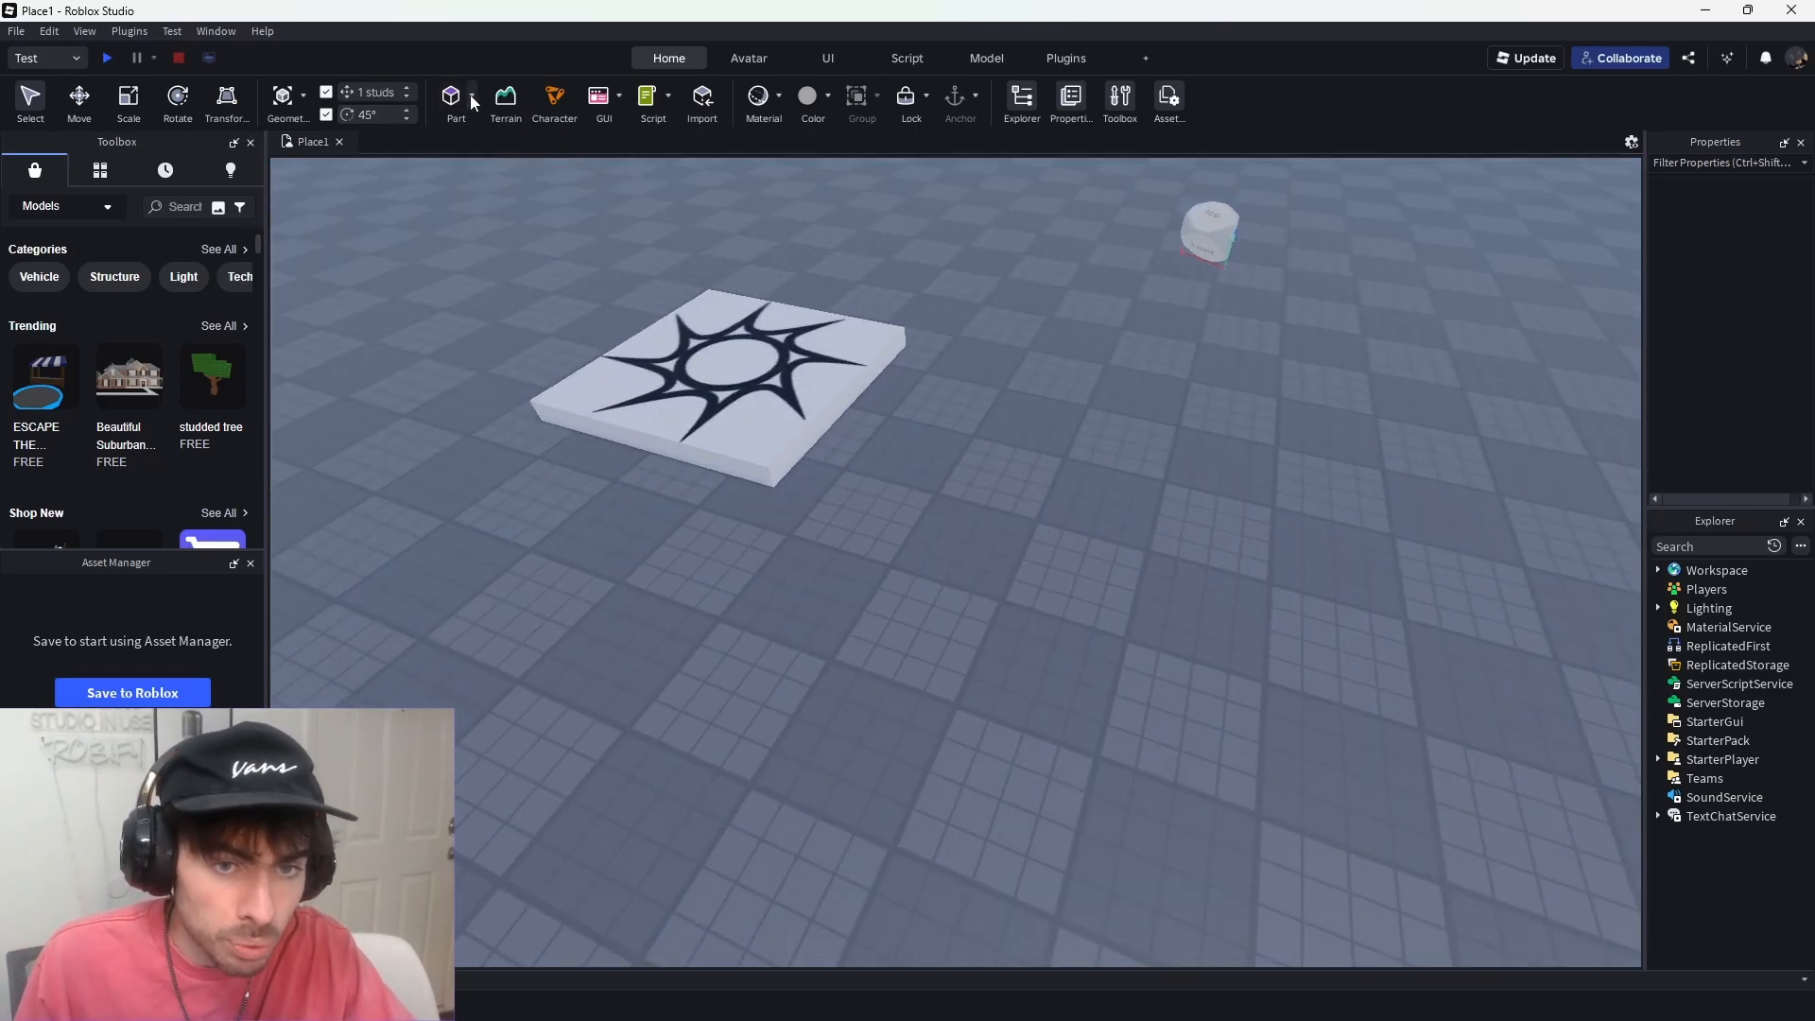
{"action": "left_click", "coordinate": [473, 94]}
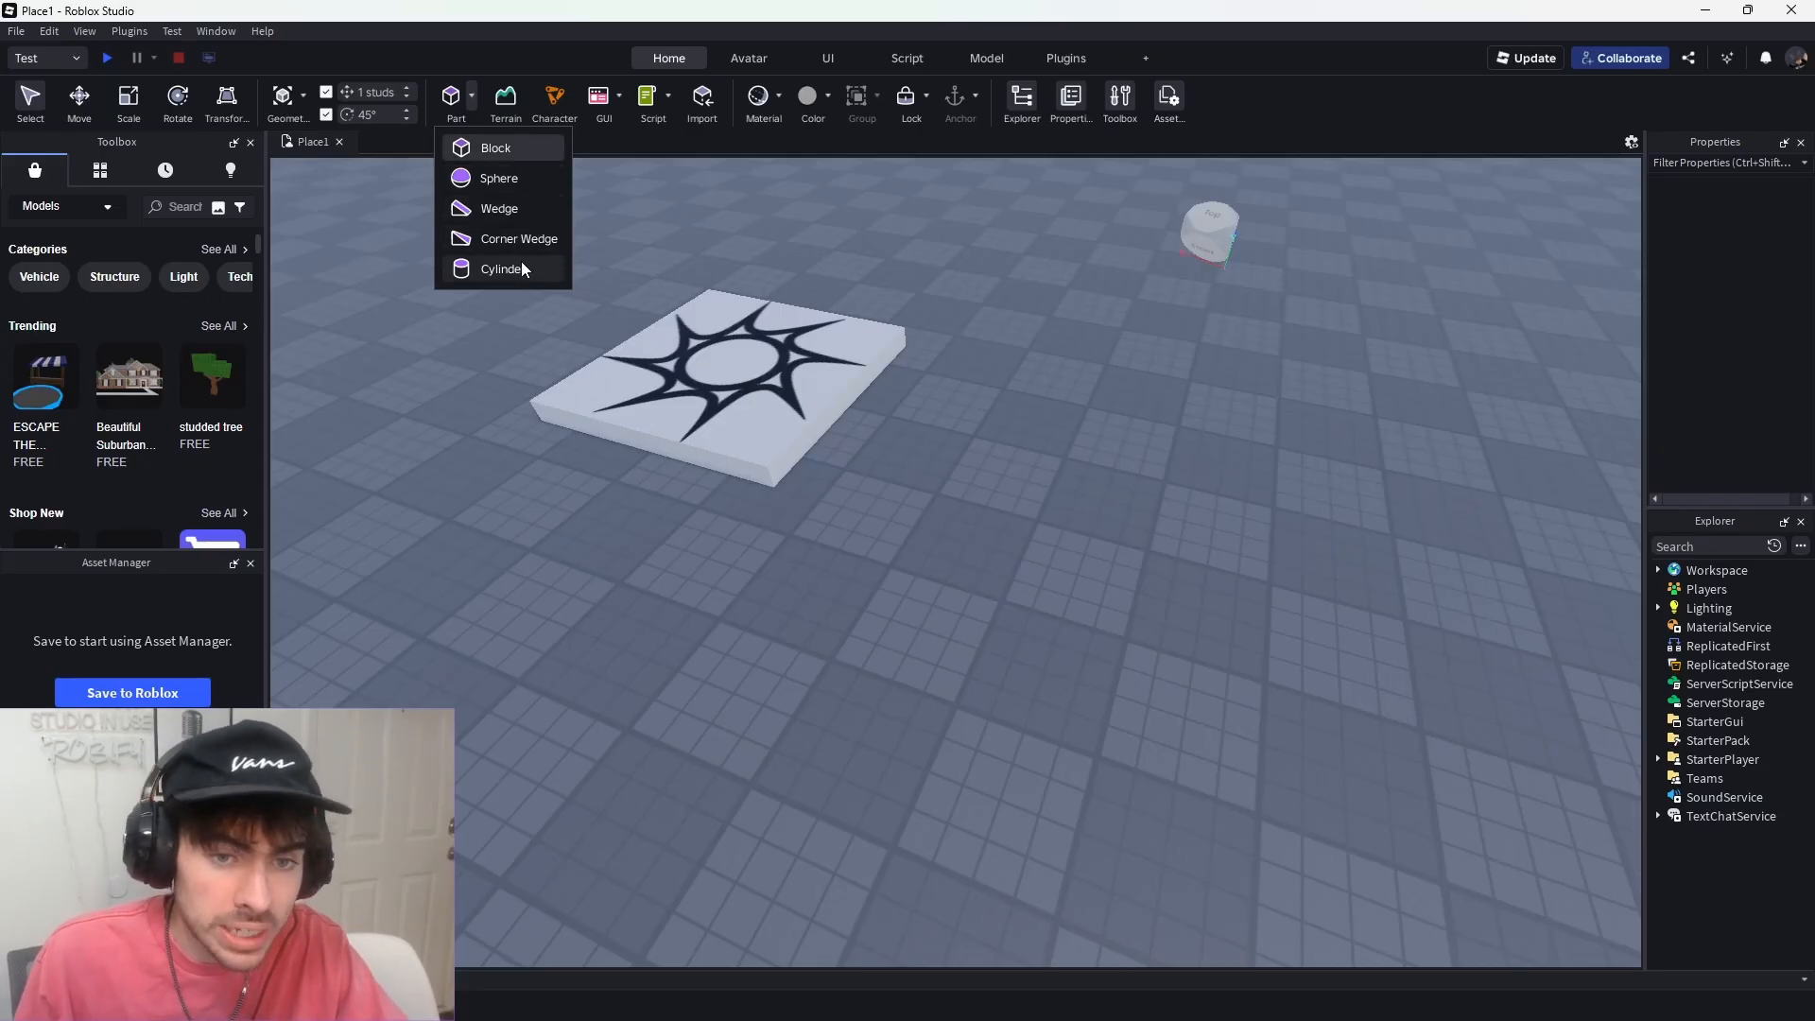
{"action": "left_click", "coordinate": [500, 151]}
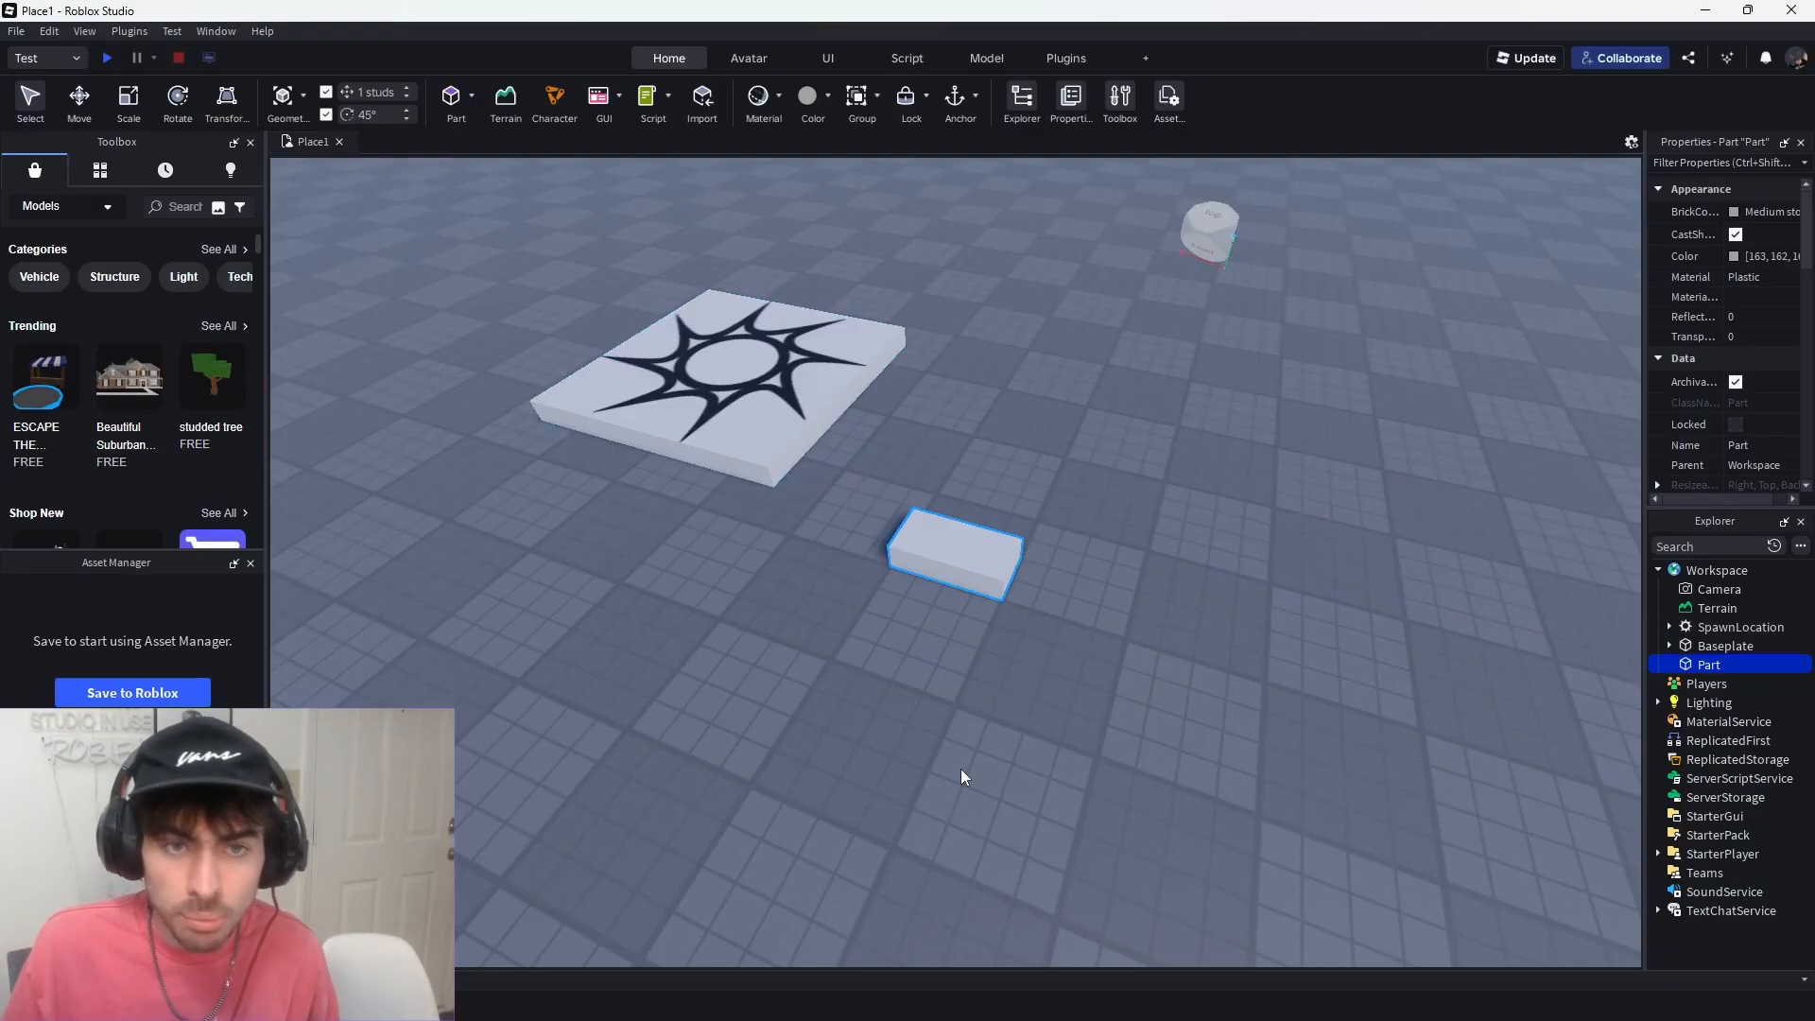
{"action": "left_click_drag", "start_coordinate": [956, 568], "coordinate": [890, 563]}
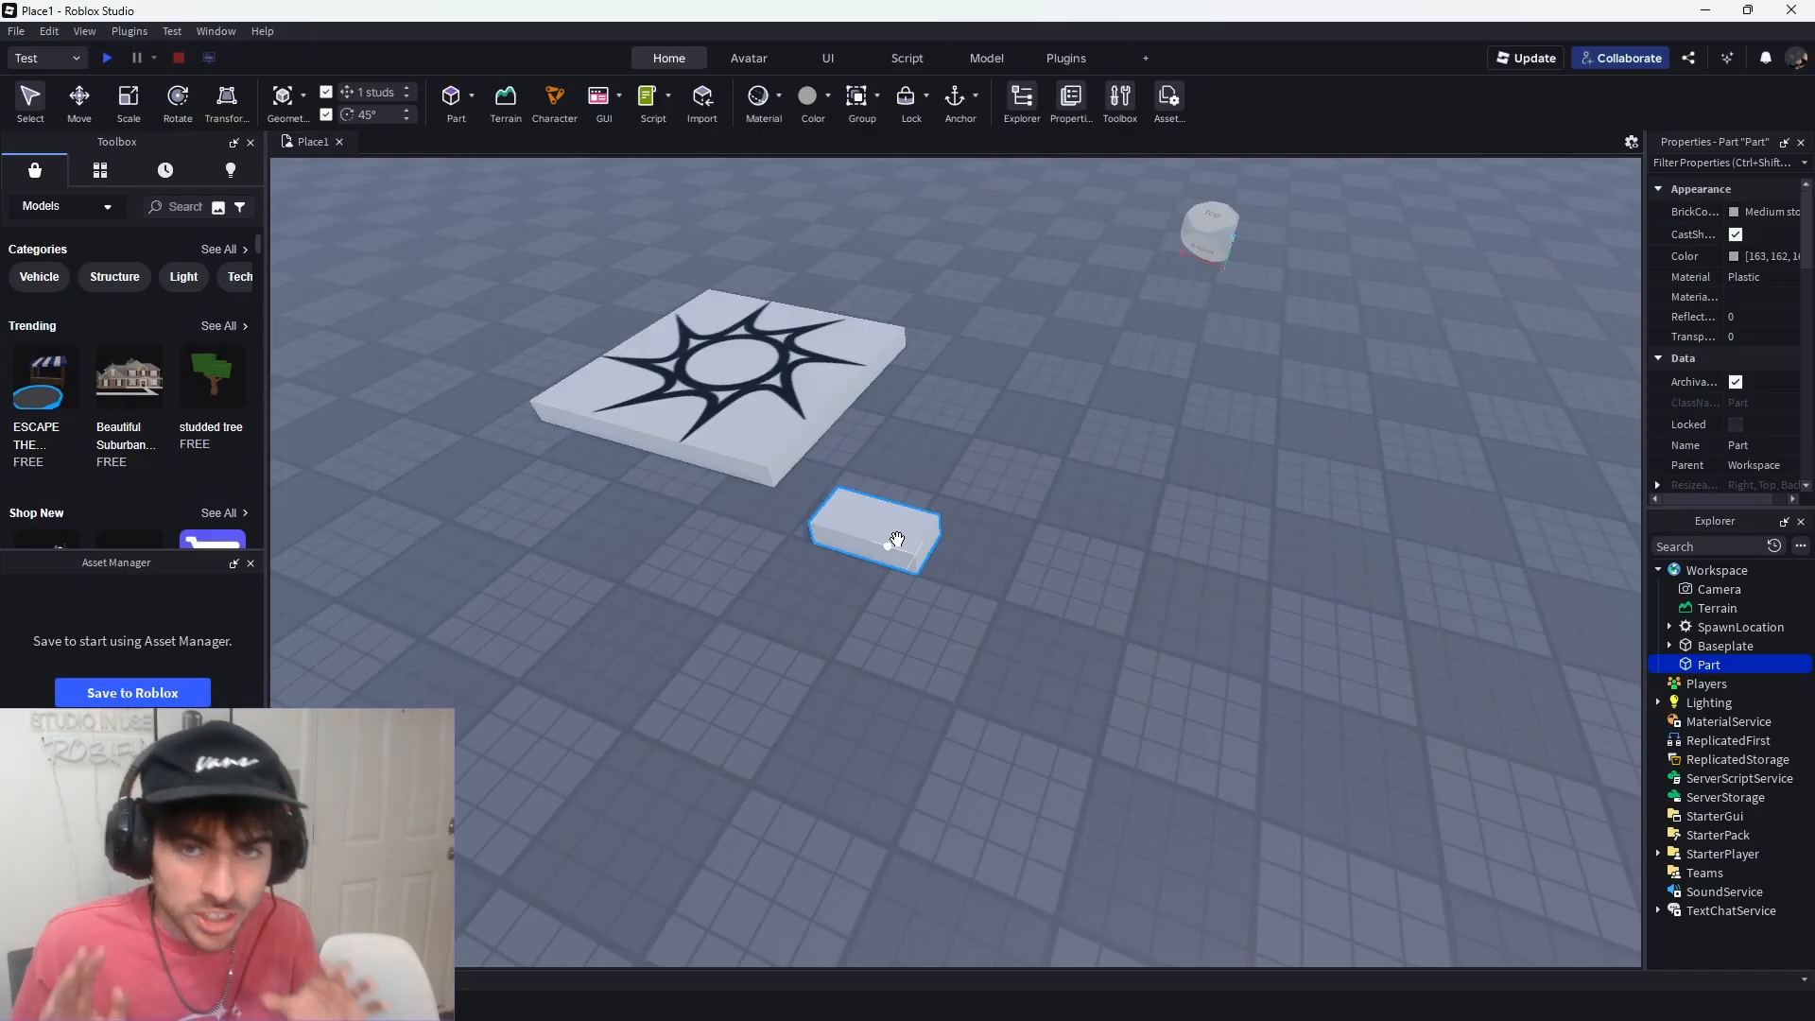
- Insert a sphere part and place it on the baseplate, clear of the block and the spawn pad
{"action": "left_click", "coordinate": [472, 97]}
{"action": "left_click", "coordinate": [501, 178]}
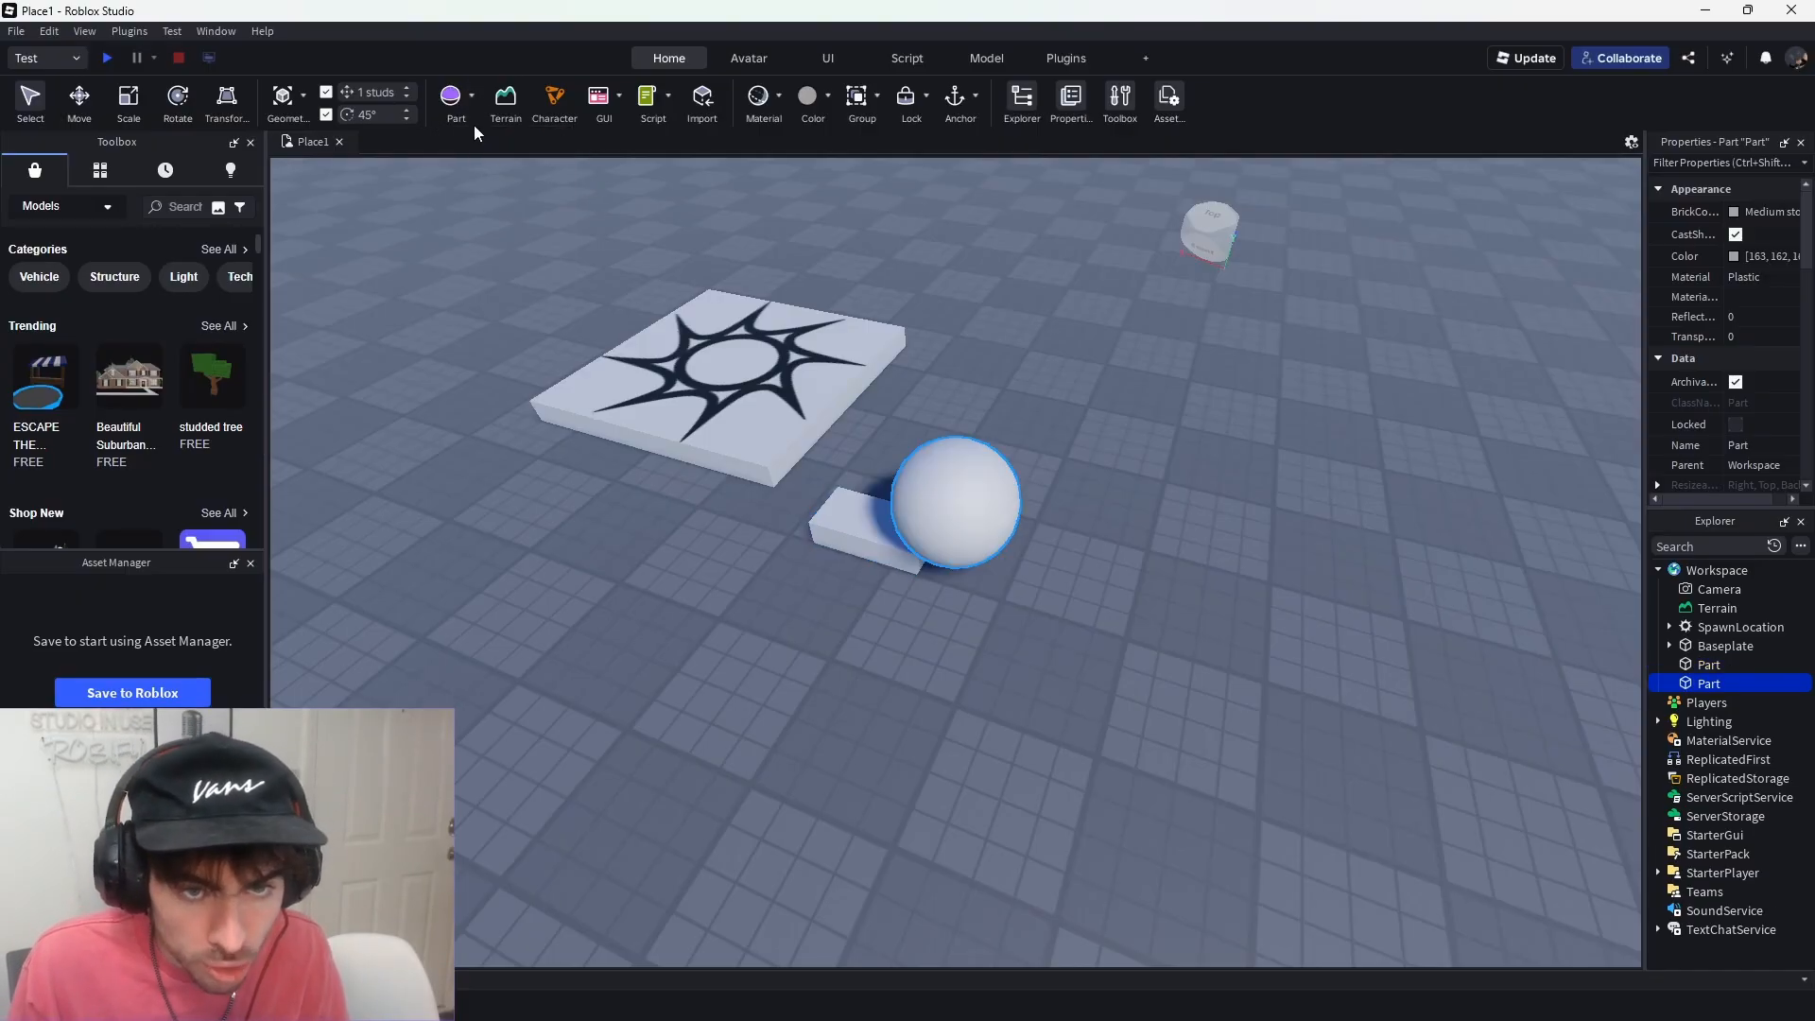
{"action": "left_click_drag", "start_coordinate": [964, 471], "coordinate": [1146, 458]}
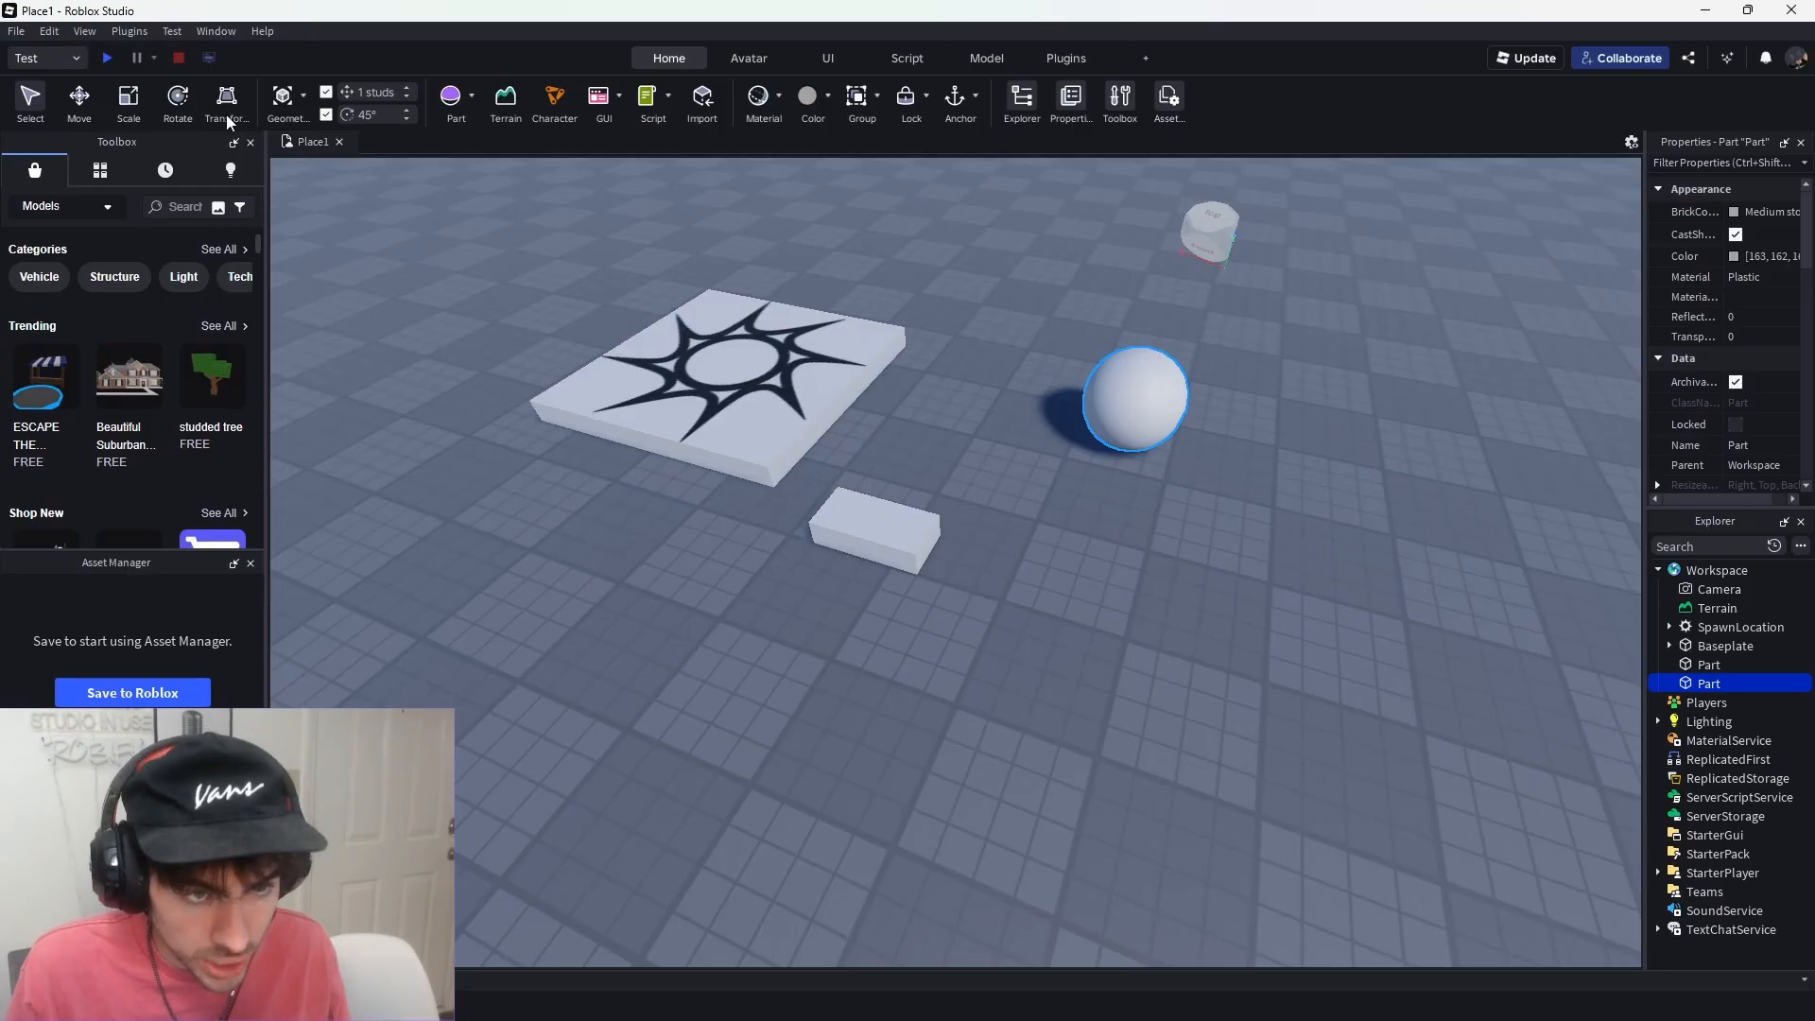
- Select the block and reposition it freely across the baseplate, away from the spawn pad
{"action": "left_click", "coordinate": [868, 556]}
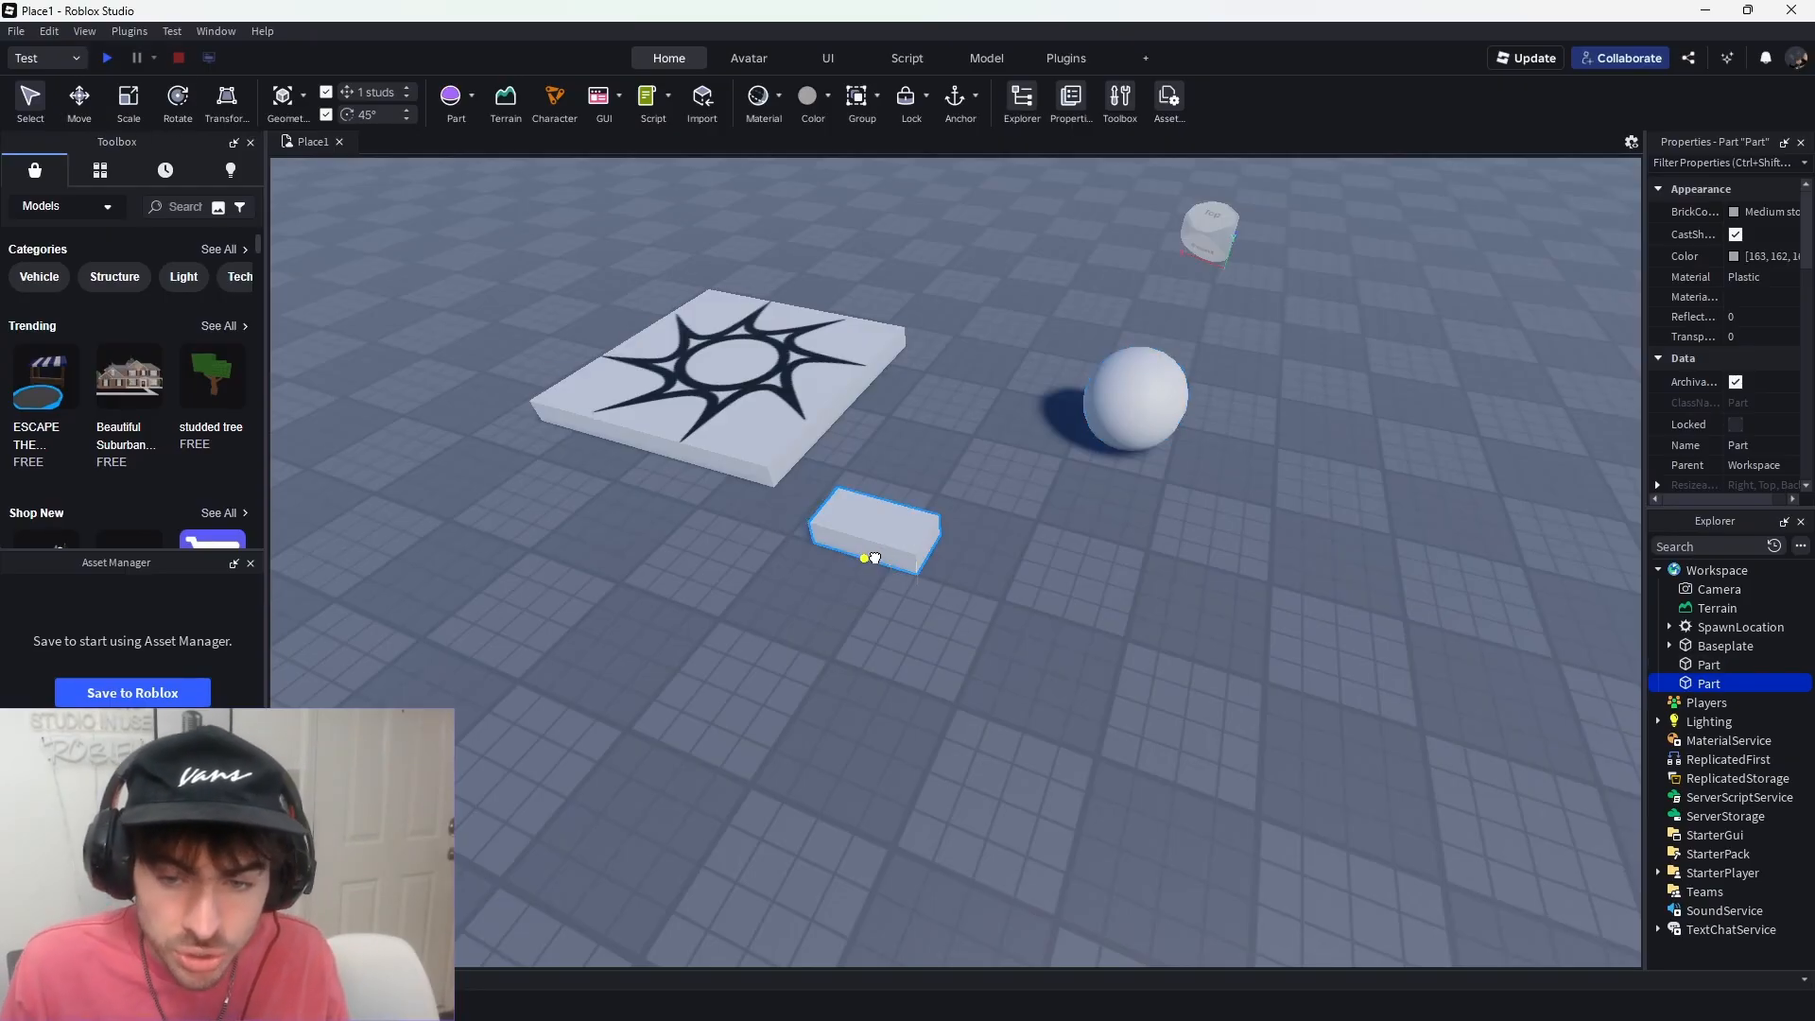
{"action": "left_click", "coordinate": [73, 112]}
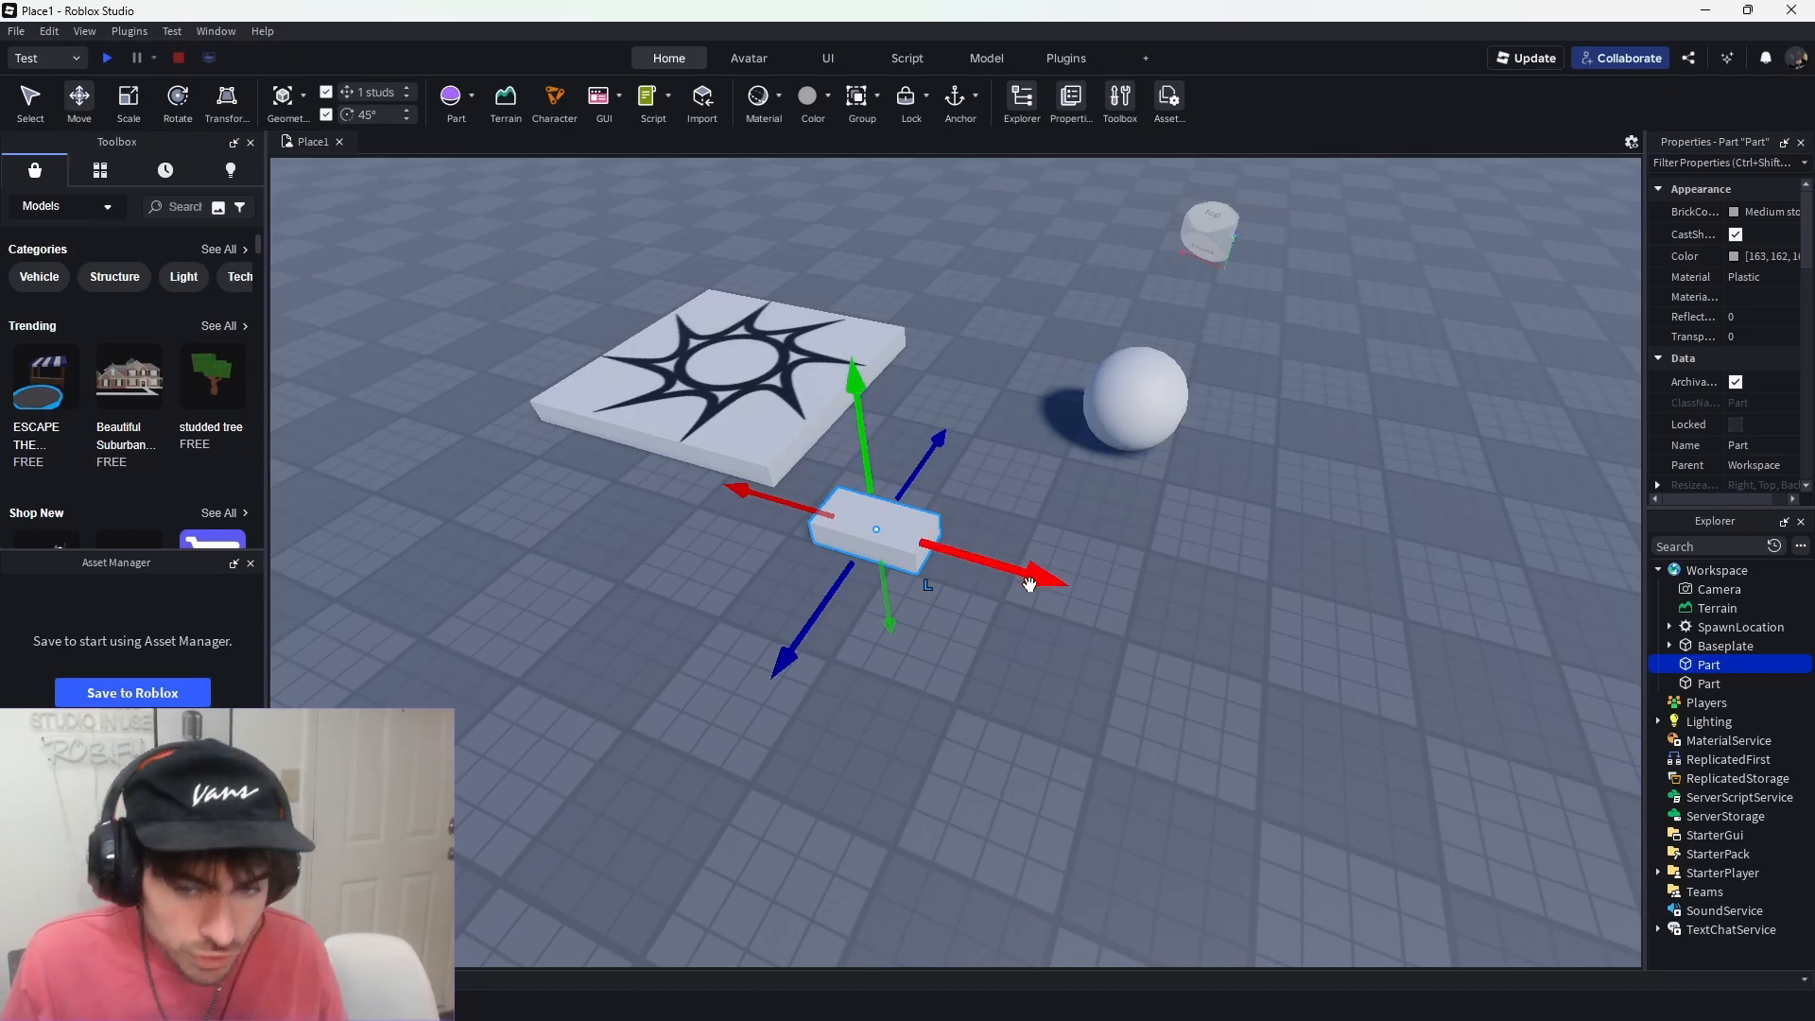
{"action": "left_click", "coordinate": [33, 121]}
{"action": "left_click_drag", "start_coordinate": [864, 550], "coordinate": [963, 605]}
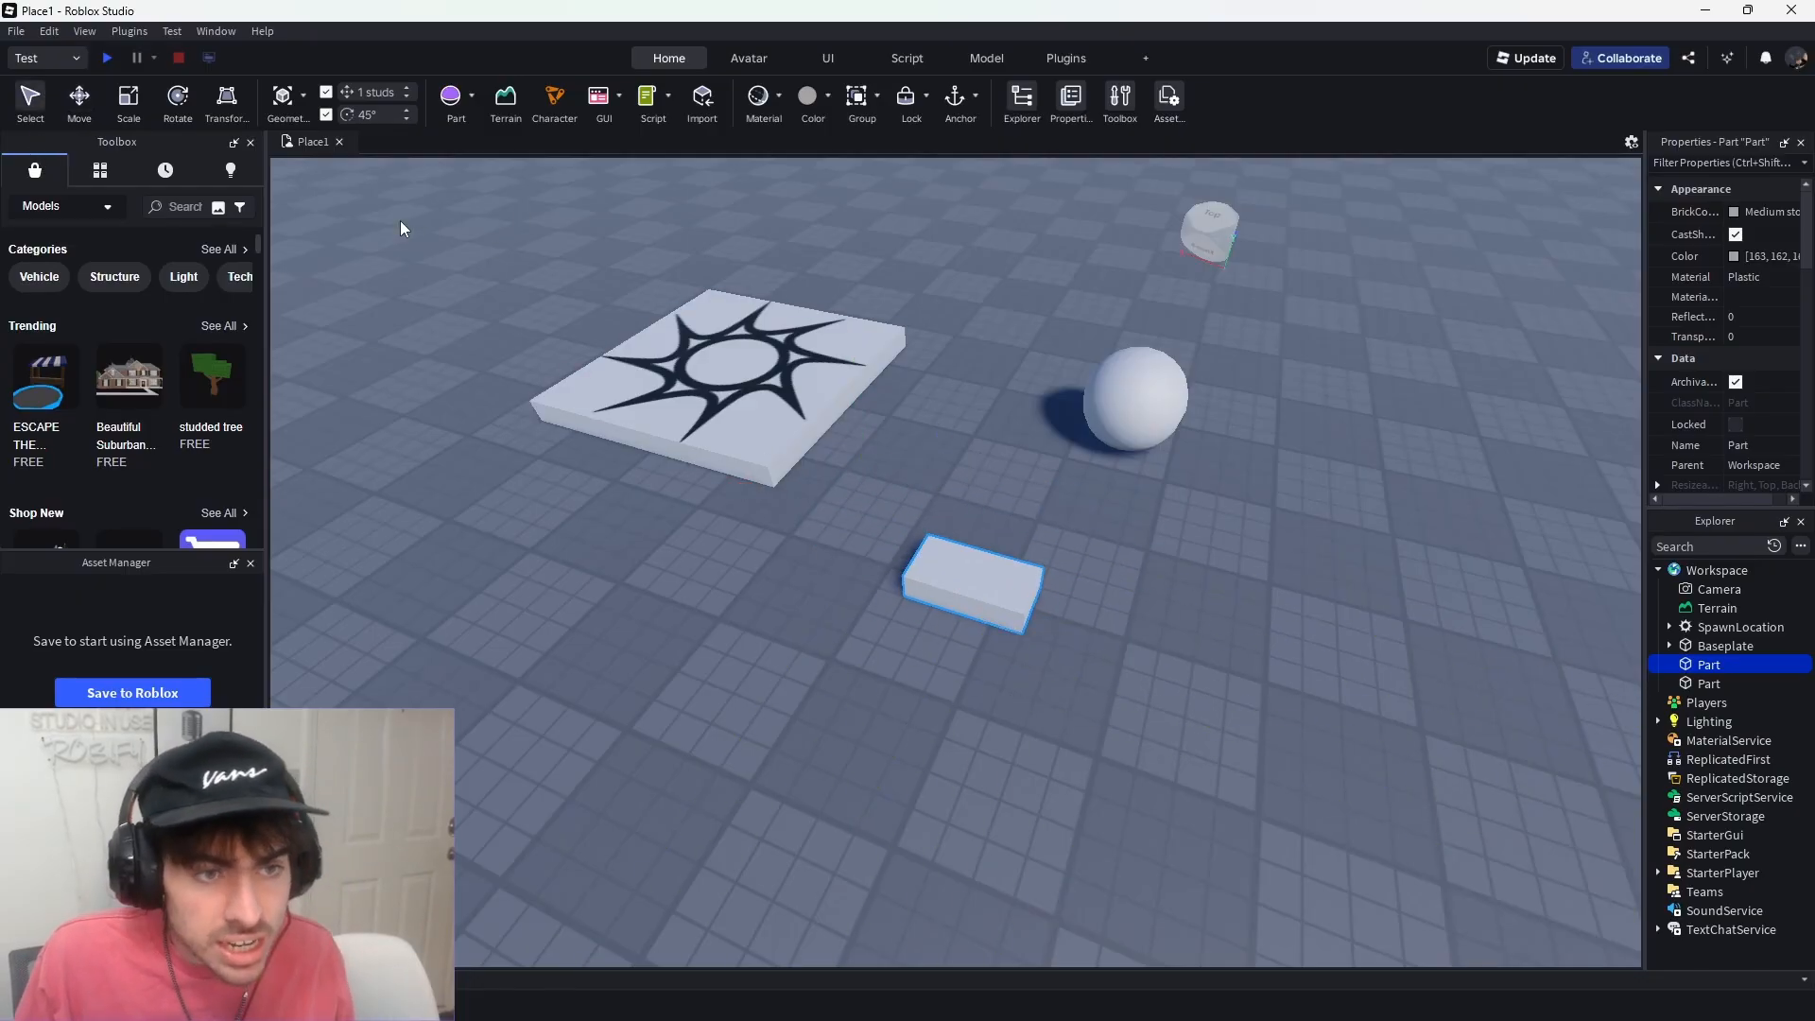
- Move the block along its red, green and blue axes so it floats just above the baseplate near the spawn pad
{"action": "left_click", "coordinate": [71, 102]}
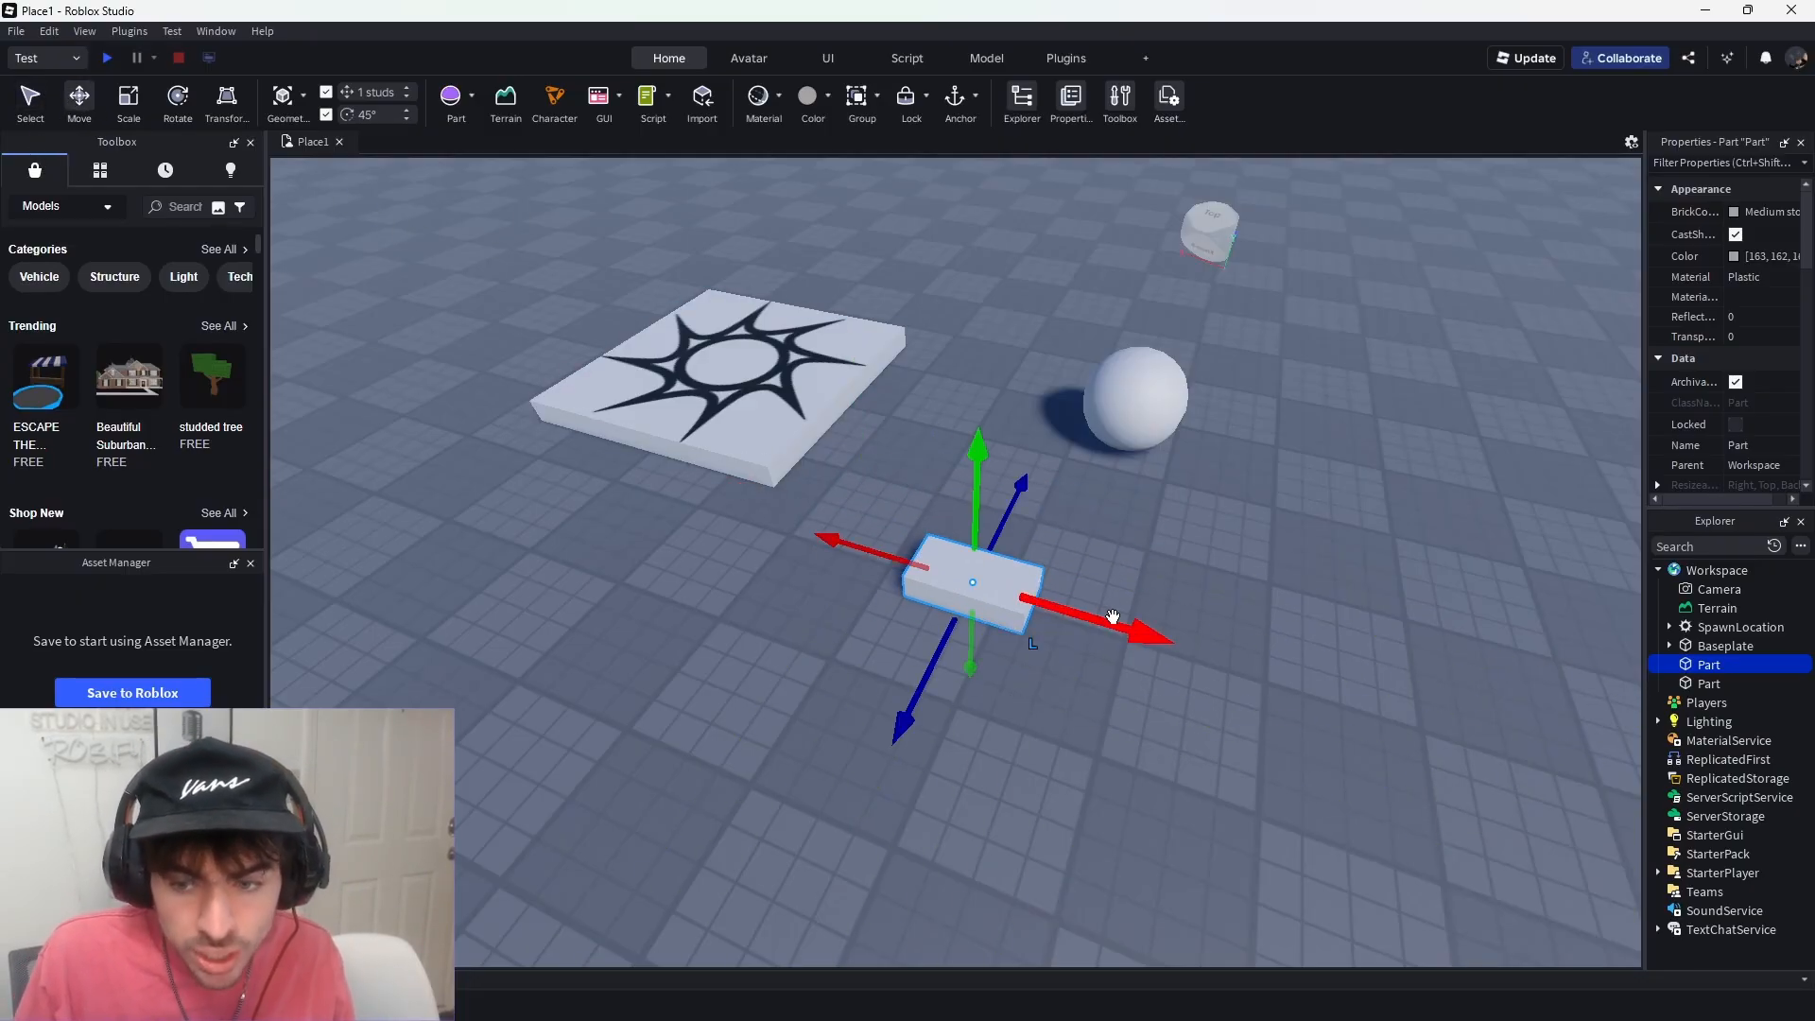
{"action": "left_click_drag", "start_coordinate": [1114, 616], "coordinate": [963, 675]}
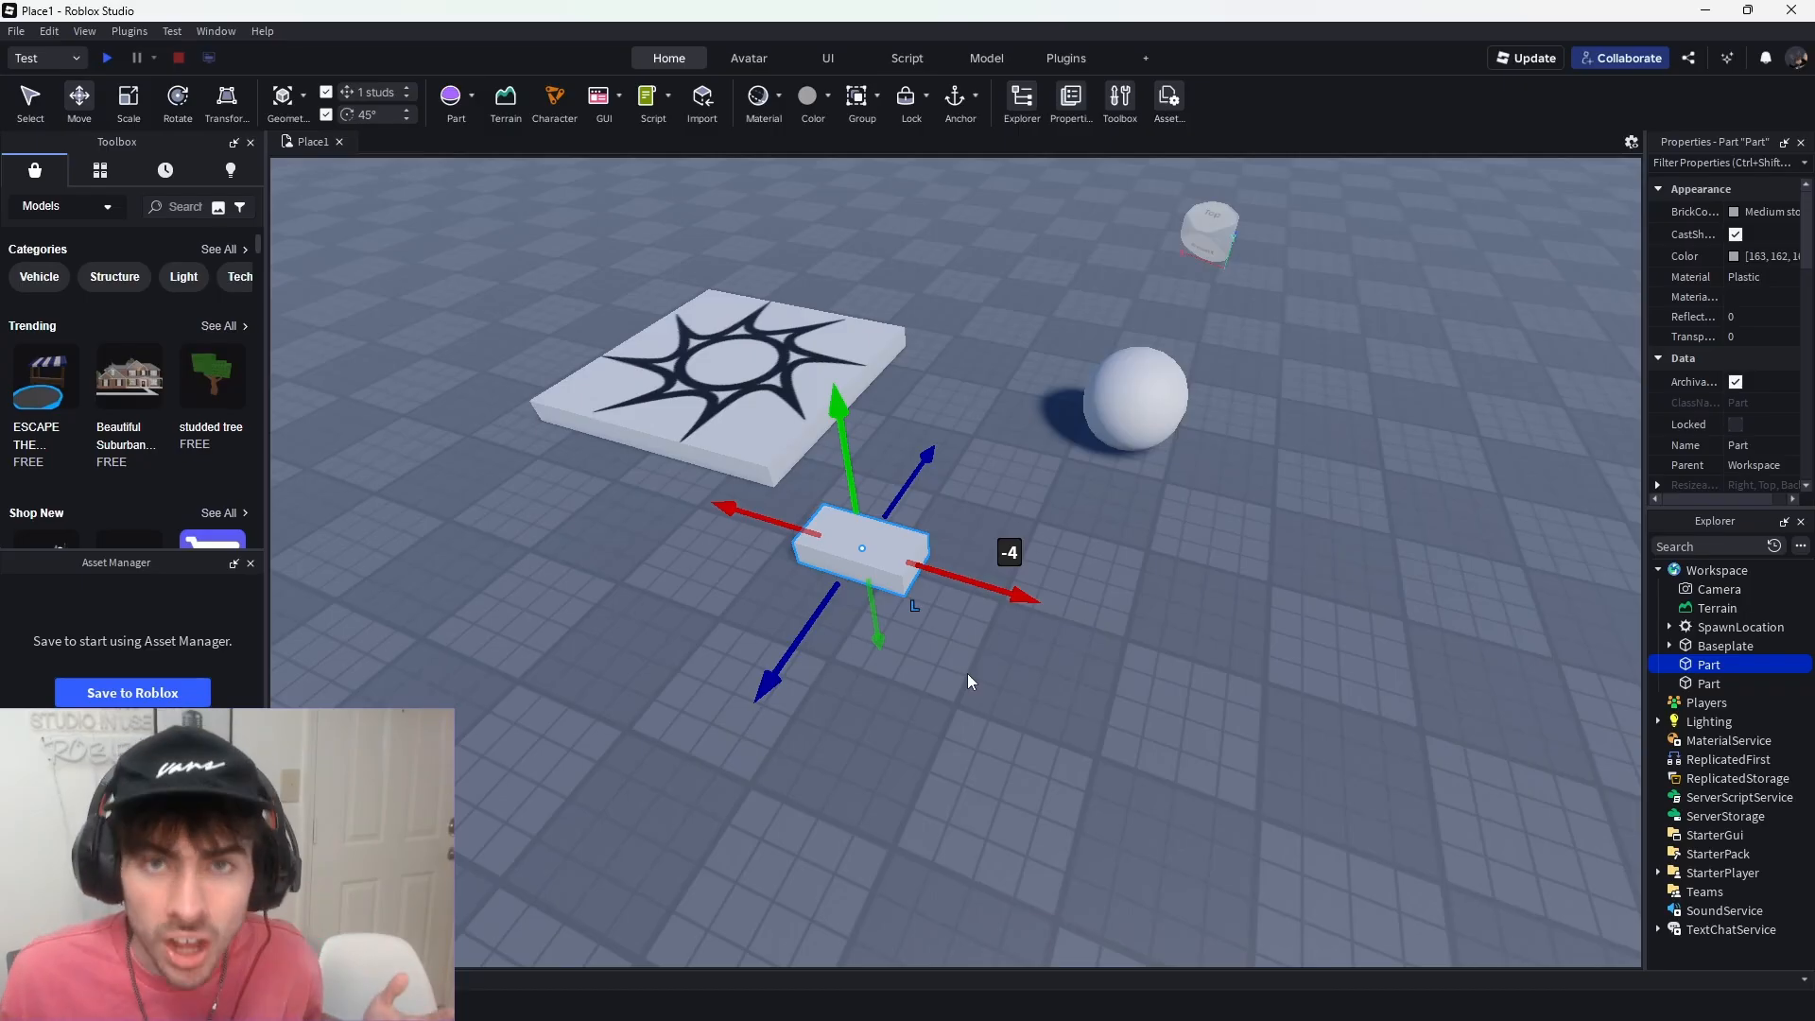
{"action": "left_click_drag", "start_coordinate": [835, 406], "coordinate": [836, 312]}
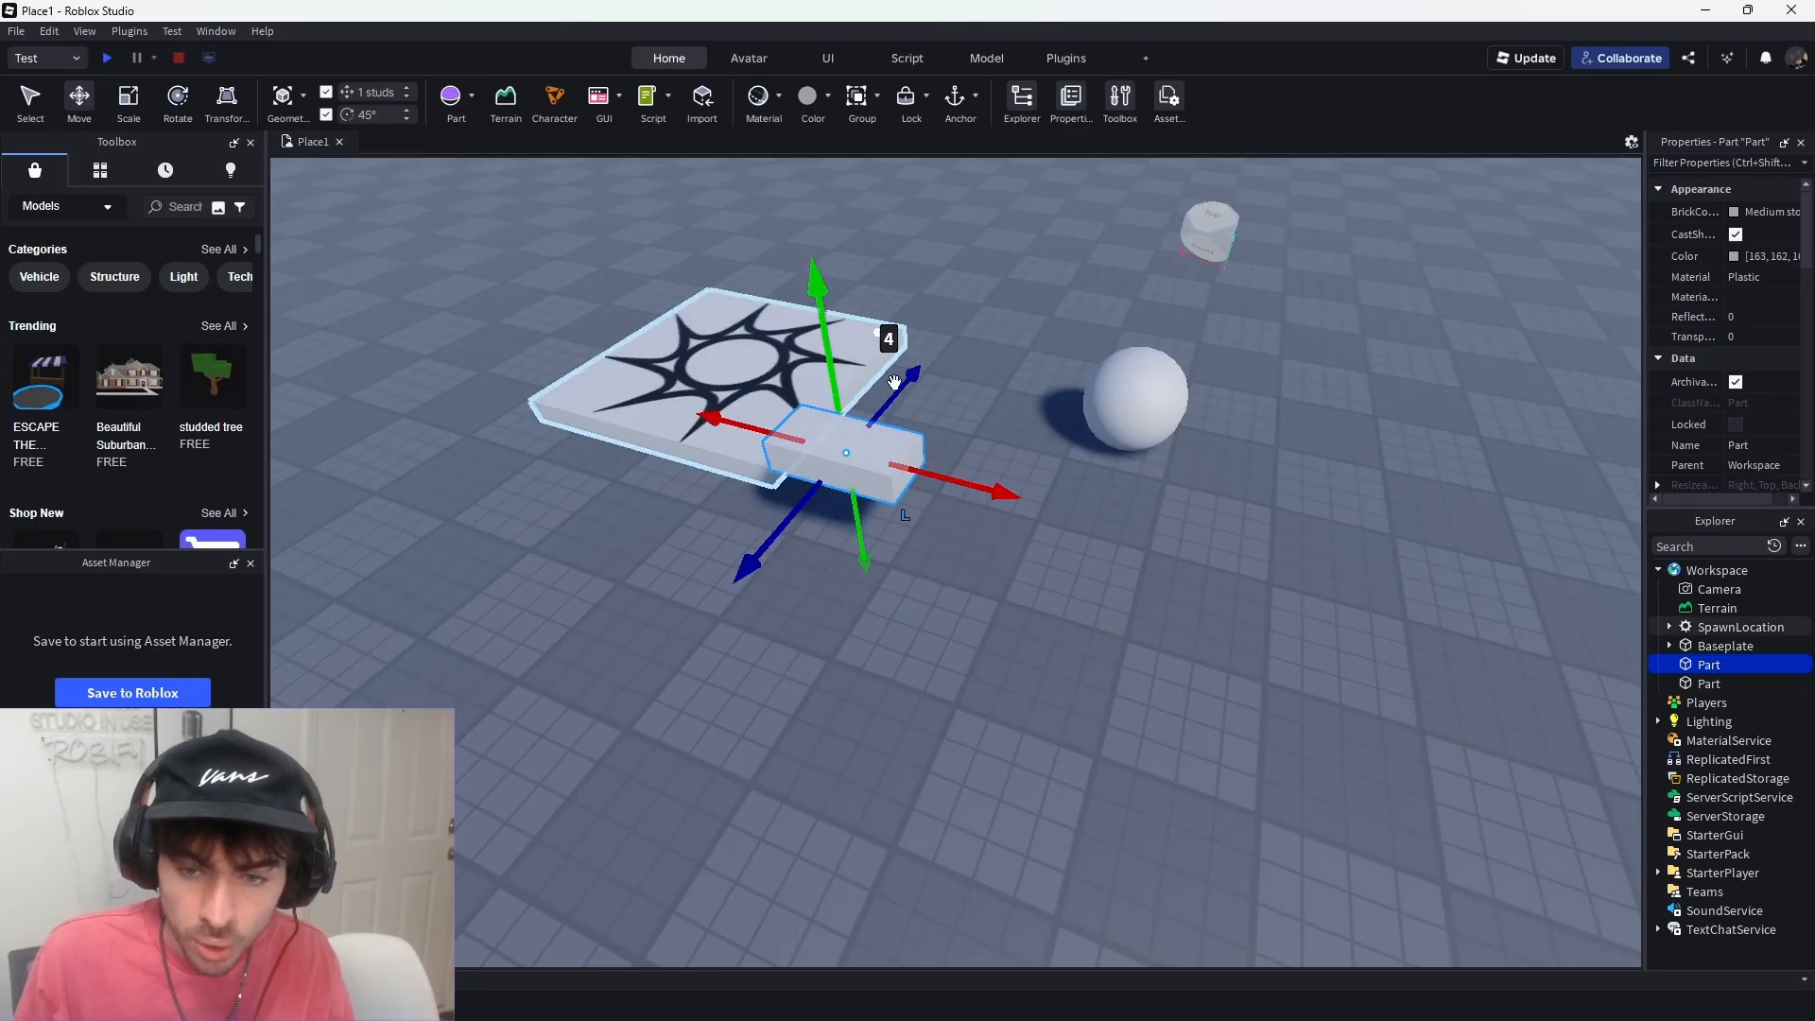
{"action": "left_click_drag", "start_coordinate": [926, 370], "coordinate": [945, 472]}
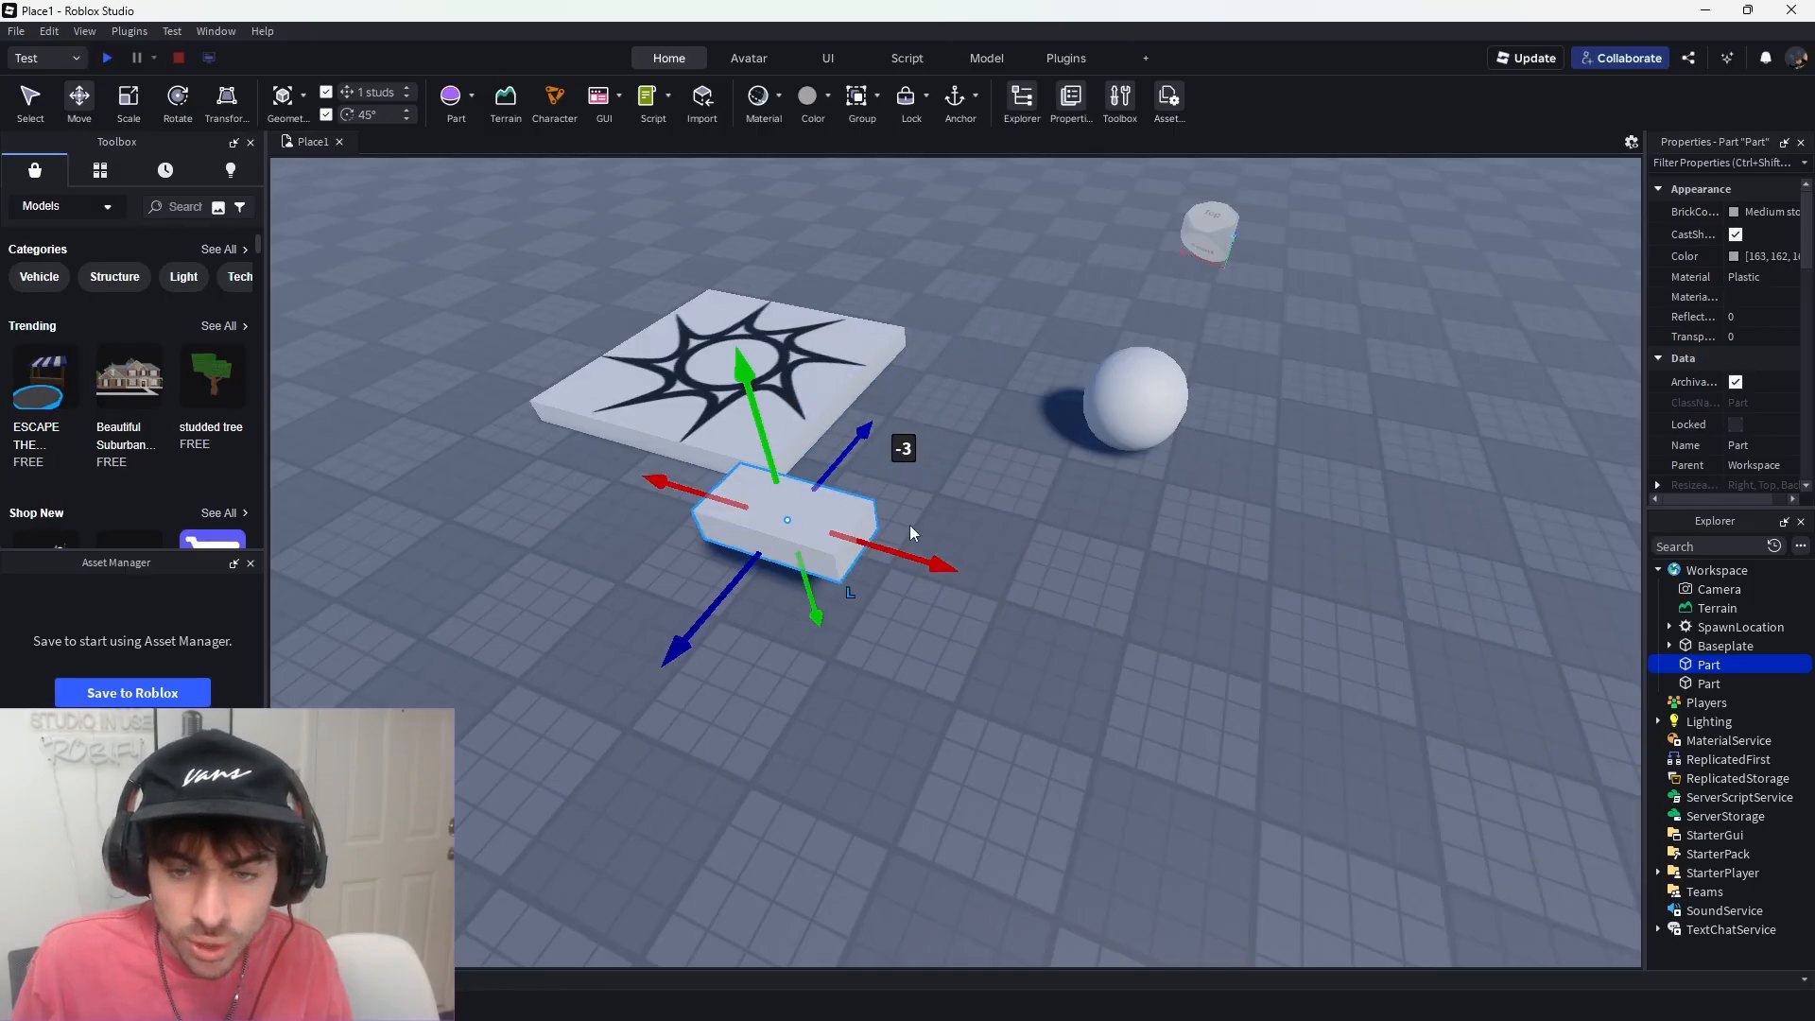
{"action": "left_click_drag", "start_coordinate": [974, 559], "coordinate": [1040, 572]}
{"action": "right_click_drag", "start_coordinate": [1044, 573], "coordinate": [1057, 569]}
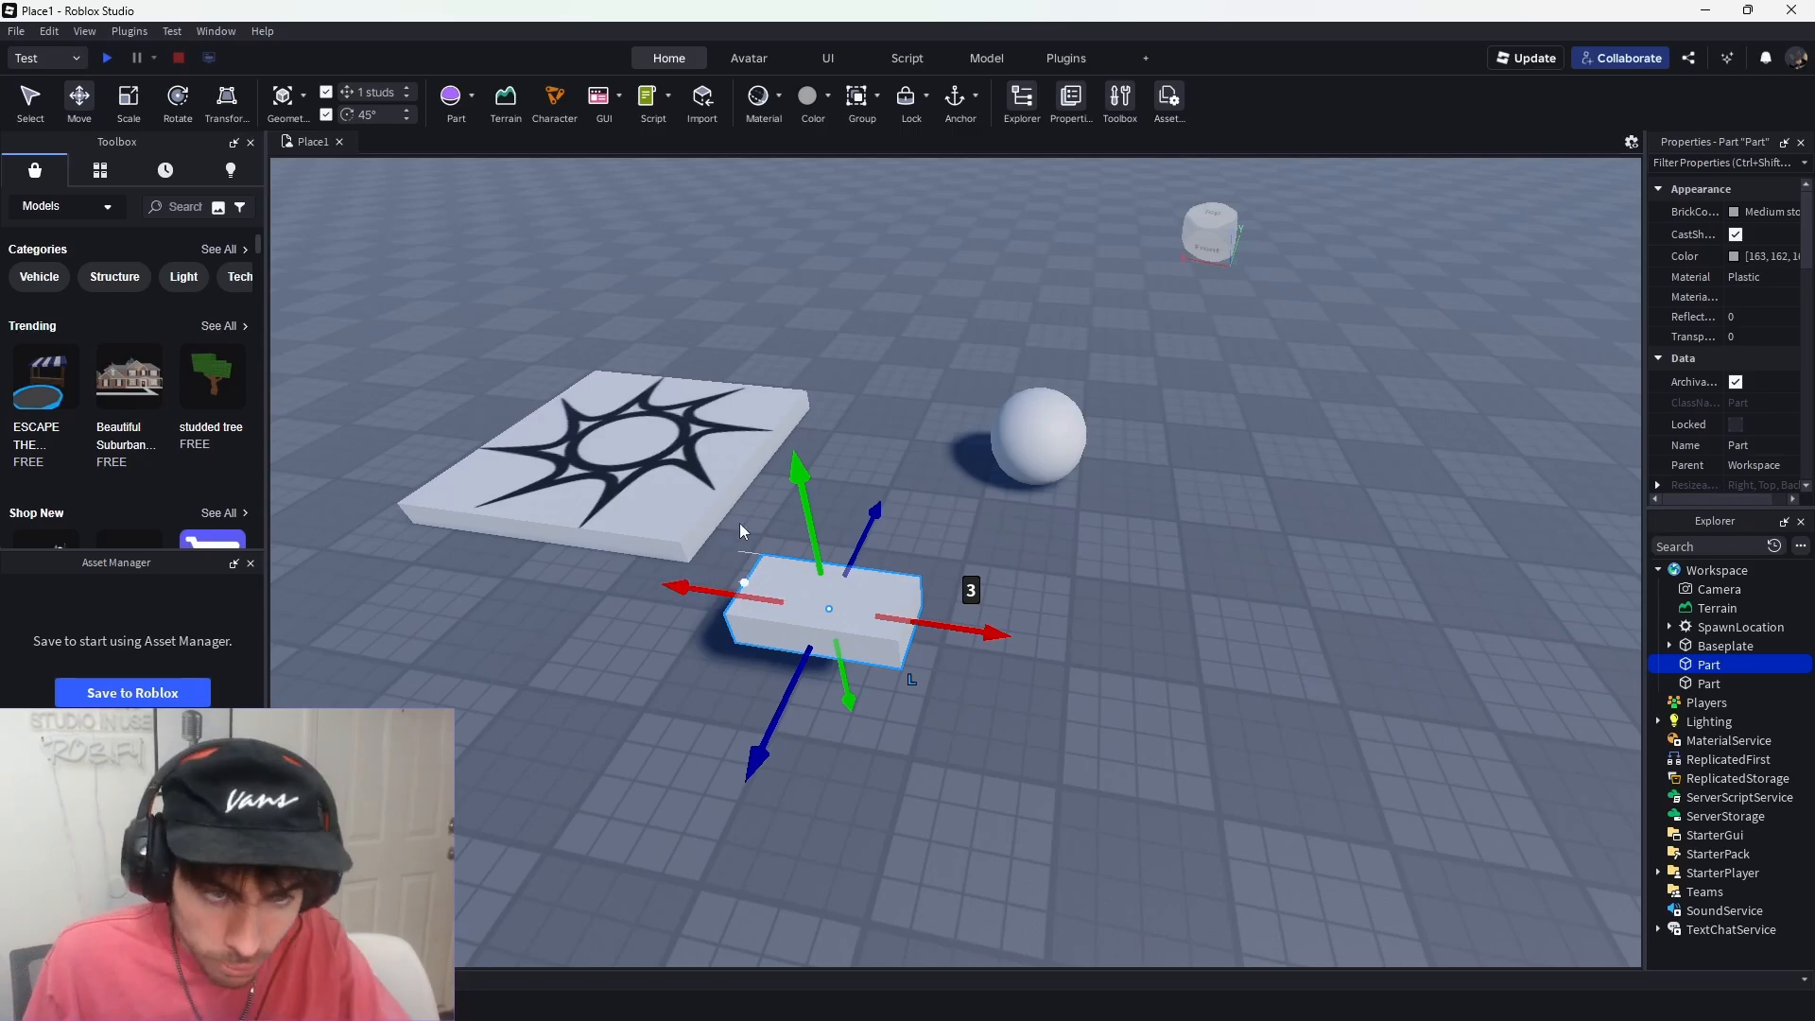
- Scale the block up into a large, thick box by increasing its height, width and depth
{"action": "left_click", "coordinate": [125, 100]}
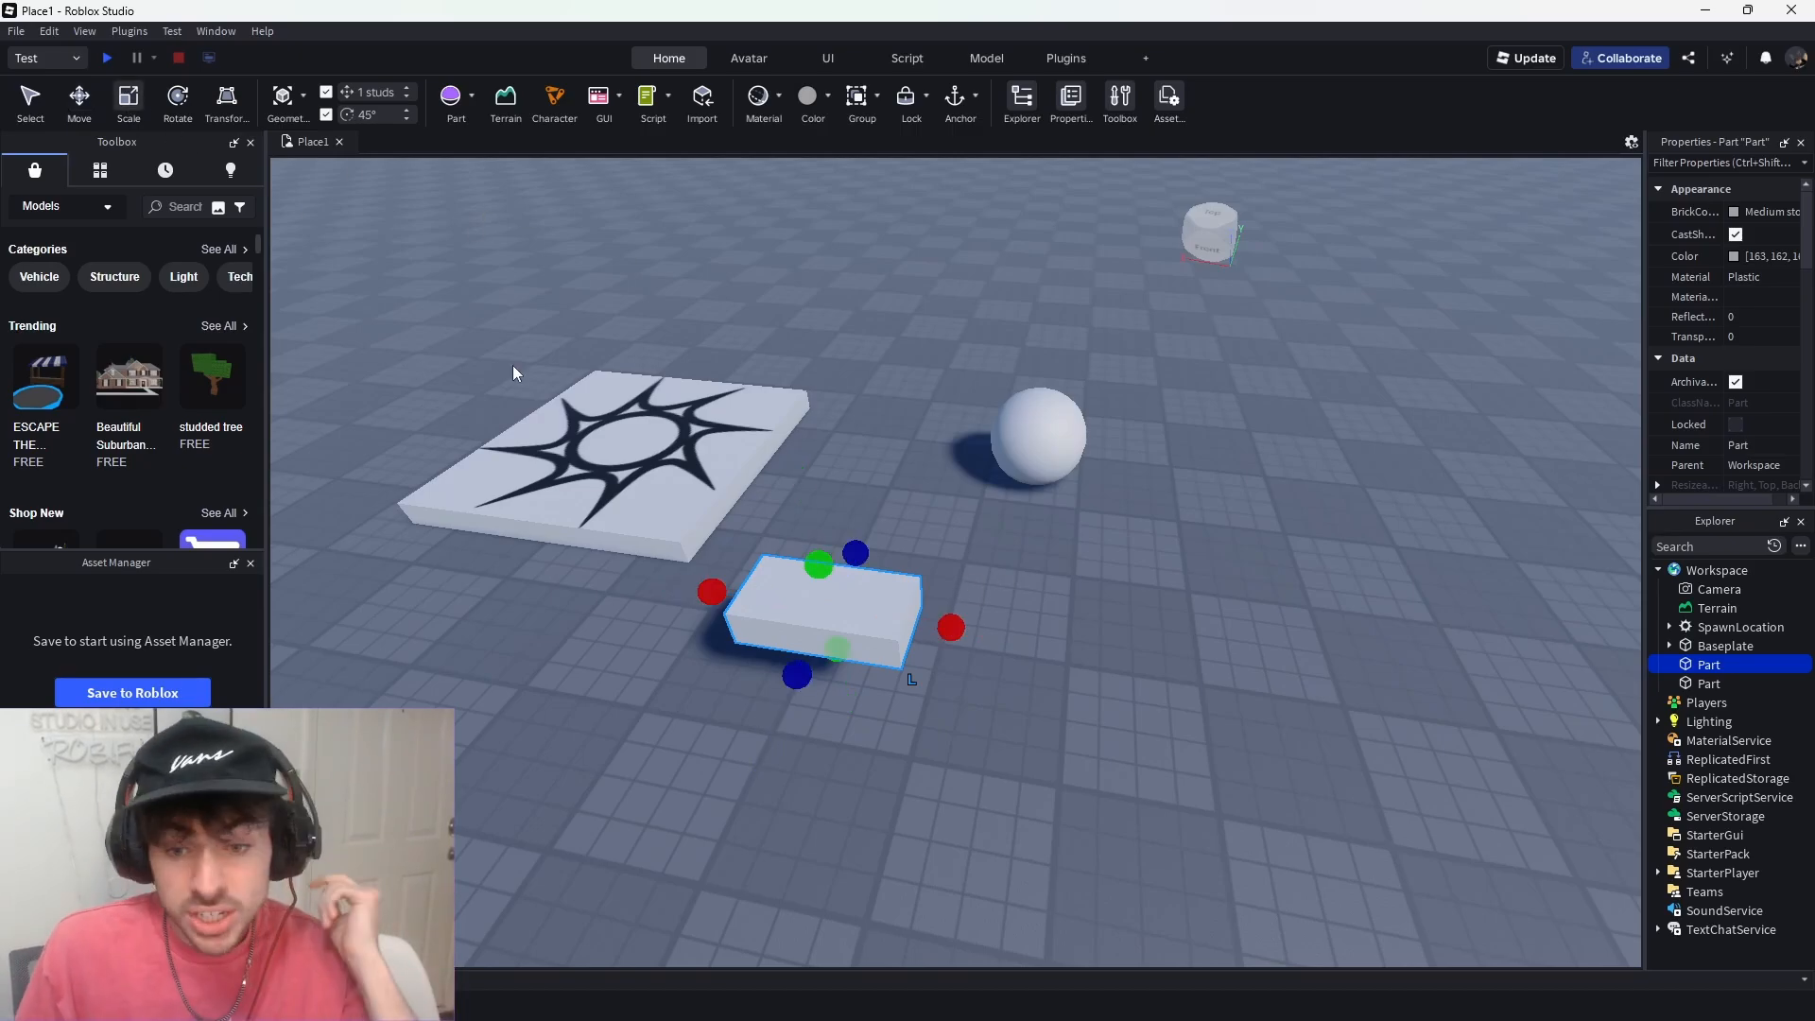
{"action": "left_click", "coordinate": [80, 97]}
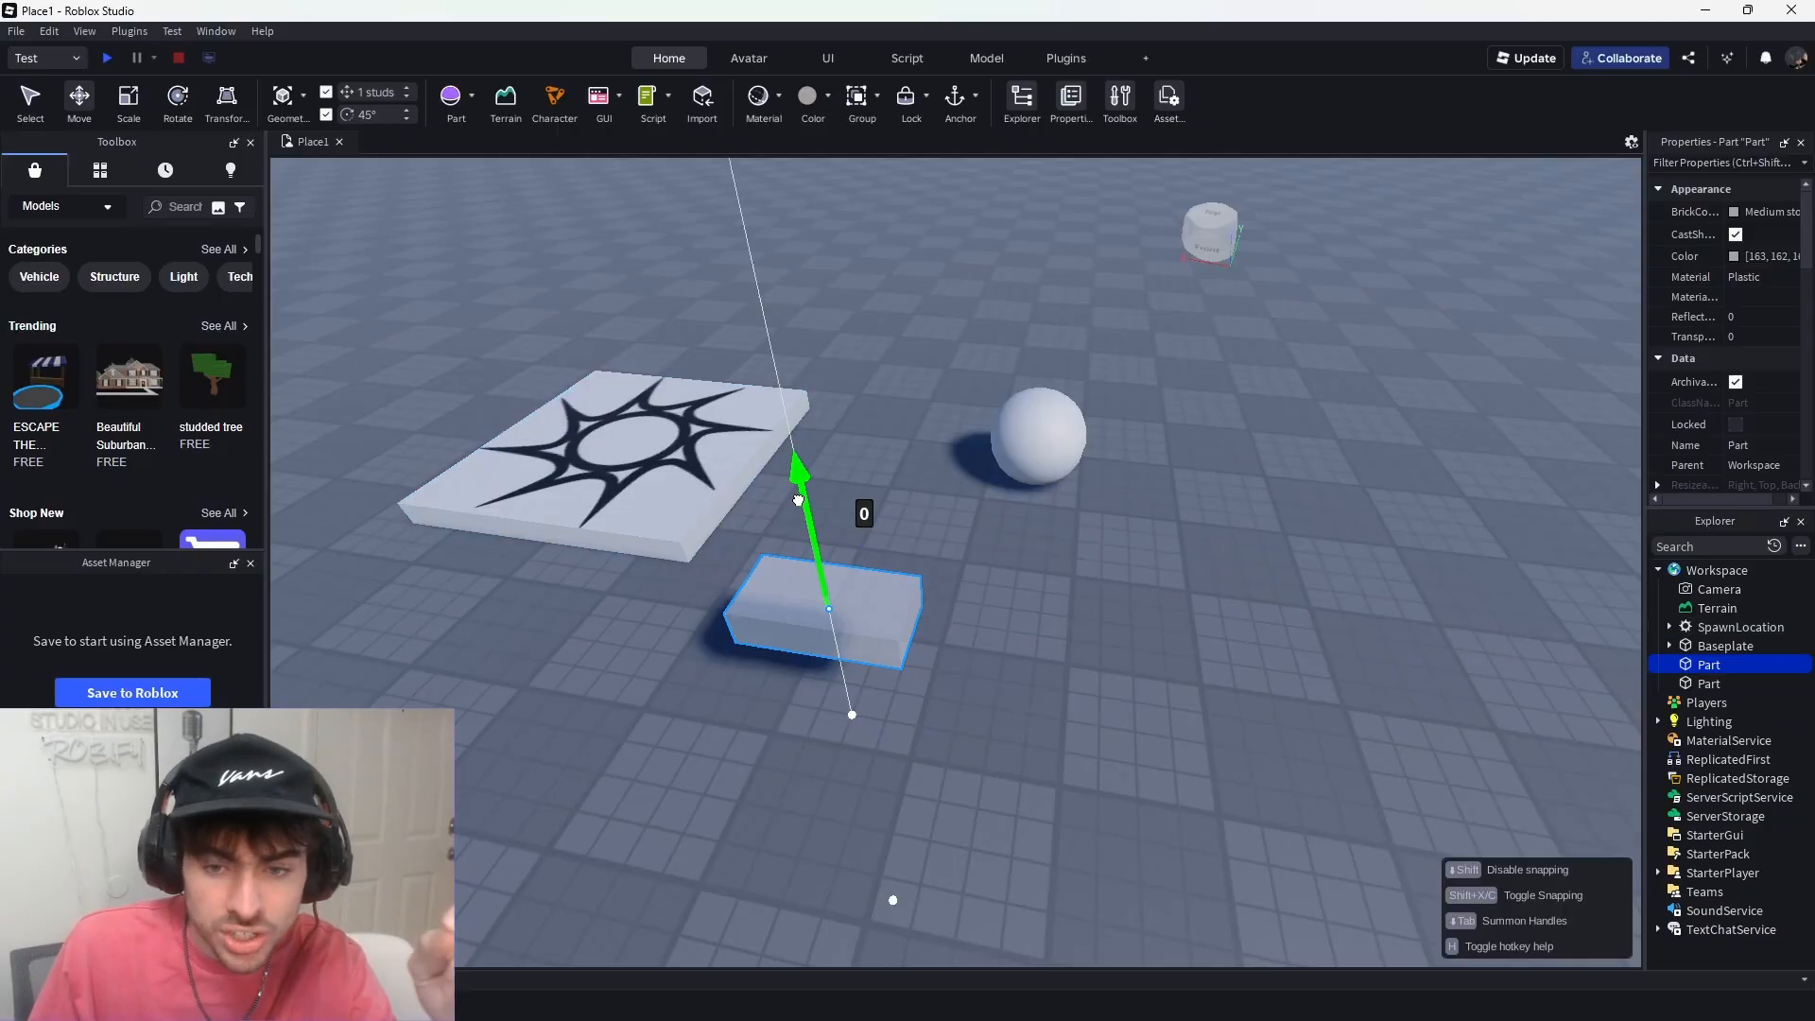
{"action": "key", "text": "ctrl+3"}
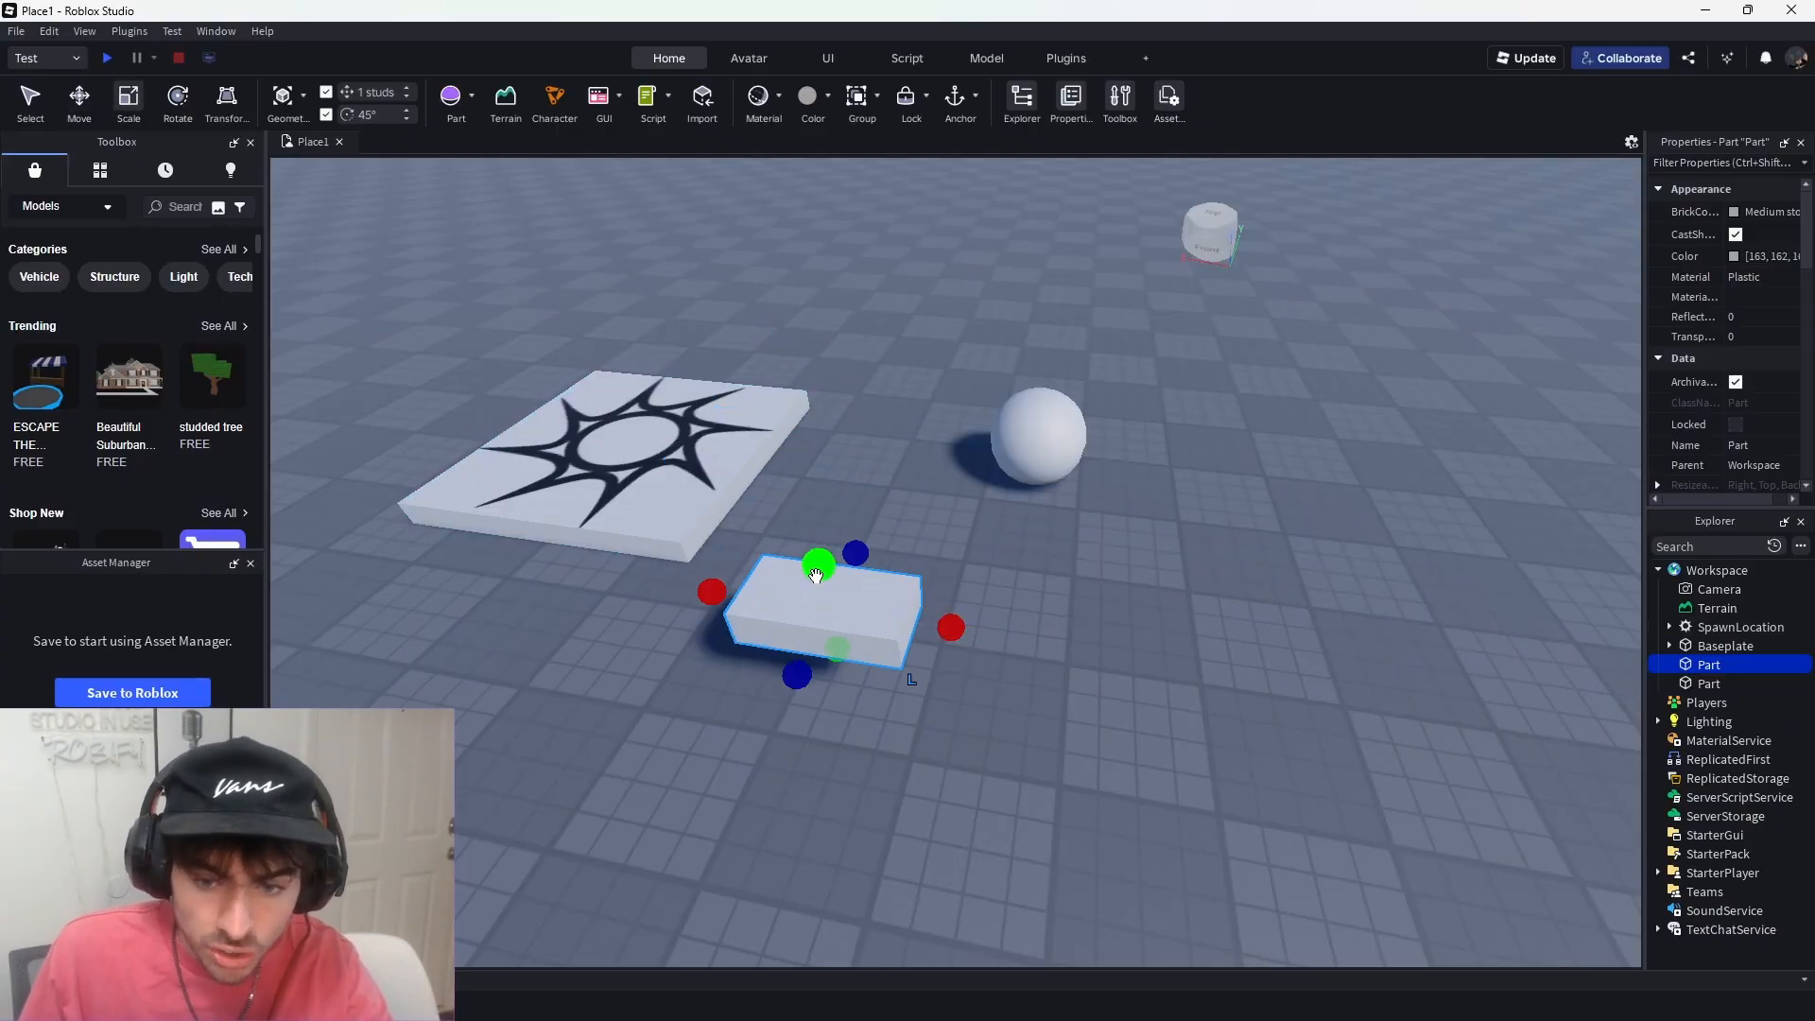
{"action": "left_click_drag", "start_coordinate": [815, 563], "coordinate": [758, 287]}
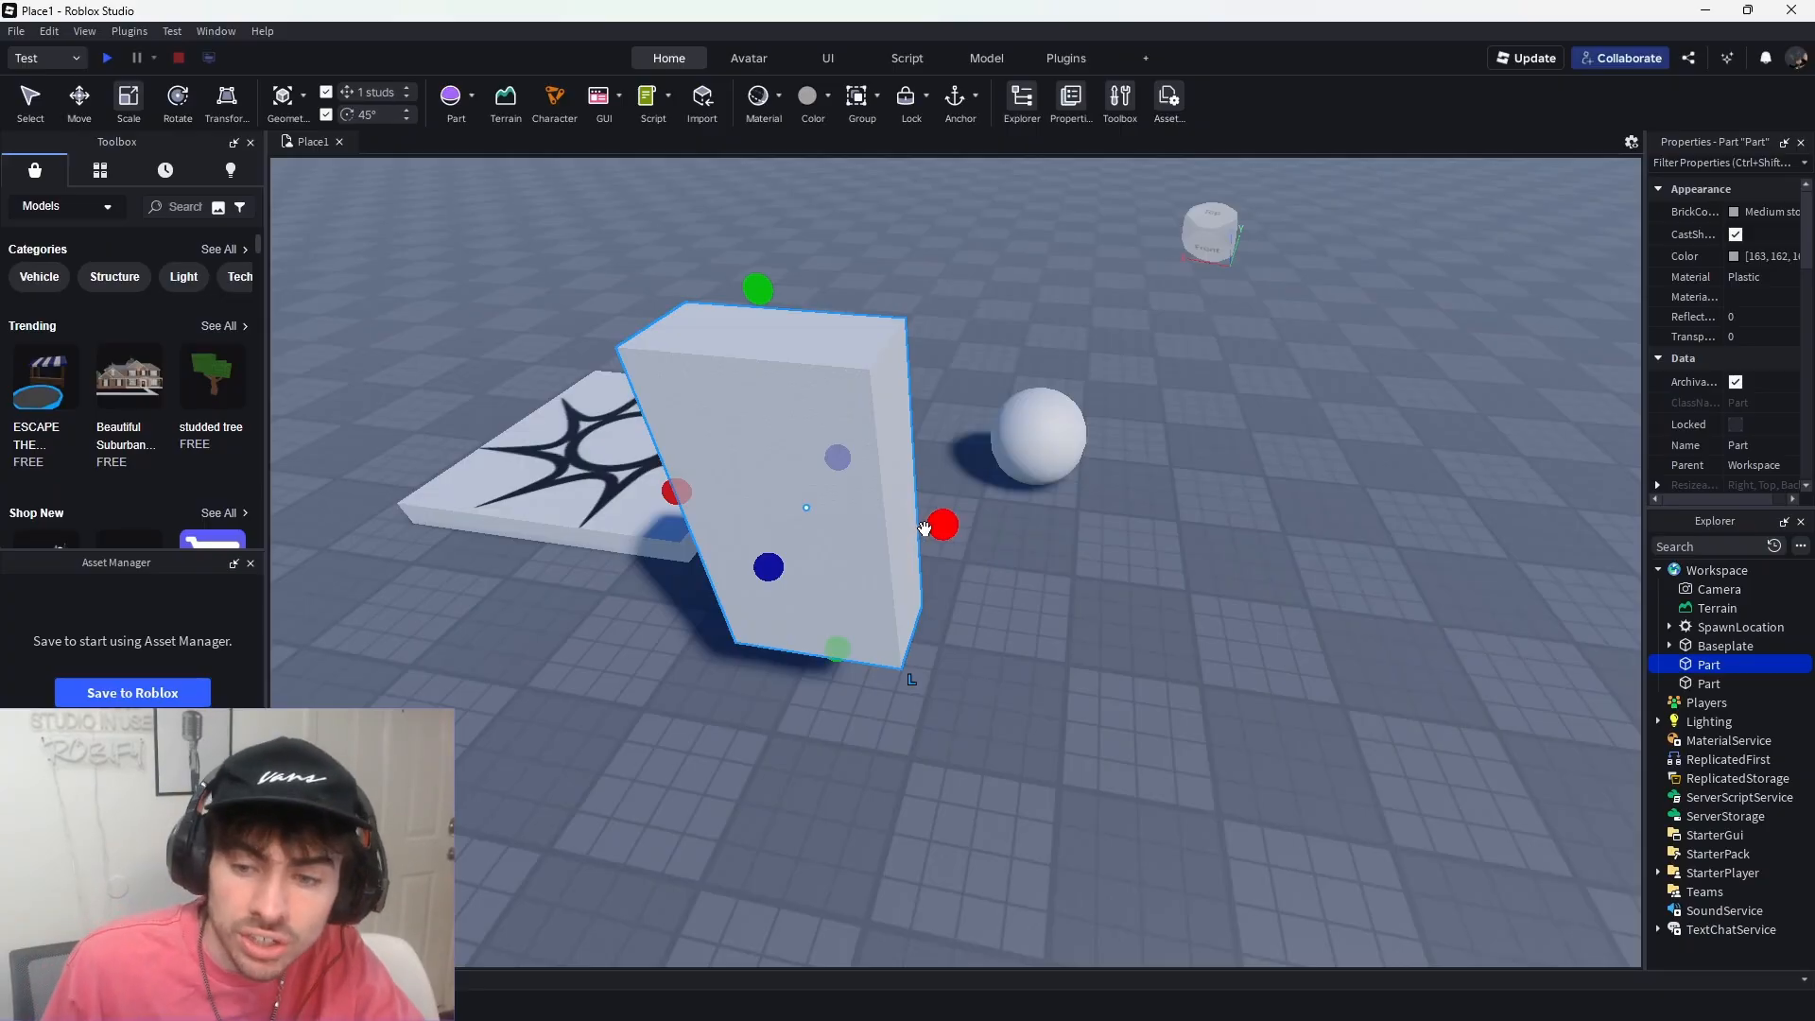
{"action": "left_click_drag", "start_coordinate": [943, 524], "coordinate": [1450, 578]}
{"action": "left_click_drag", "start_coordinate": [1030, 593], "coordinate": [993, 734]}
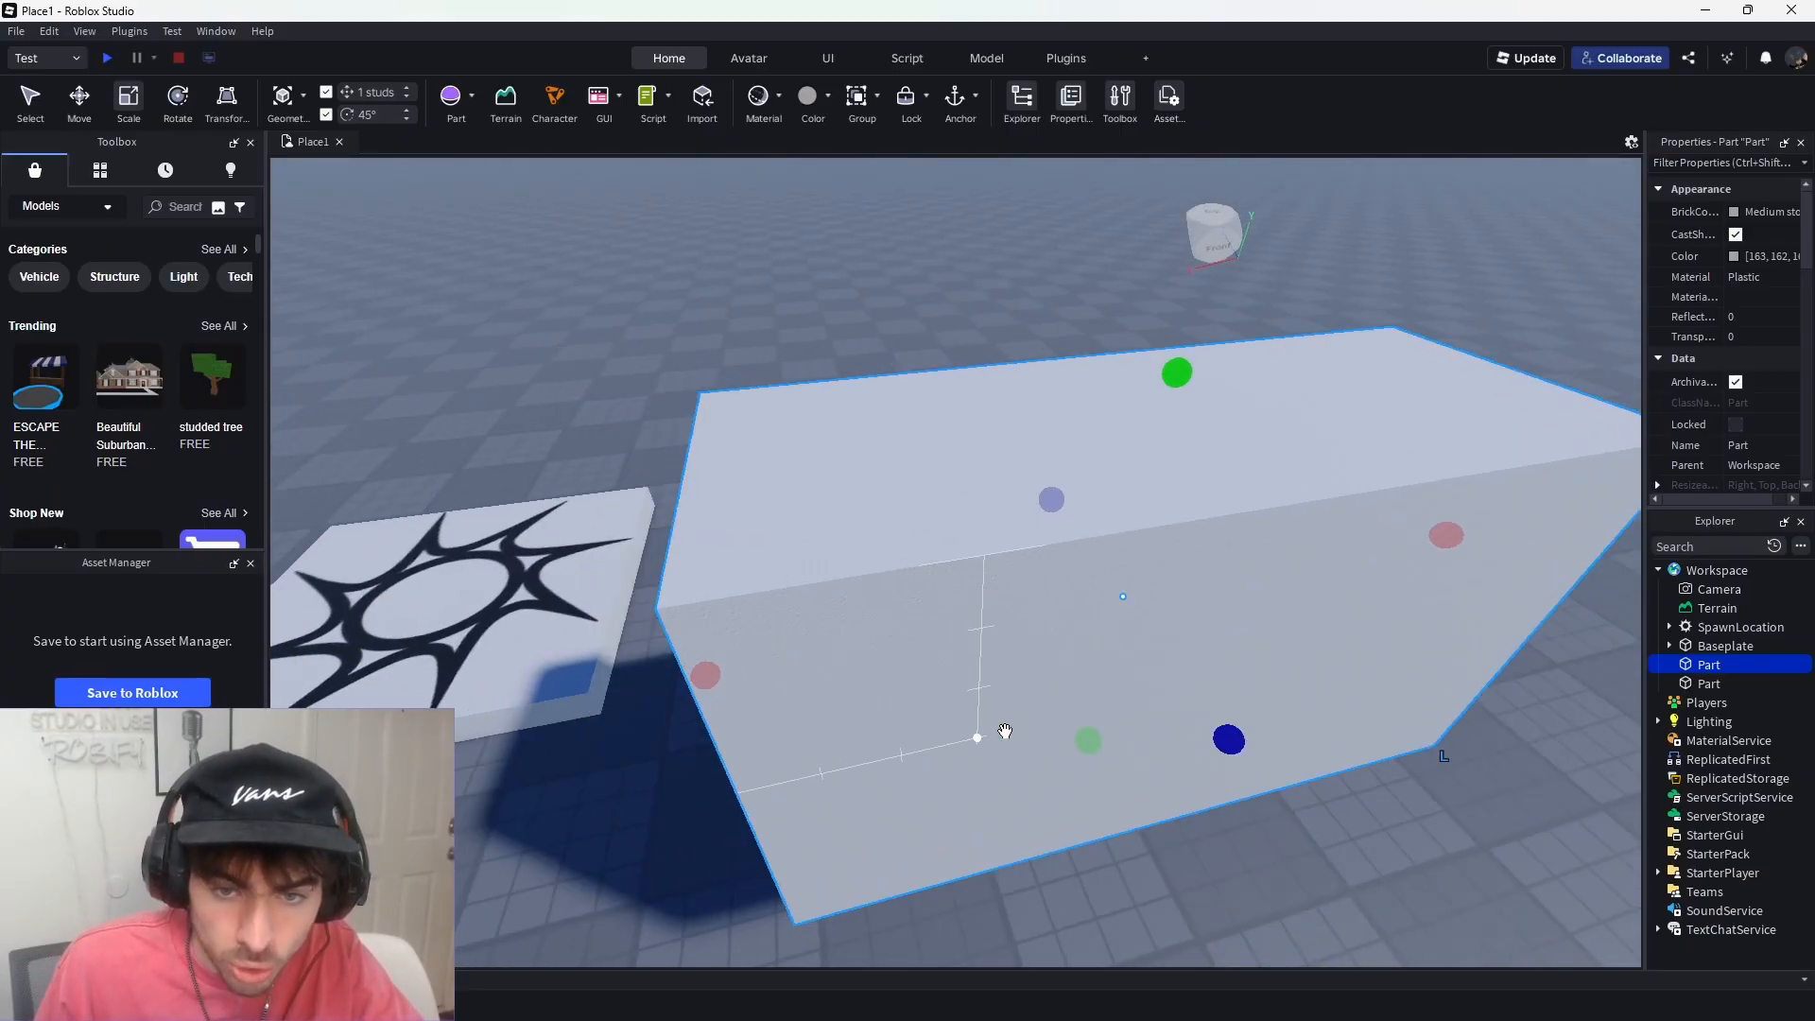
{"action": "right_click_drag", "start_coordinate": [993, 733], "coordinate": [1006, 732]}
- Scale the box's thickness down to make a thin upright slab
{"action": "left_click_drag", "start_coordinate": [969, 479], "coordinate": [856, 558]}
{"action": "left_click_drag", "start_coordinate": [819, 617], "coordinate": [809, 756]}
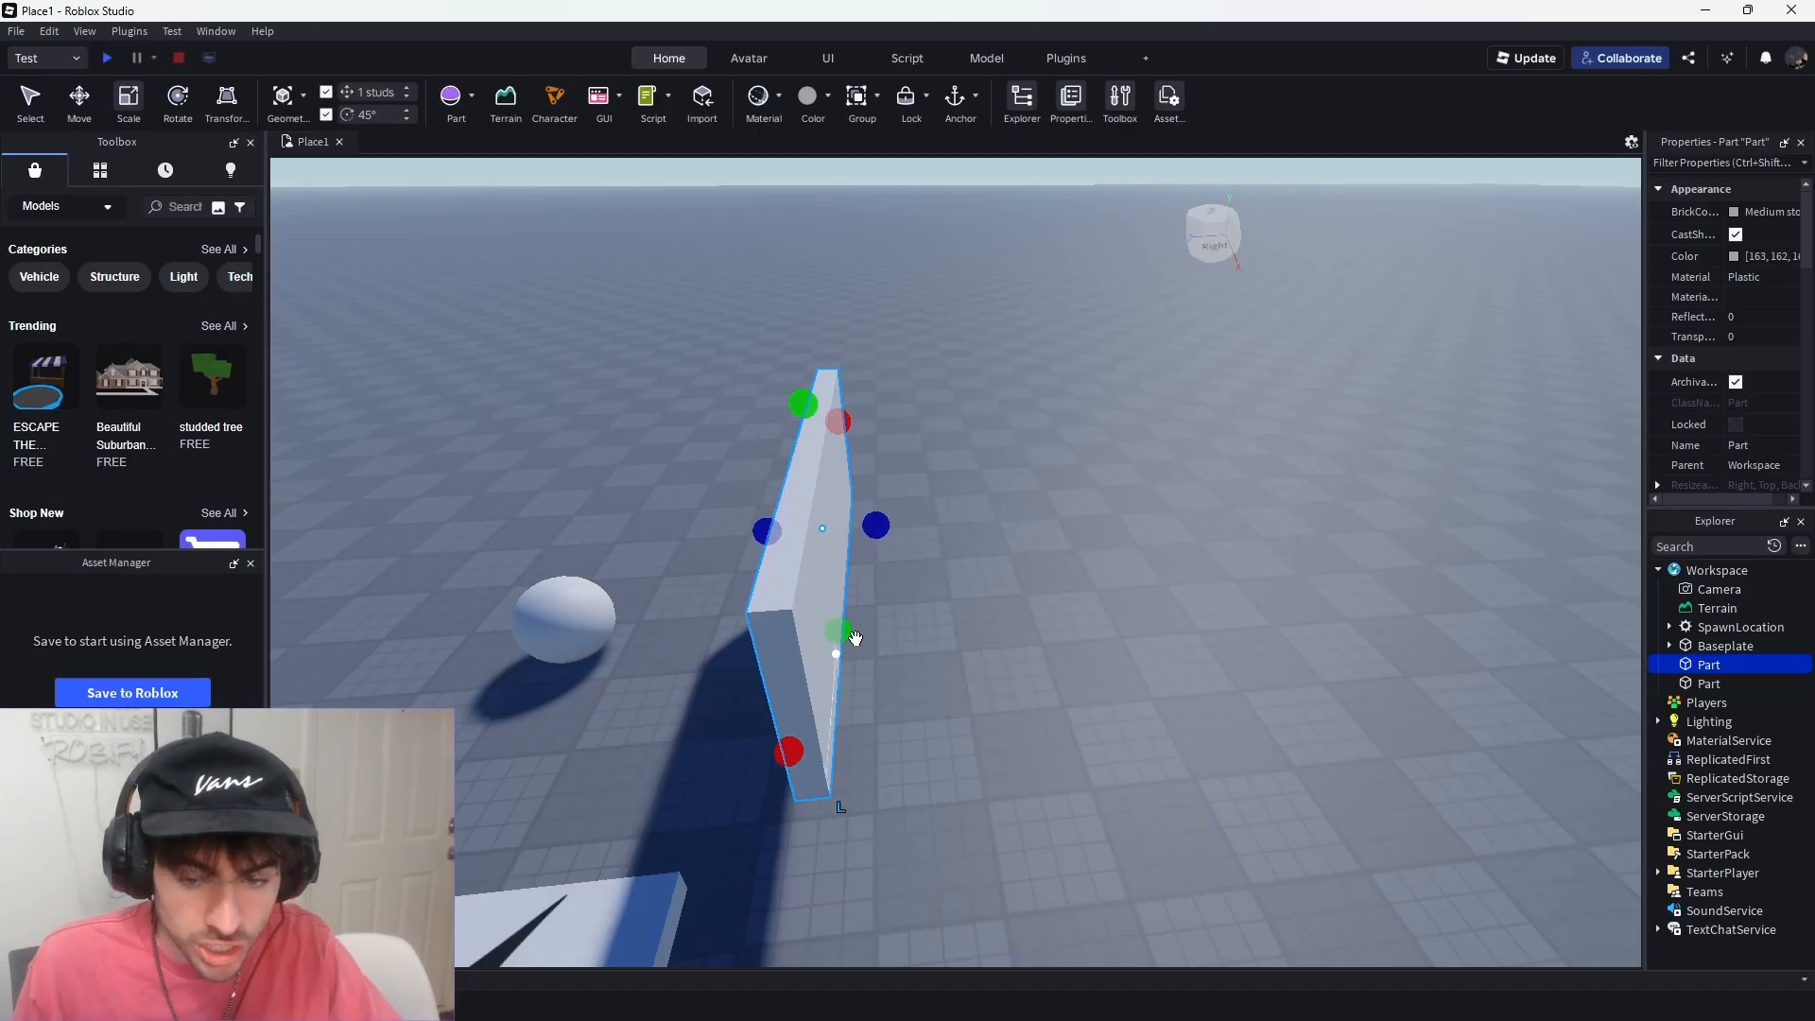
{"action": "left_click_drag", "start_coordinate": [838, 630], "coordinate": [940, 856]}
{"action": "right_click_drag", "start_coordinate": [803, 636], "coordinate": [803, 636]}
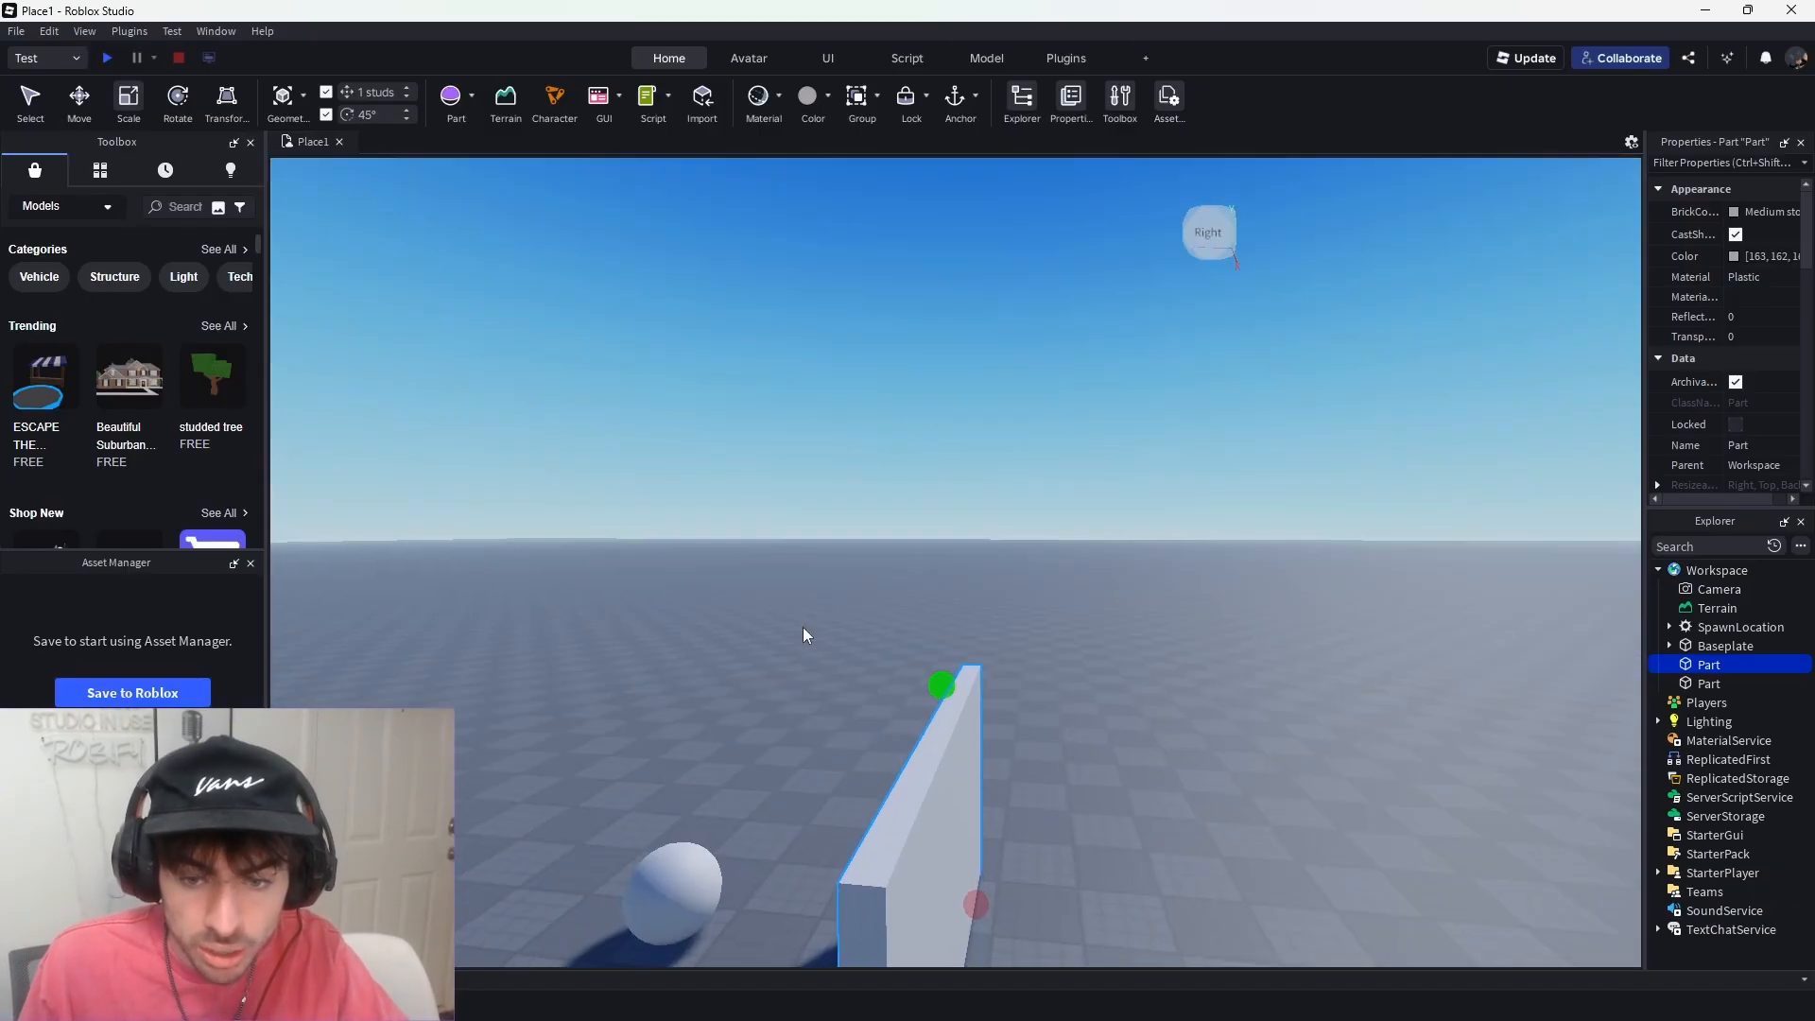
- Stretch the thin slab upward into a tall wall and adjust its bottom edge
{"action": "left_click_drag", "start_coordinate": [957, 687], "coordinate": [953, 688]}
{"action": "left_click_drag", "start_coordinate": [952, 400], "coordinate": [927, 93]}
{"action": "right_click_drag", "start_coordinate": [1090, 504], "coordinate": [1090, 505]}
{"action": "key", "text": "d"}
{"action": "key", "text": "d"}
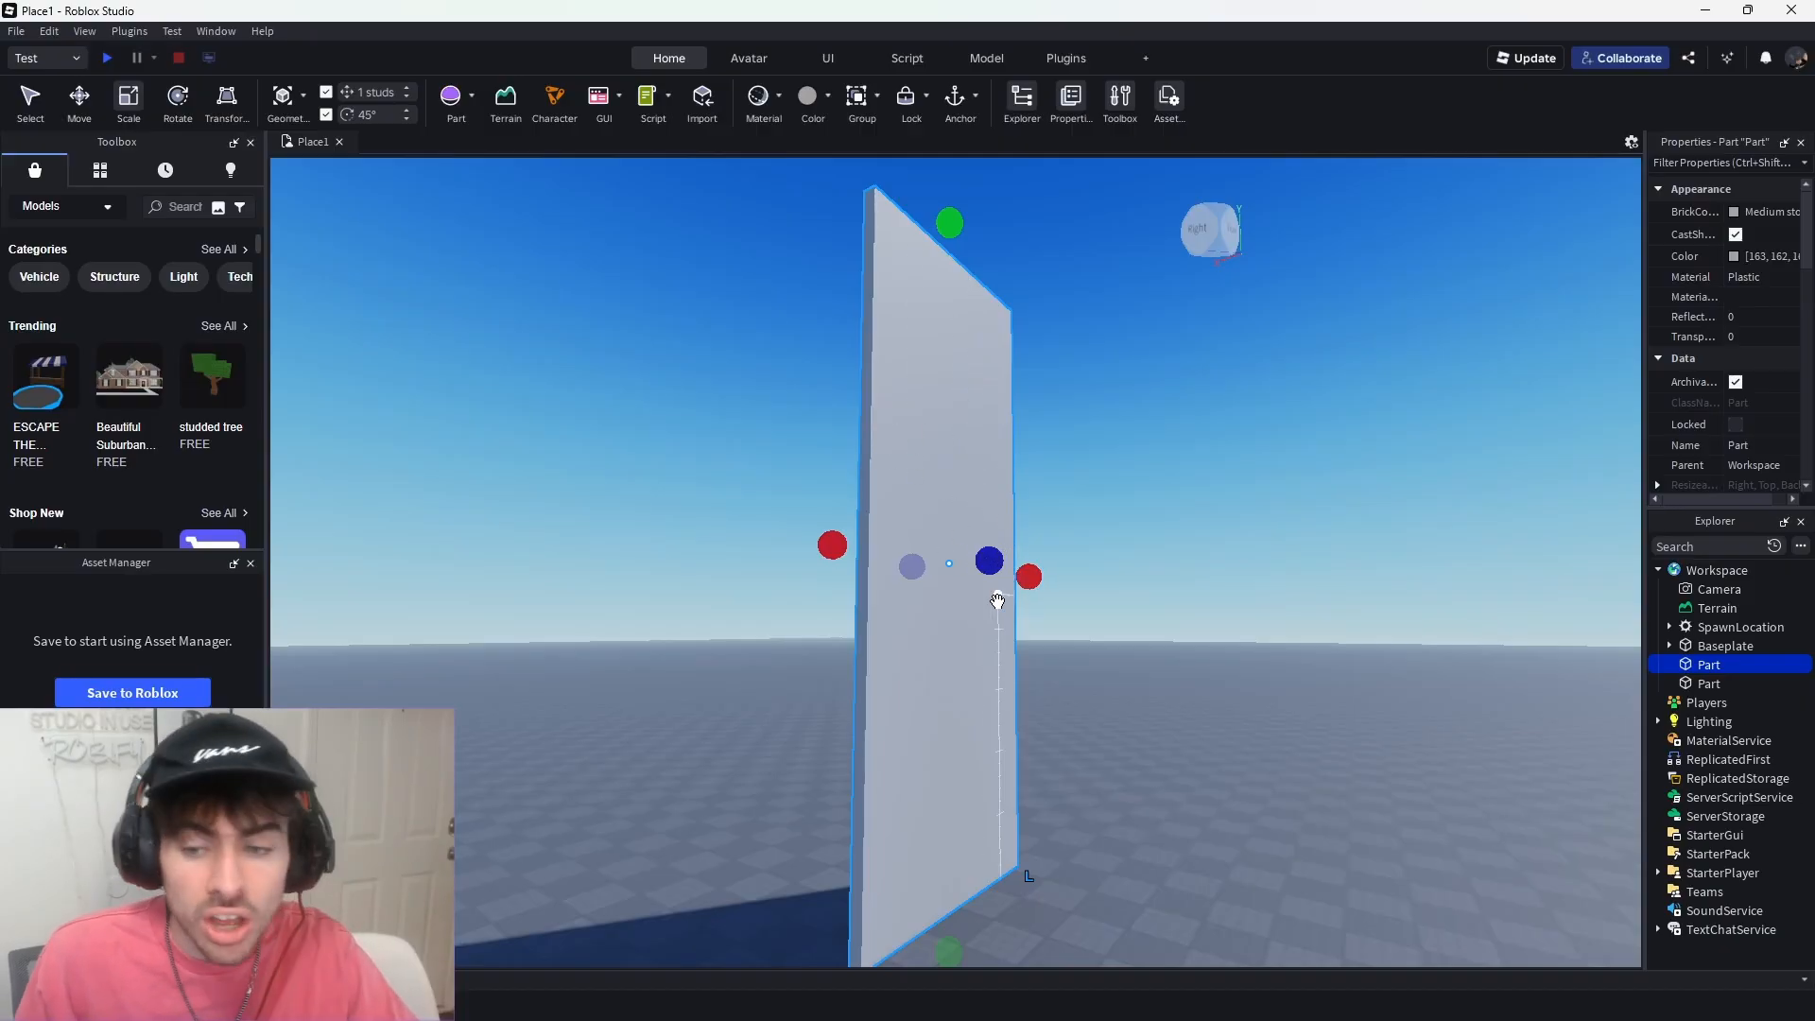
{"action": "left_click_drag", "start_coordinate": [956, 466], "coordinate": [999, 989]}
{"action": "left_click_drag", "start_coordinate": [892, 974], "coordinate": [894, 945]}
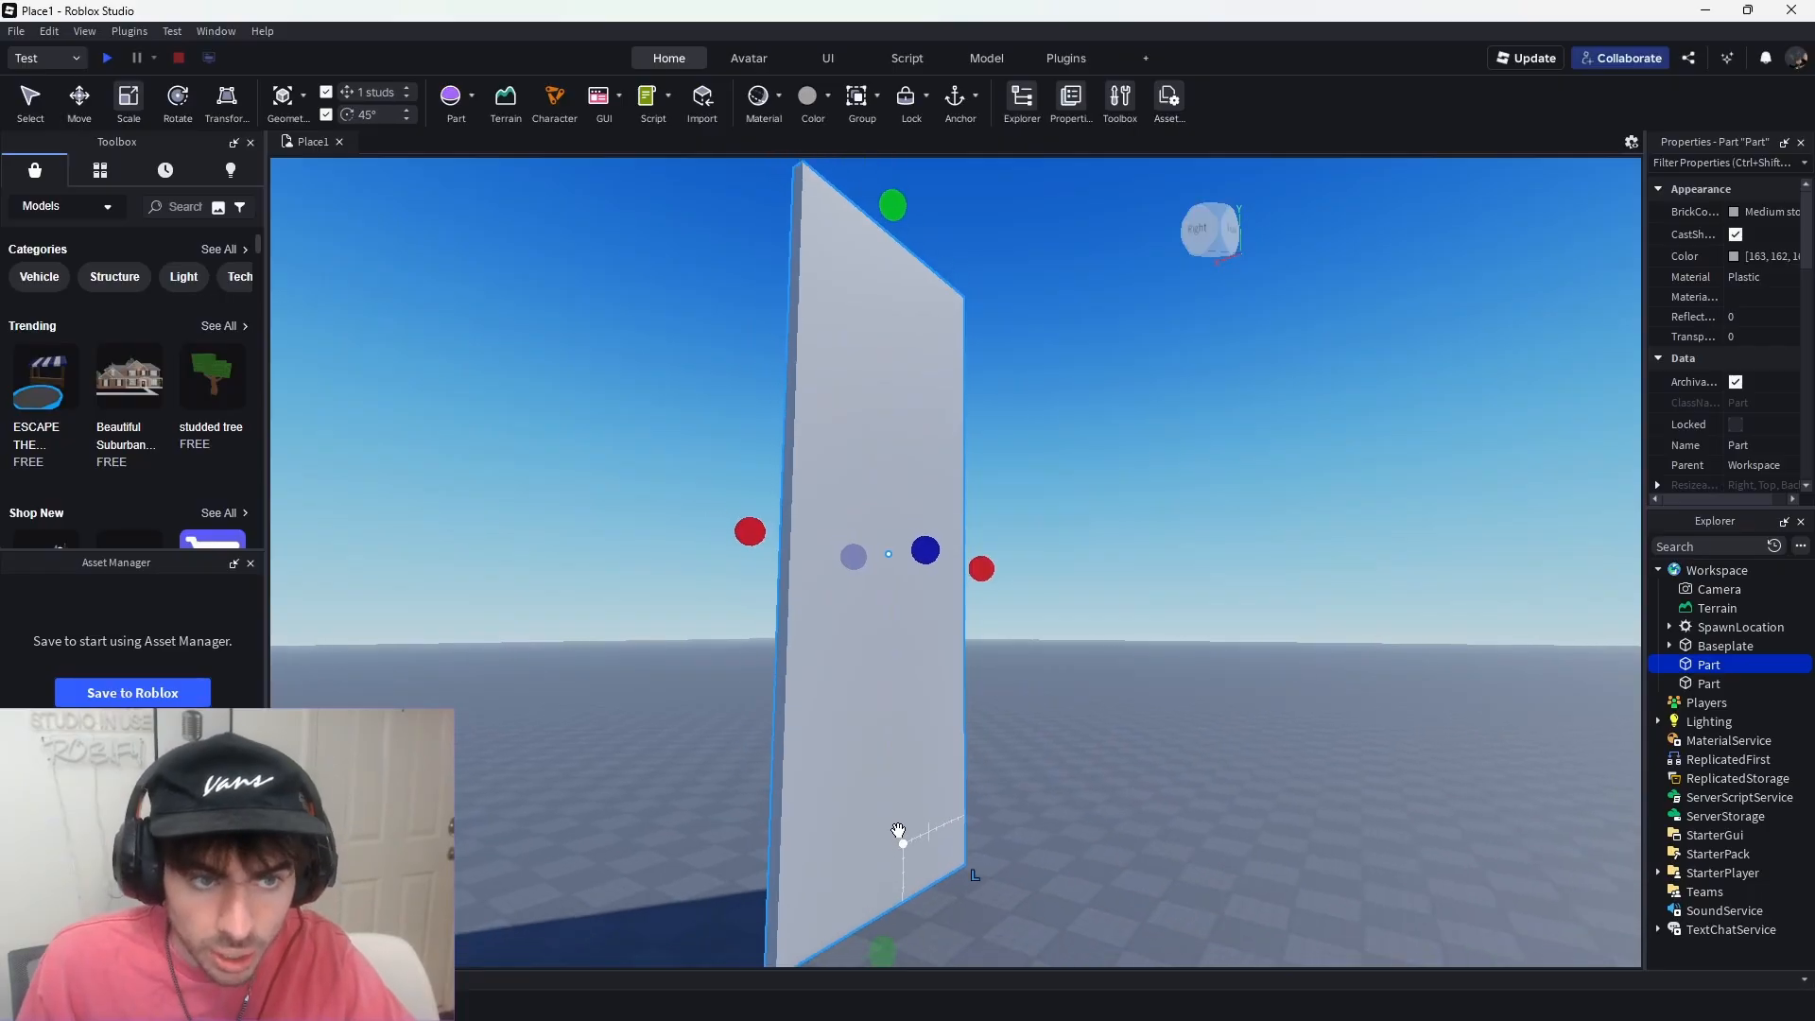
- Try rotating the wall with the Rotate tool around its different axes, returning it to its original upright orientation
{"action": "left_click", "coordinate": [178, 98]}
{"action": "scroll", "coordinate": [915, 790], "scroll_direction": "up", "scroll_amount": 6}
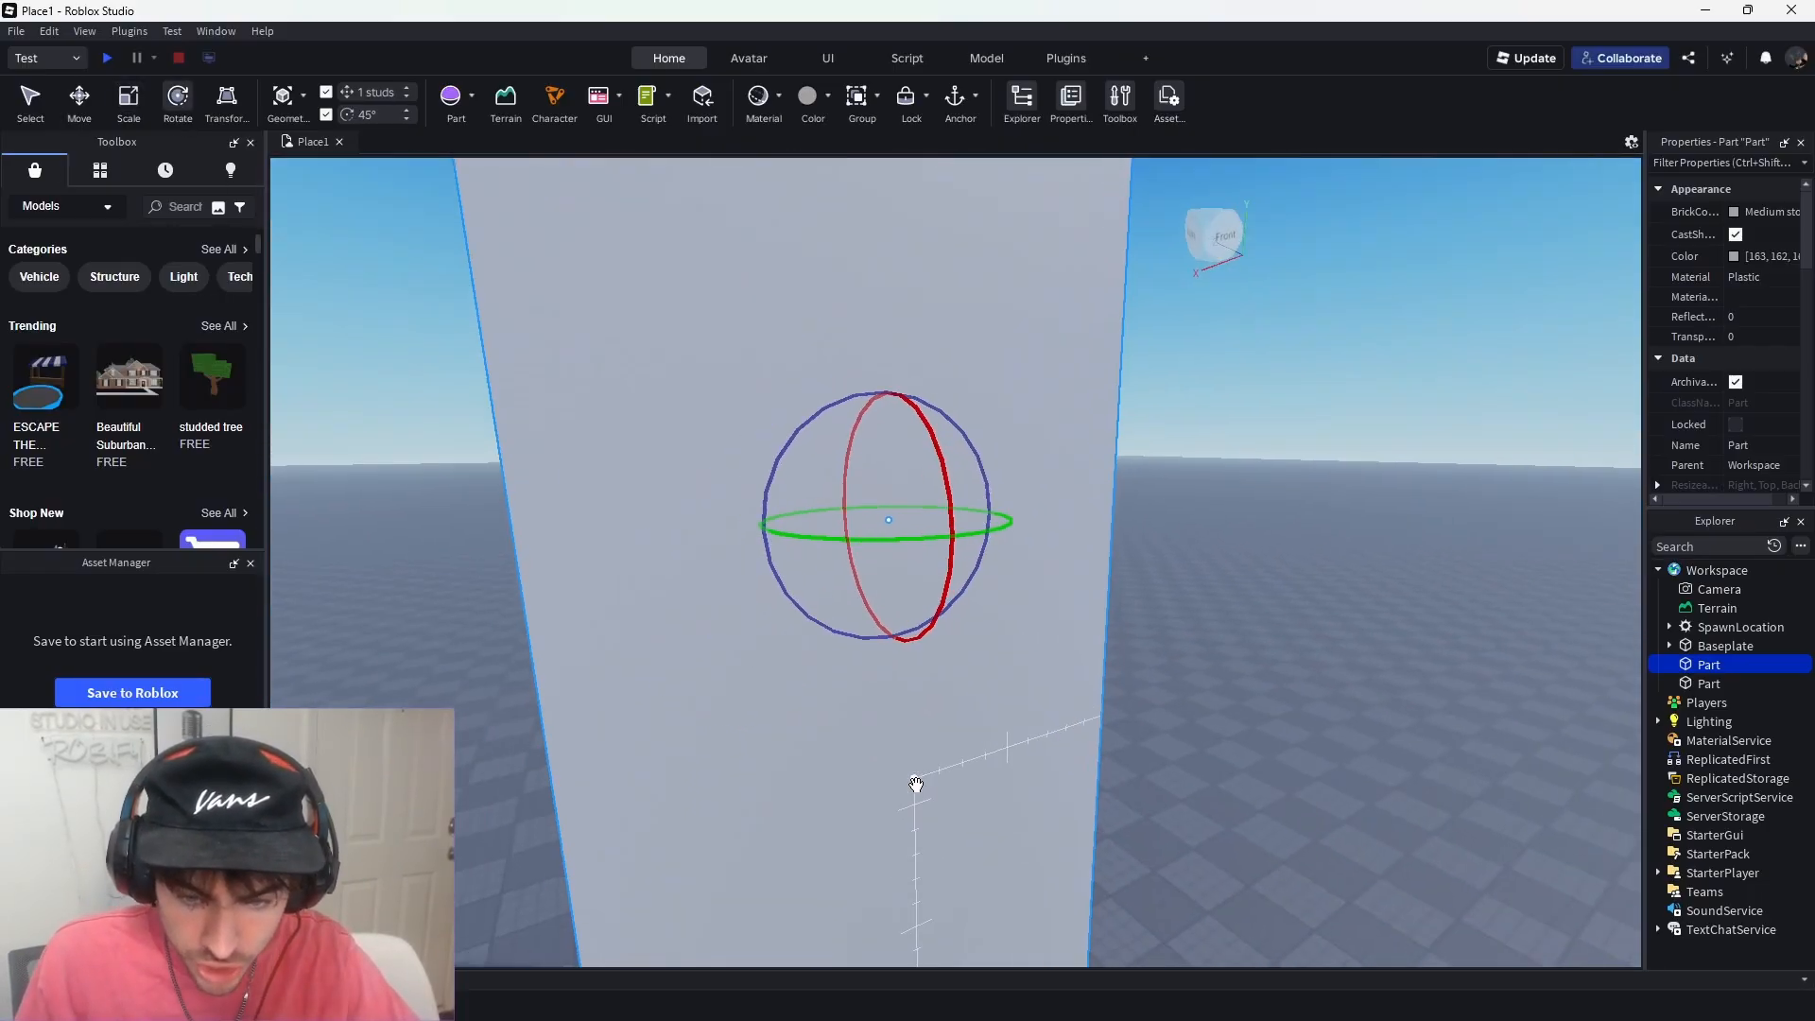
{"action": "right_click_drag", "start_coordinate": [916, 785], "coordinate": [932, 759]}
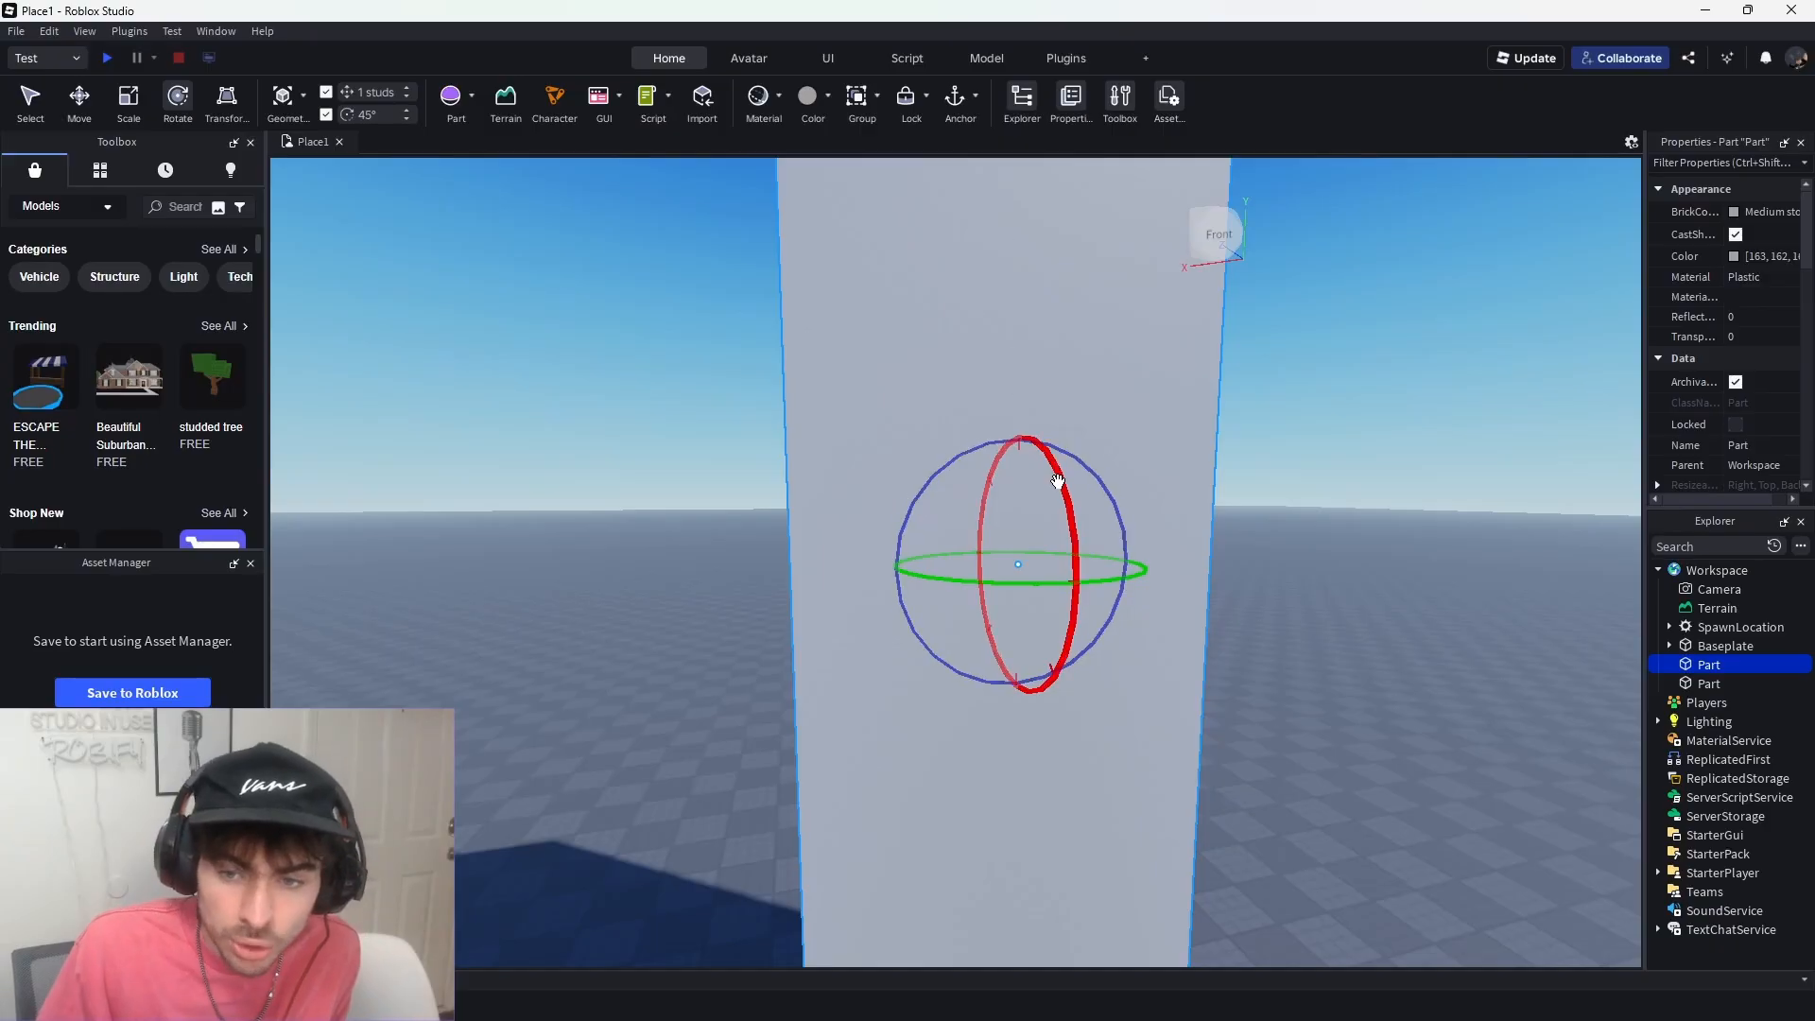
{"action": "right_click_drag", "start_coordinate": [1062, 539], "coordinate": [1038, 541]}
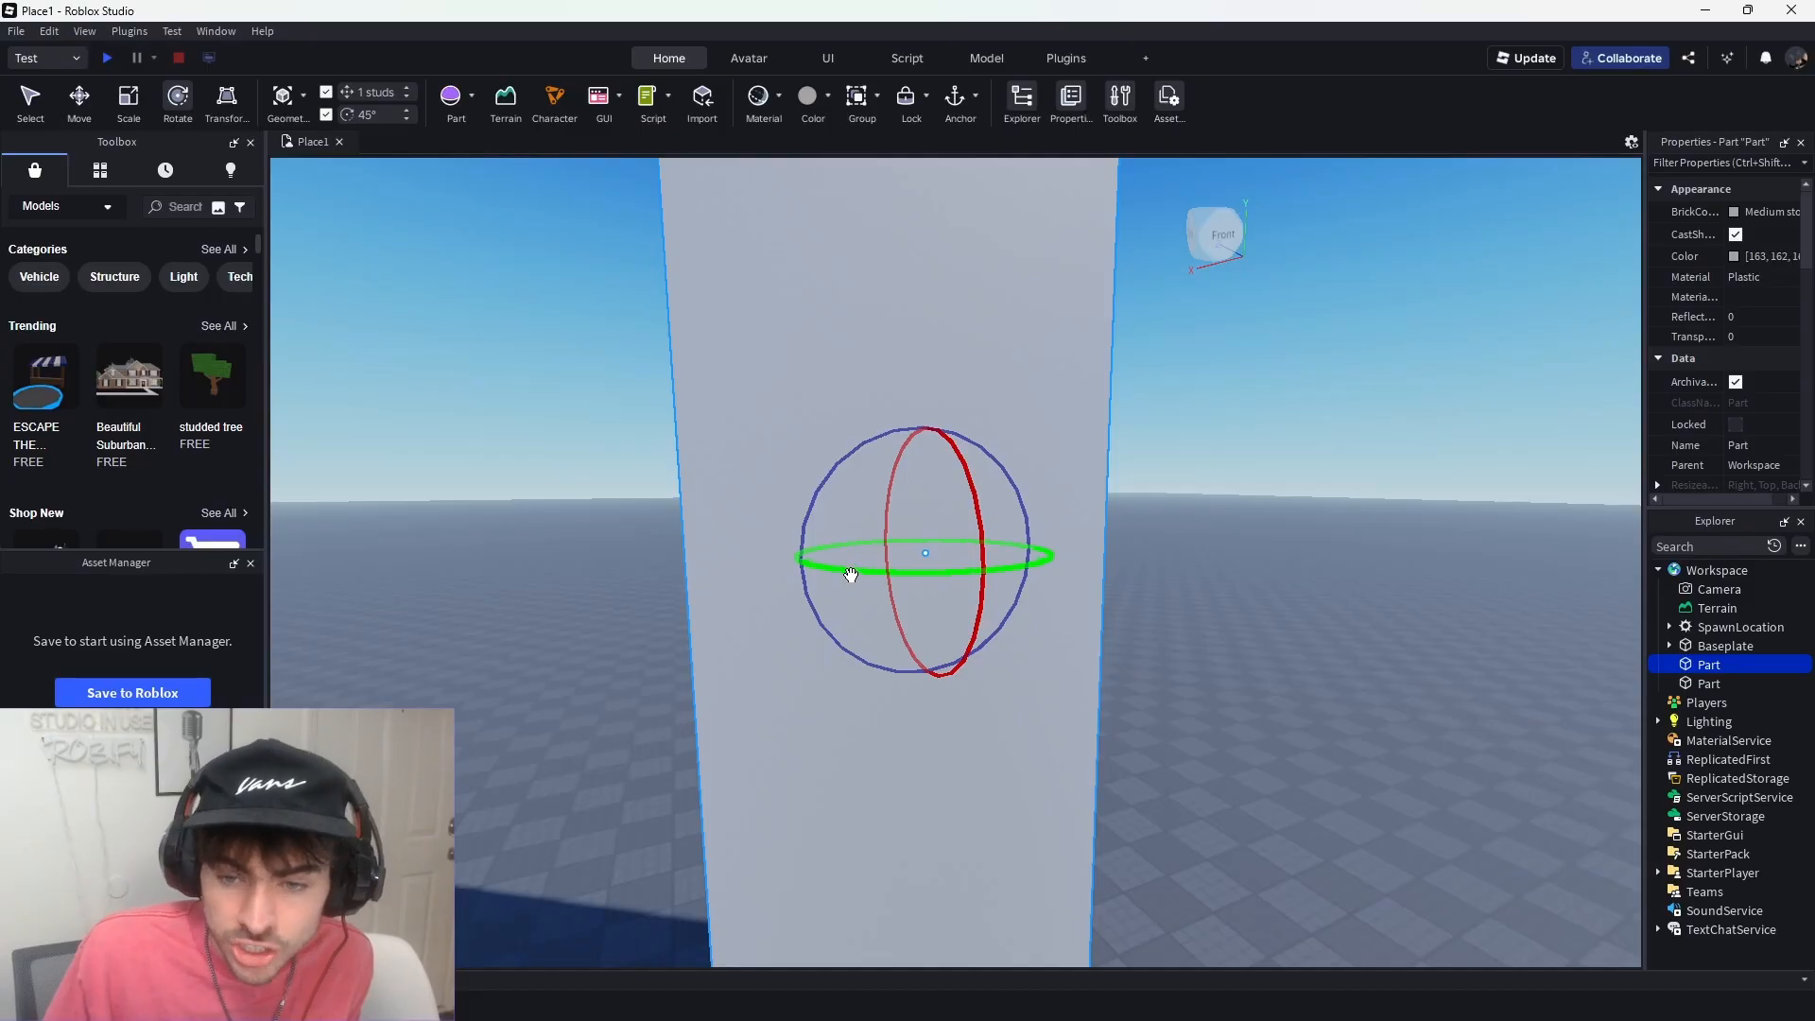
{"action": "mouse_move", "coordinate": [851, 574]}
{"action": "left_mouse_down"}
{"action": "mouse_move", "coordinate": [975, 602]}
{"action": "mouse_move", "coordinate": [1203, 576]}
{"action": "mouse_move", "coordinate": [973, 628]}
{"action": "mouse_move", "coordinate": [826, 612]}
{"action": "mouse_move", "coordinate": [612, 449]}
{"action": "left_mouse_up"}
{"action": "left_click_drag", "start_coordinate": [746, 531], "coordinate": [798, 553]}
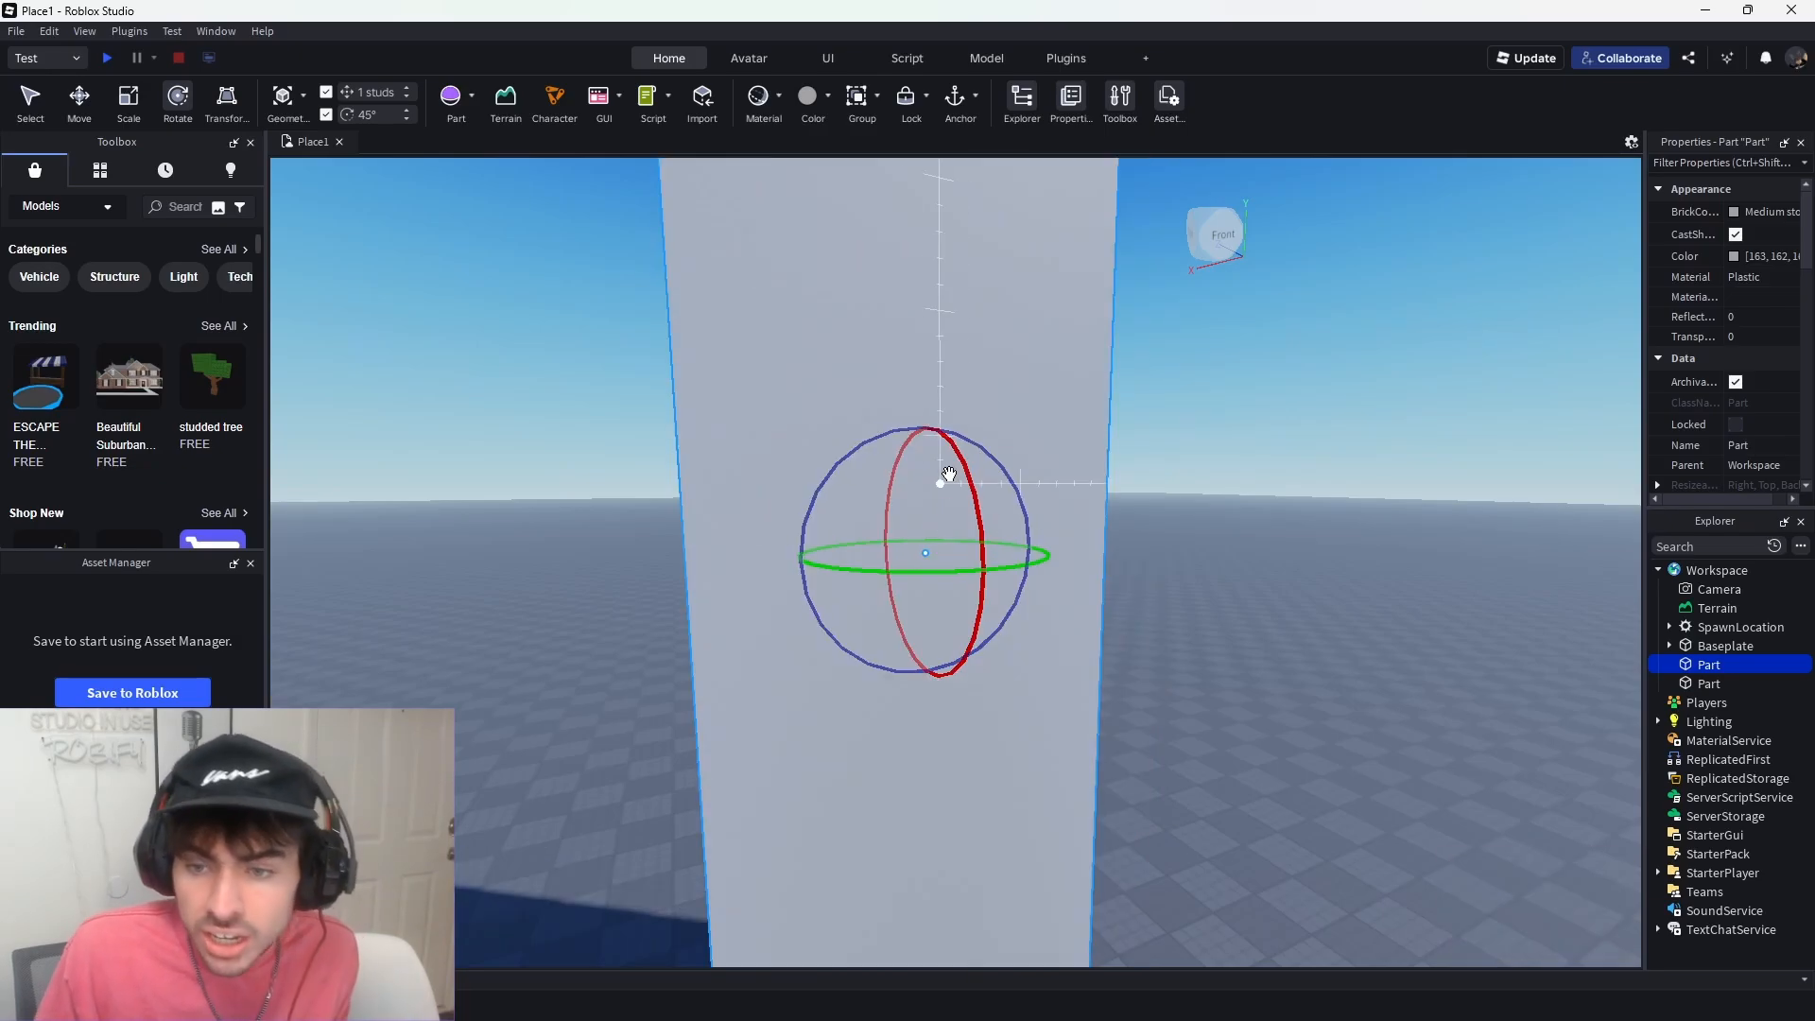
{"action": "left_click_drag", "start_coordinate": [960, 458], "coordinate": [1045, 612]}
{"action": "left_click_drag", "start_coordinate": [1066, 730], "coordinate": [1154, 602]}
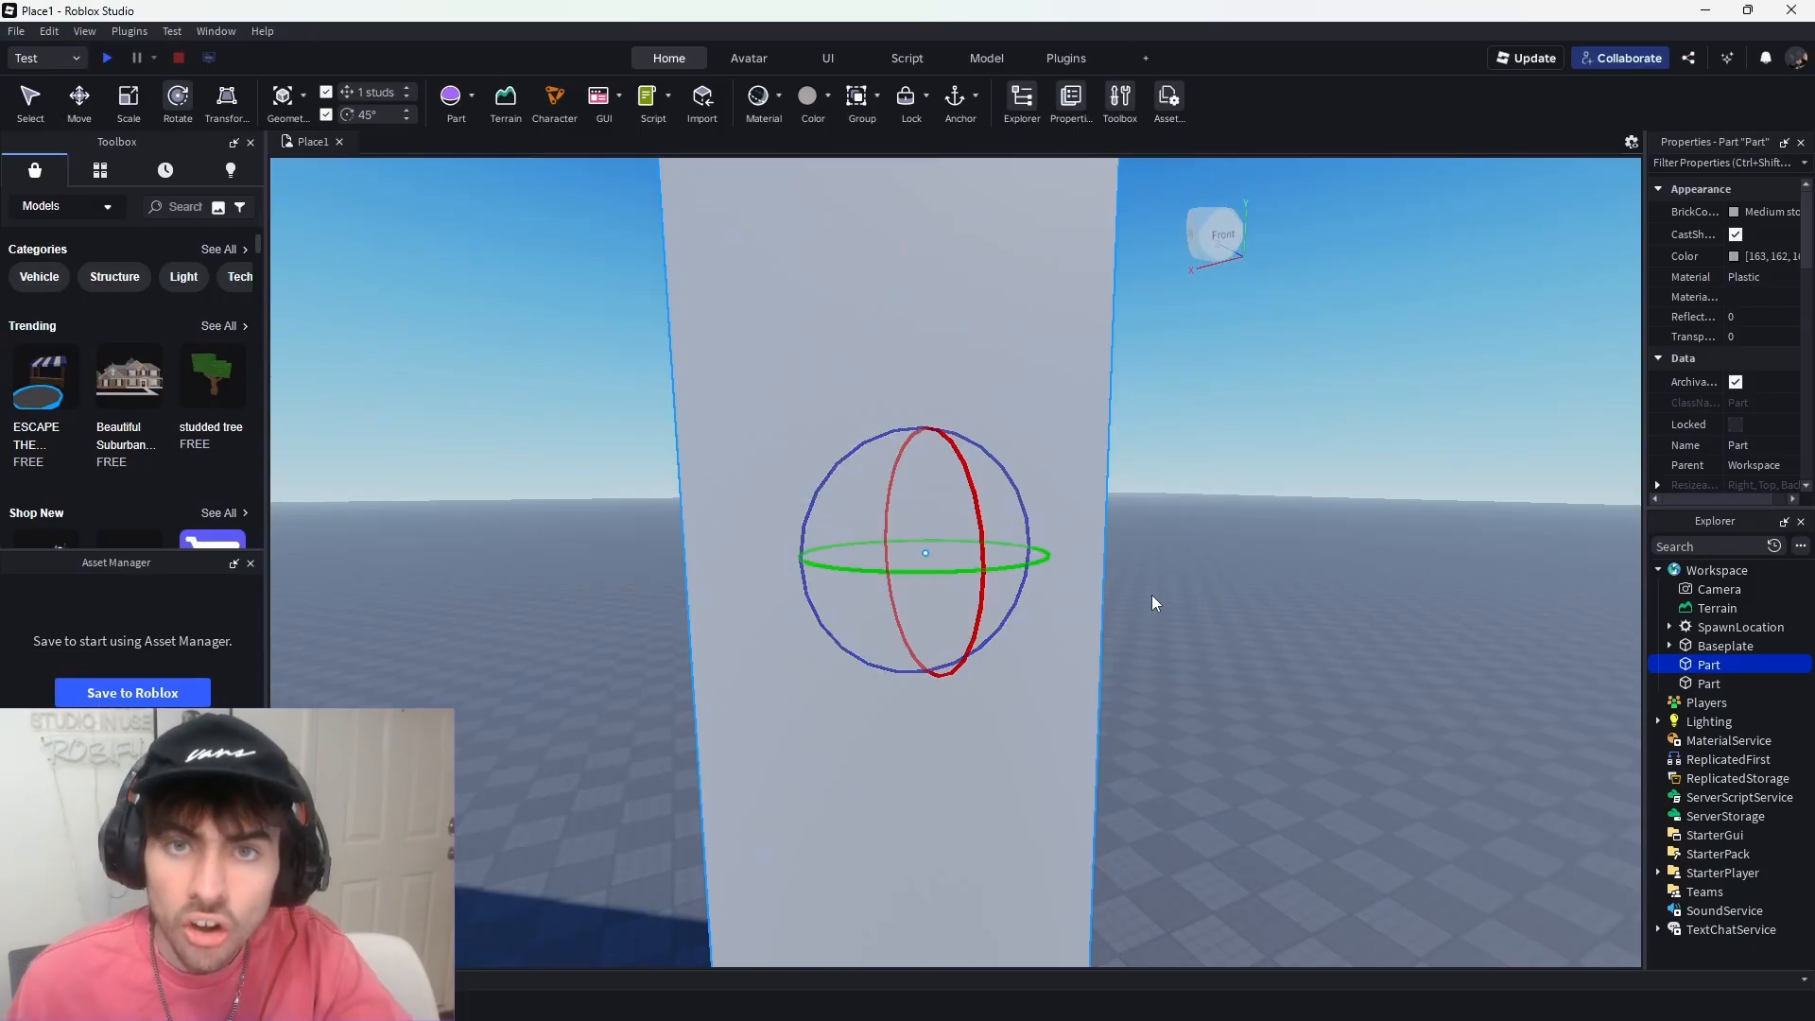
- Widen the tall wall by pulling both of its lower corners outward with the Transform tool
{"action": "key", "text": "s"}
{"action": "right_click_drag", "start_coordinate": [1118, 556], "coordinate": [1116, 556]}
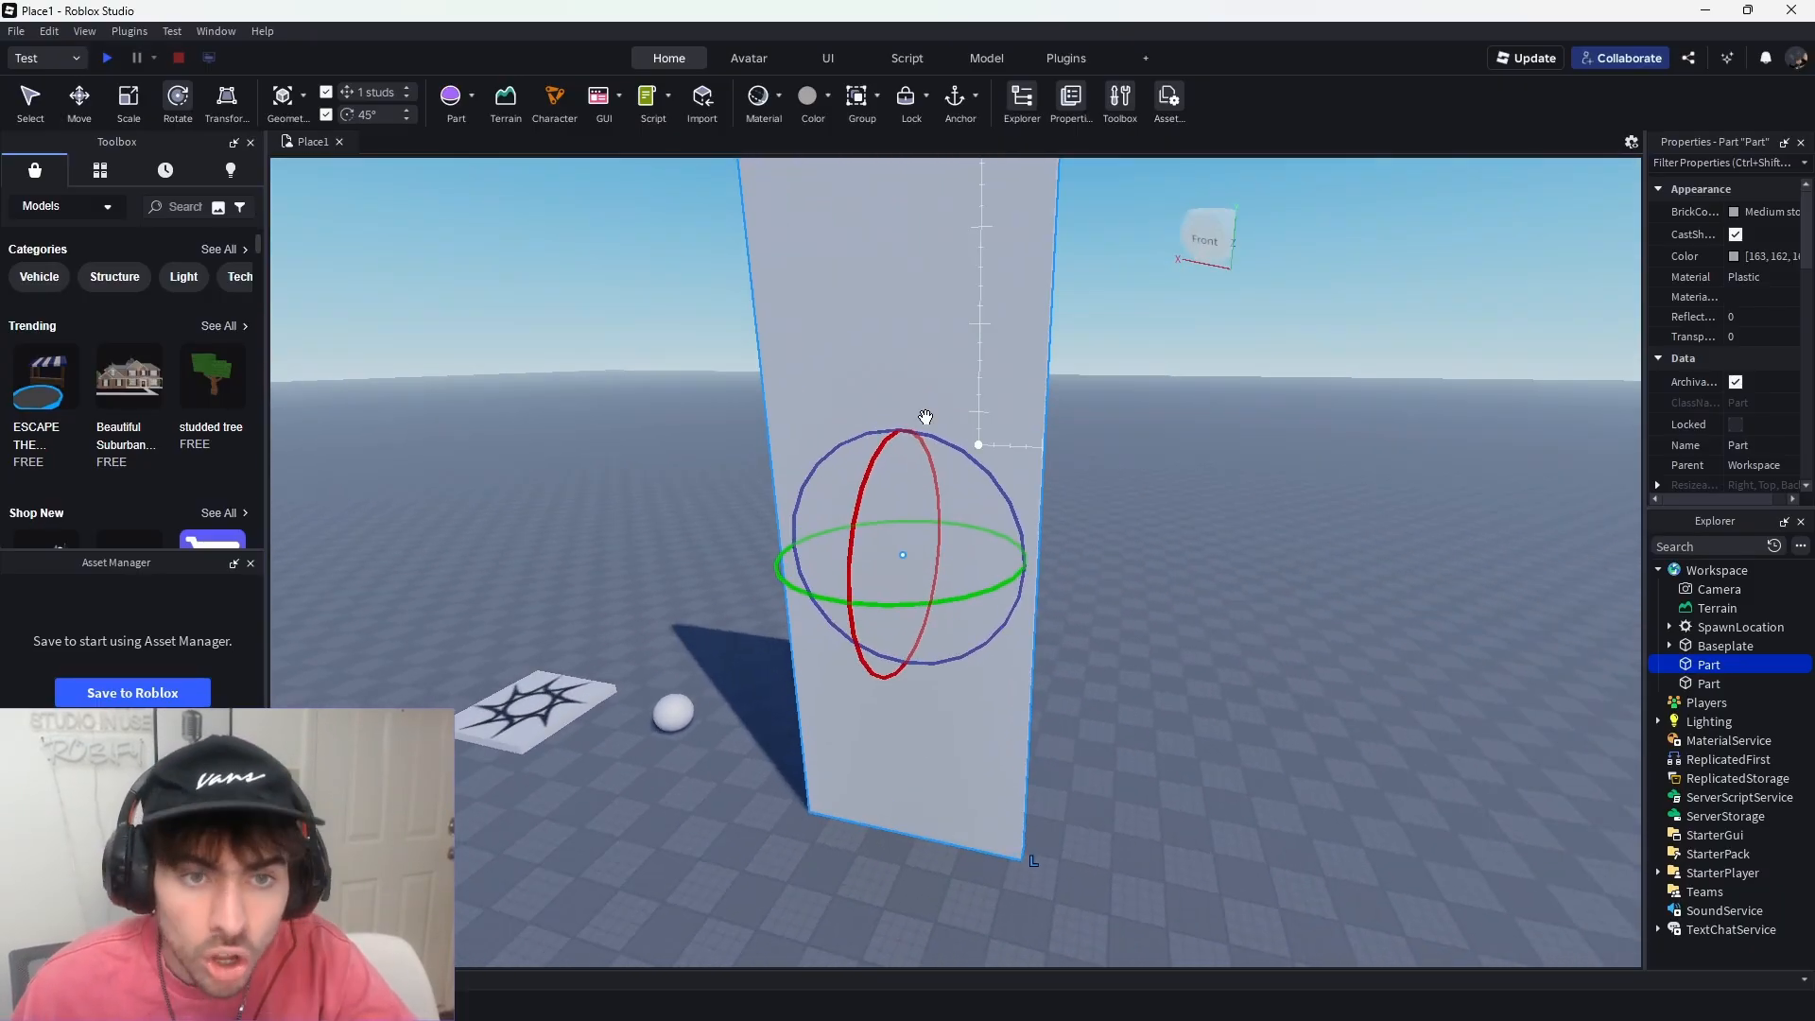
{"action": "left_click", "coordinate": [232, 94]}
{"action": "right_click_drag", "start_coordinate": [934, 677], "coordinate": [935, 677]}
{"action": "key", "text": "w"}
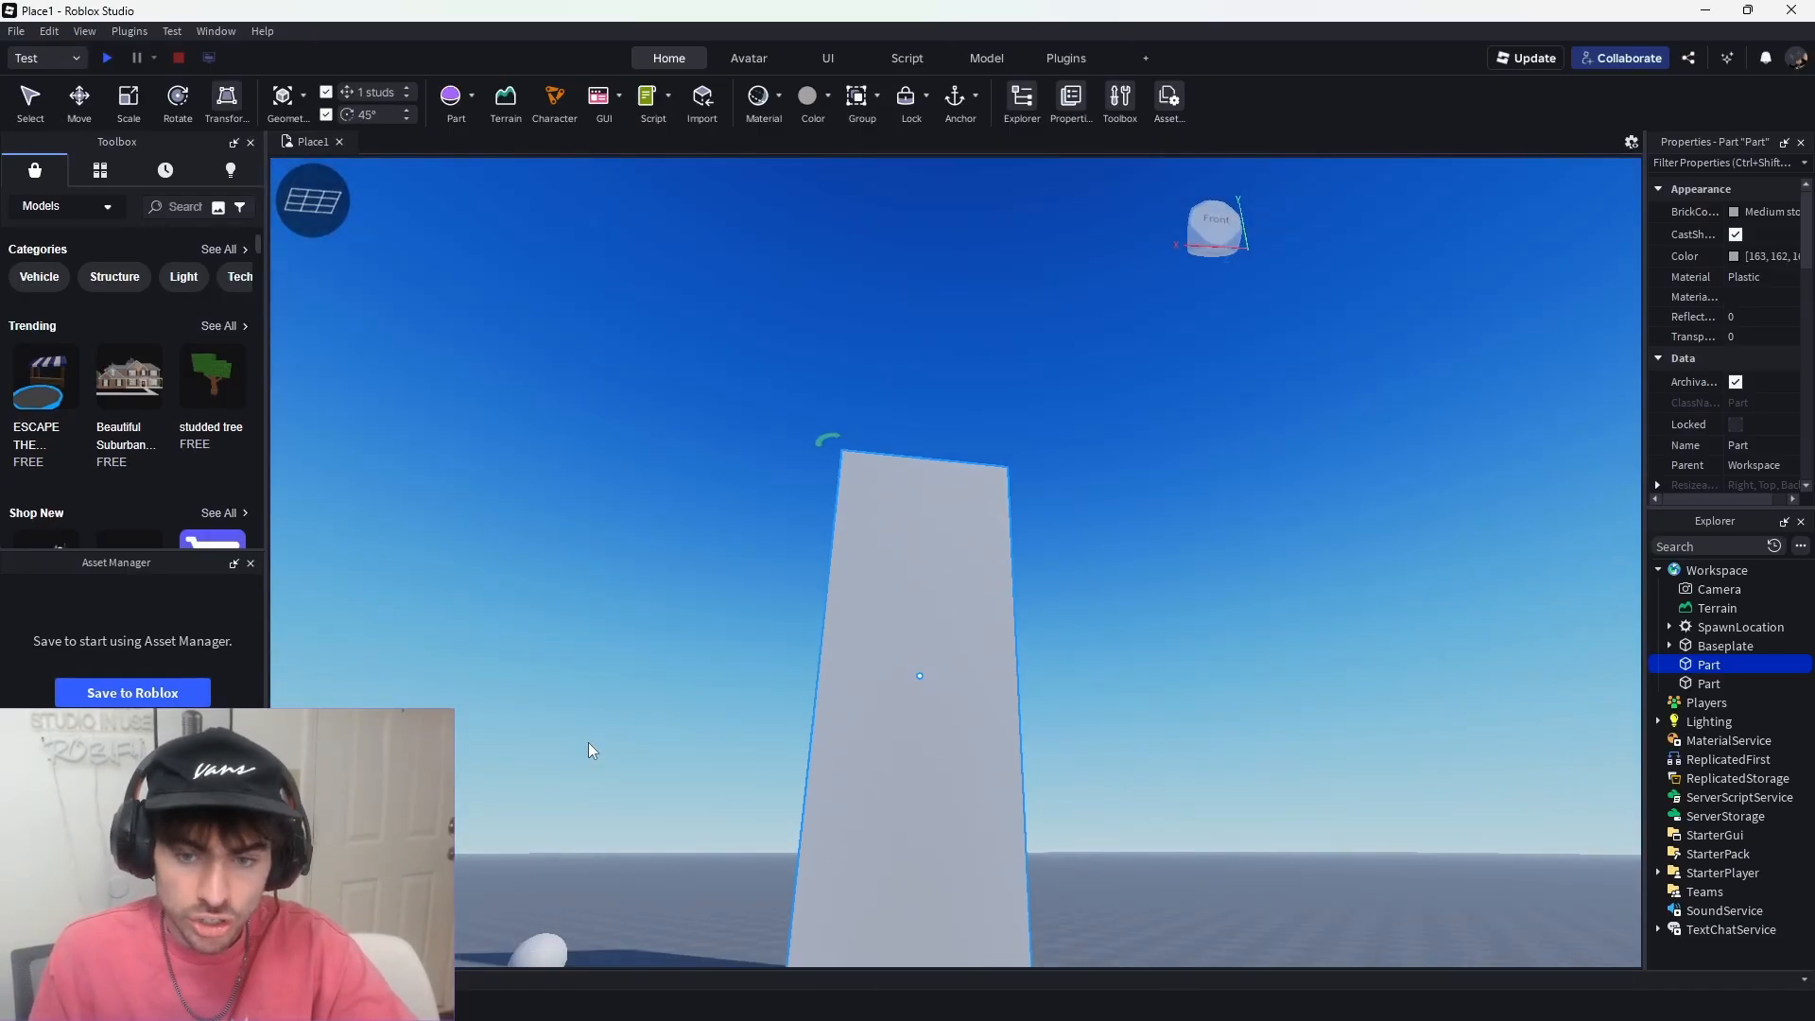
{"action": "right_click_drag", "start_coordinate": [485, 822], "coordinate": [485, 825]}
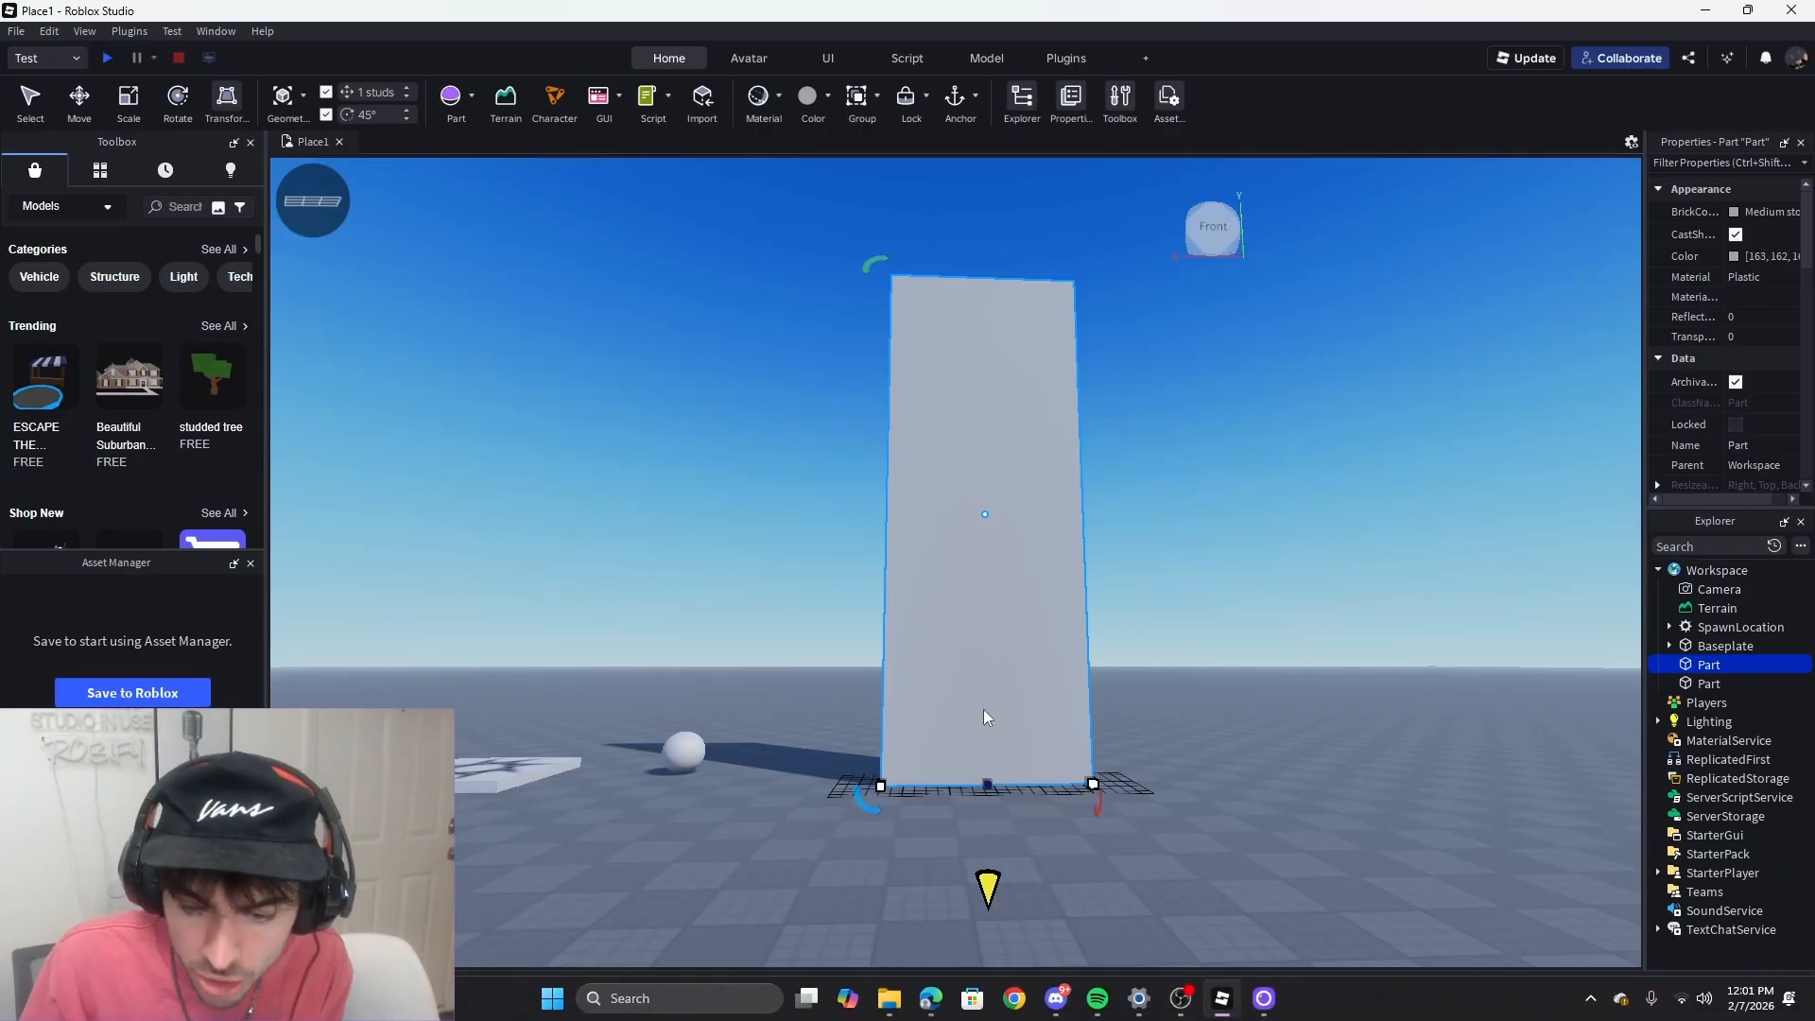
{"action": "left_click_drag", "start_coordinate": [881, 785], "coordinate": [803, 781]}
{"action": "left_click_drag", "start_coordinate": [1106, 792], "coordinate": [1262, 774]}
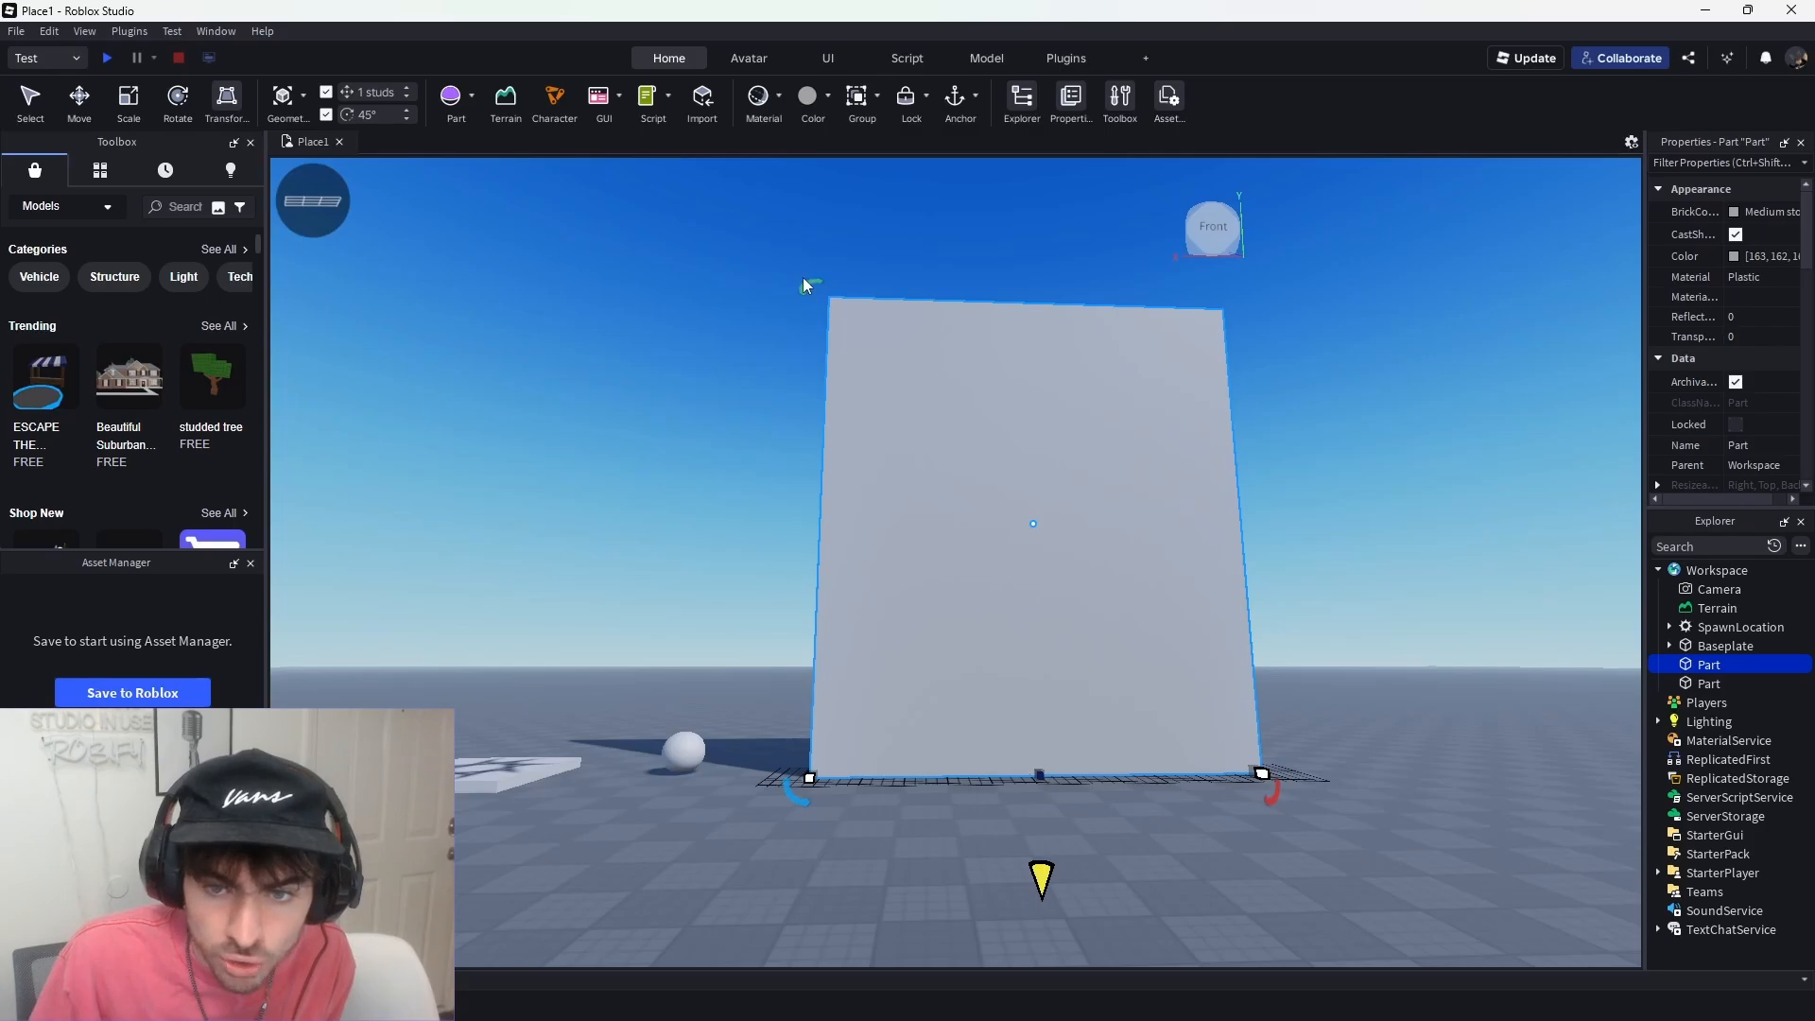
- Try turning the wall with the Transform tool's rotation handle at its upper corner, and delete the wall
{"action": "left_click_drag", "start_coordinate": [821, 291], "coordinate": [1209, 406]}
{"action": "scroll", "coordinate": [973, 573], "scroll_direction": "down", "scroll_amount": 10}
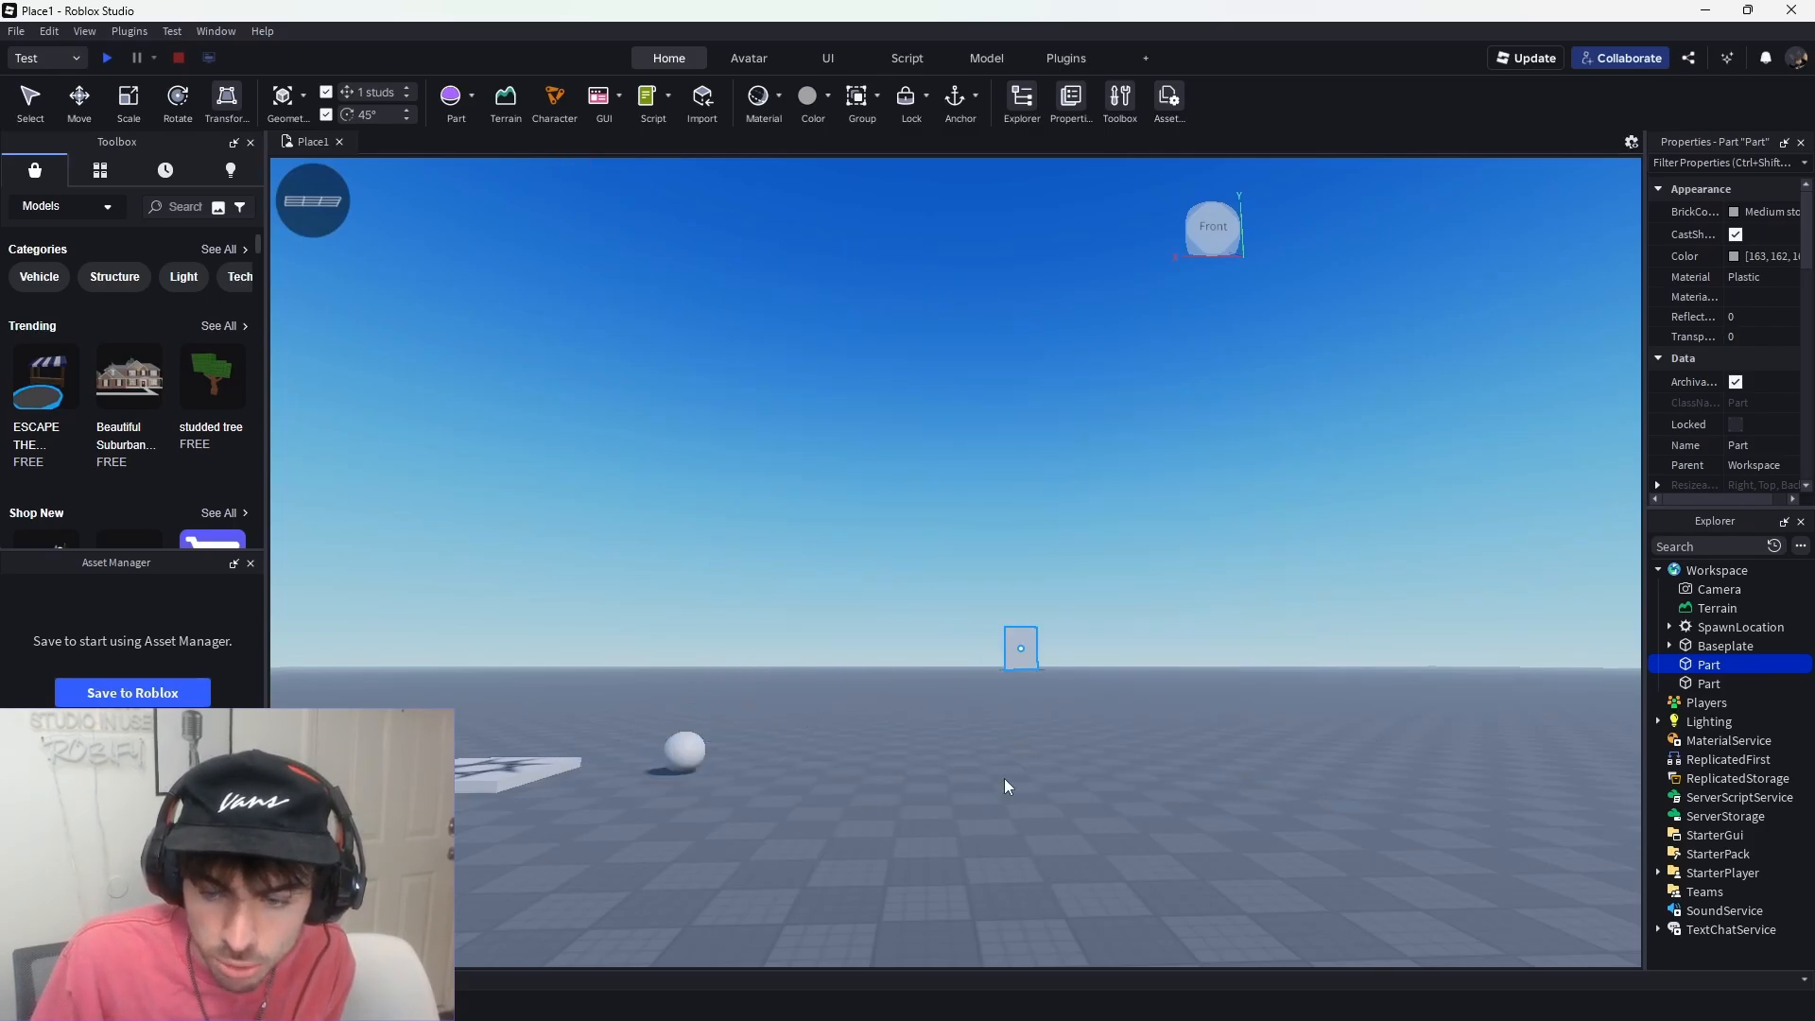
{"action": "key", "text": "Delete"}
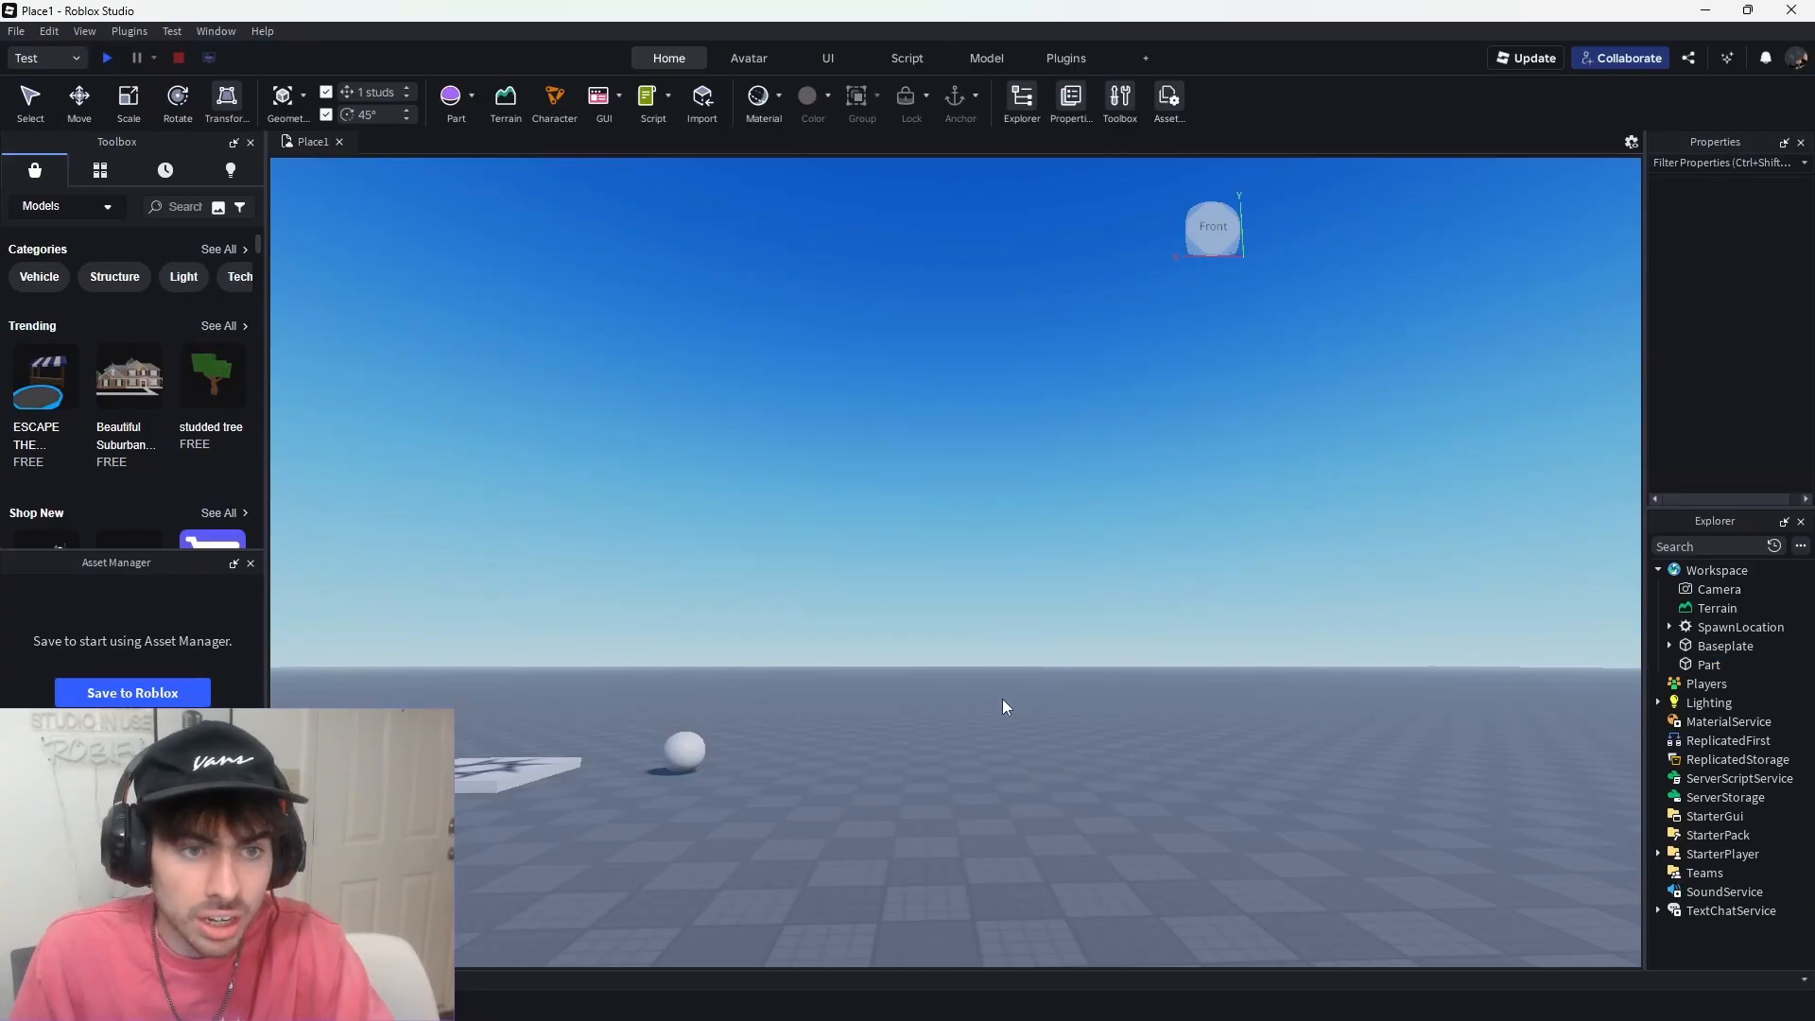
- Select the ball beside the spawn location and focus the camera on it
{"action": "right_click_drag", "start_coordinate": [968, 705], "coordinate": [968, 709]}
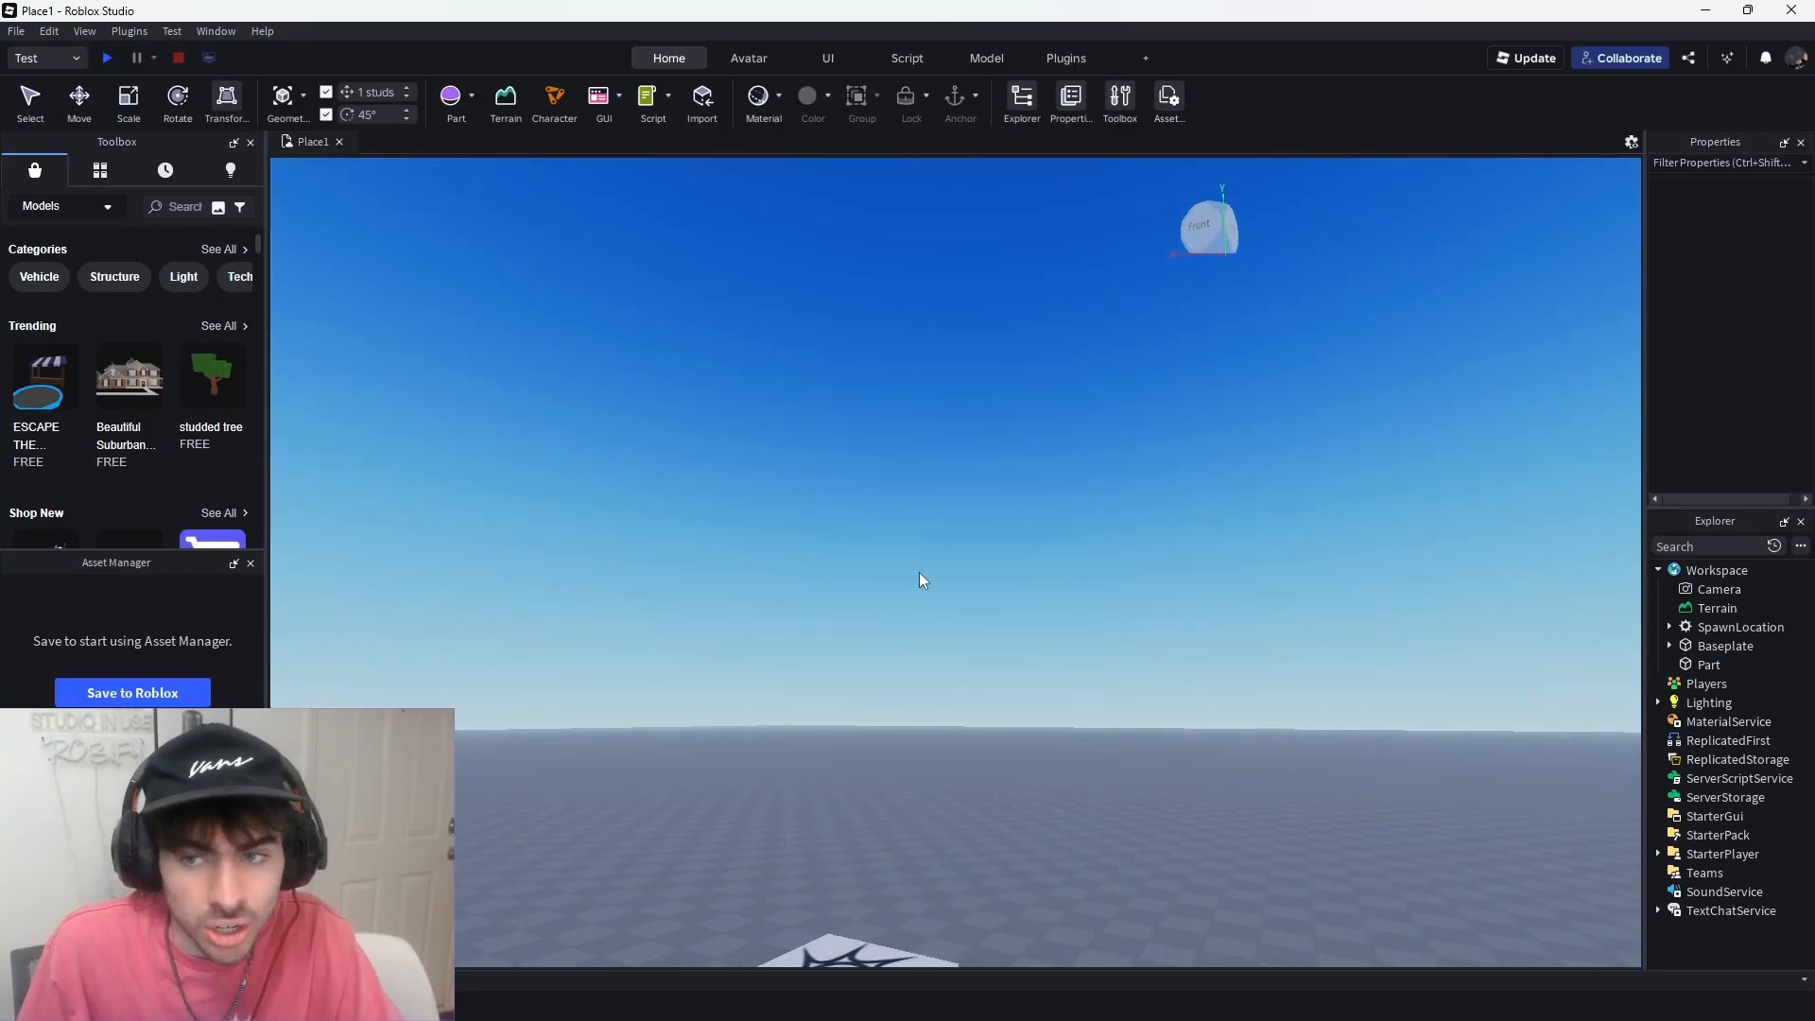
{"action": "right_click_drag", "start_coordinate": [809, 611], "coordinate": [803, 610]}
{"action": "scroll", "coordinate": [851, 569], "scroll_direction": "up", "scroll_amount": 7}
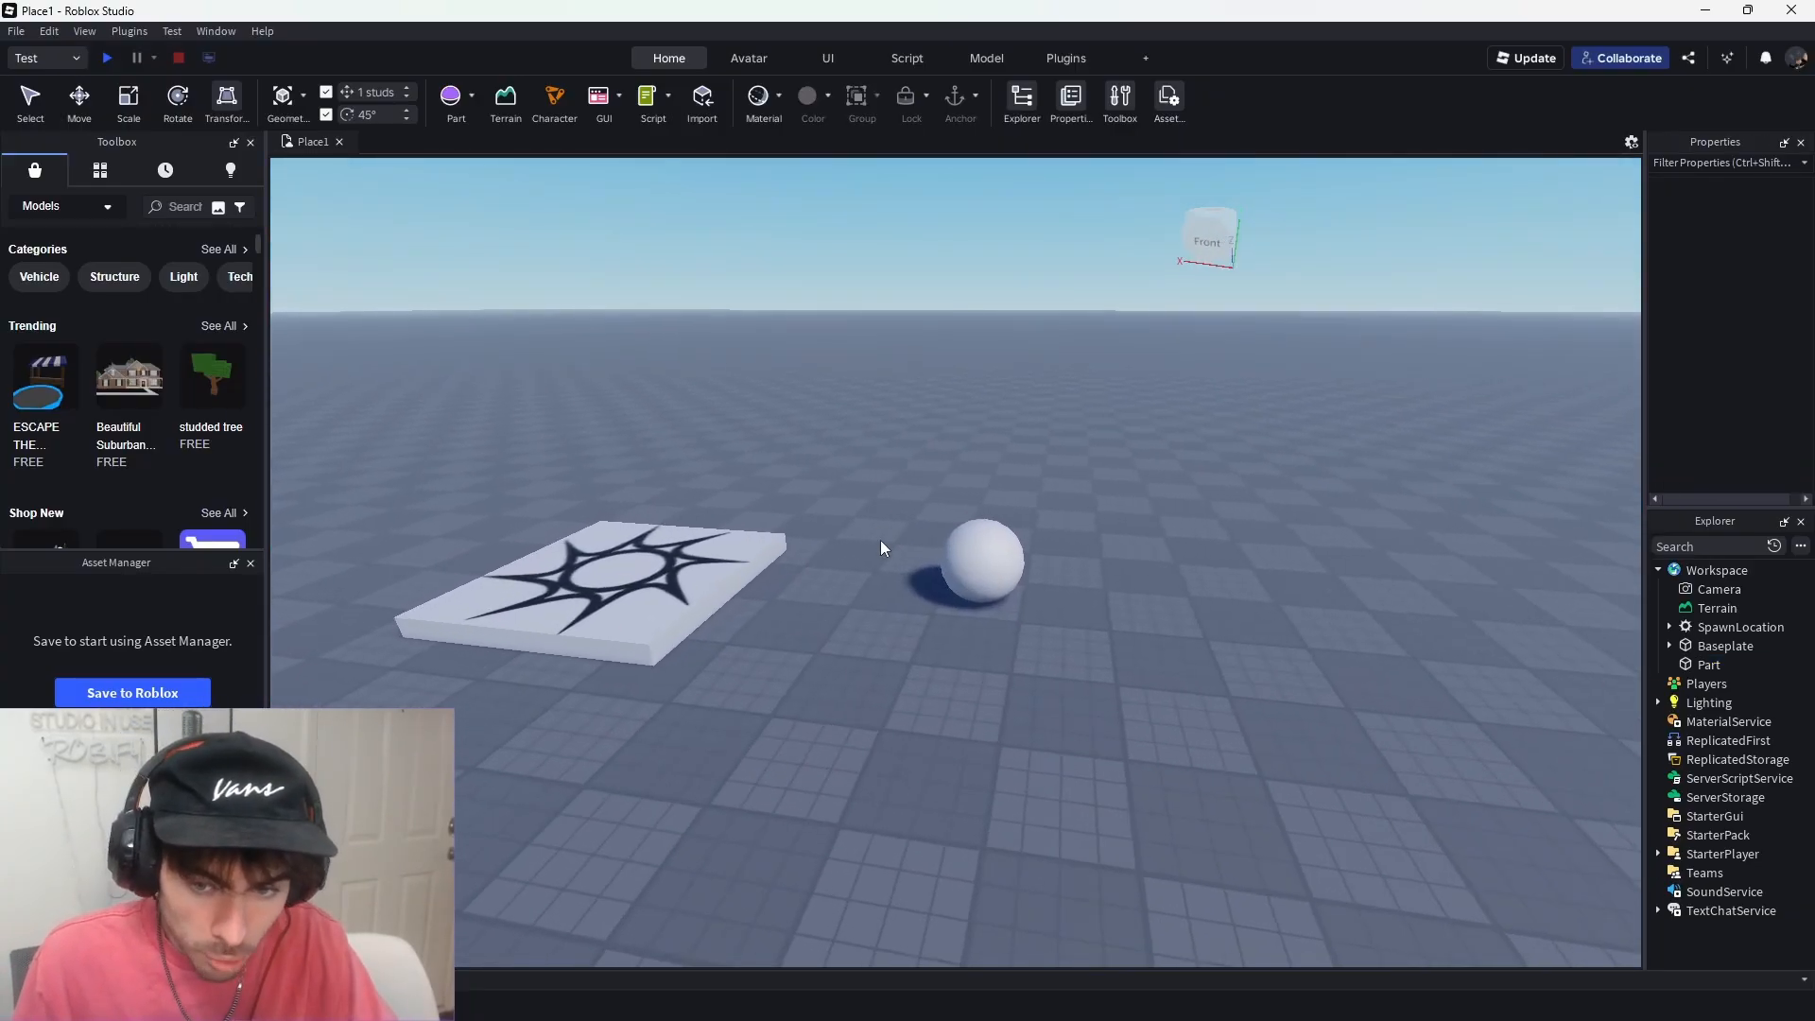
{"action": "left_click", "coordinate": [1178, 518]}
{"action": "key", "text": "f"}
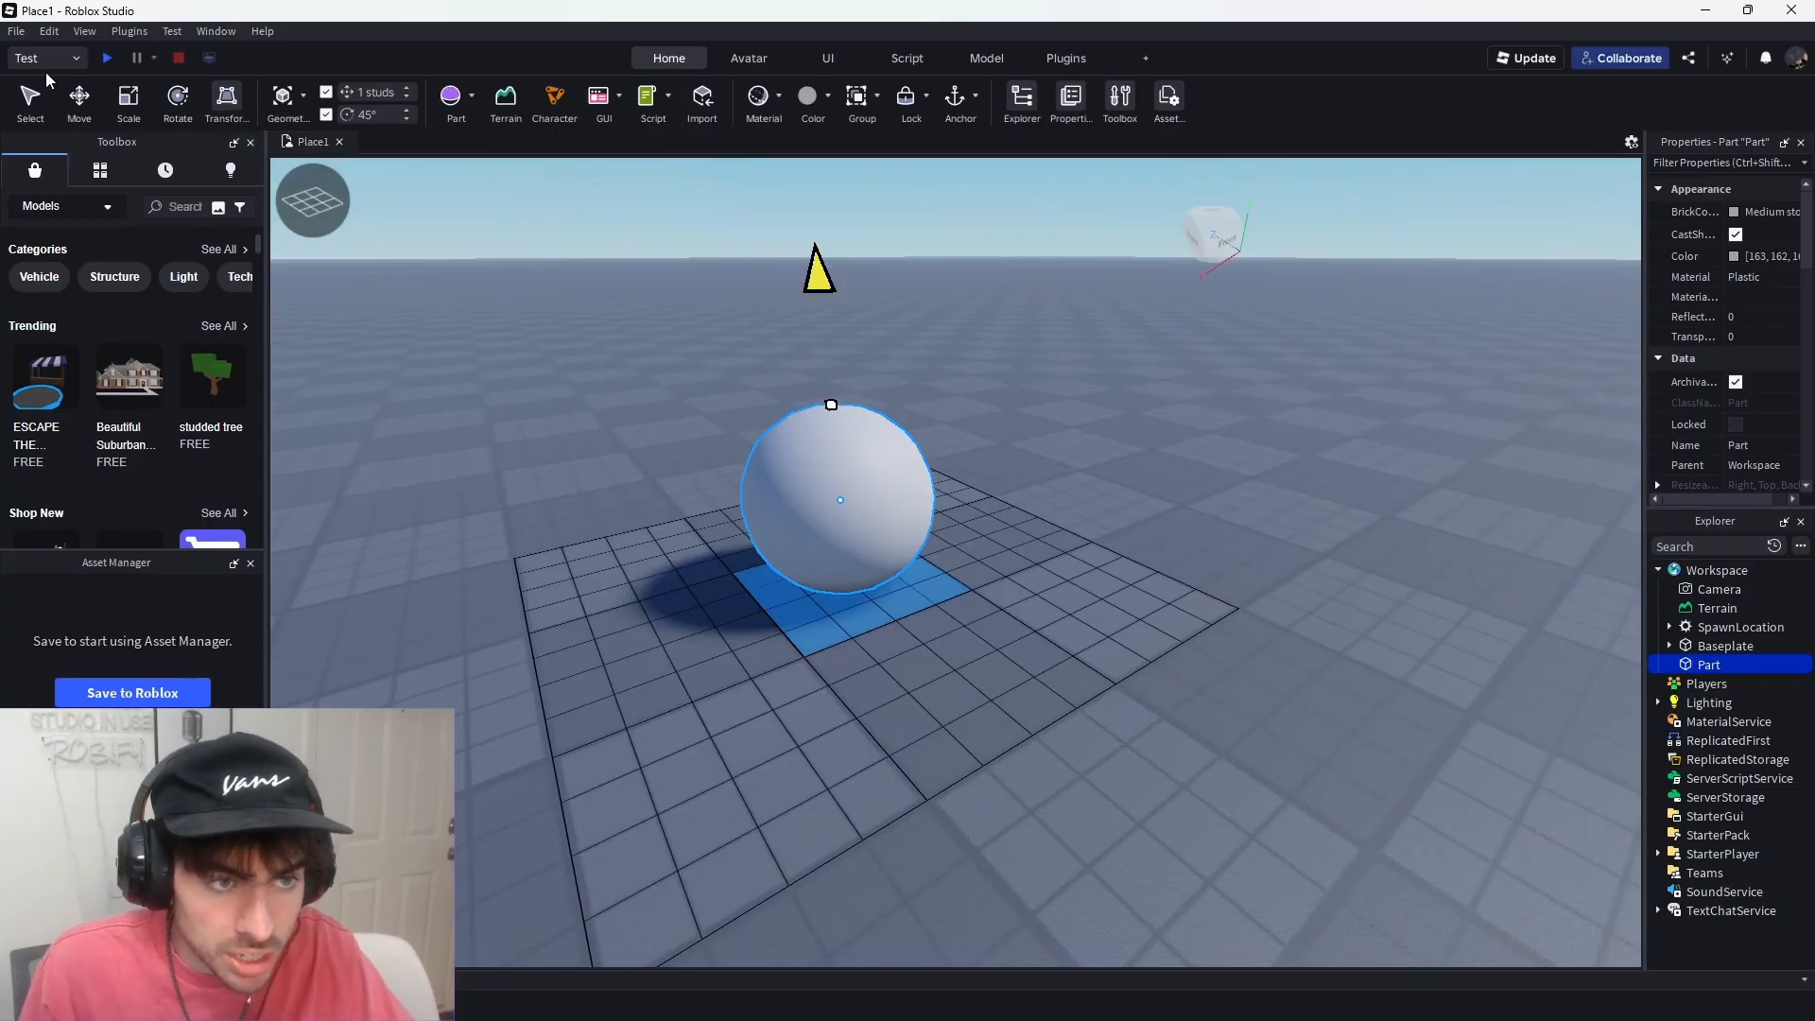
- Switch to the Select tool, widen the Properties and Explorer panels, and frame the ball closely
{"action": "left_click", "coordinate": [31, 98]}
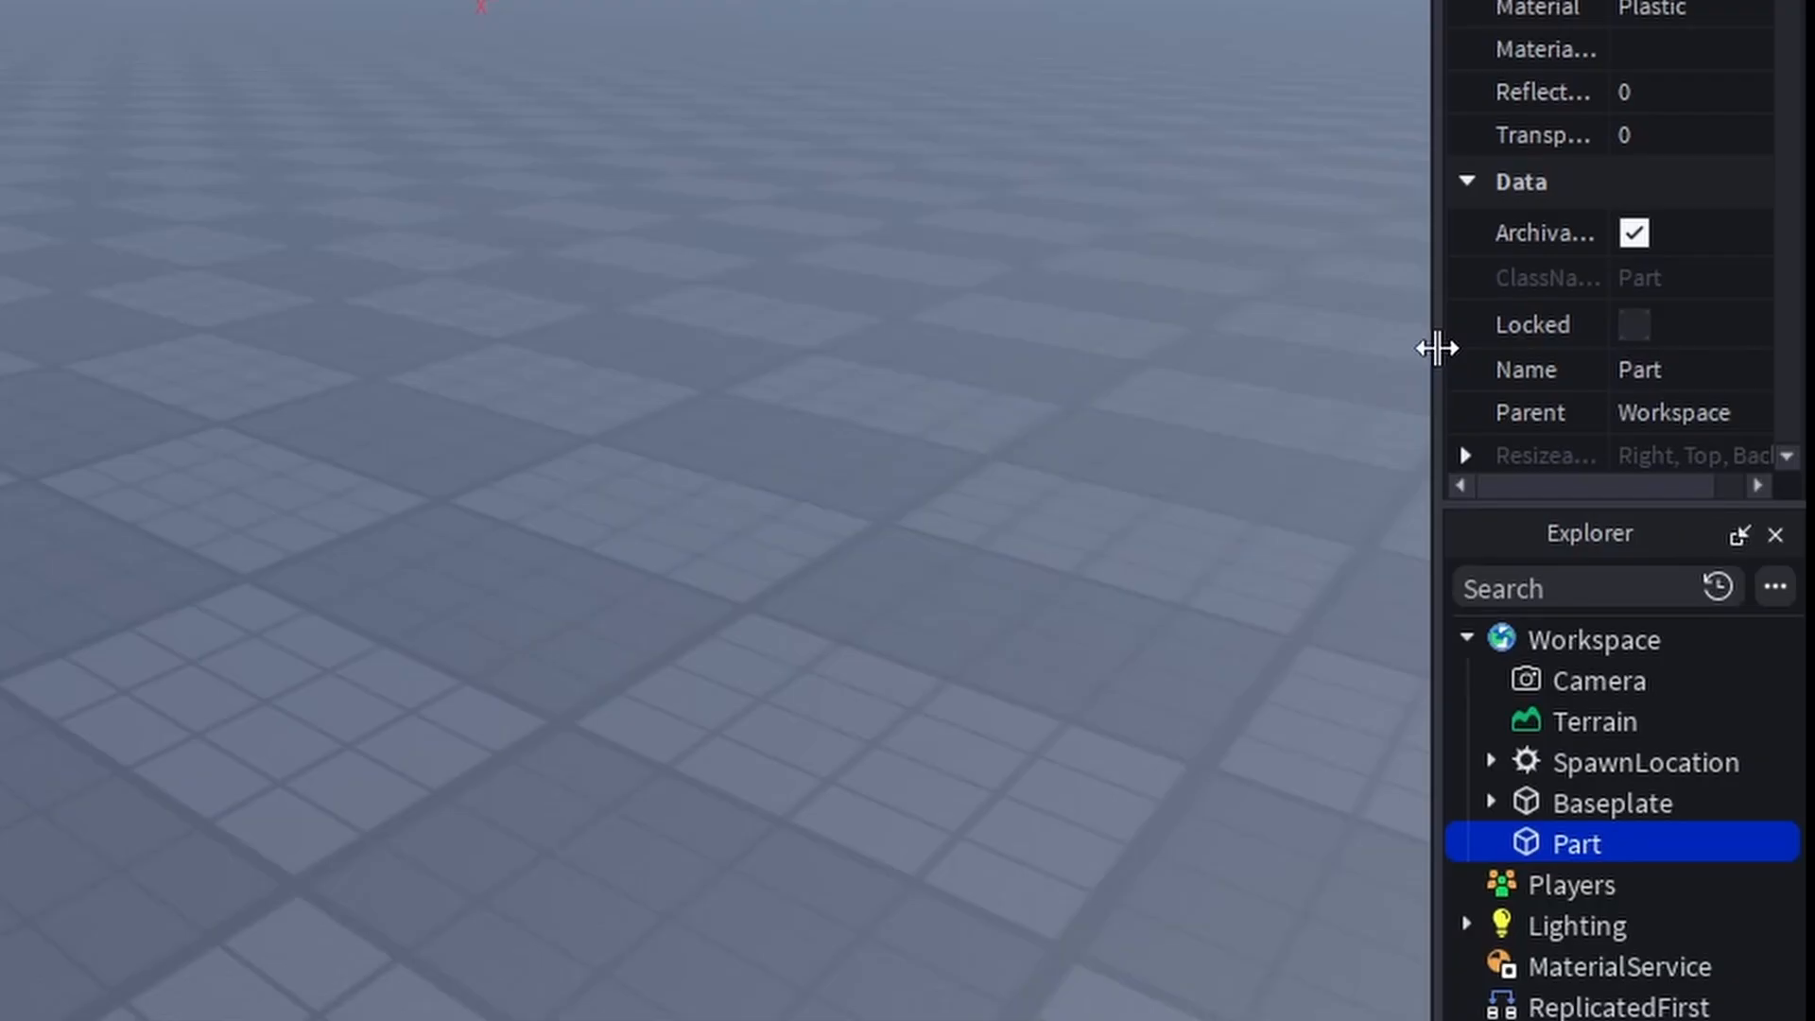
{"action": "left_click_drag", "start_coordinate": [1437, 348], "coordinate": [1077, 449]}
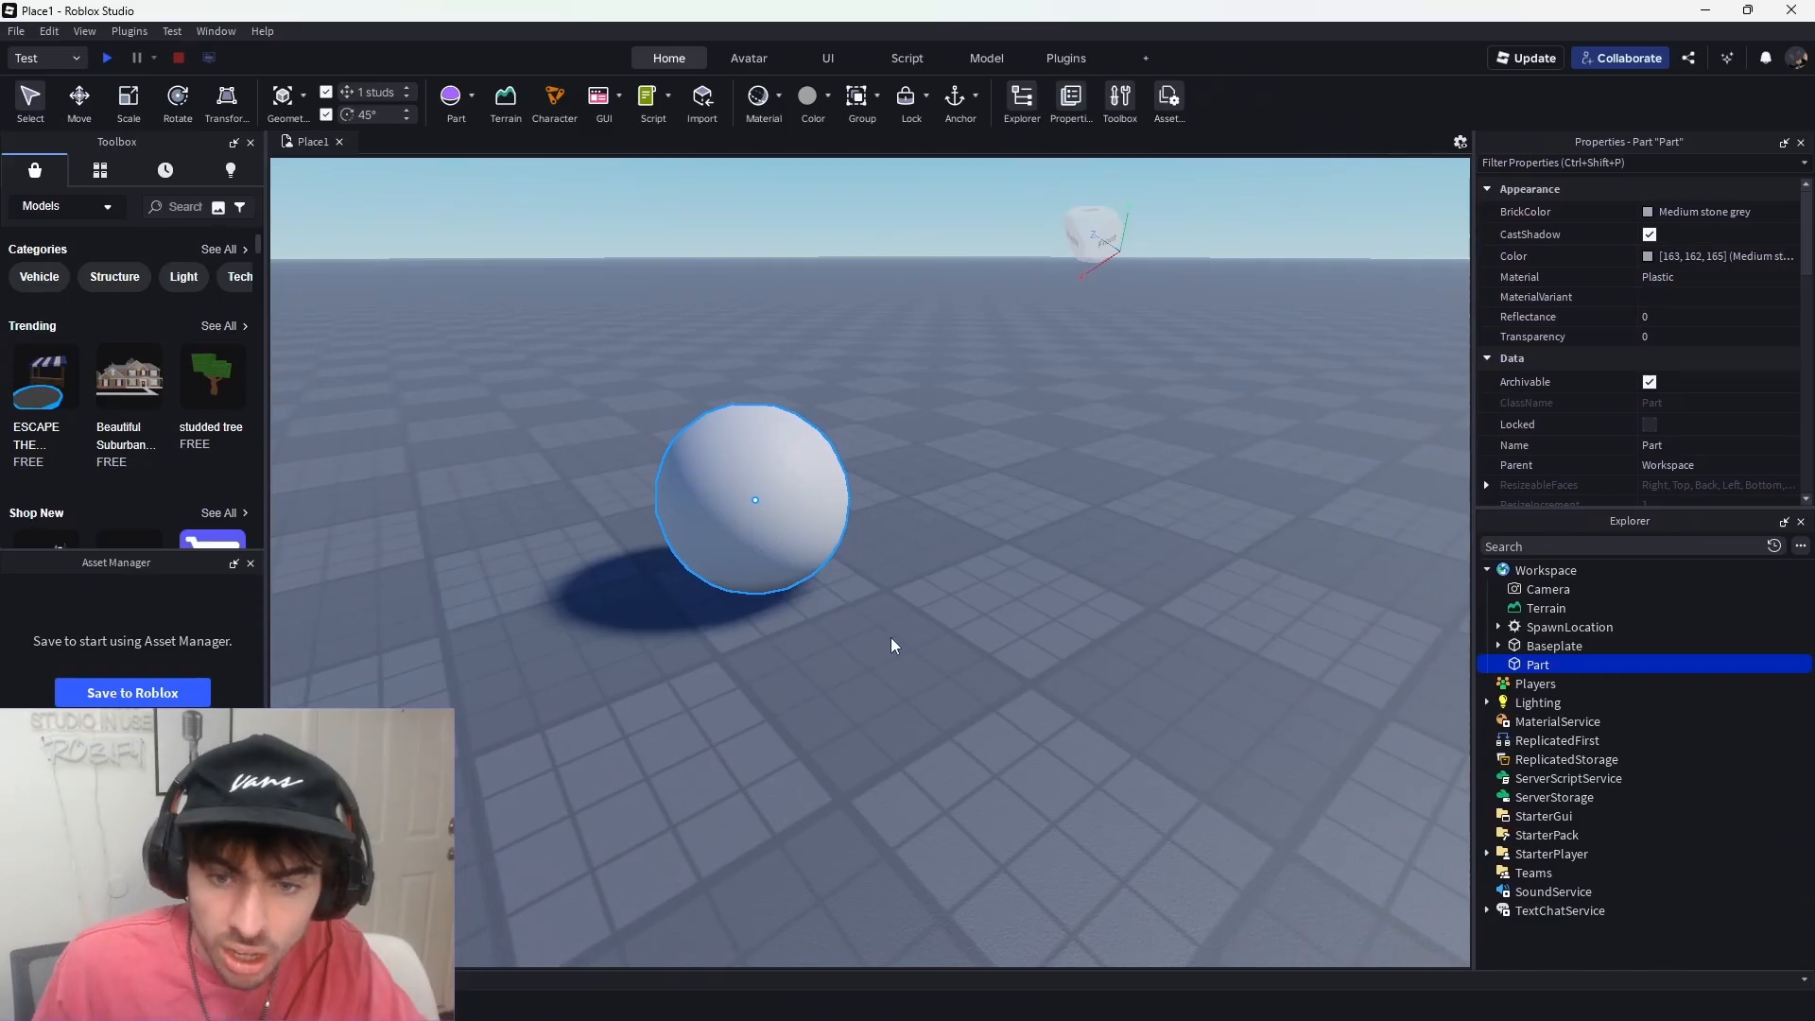
{"action": "key", "text": "f"}
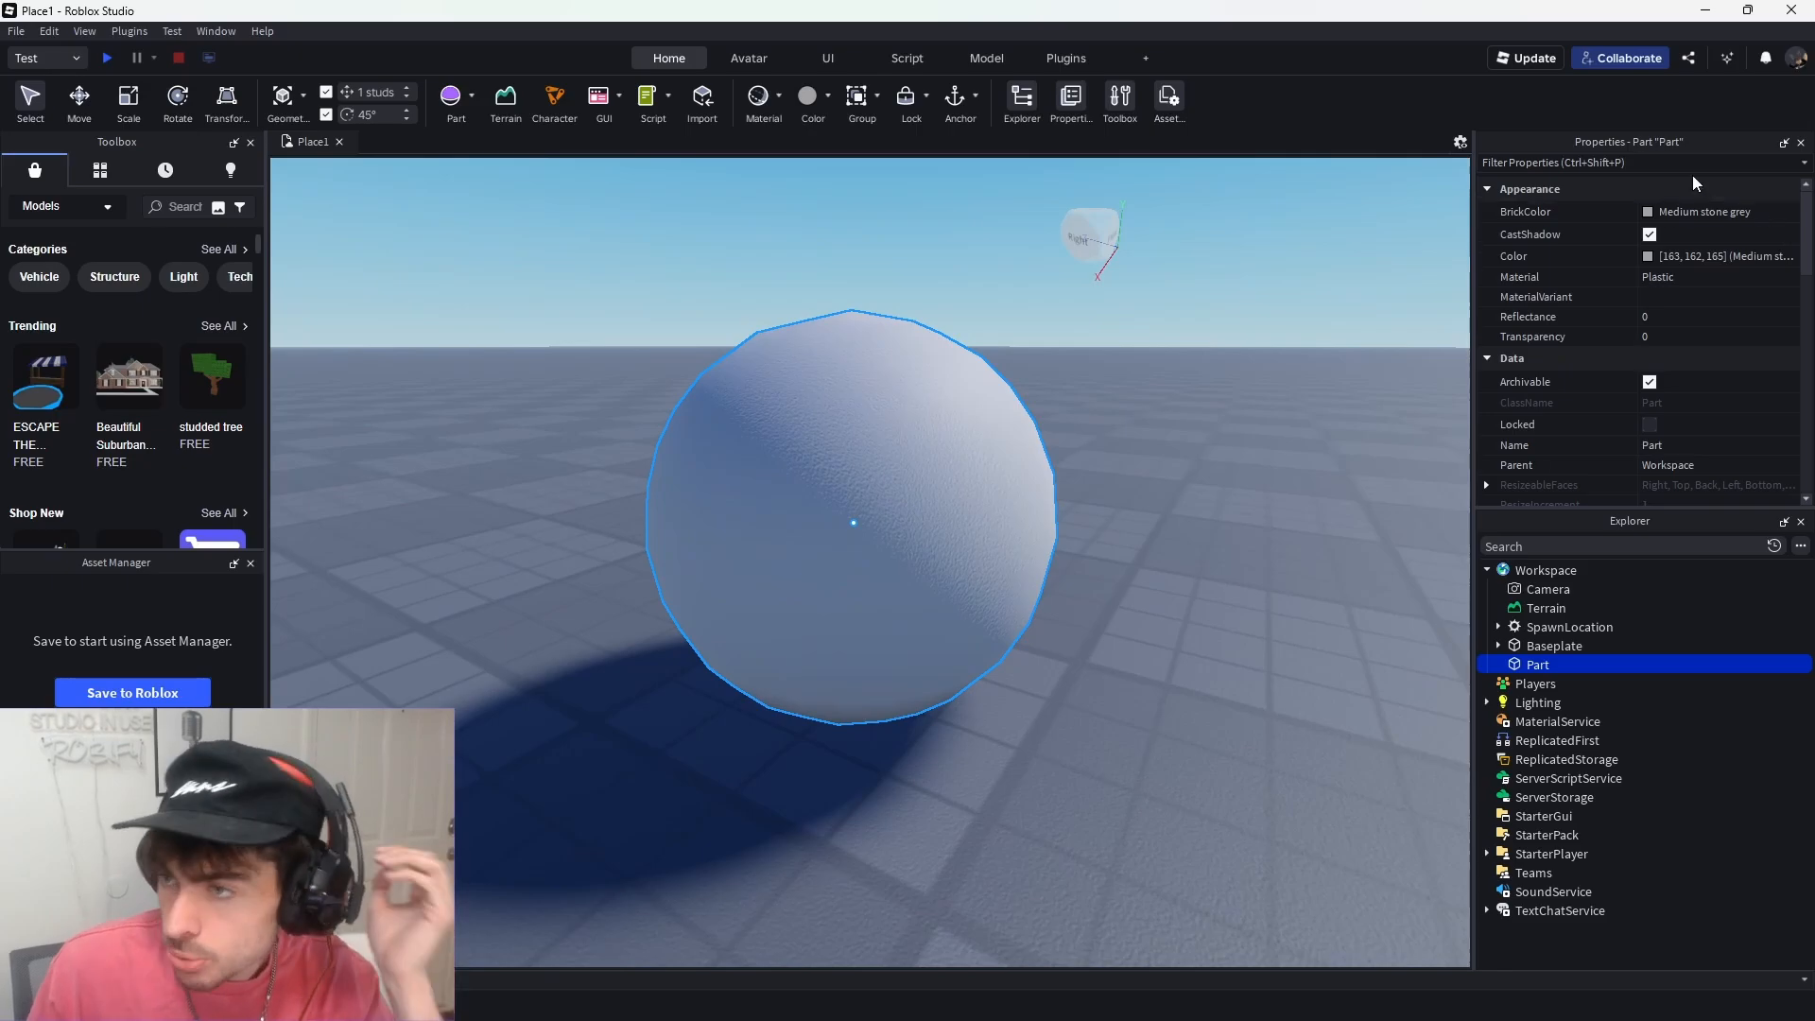
{"action": "left_click", "coordinate": [216, 31]}
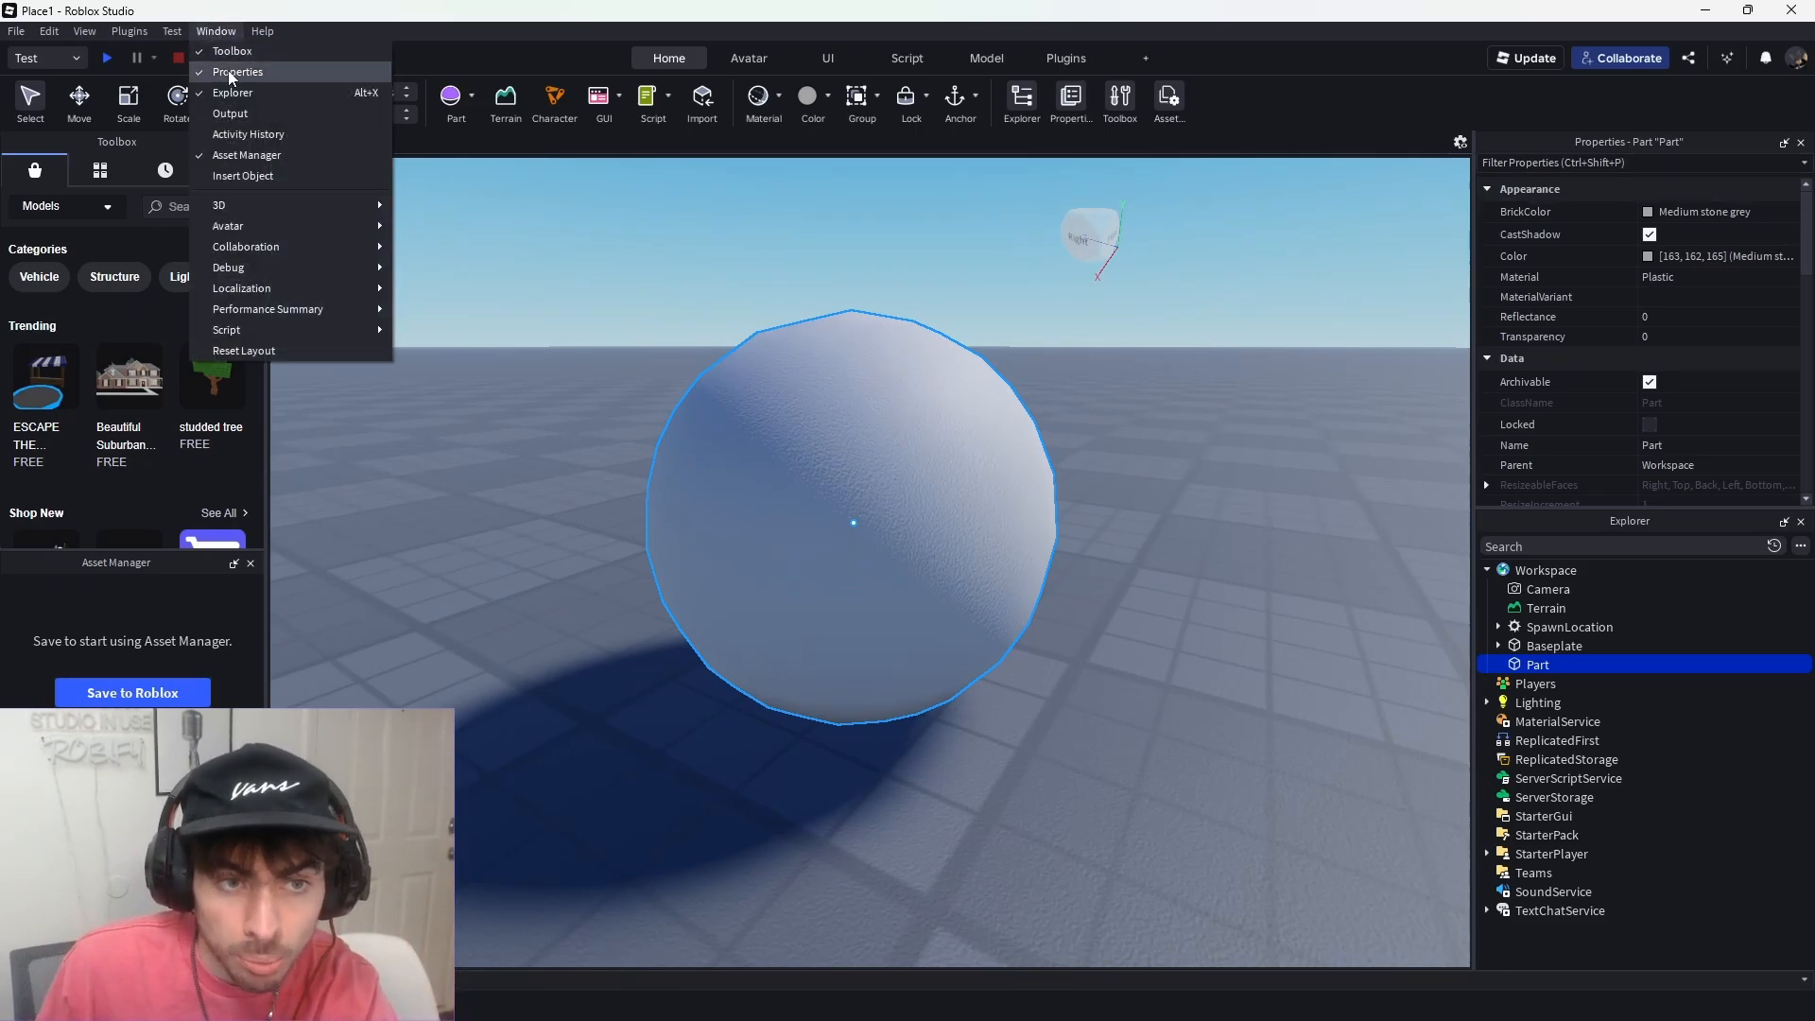
- Set the ball's BrickColor to Cool yellow and toggle its CastShadow property off and on again
{"action": "left_click", "coordinate": [1653, 213]}
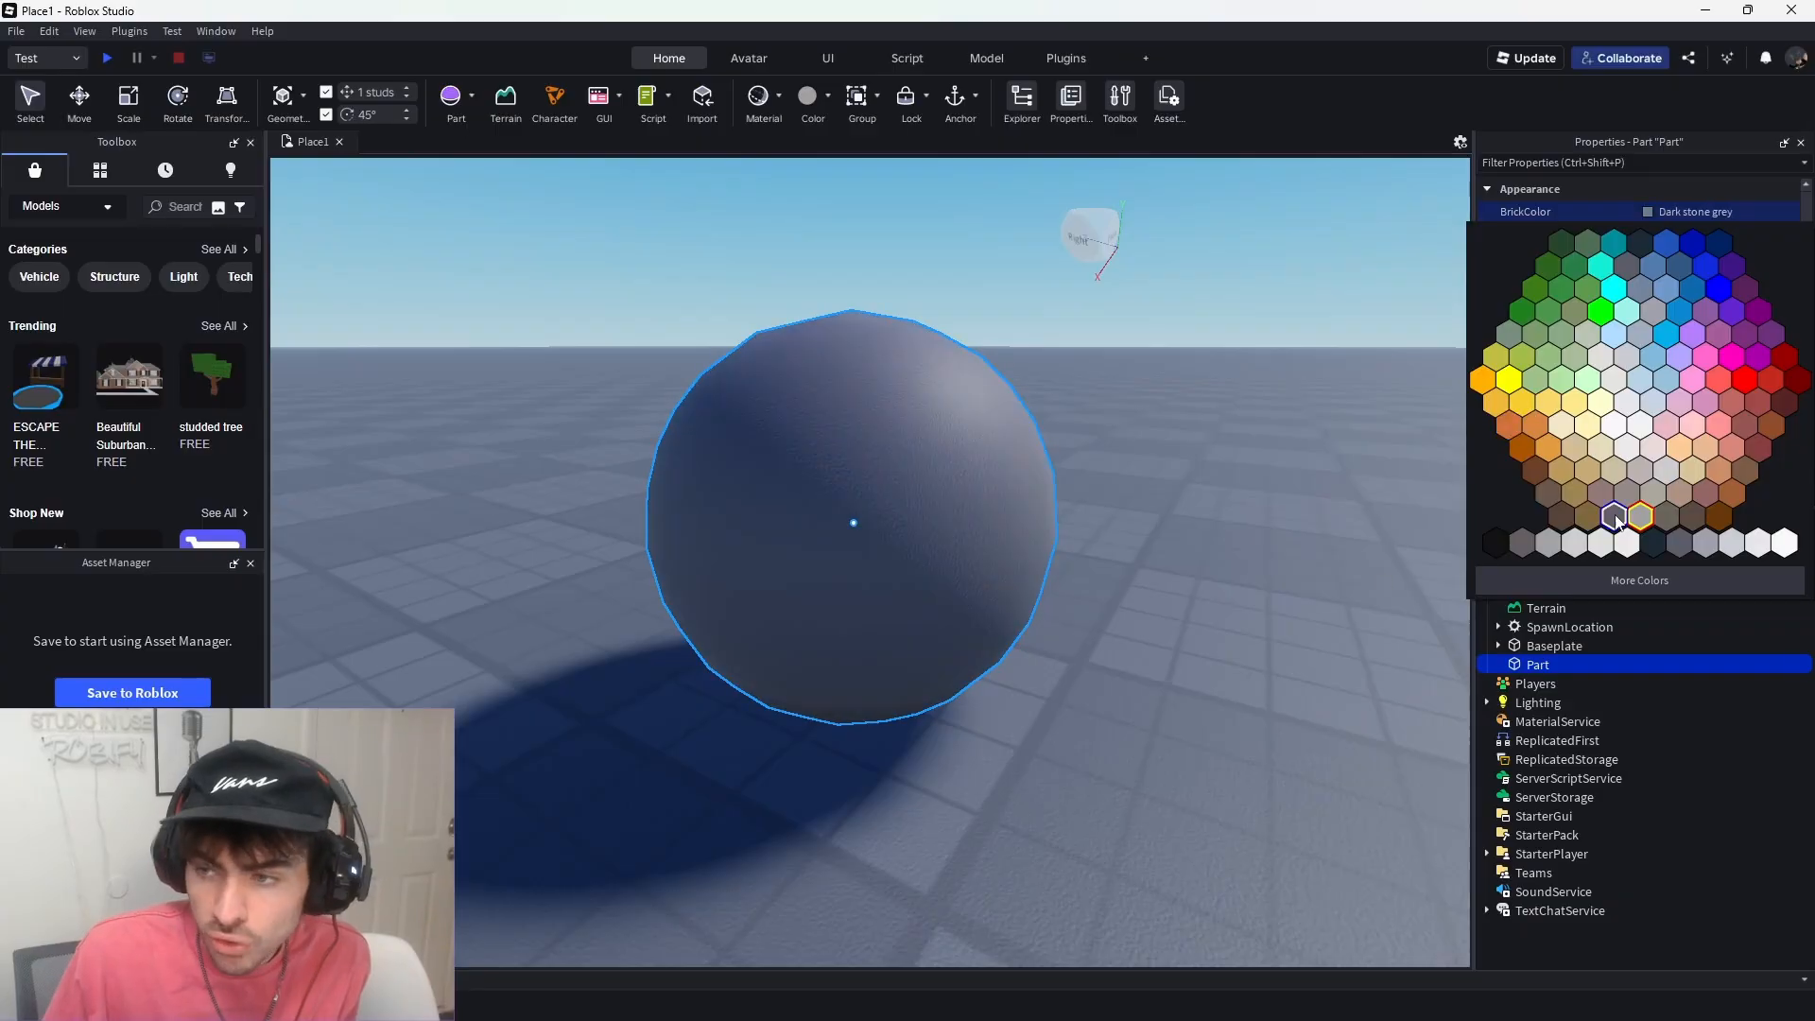
{"action": "left_click", "coordinate": [1584, 423]}
{"action": "left_click", "coordinate": [1673, 212]}
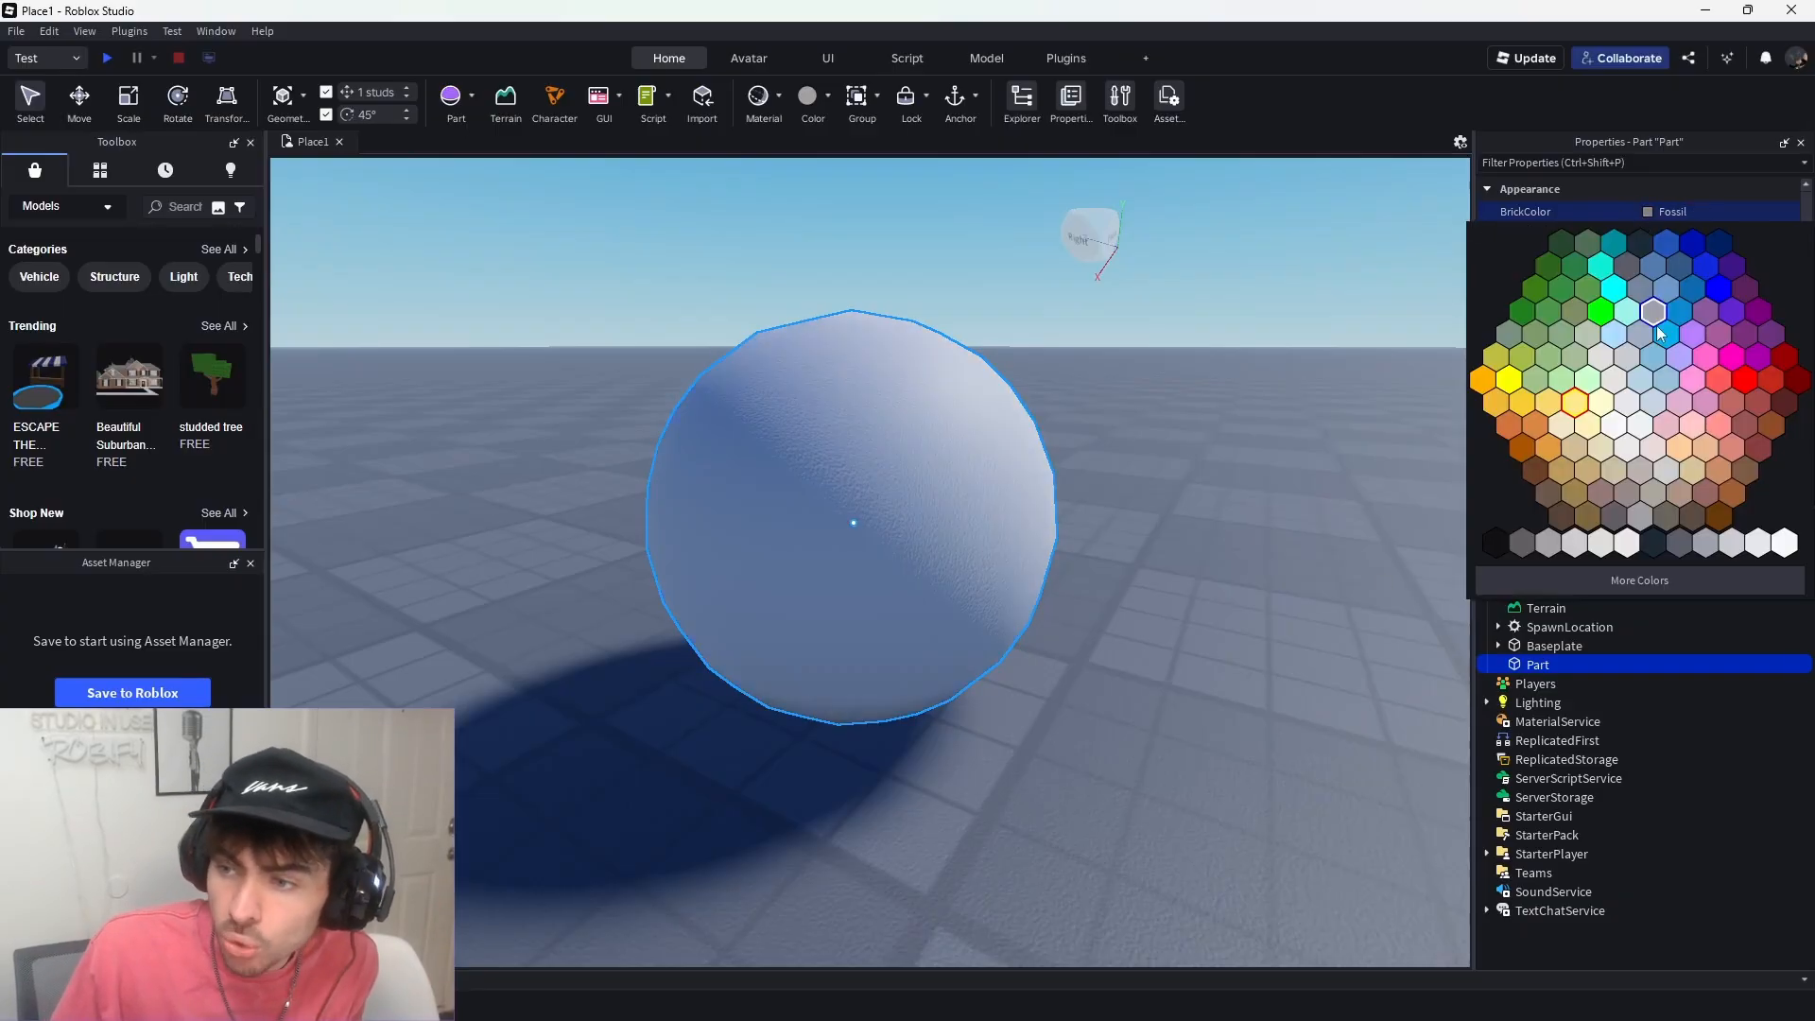
{"action": "left_click", "coordinate": [1576, 404]}
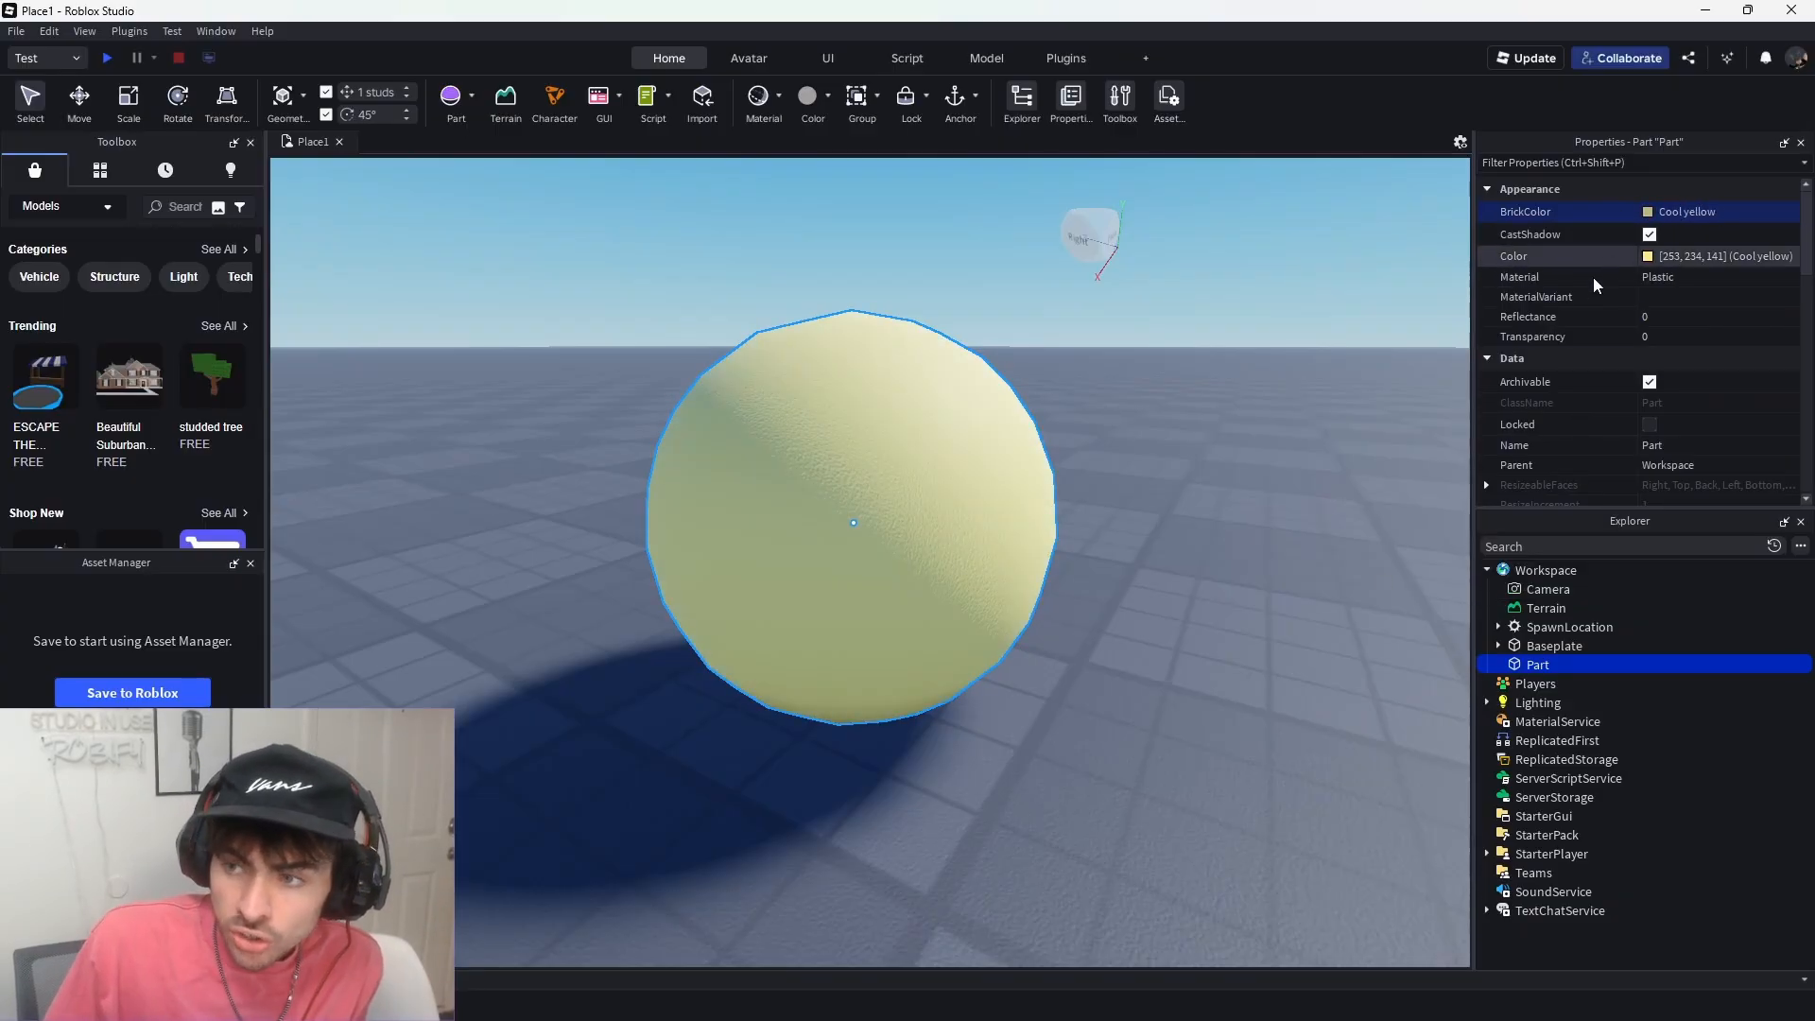
{"action": "left_click", "coordinate": [1650, 235]}
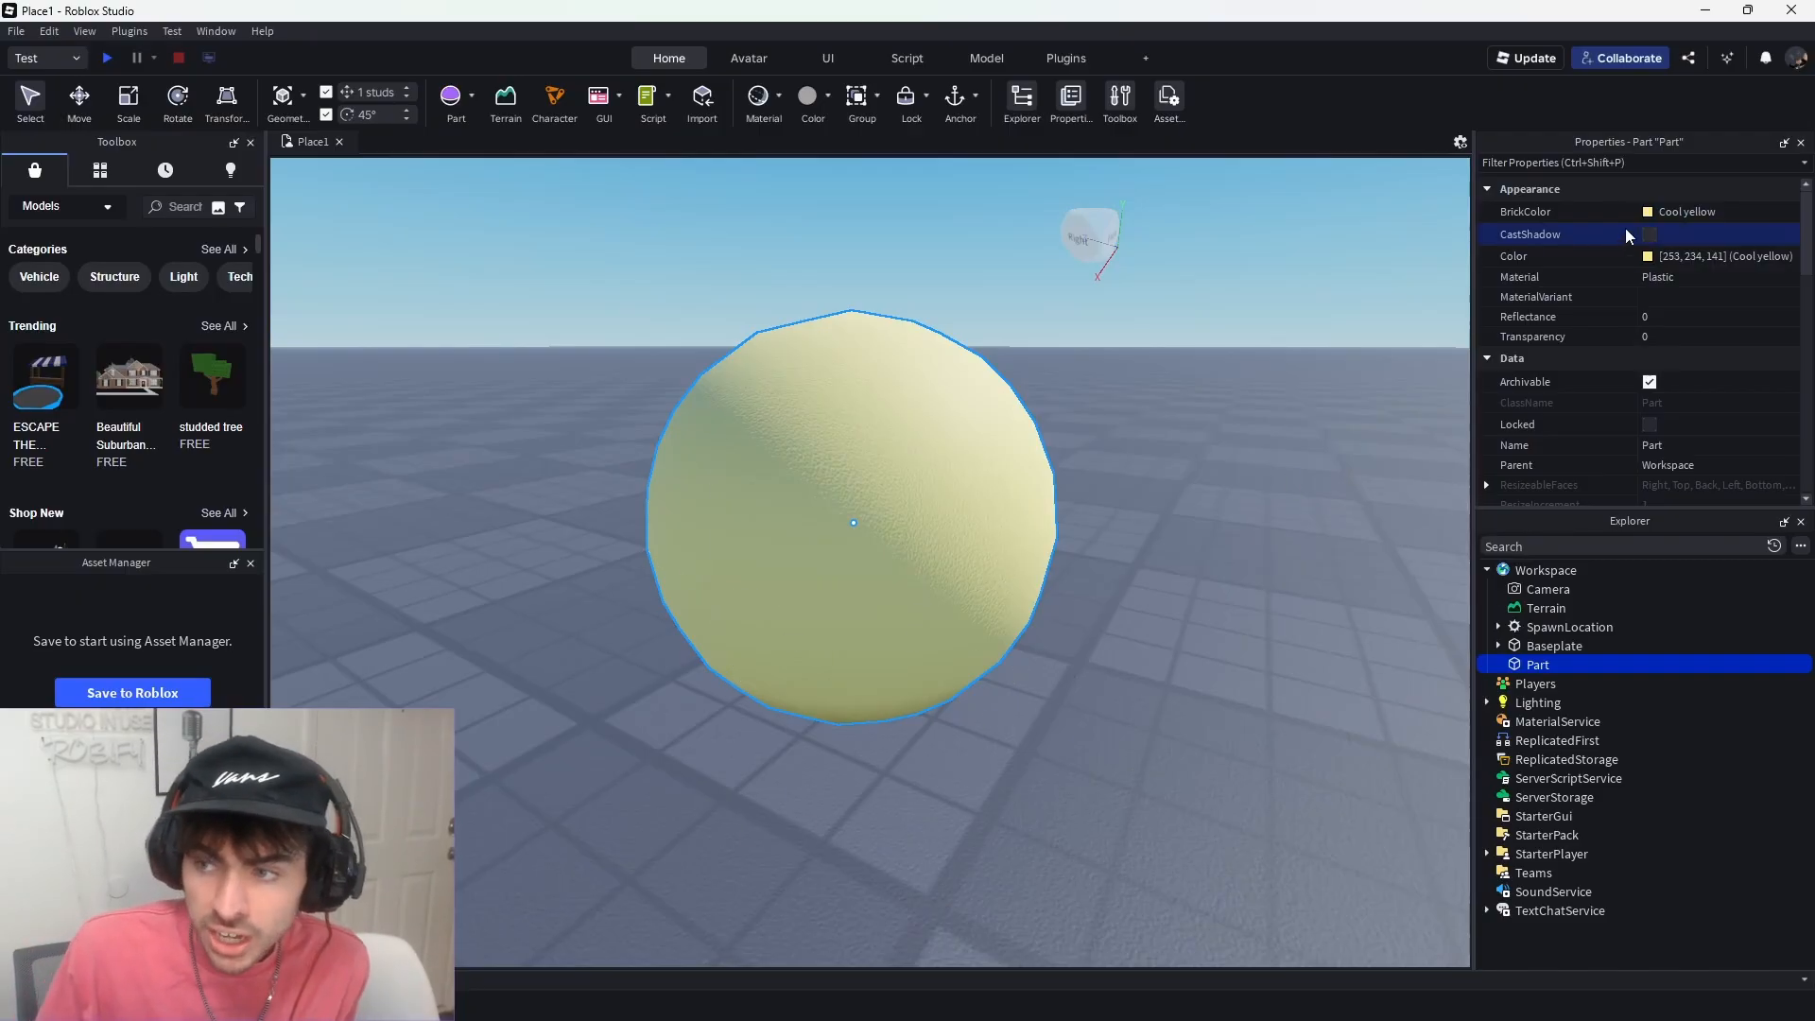
{"action": "left_click", "coordinate": [1649, 235]}
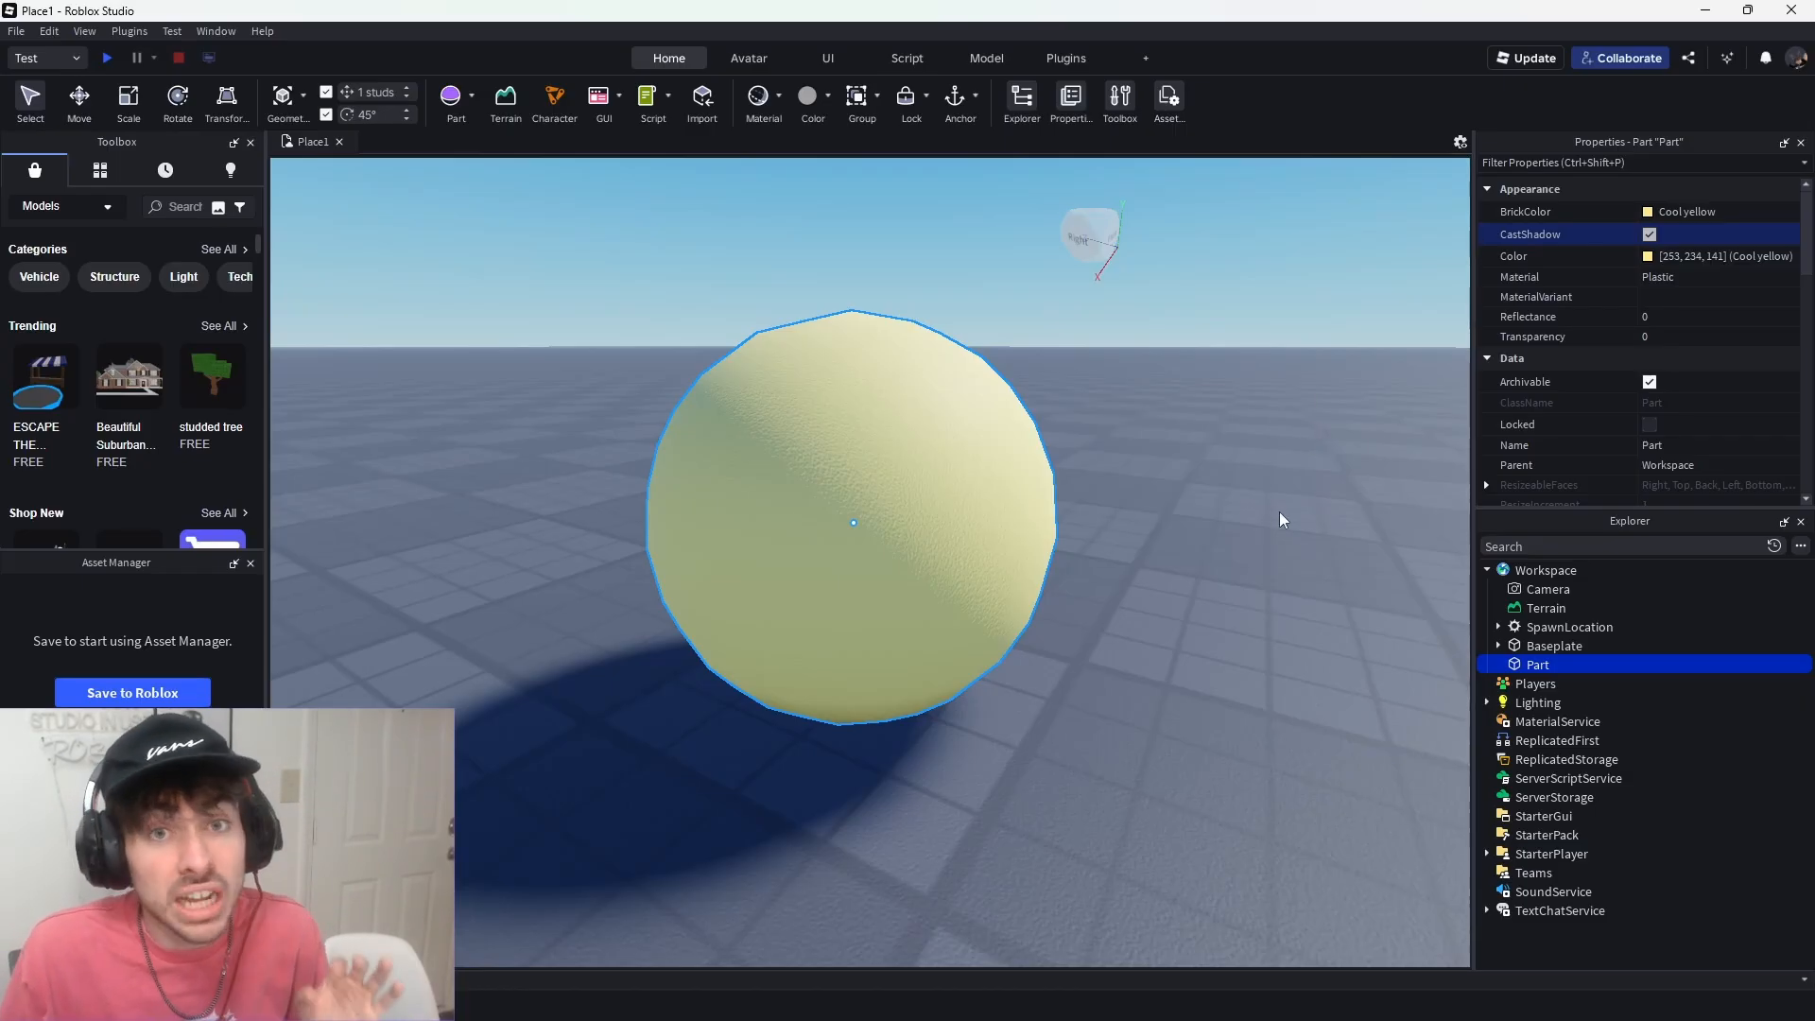
- Give the ball the custom light purple Color 216, 143, 253, and change its BrickColor to Sage green
{"action": "left_click", "coordinate": [1661, 268]}
{"action": "left_click", "coordinate": [1648, 256]}
{"action": "left_click_drag", "start_coordinate": [998, 439], "coordinate": [941, 458]}
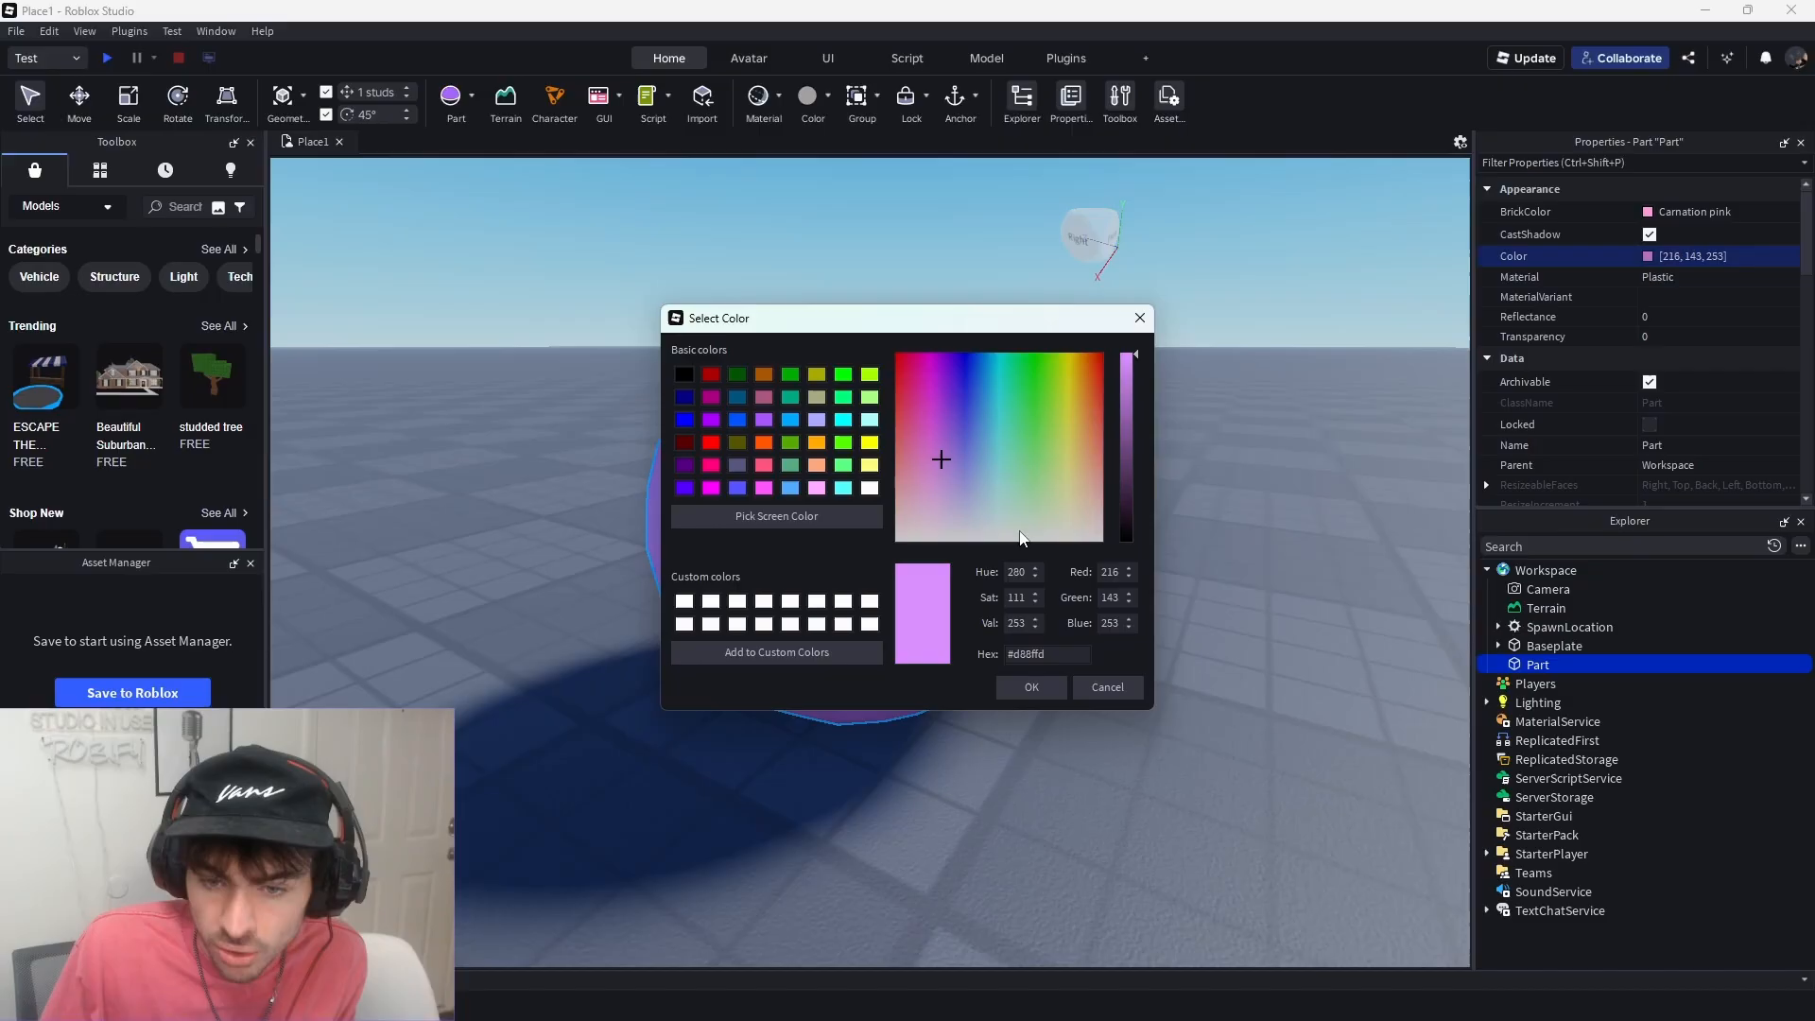
{"action": "left_click", "coordinate": [1027, 686]}
{"action": "left_click", "coordinate": [1654, 212]}
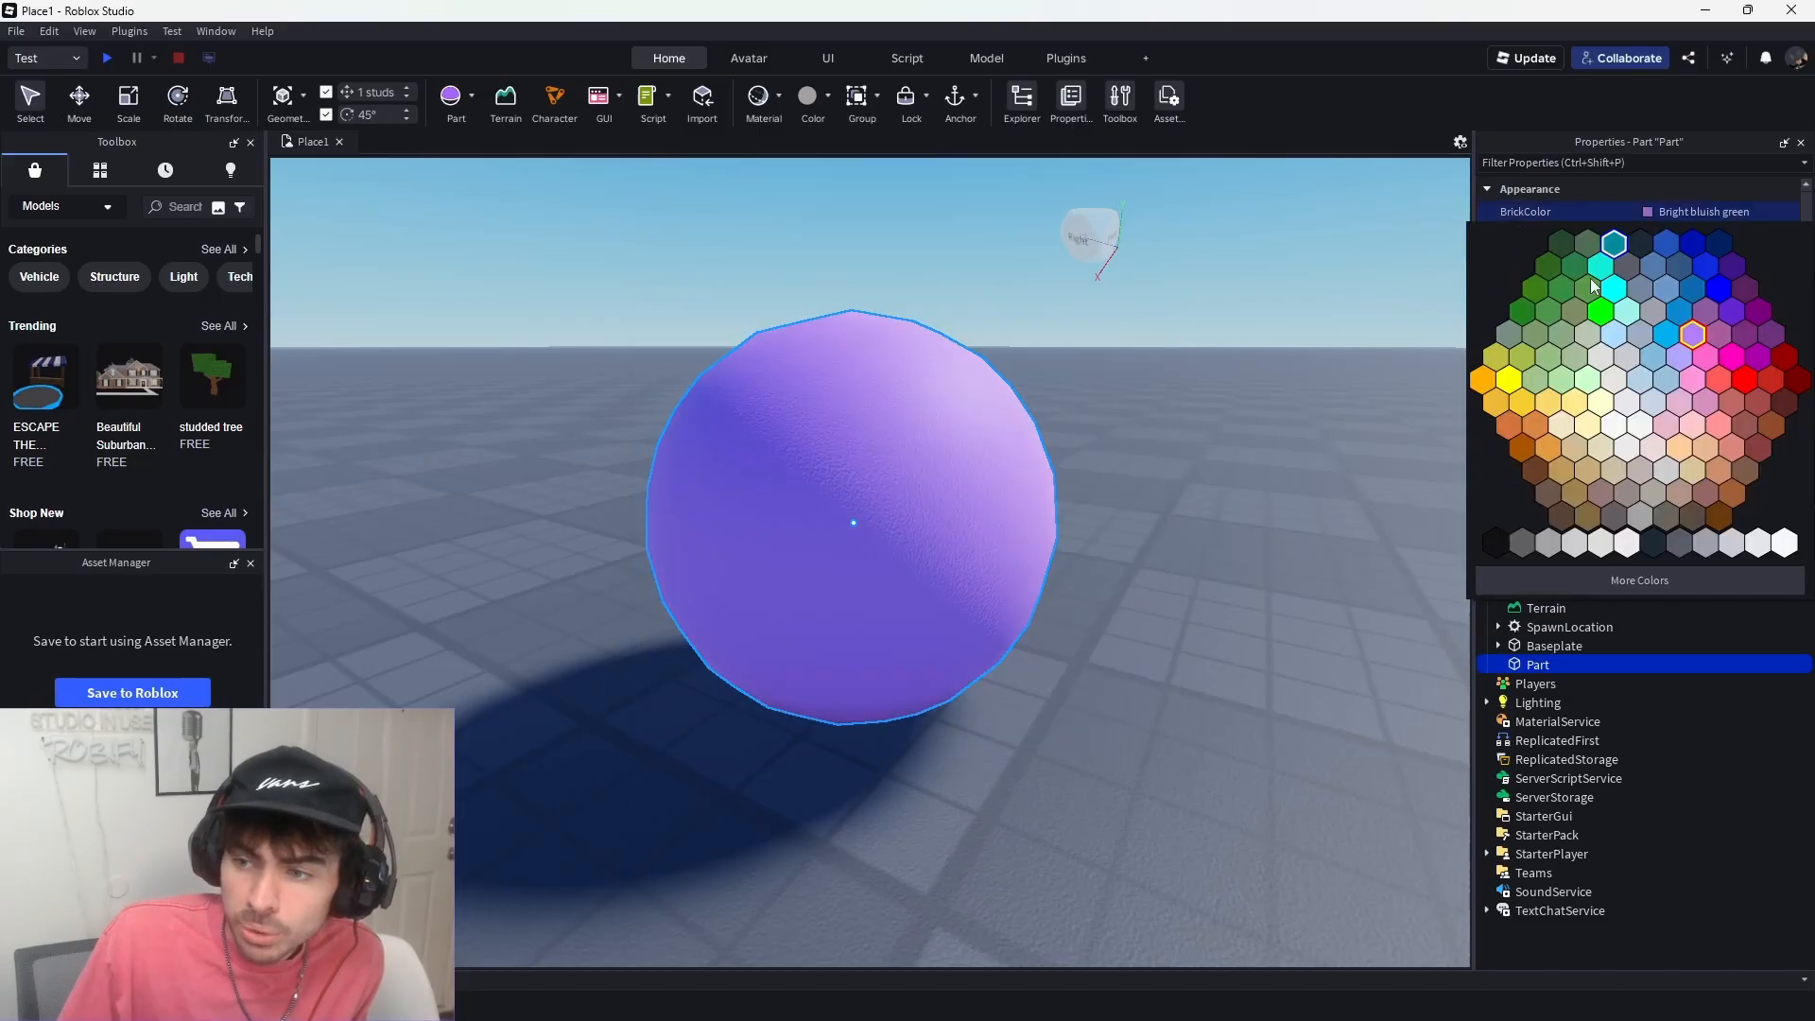
{"action": "left_click", "coordinate": [1607, 316]}
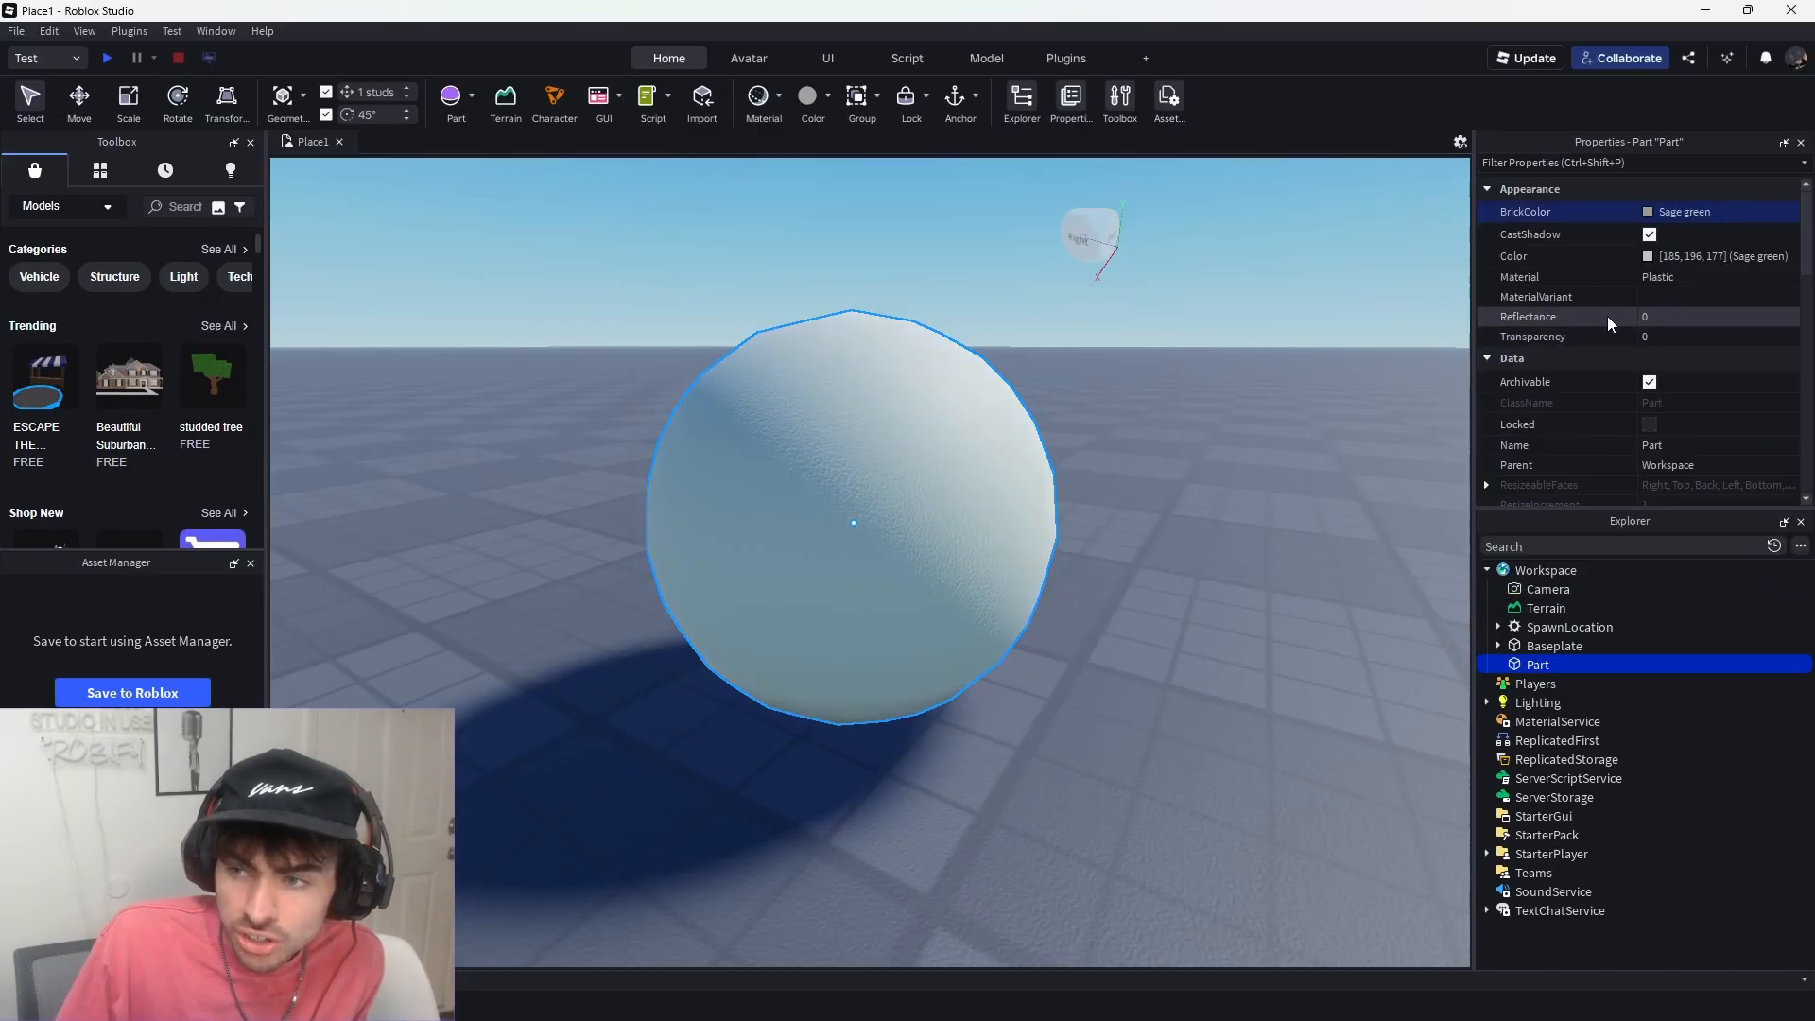
- Set the ball's Color to the custom dark green 56, 97, 29
{"action": "left_click", "coordinate": [1658, 257]}
{"action": "left_click", "coordinate": [1048, 409]}
{"action": "left_click_drag", "start_coordinate": [1157, 395], "coordinate": [1144, 469]}
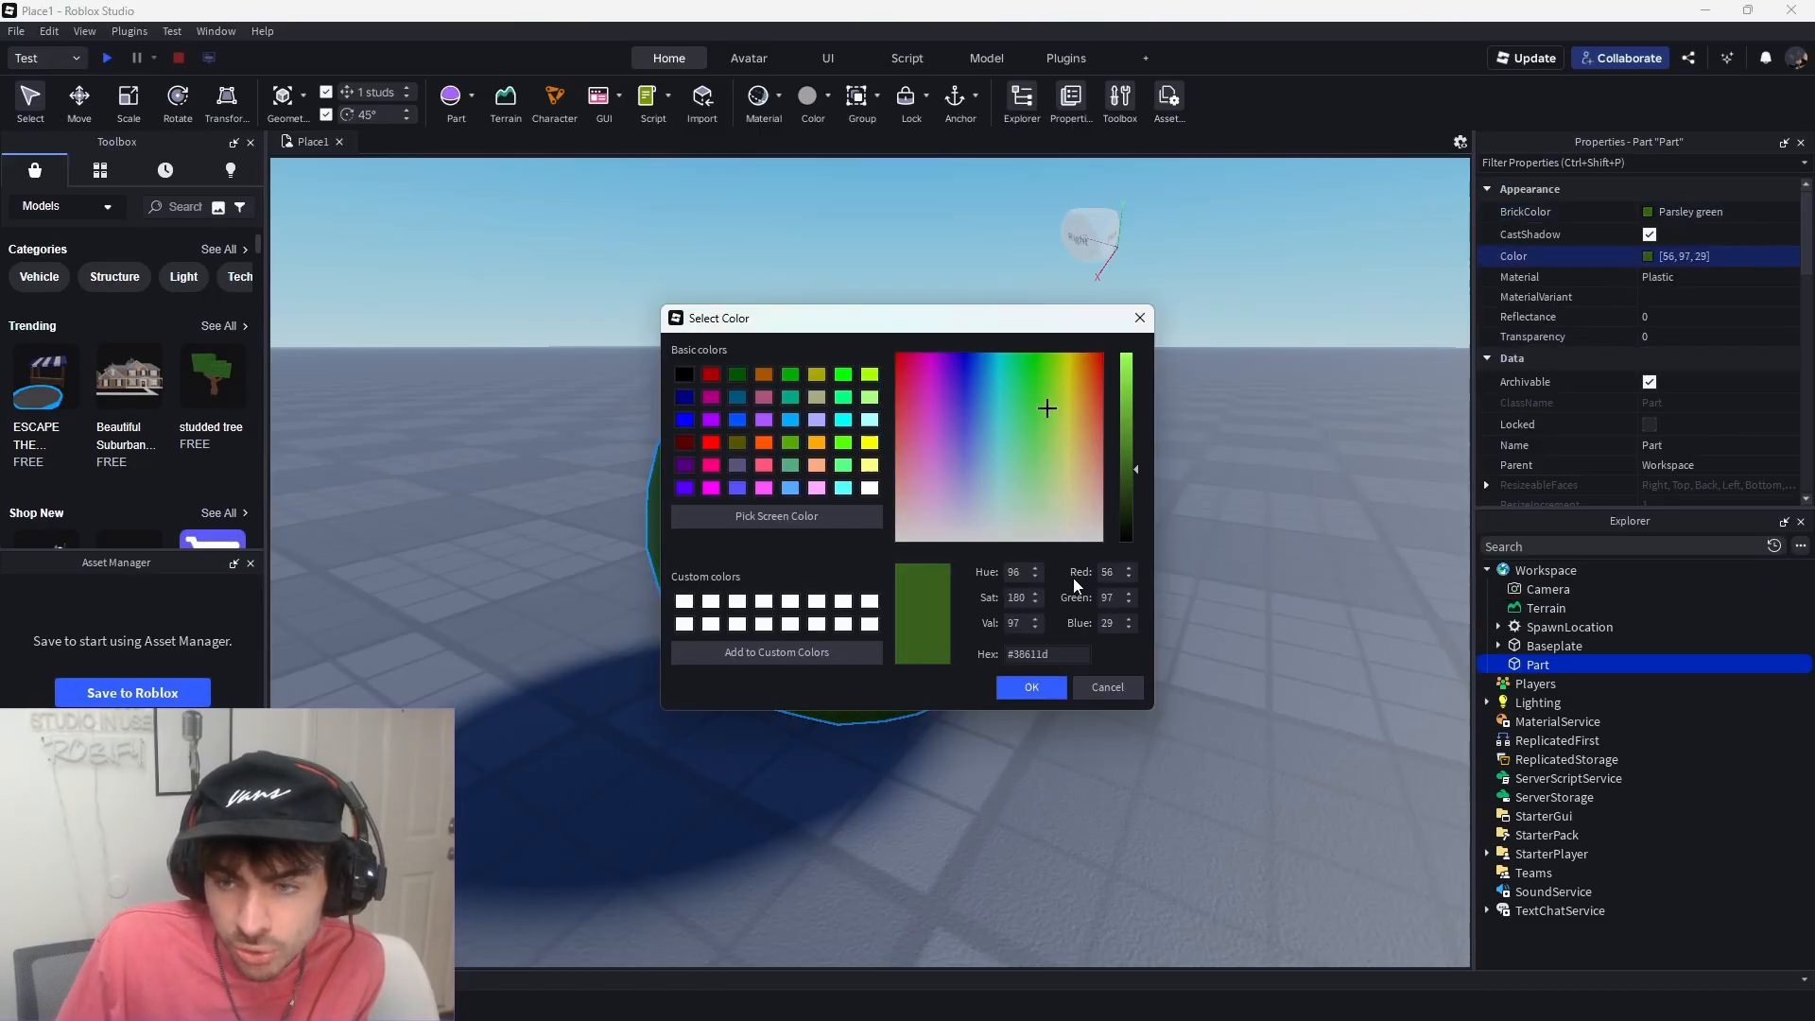
{"action": "left_click", "coordinate": [1031, 686]}
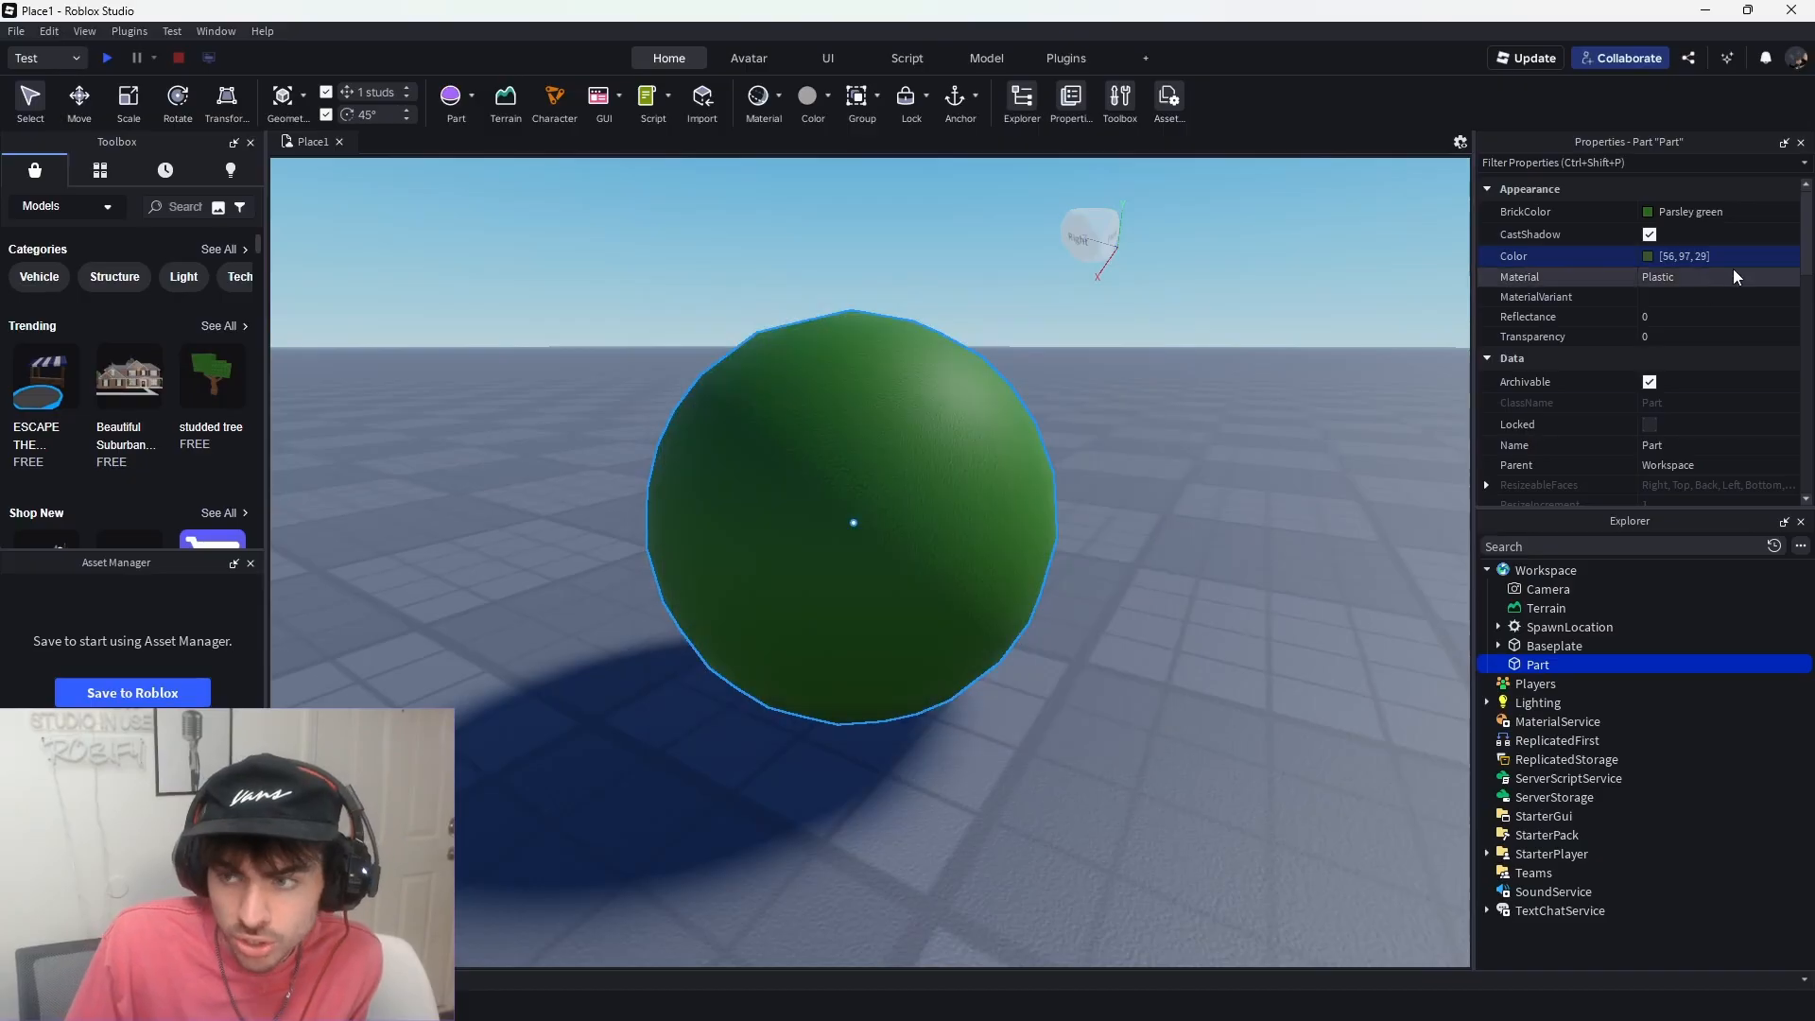
- Change the ball's BrickColor to Grime and then back to Cool yellow
{"action": "left_click", "coordinate": [1715, 211]}
{"action": "left_click", "coordinate": [1579, 320]}
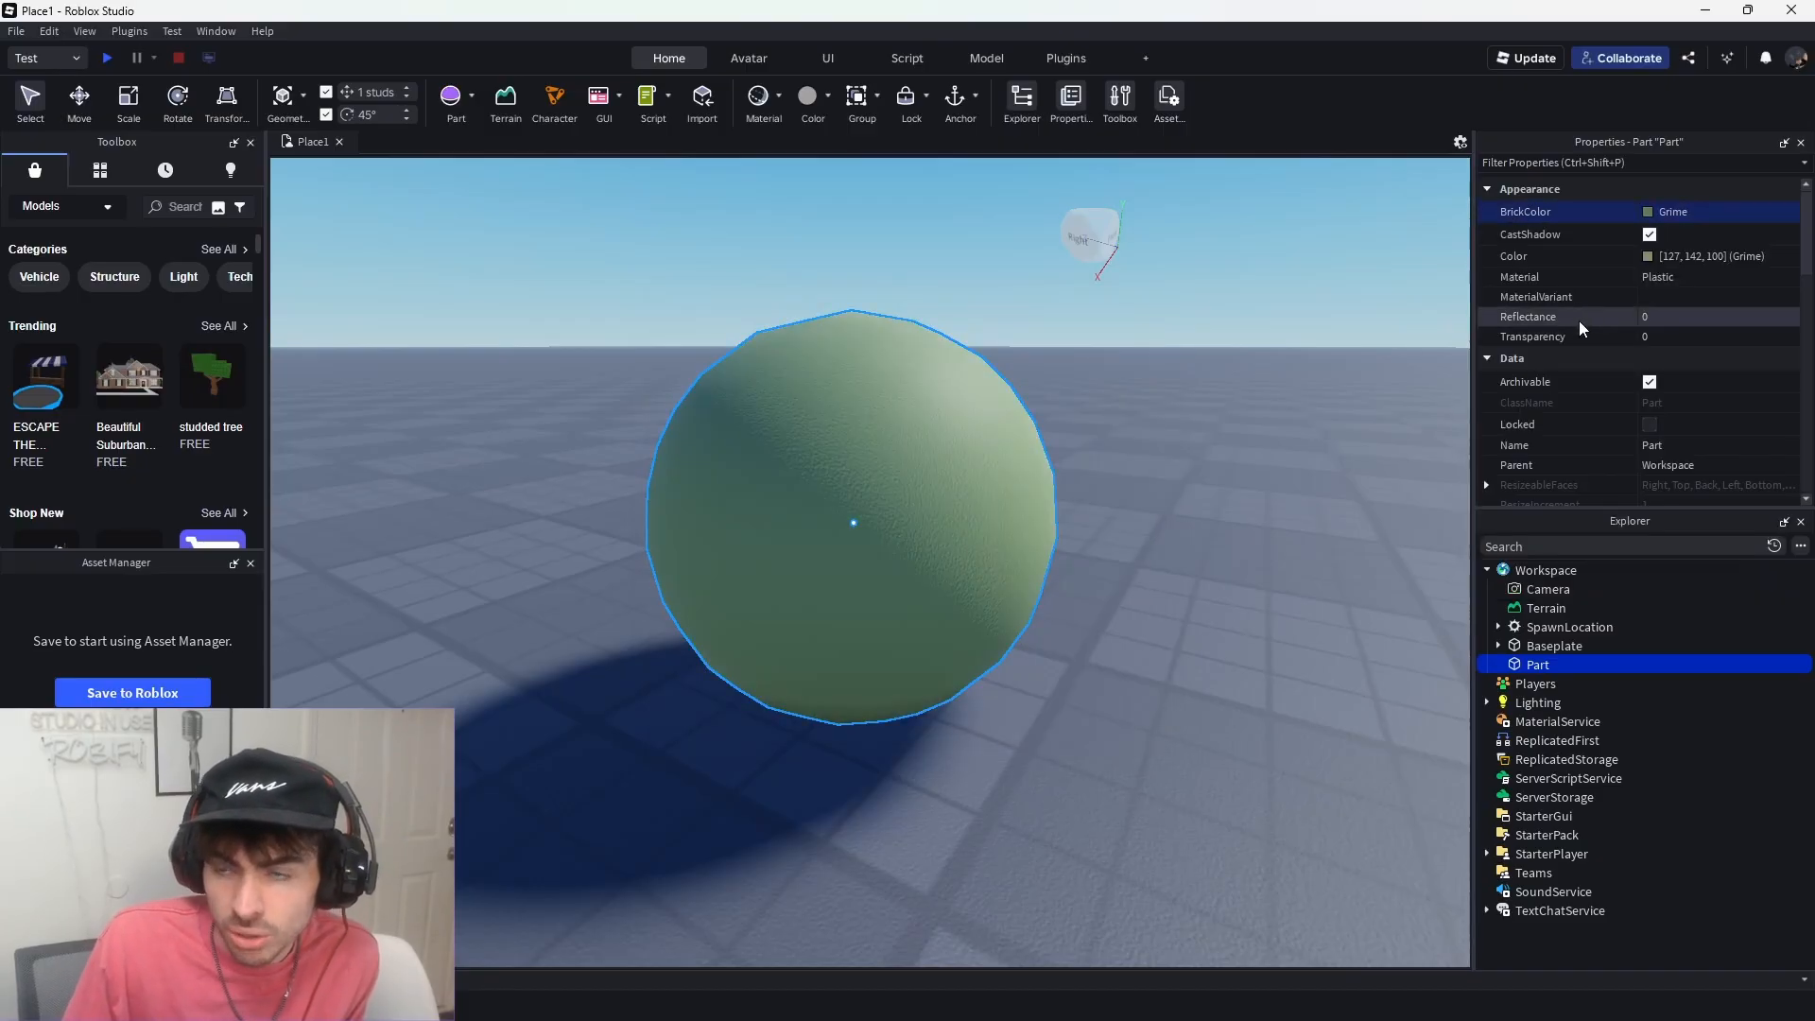
{"action": "left_click", "coordinate": [1692, 212]}
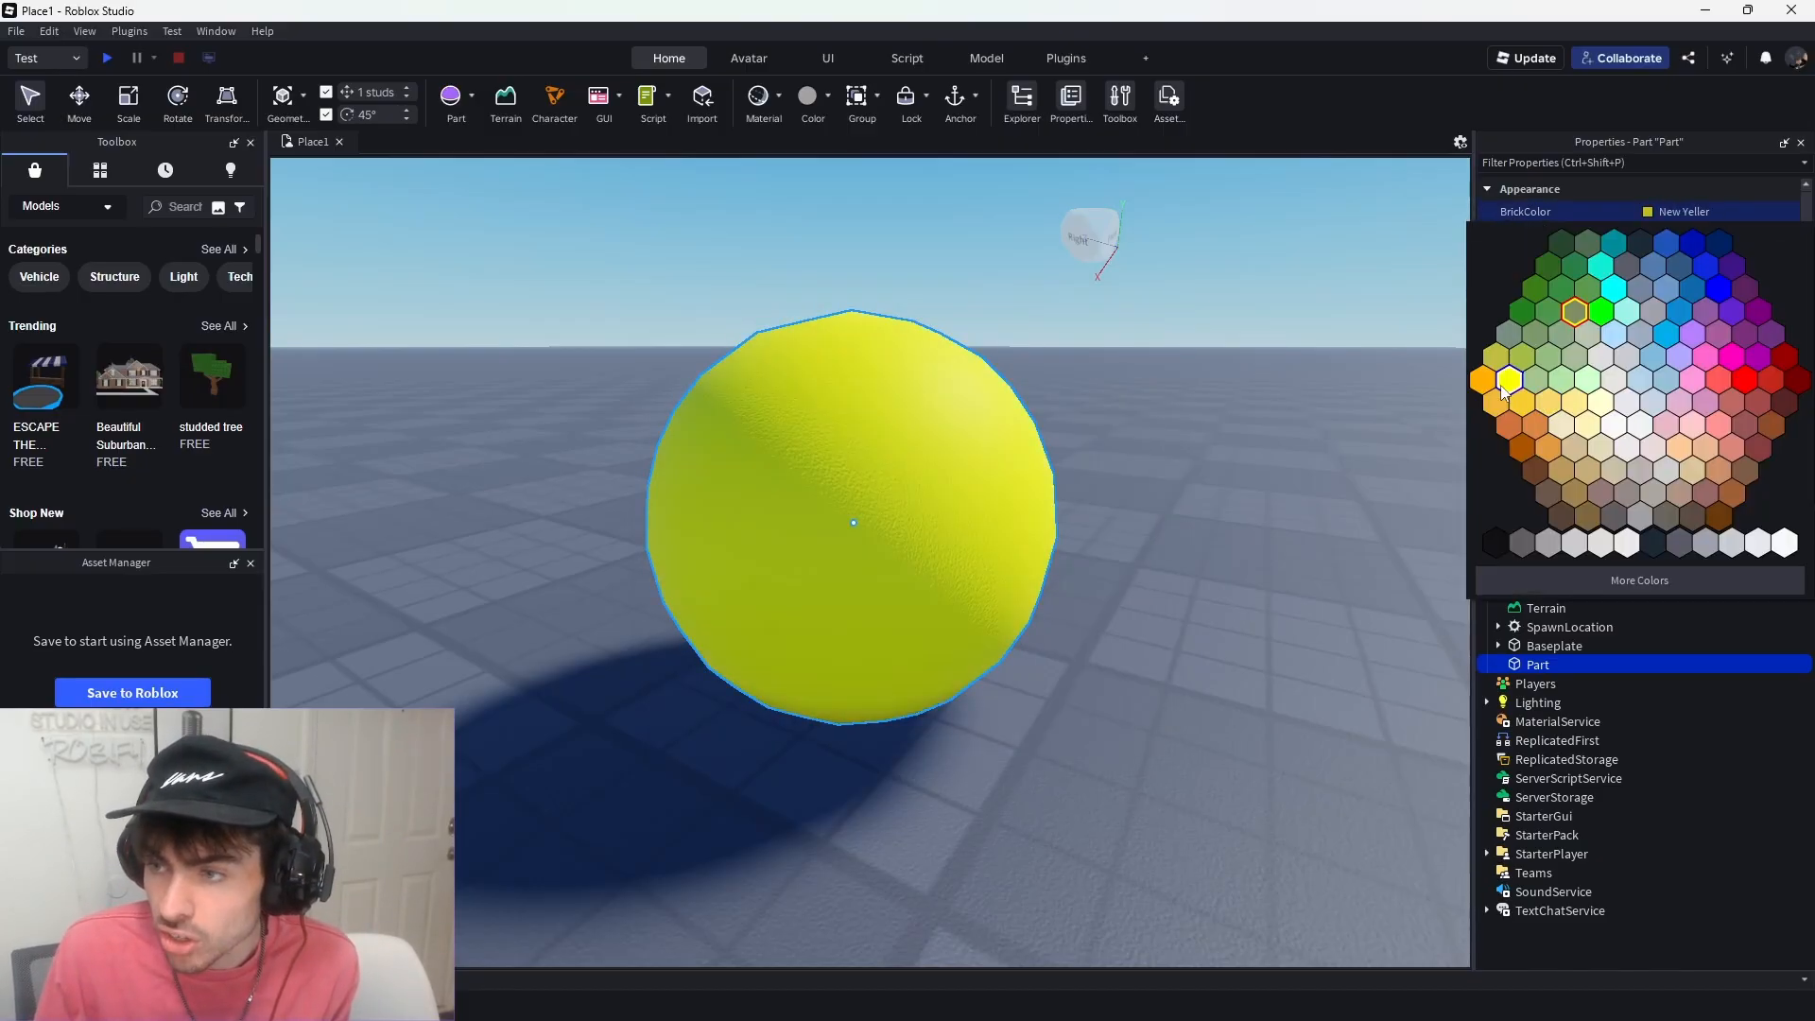
{"action": "left_click", "coordinate": [1551, 403]}
- Set the ball's Material to Neon and view it deselected from farther away
{"action": "left_click", "coordinate": [1677, 278]}
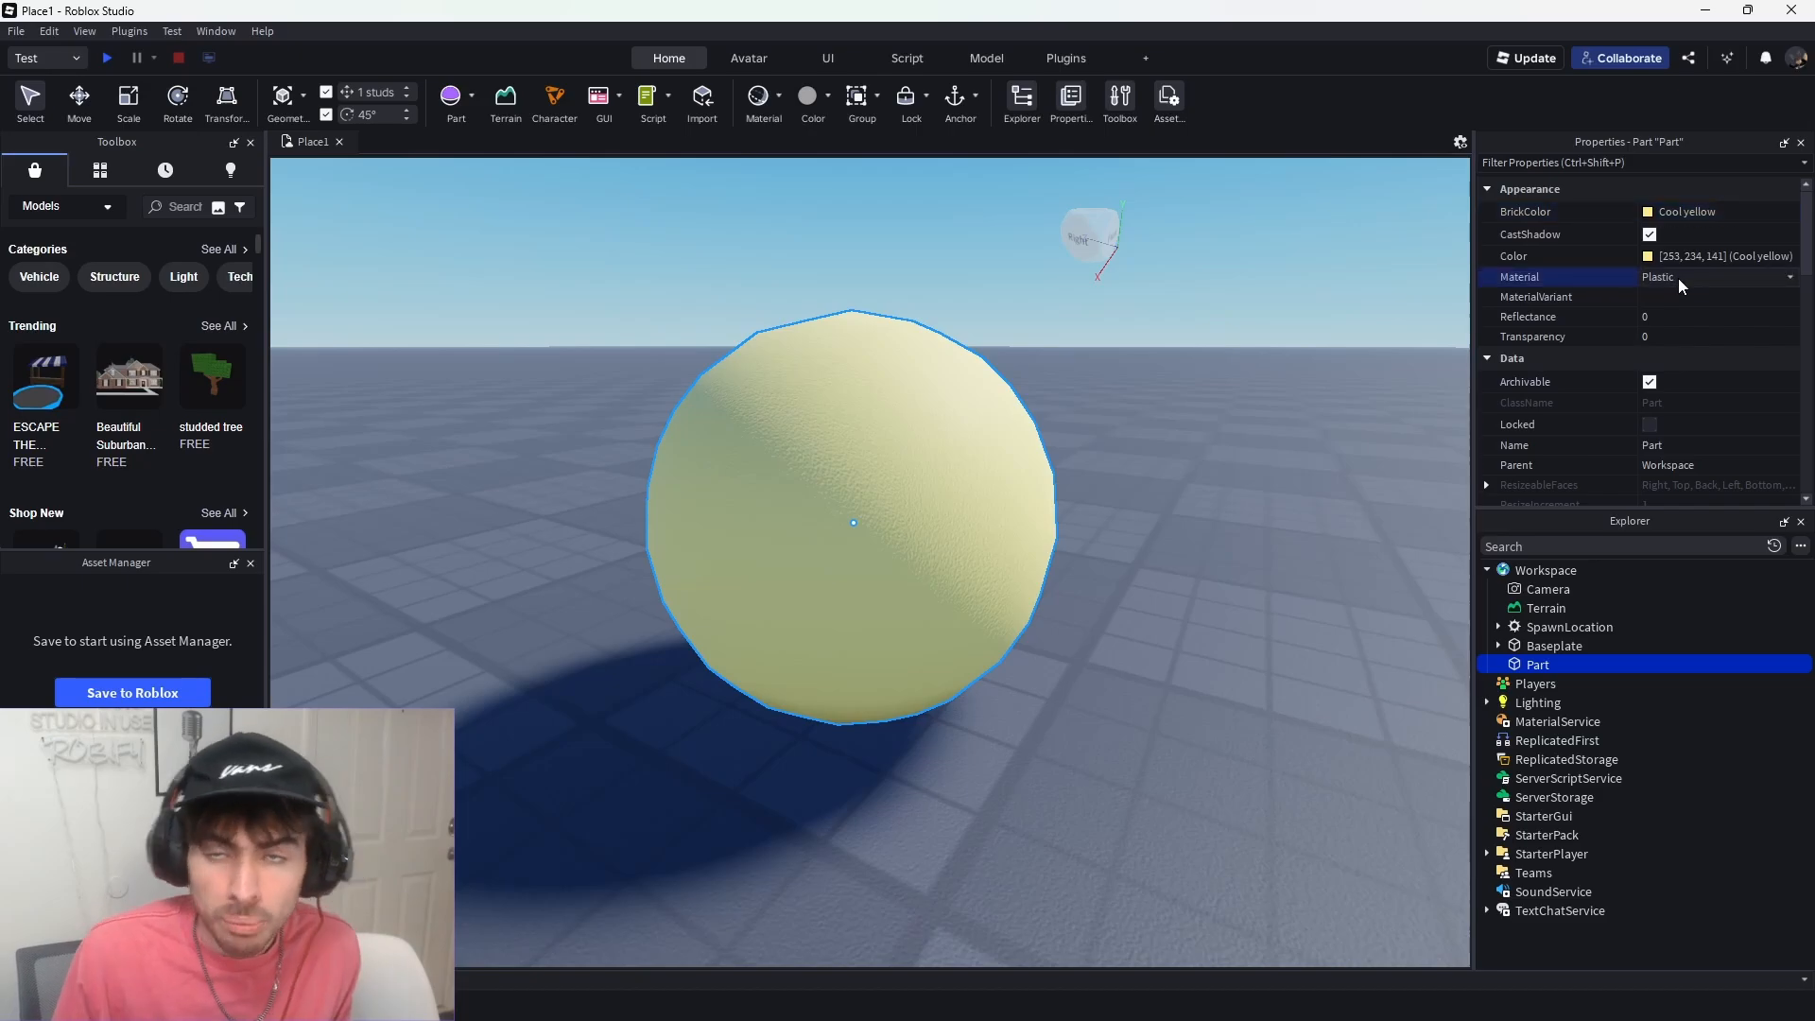
{"action": "left_click", "coordinate": [1677, 281]}
{"action": "scroll", "coordinate": [1688, 312], "scroll_direction": "up", "scroll_amount": 5}
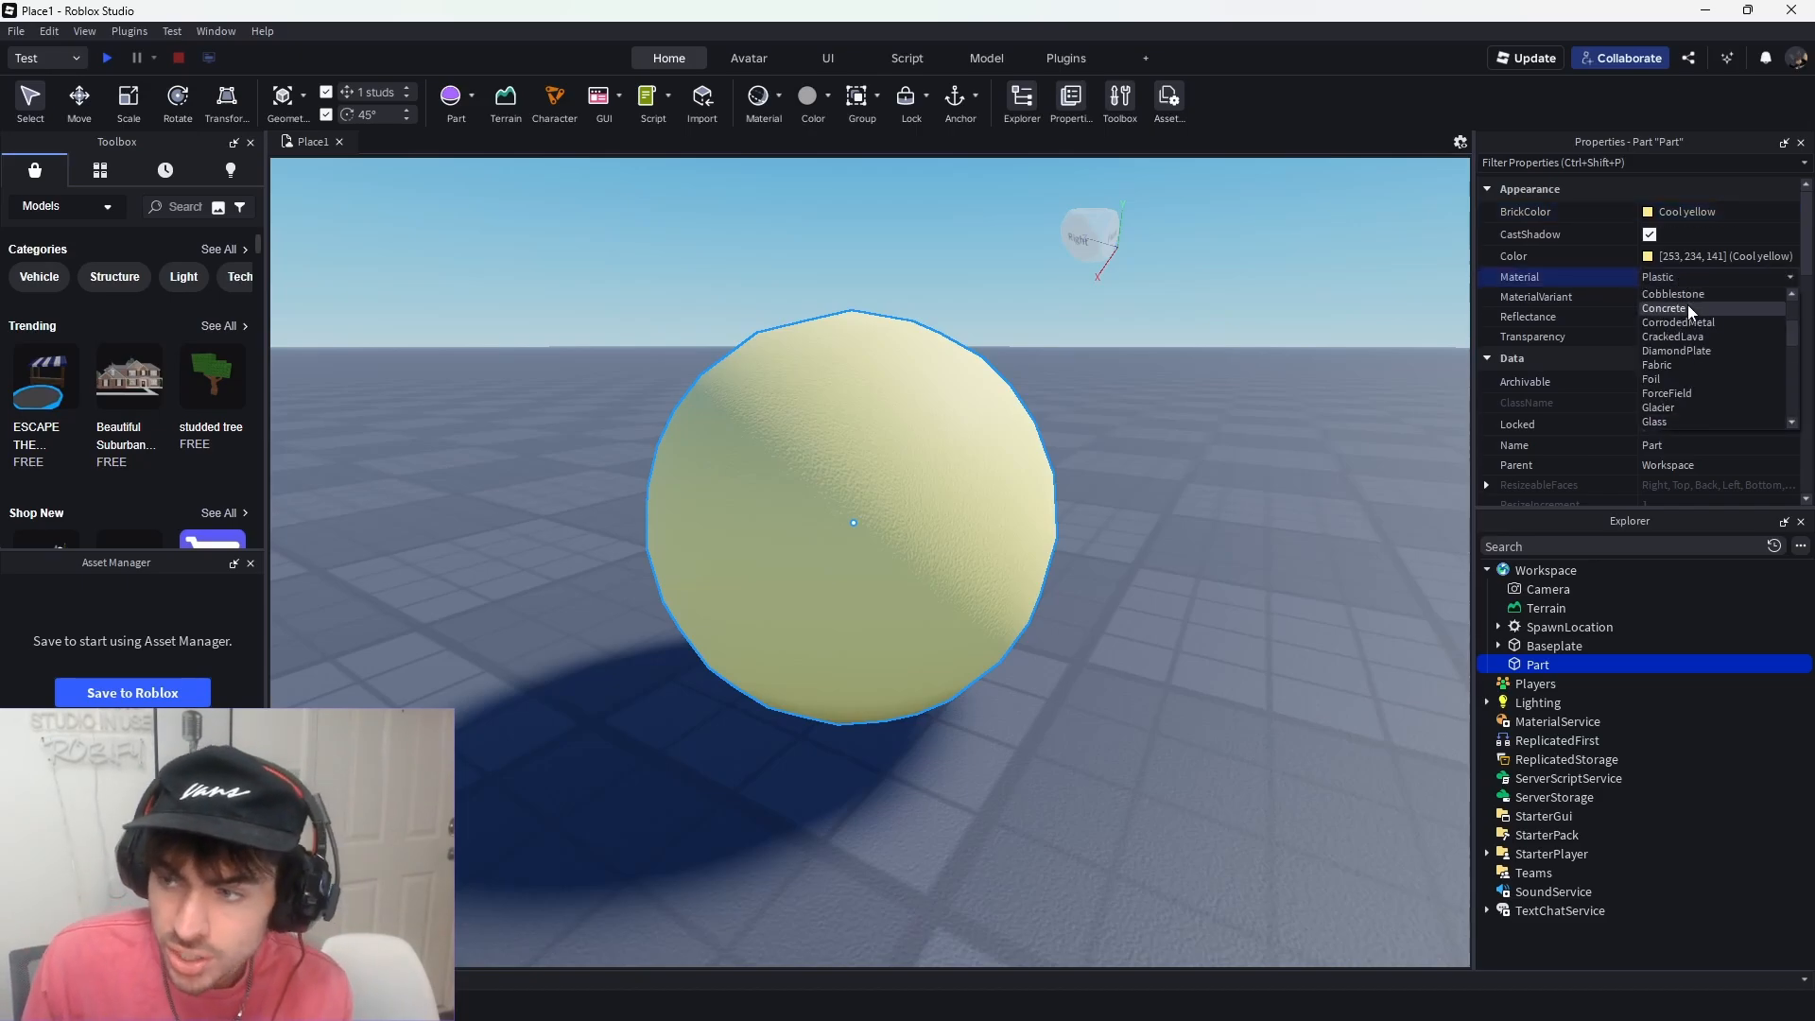
{"action": "scroll", "coordinate": [1675, 299], "scroll_direction": "down", "scroll_amount": 7}
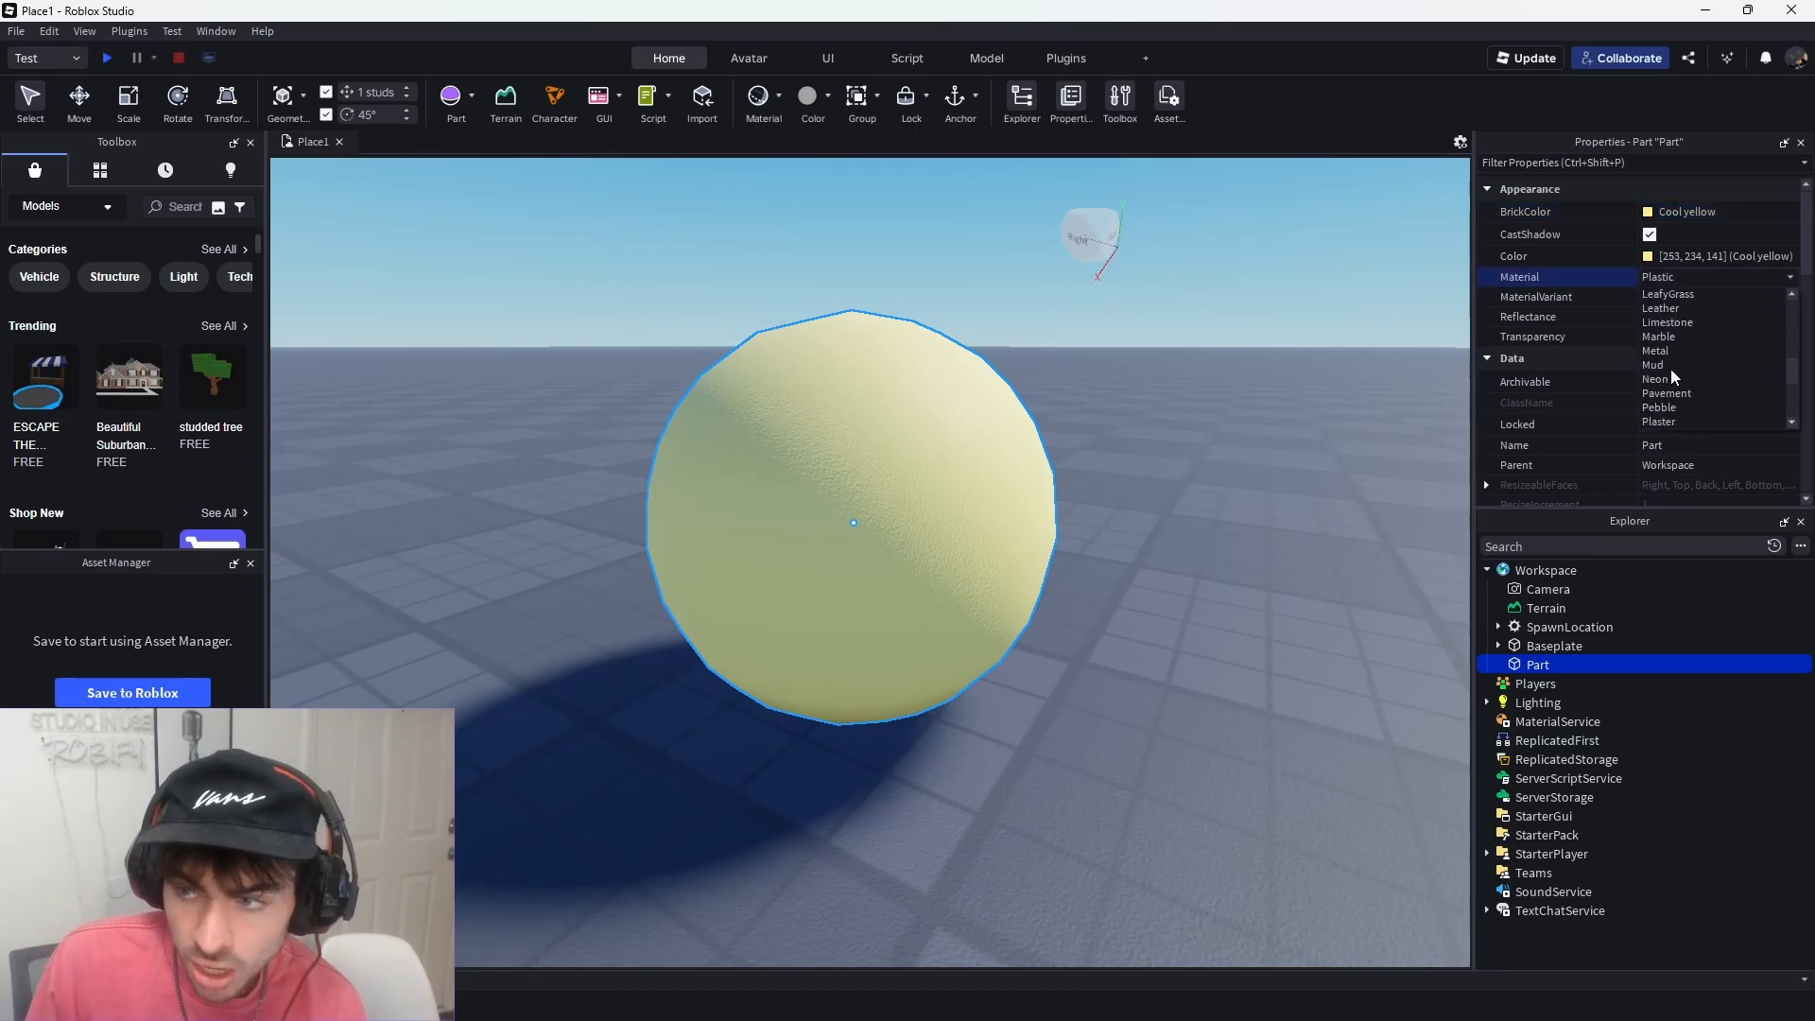
{"action": "scroll", "coordinate": [1681, 350], "scroll_direction": "down", "scroll_amount": 1}
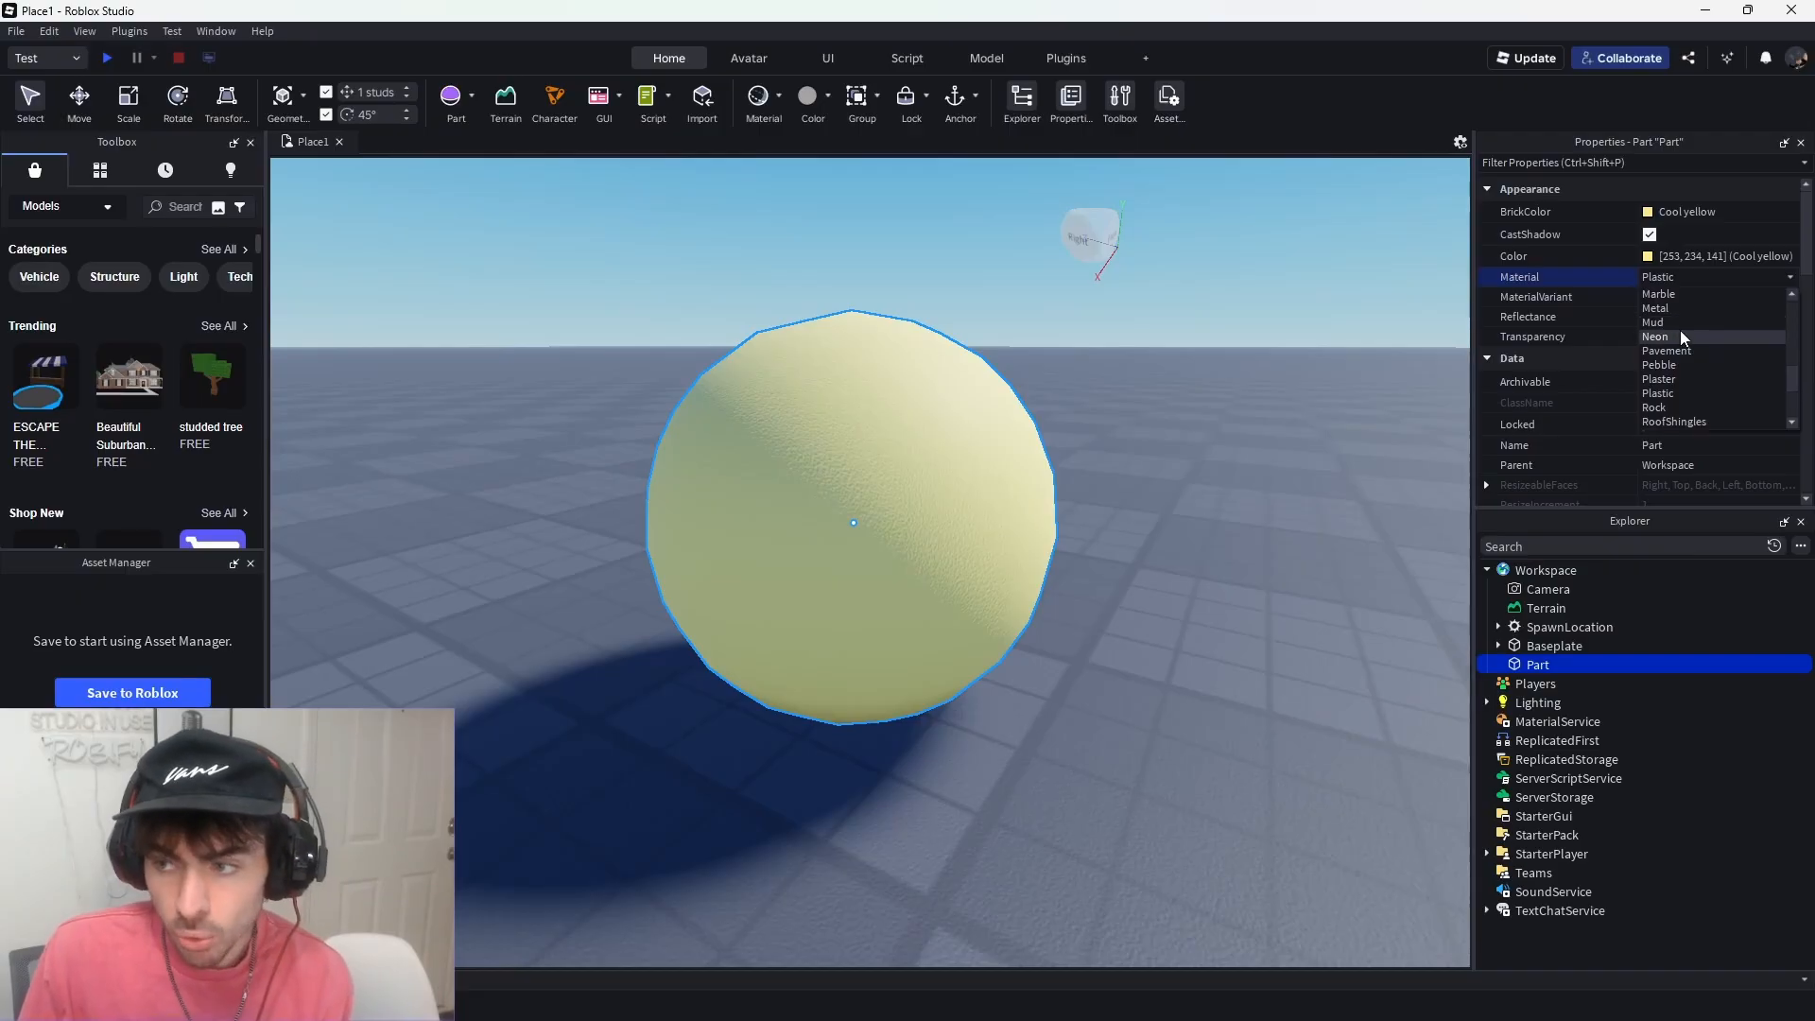
{"action": "left_click", "coordinate": [1680, 333]}
{"action": "left_click", "coordinate": [1337, 637]}
{"action": "scroll", "coordinate": [1337, 637], "scroll_direction": "down", "scroll_amount": 3}
{"action": "right_click_drag", "start_coordinate": [1336, 637], "coordinate": [1336, 638]}
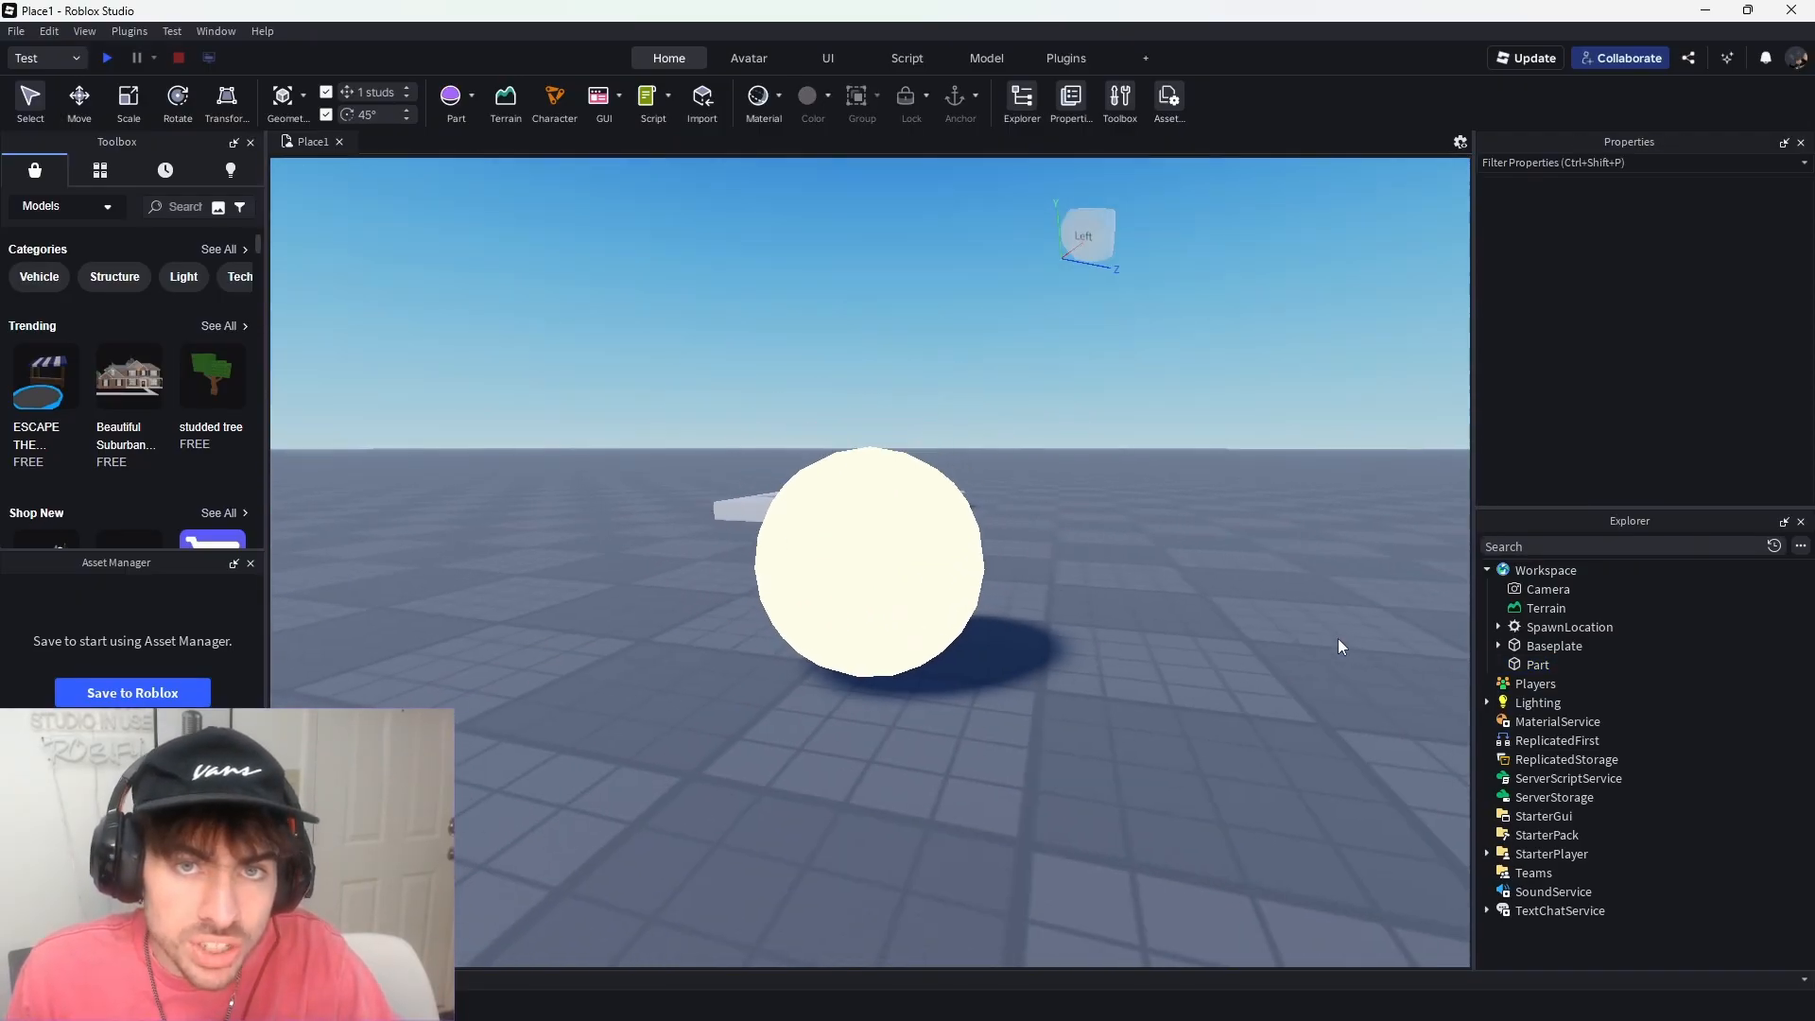
- Set the neon ball's BrickColor to Institutional white
{"action": "left_click", "coordinate": [977, 551]}
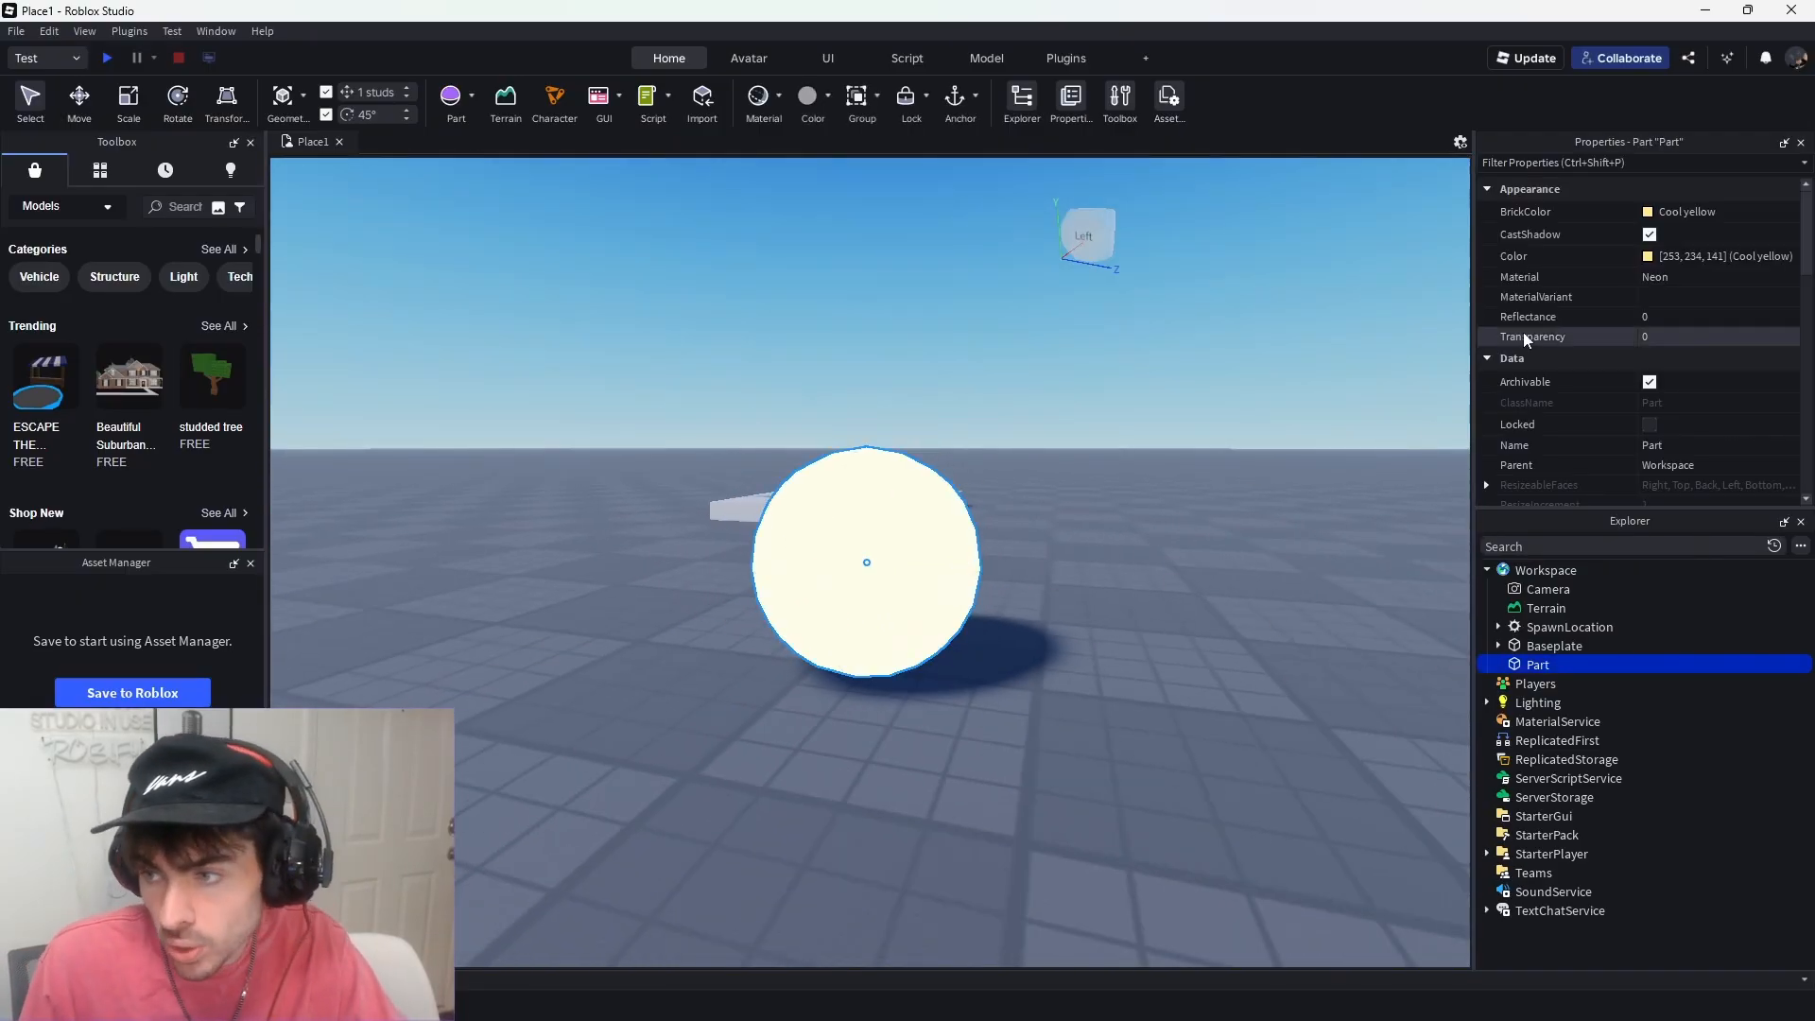
{"action": "left_click", "coordinate": [1649, 213]}
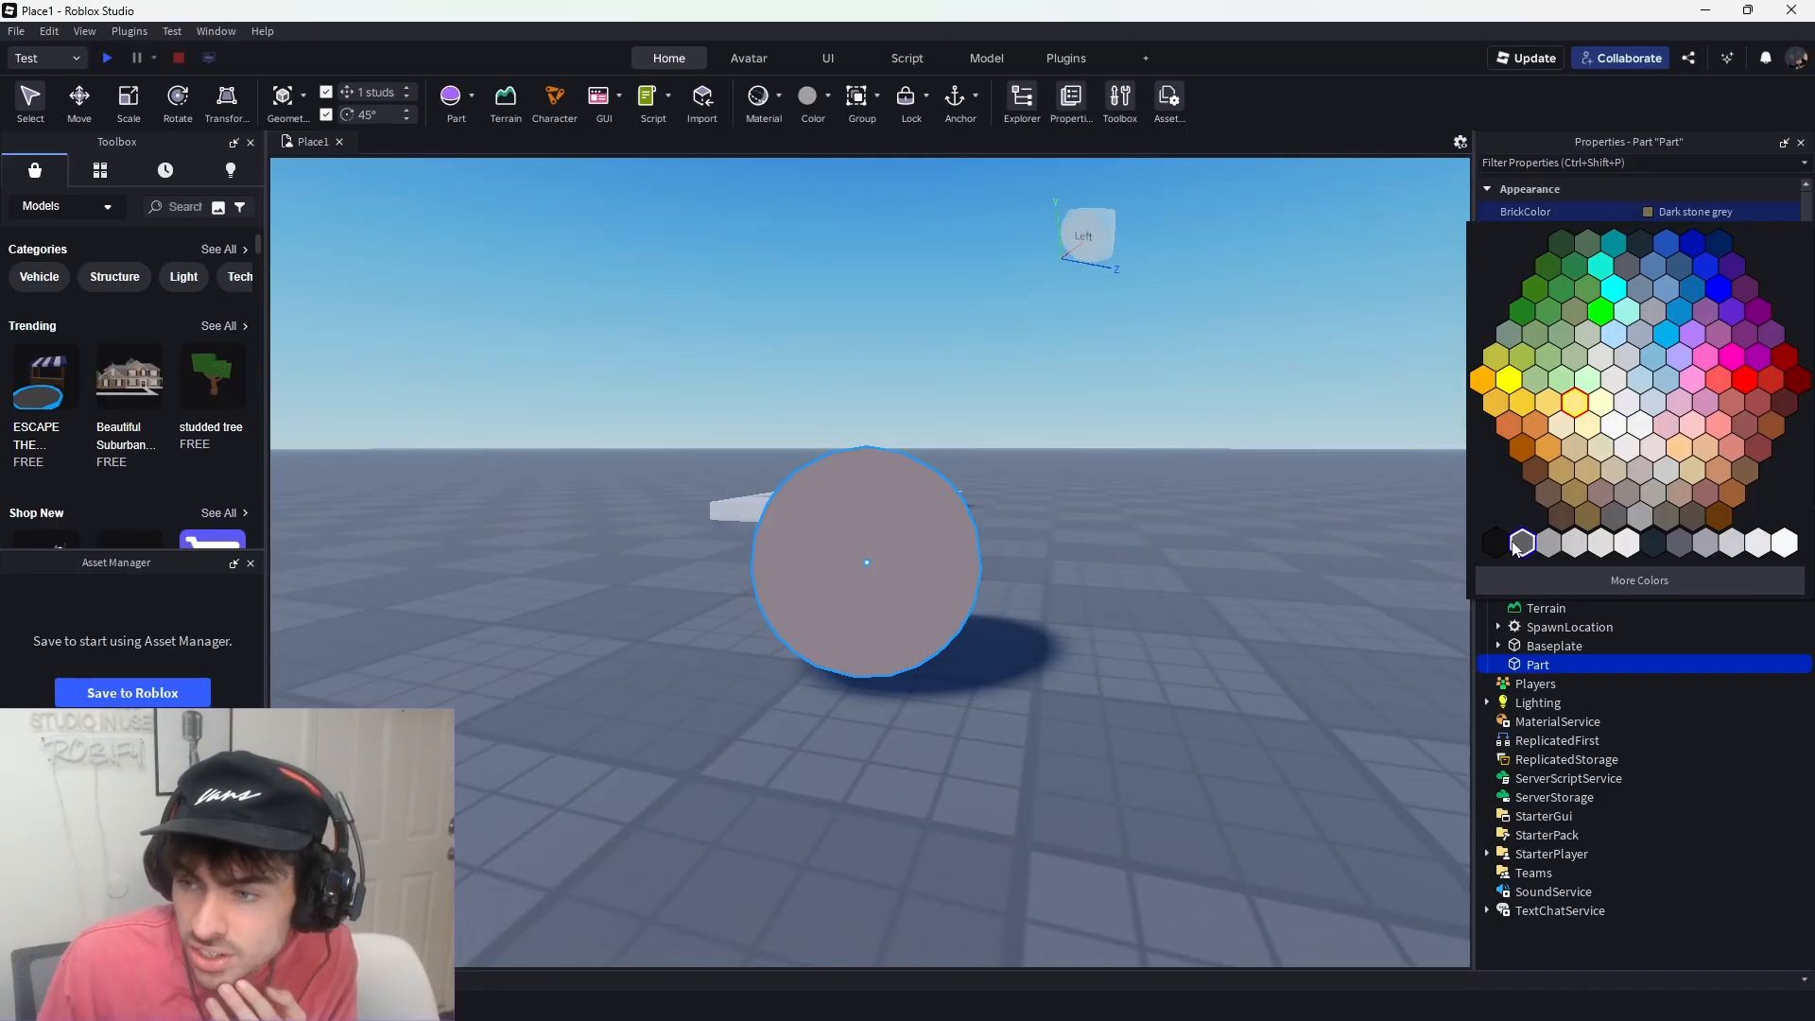
{"action": "left_click", "coordinate": [1792, 536]}
- Fly the camera around the deselected white ball to examine its neon glow from different sides
{"action": "left_click", "coordinate": [1196, 546]}
{"action": "key", "text": "d"}
{"action": "right_click_drag", "start_coordinate": [1196, 546], "coordinate": [1195, 546]}
{"action": "key", "text": "w"}
{"action": "key", "text": "s"}
{"action": "key", "text": "w"}
{"action": "right_click_drag", "start_coordinate": [974, 719], "coordinate": [973, 721]}
{"action": "key", "text": "a"}
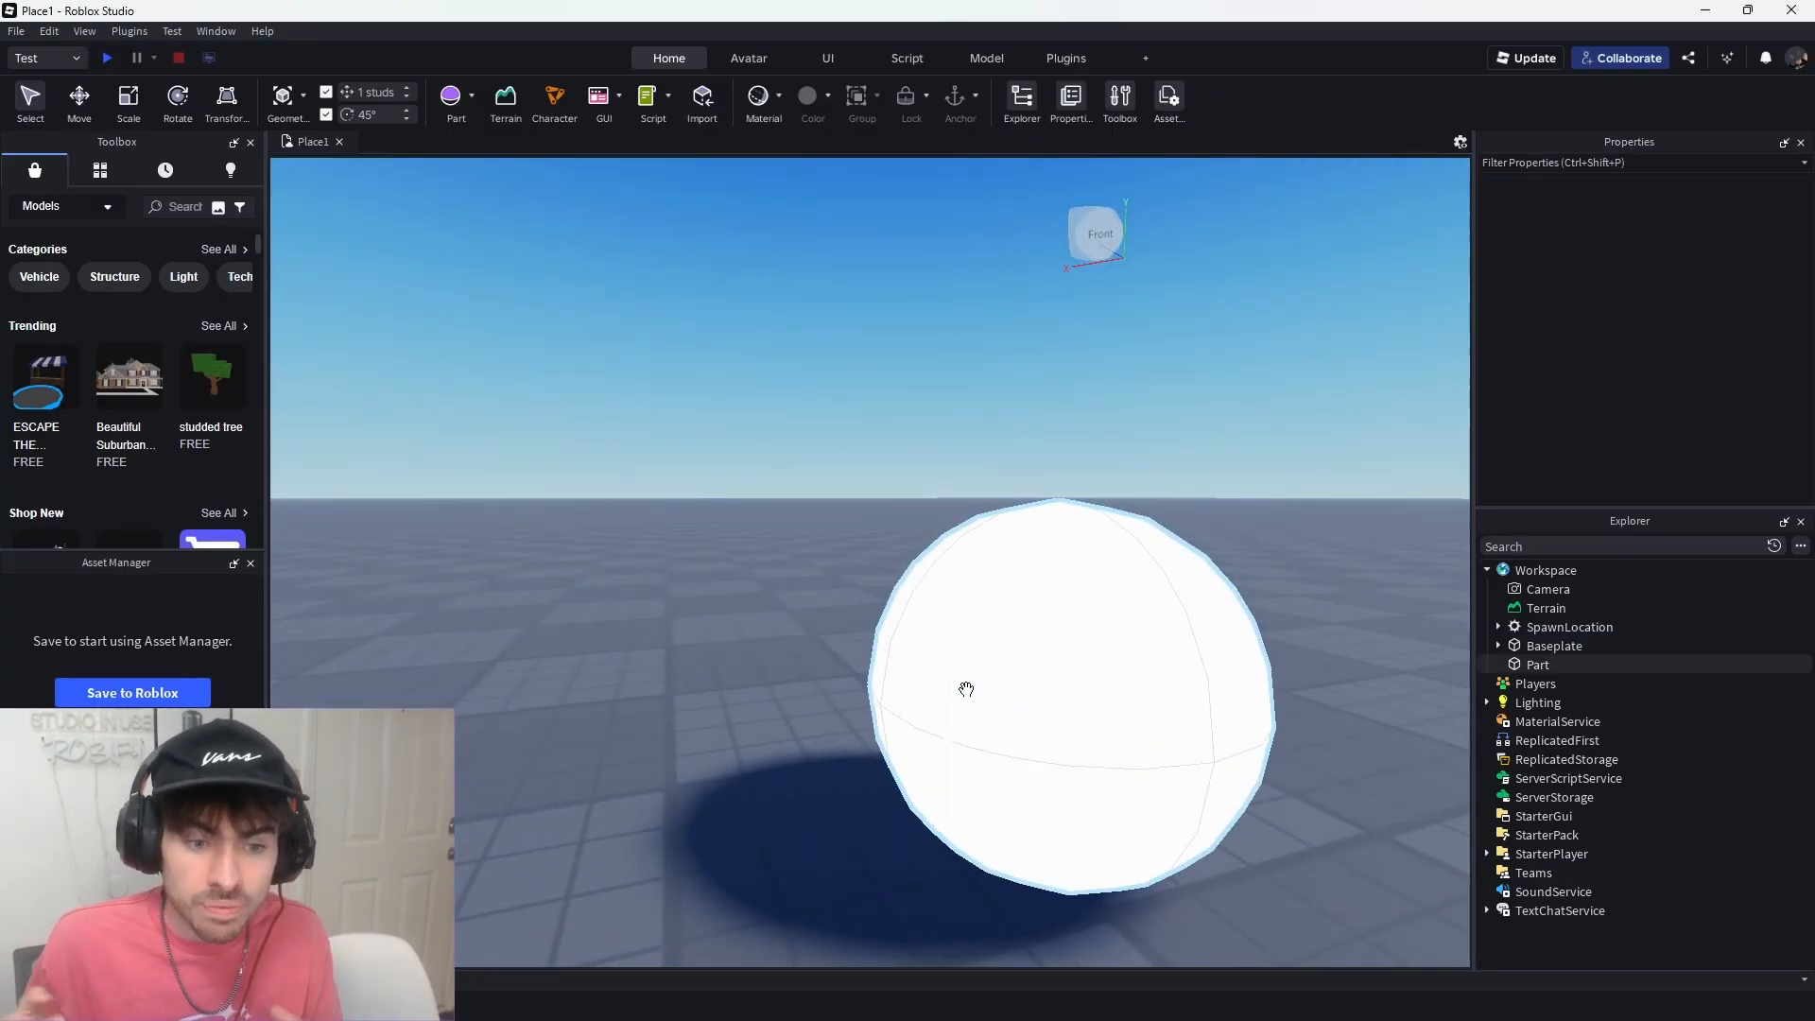
- Set the white ball's Material to Brick and view it from above
{"action": "left_click", "coordinate": [966, 689]}
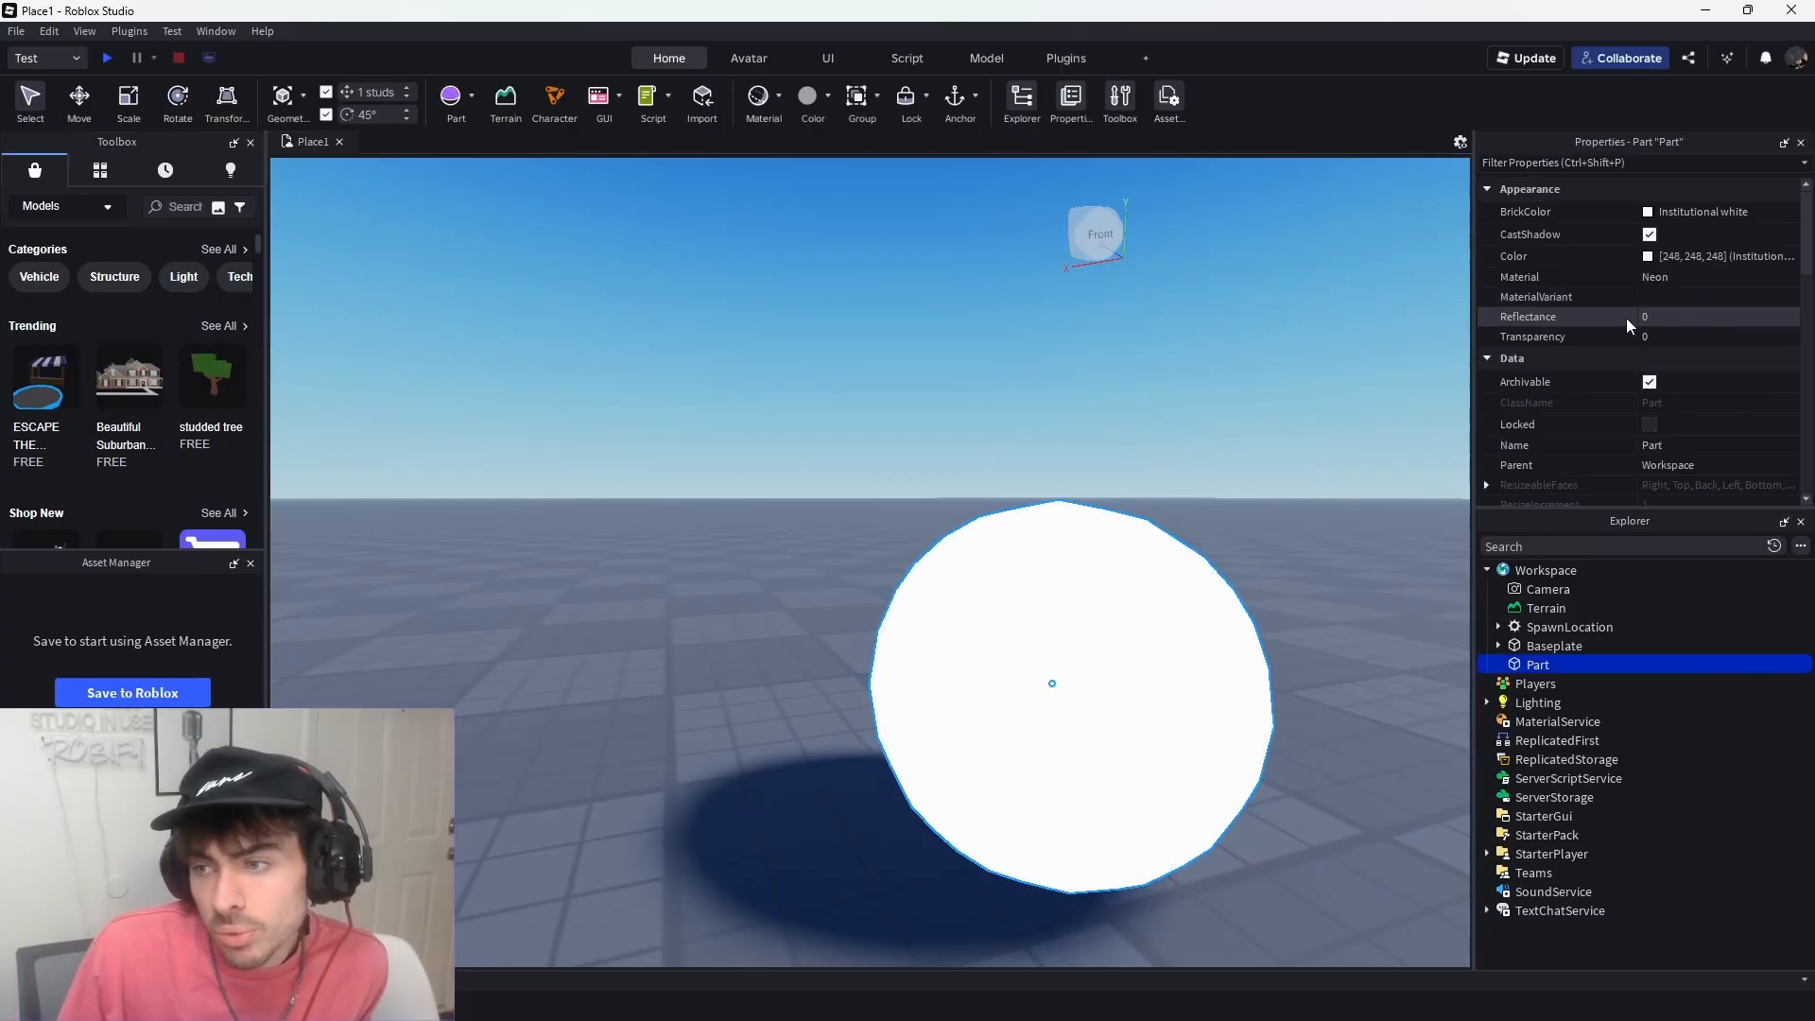
{"action": "left_click", "coordinate": [1671, 276]}
{"action": "scroll", "coordinate": [1686, 337], "scroll_direction": "up", "scroll_amount": 5}
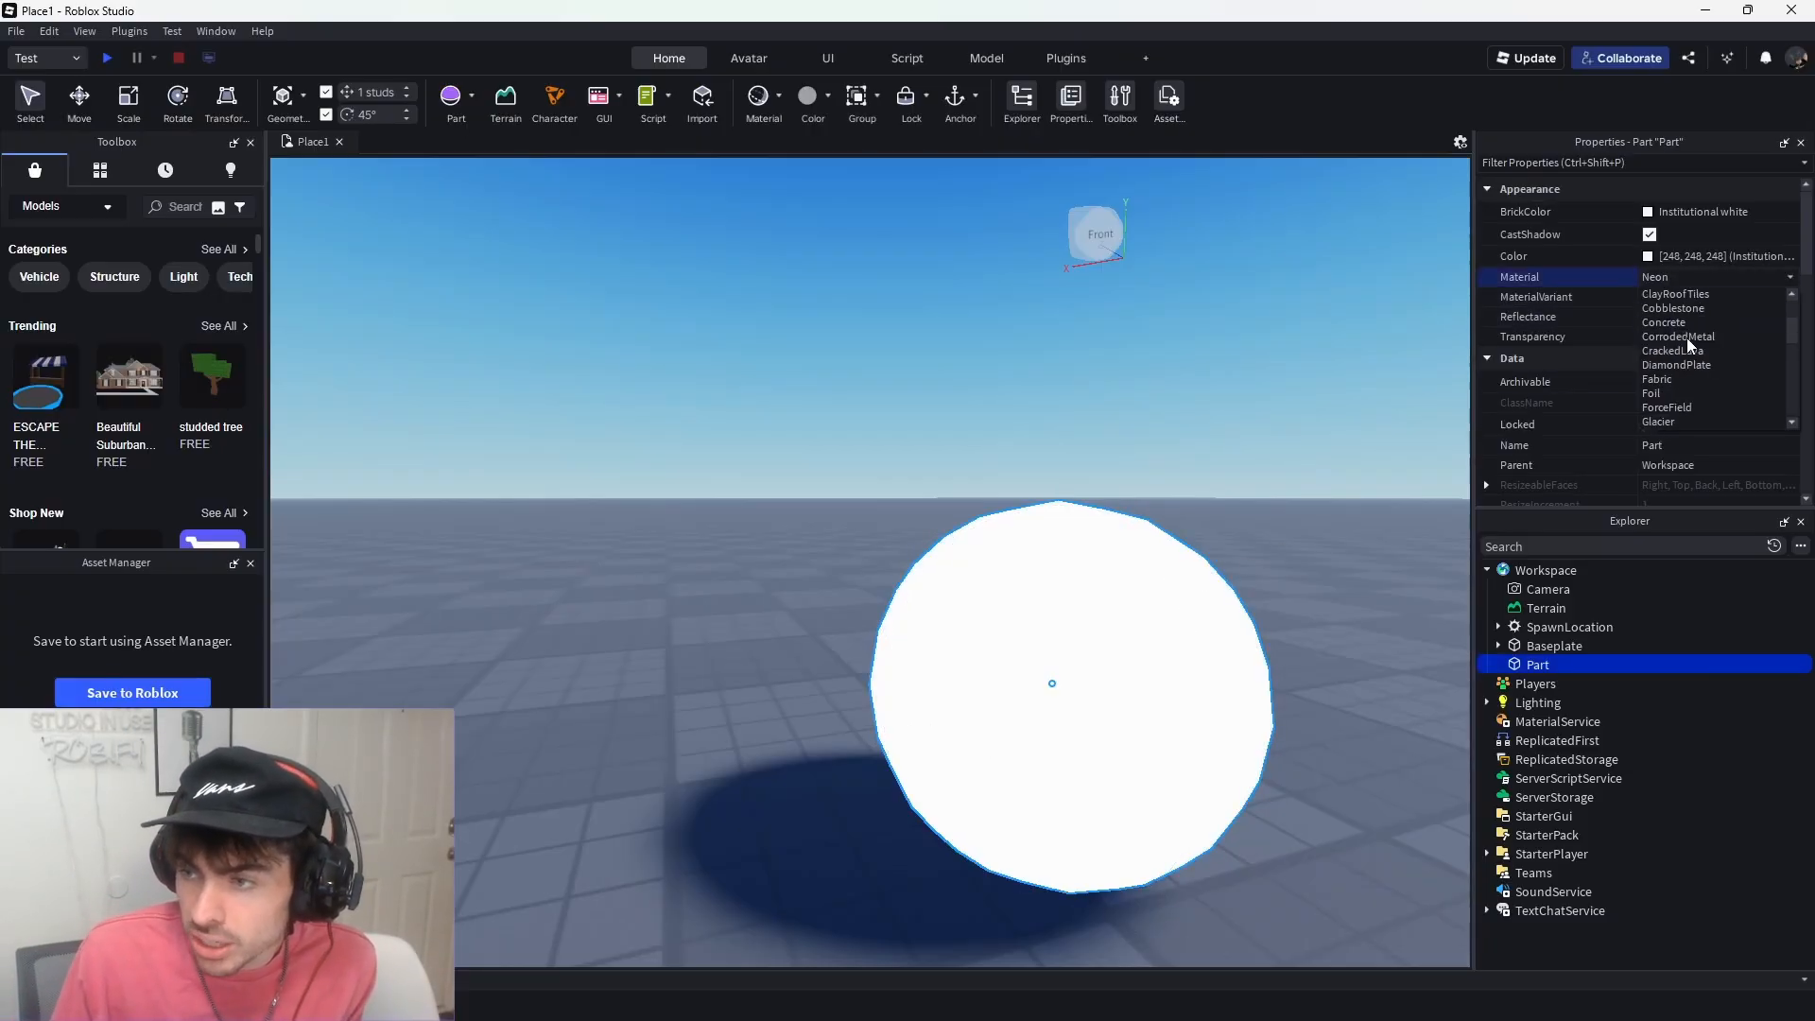
{"action": "left_click", "coordinate": [1676, 326]}
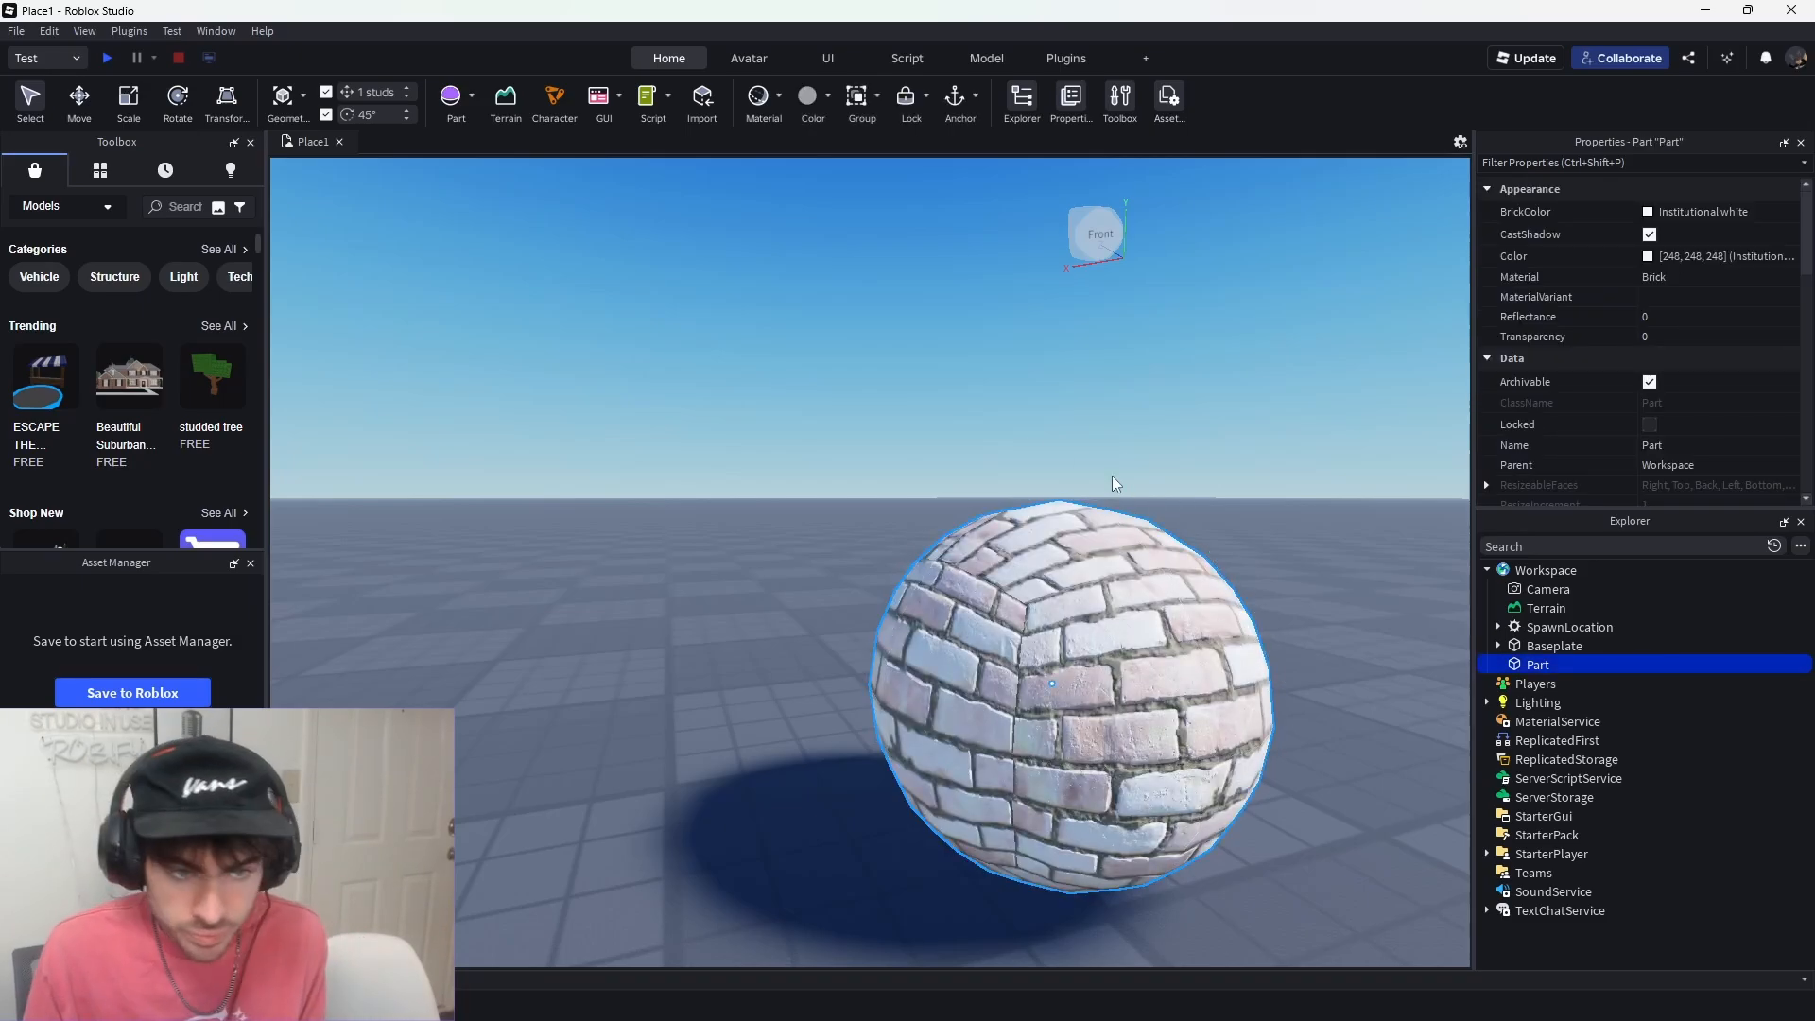
{"action": "right_click_drag", "start_coordinate": [539, 225], "coordinate": [540, 232]}
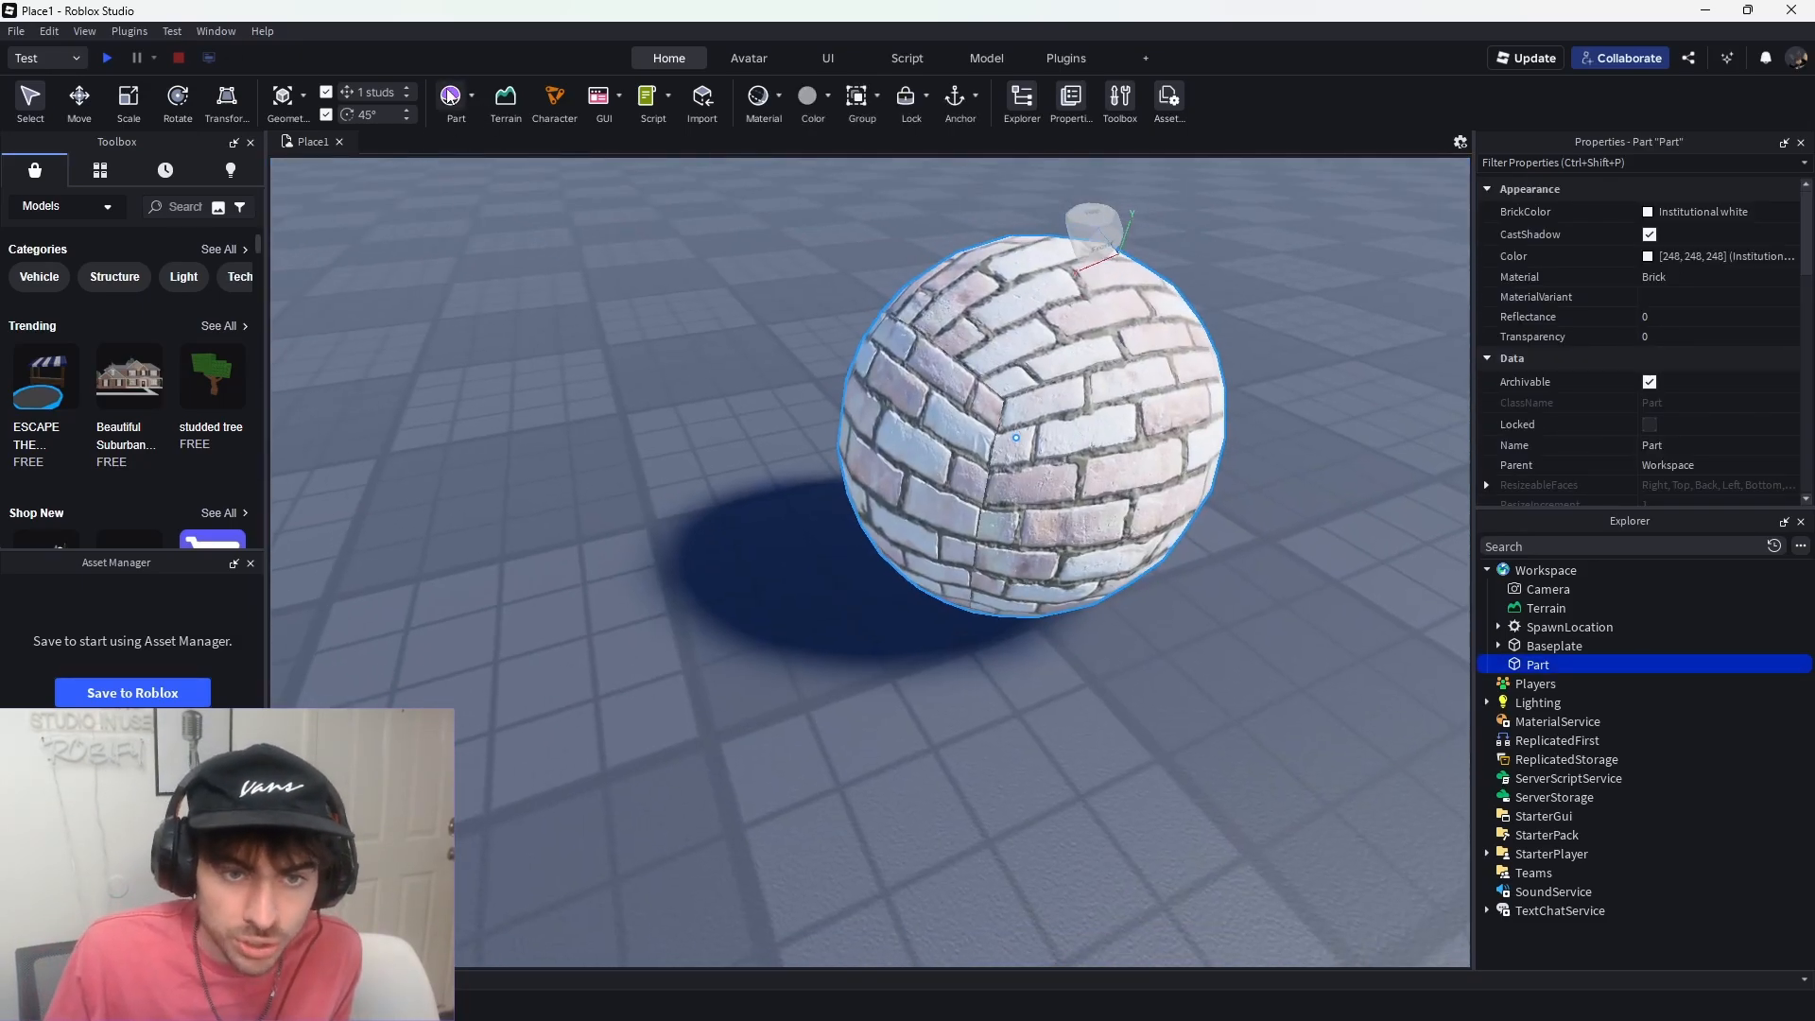
{"action": "left_click", "coordinate": [450, 96]}
{"action": "right_click_drag", "start_coordinate": [566, 327], "coordinate": [565, 312]}
{"action": "key", "text": "Delete"}
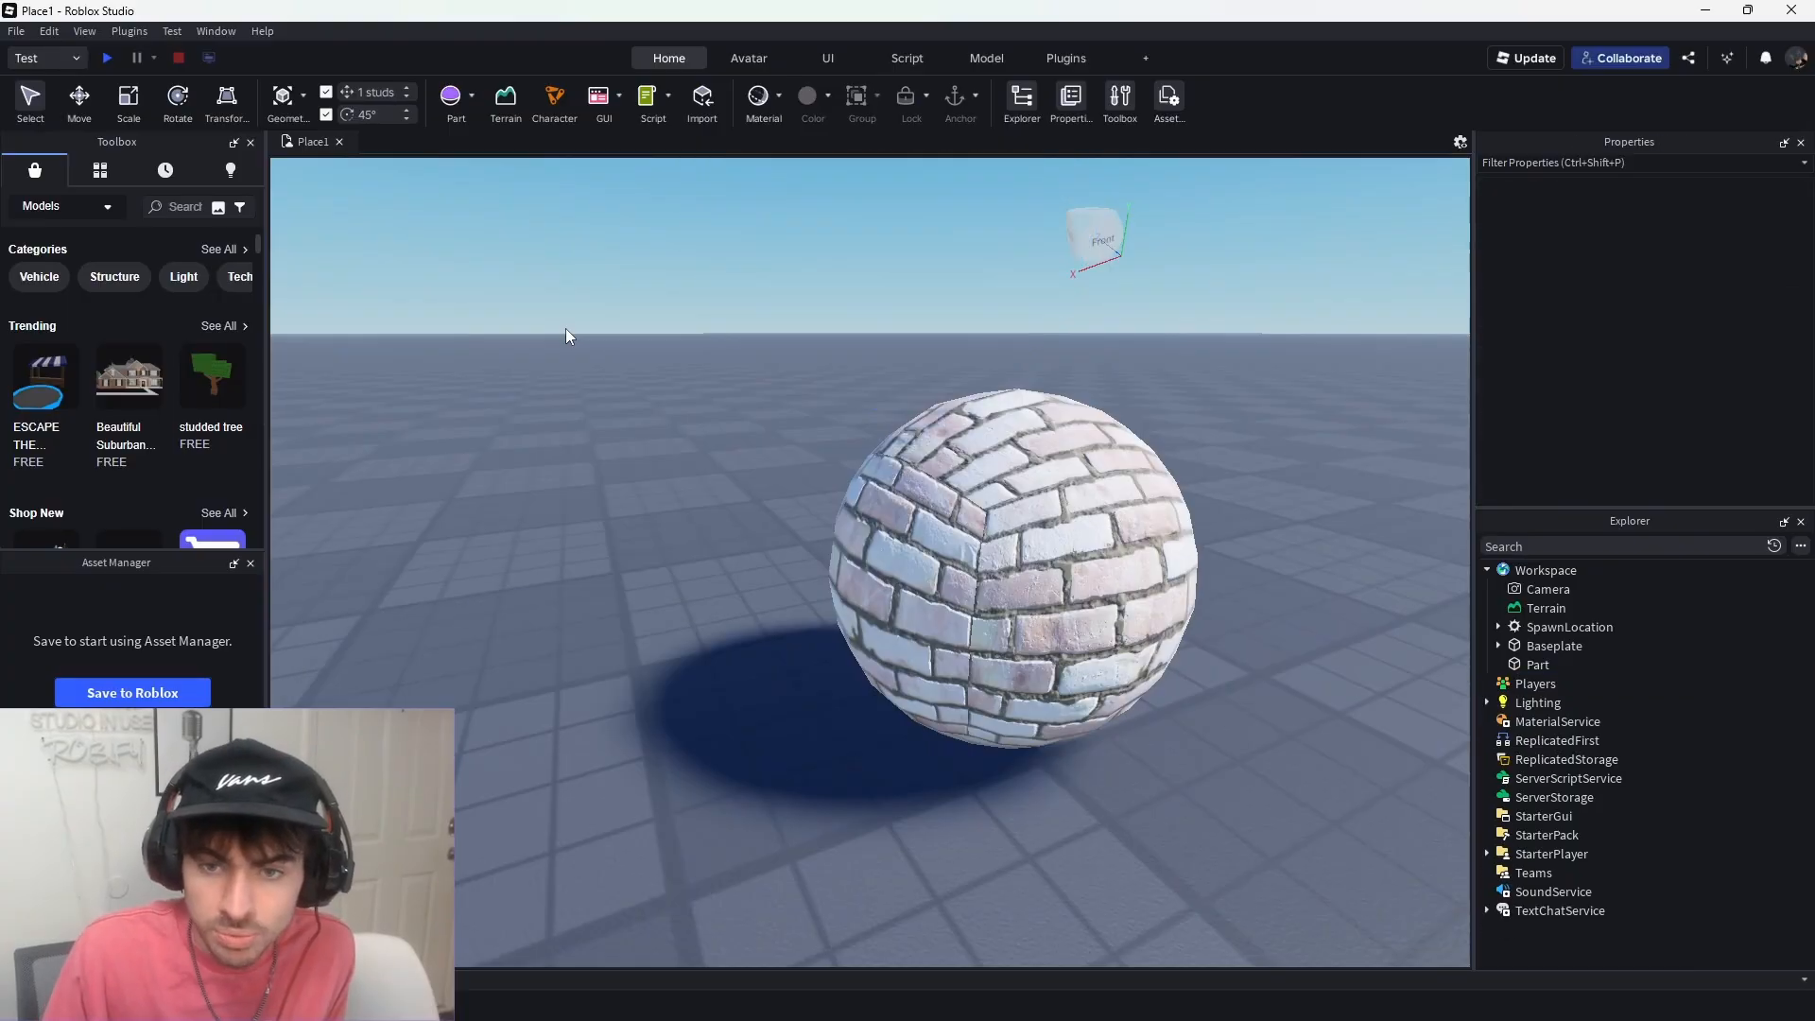
- Try the brick ball's Transparency at 1 and undo the change
{"action": "left_click", "coordinate": [979, 556]}
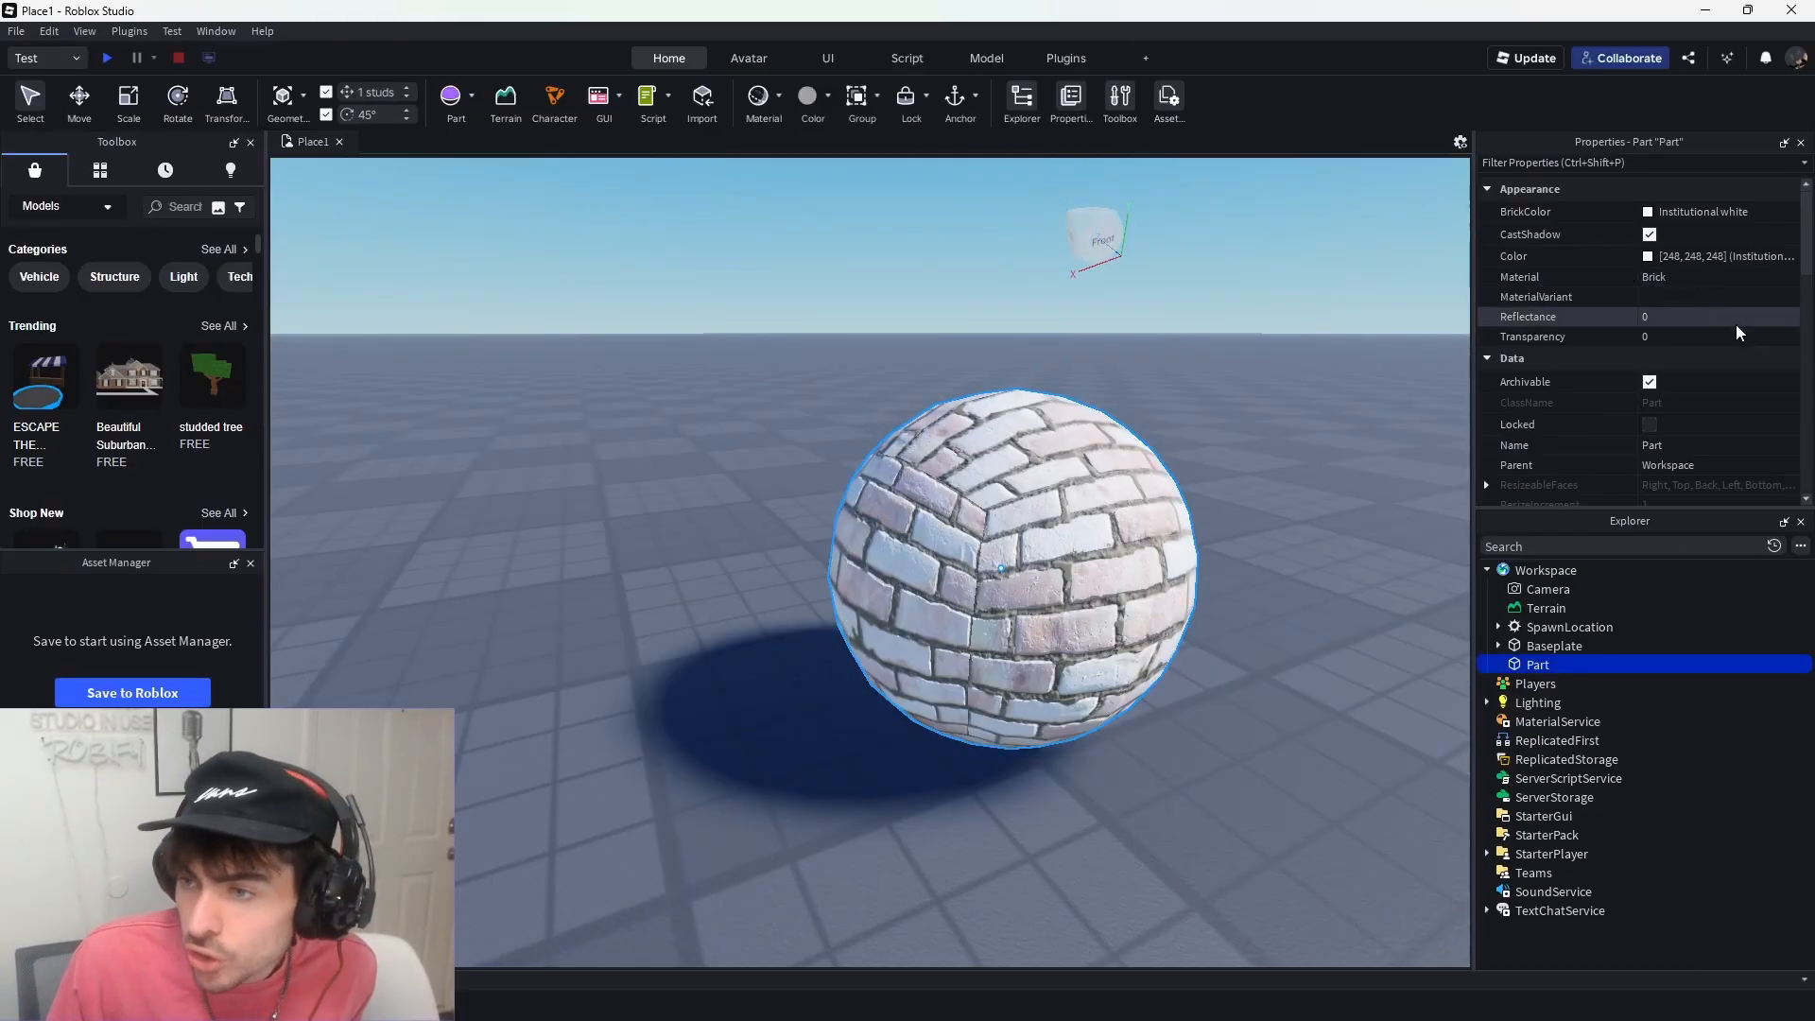
{"action": "left_click", "coordinate": [1563, 317]}
{"action": "left_click", "coordinate": [1594, 338]}
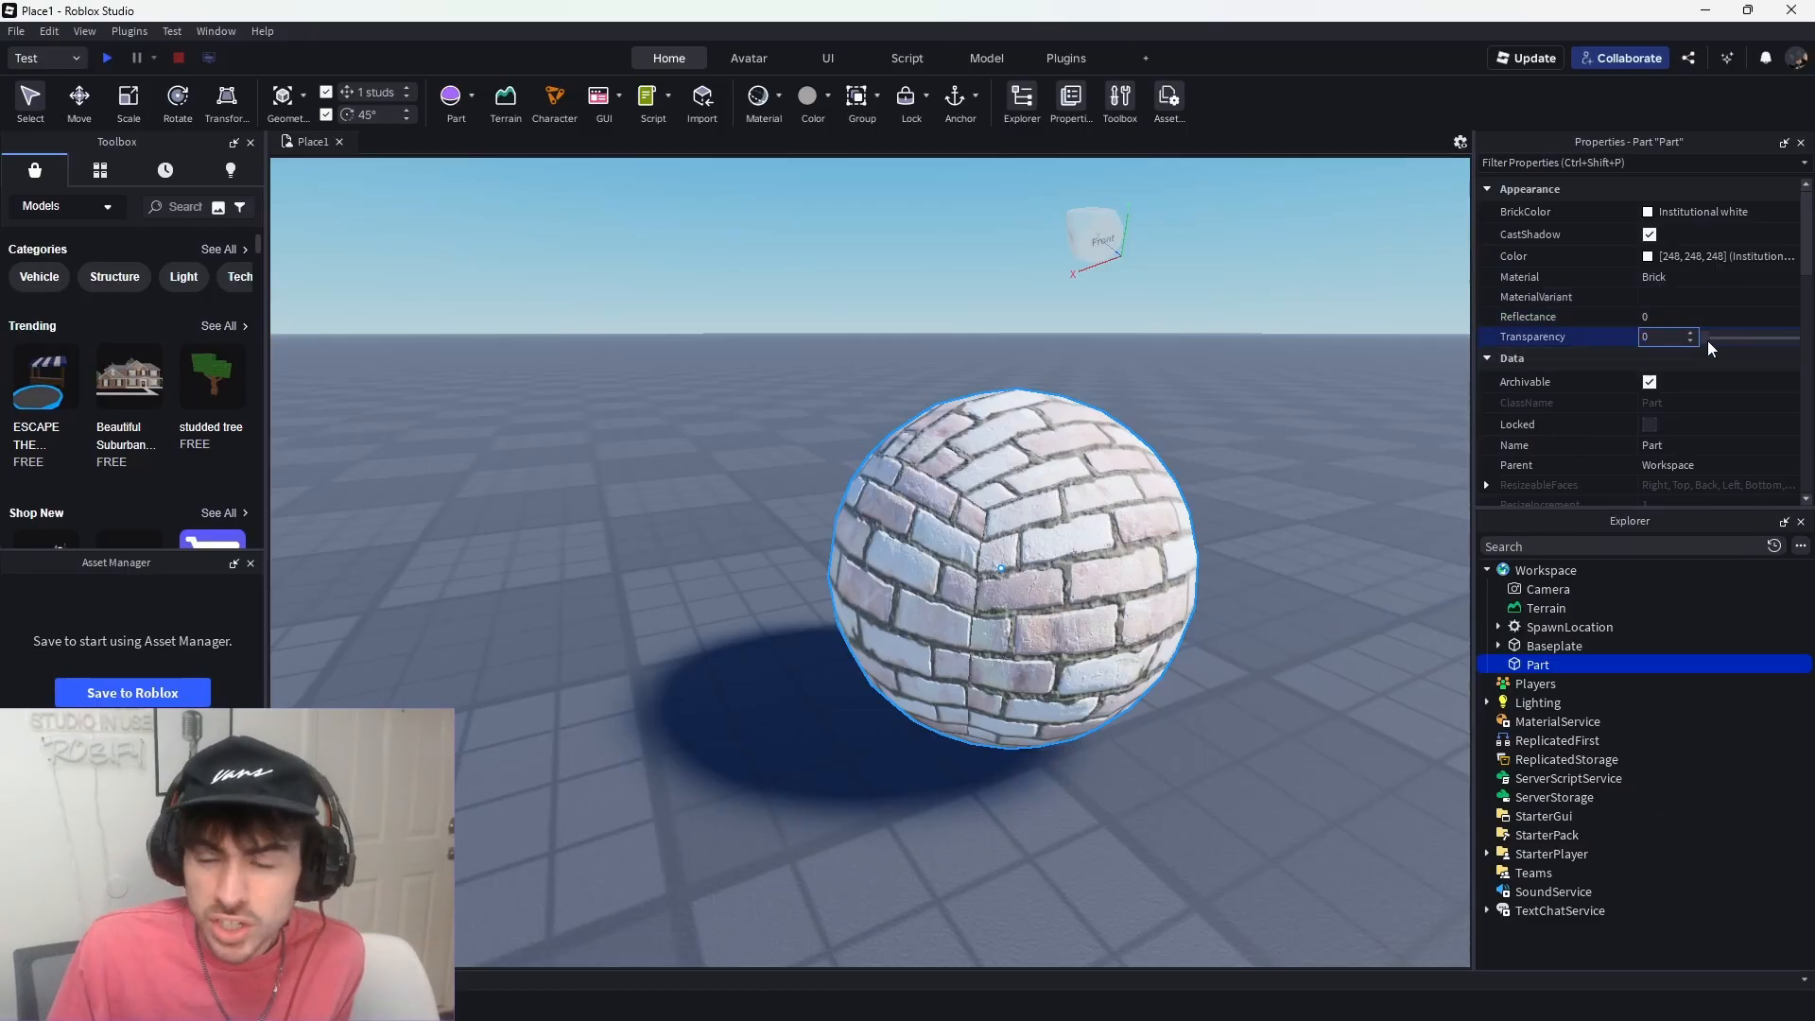
{"action": "left_click_drag", "start_coordinate": [1705, 343], "coordinate": [1807, 347]}
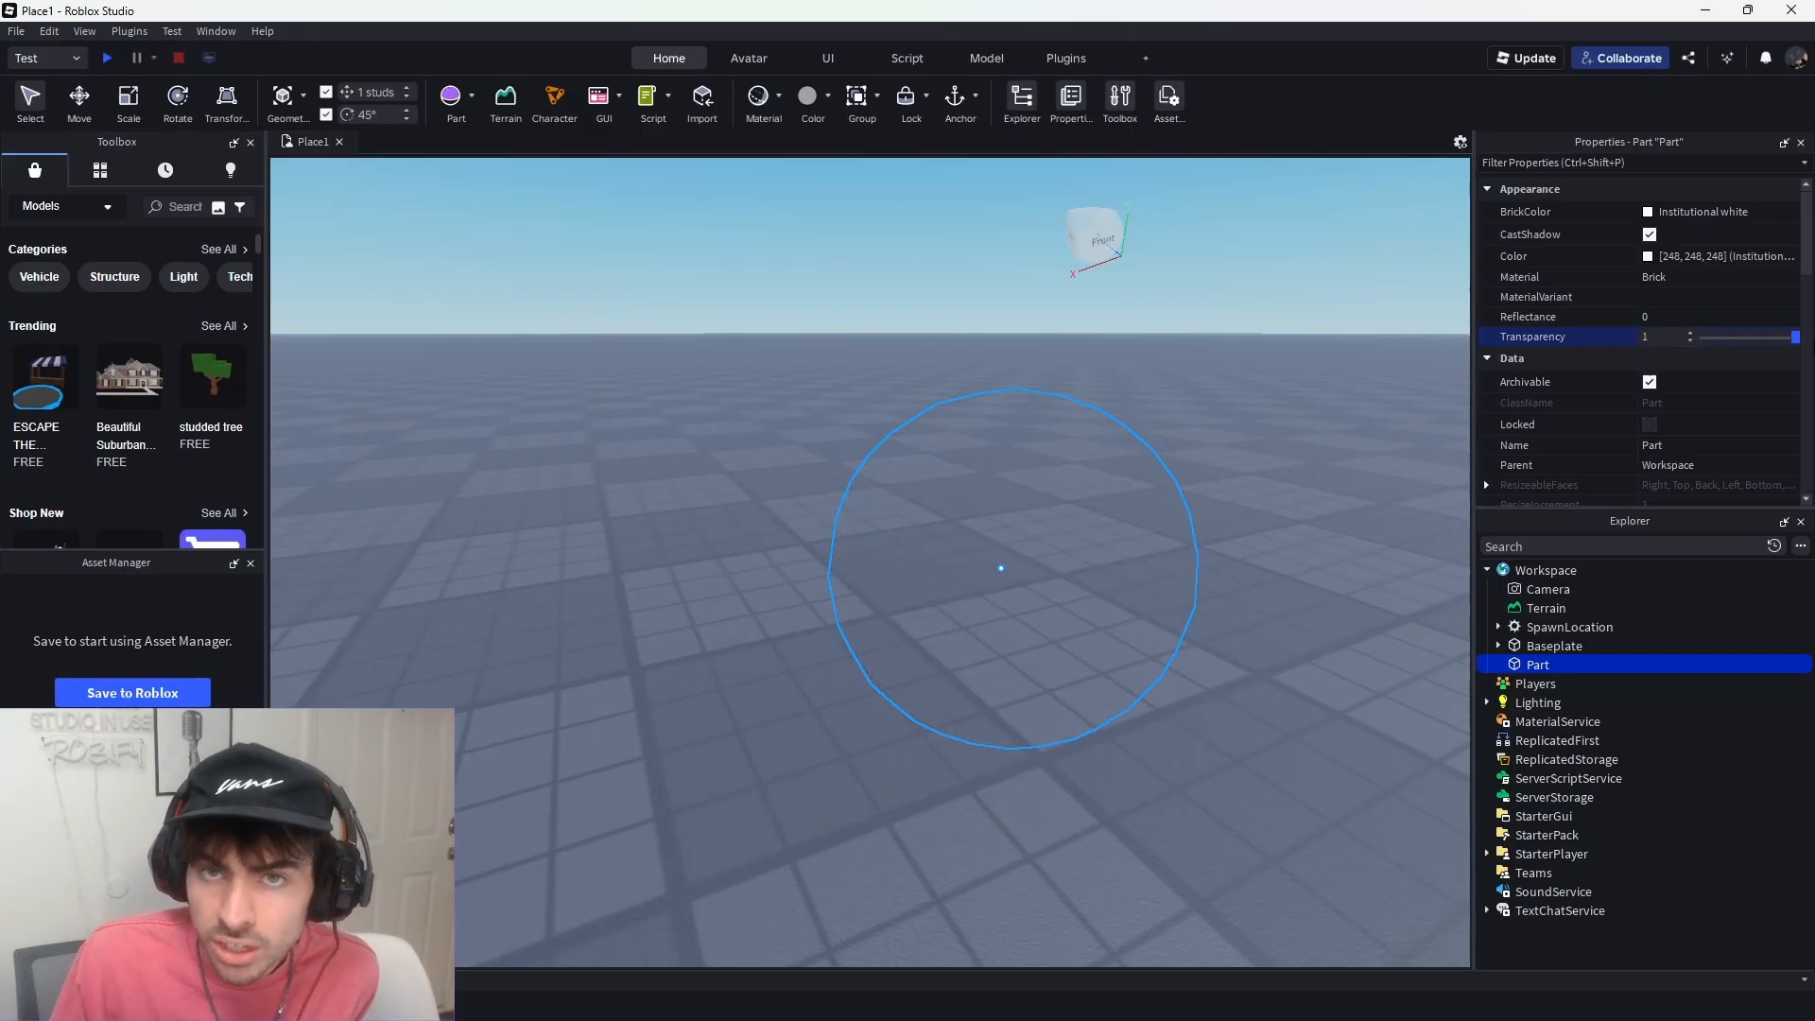
{"action": "key", "text": "ctrl+z"}
- Turn off CanCollide in the brick ball's Collision properties
{"action": "scroll", "coordinate": [1607, 310], "scroll_direction": "down", "scroll_amount": 4}
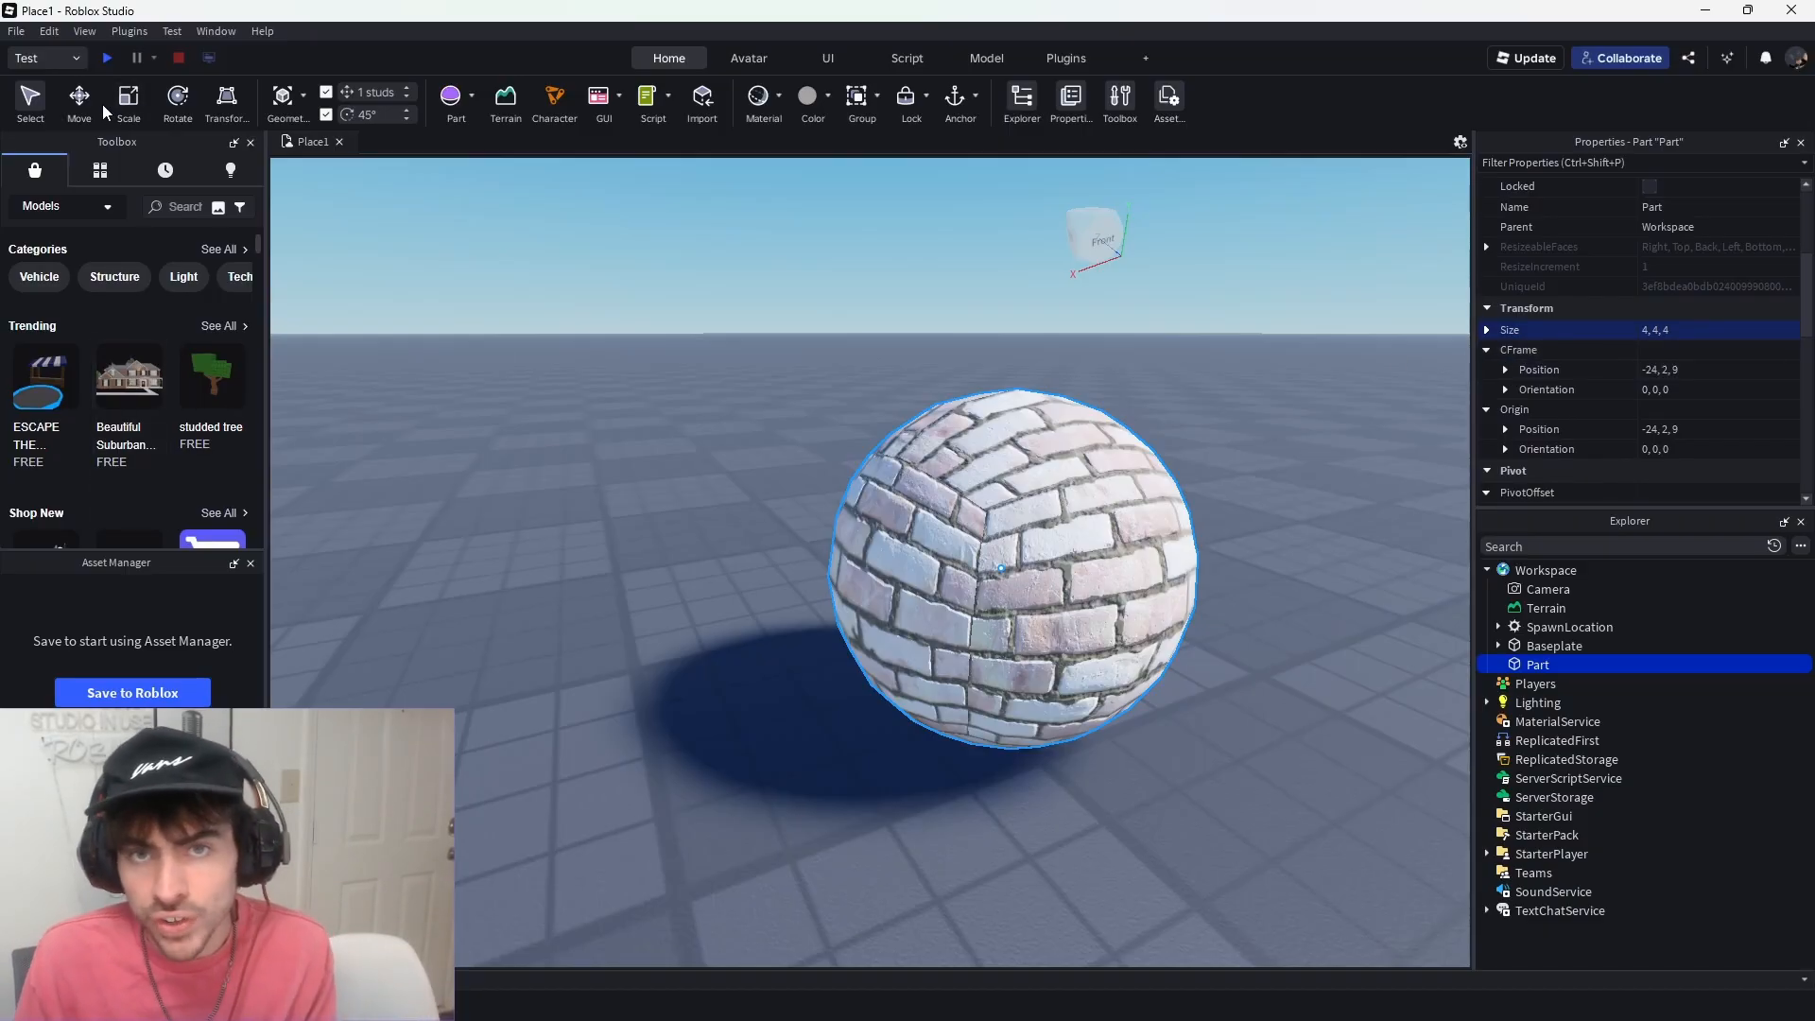
{"action": "scroll", "coordinate": [1668, 409], "scroll_direction": "down", "scroll_amount": 3}
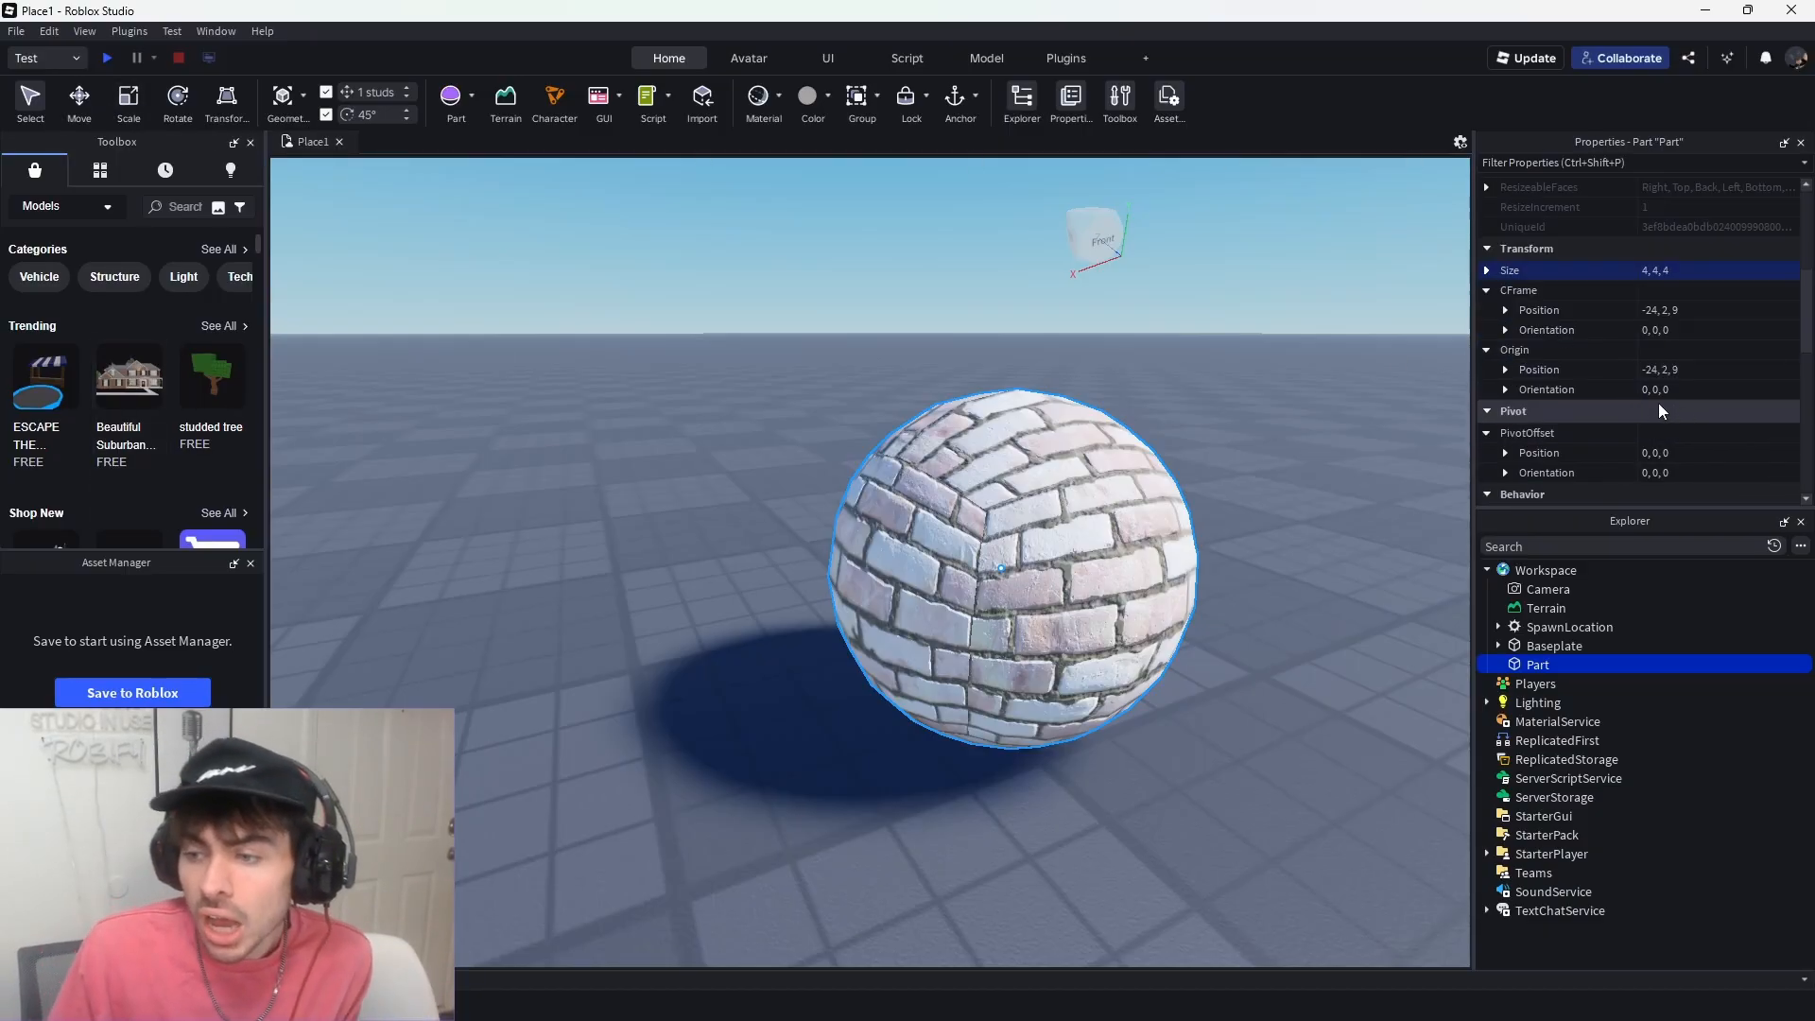
{"action": "scroll", "coordinate": [1661, 408], "scroll_direction": "down", "scroll_amount": 4}
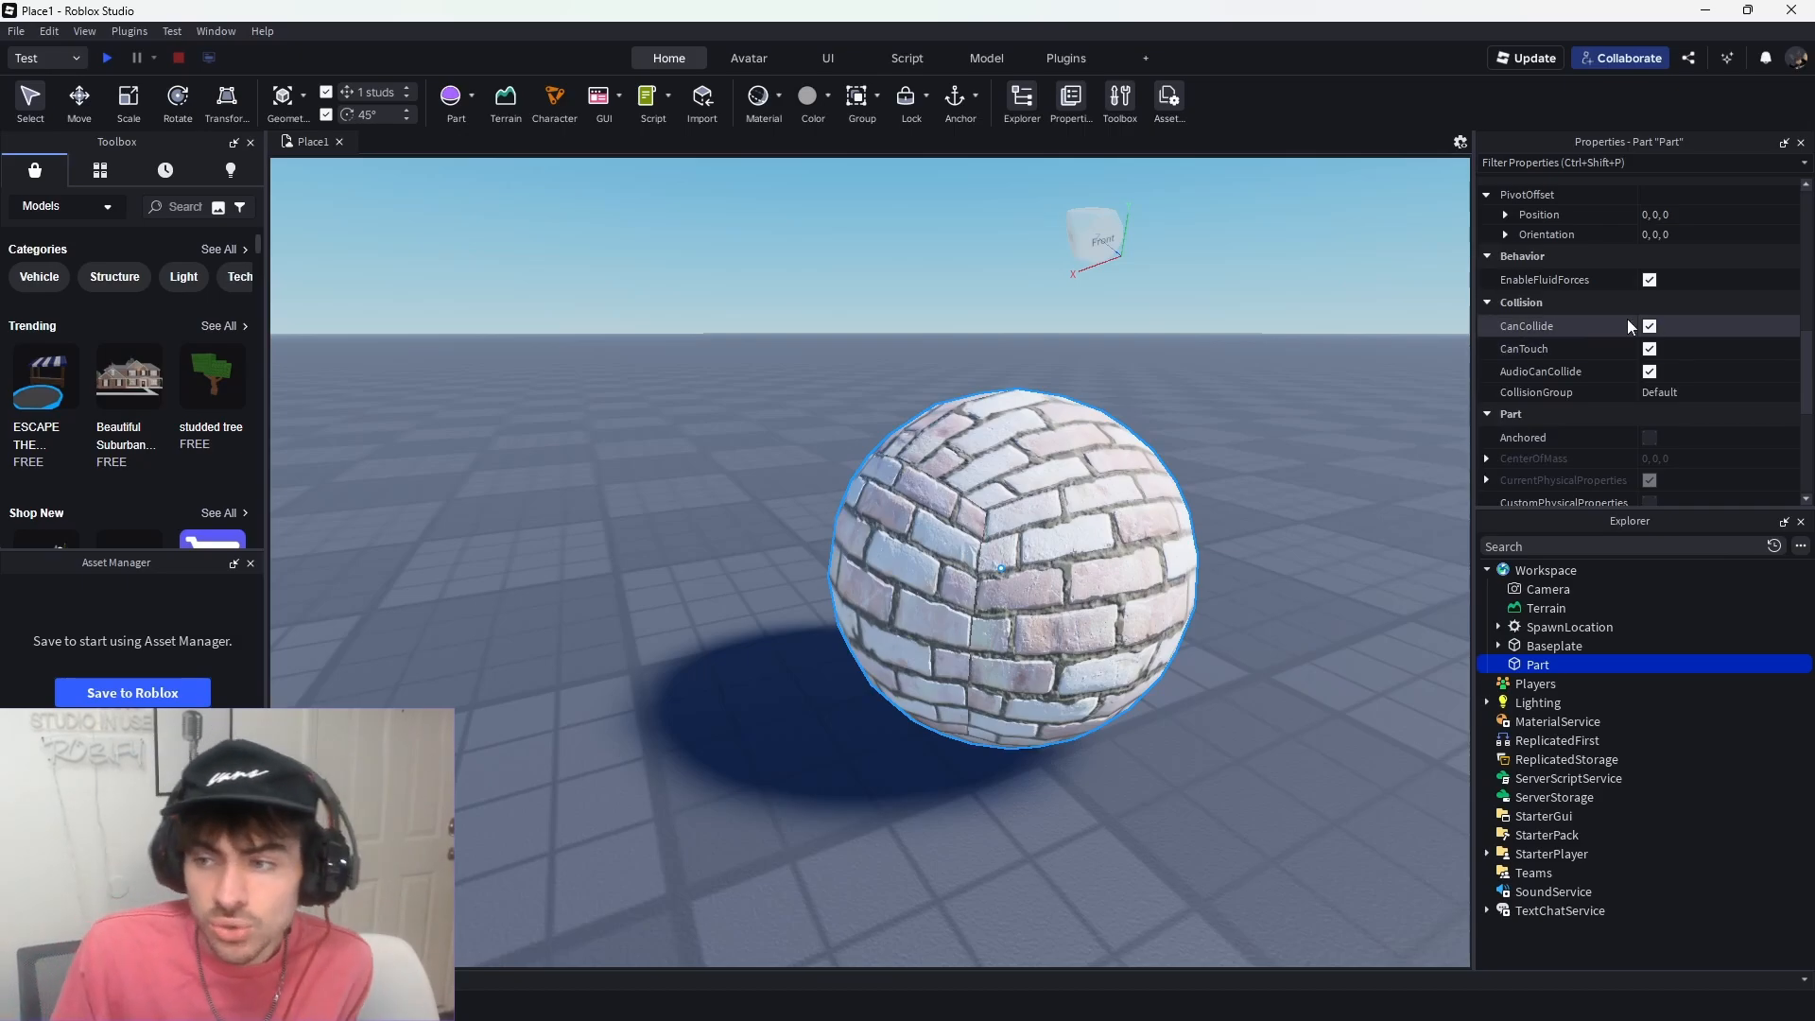
{"action": "left_click", "coordinate": [1649, 326]}
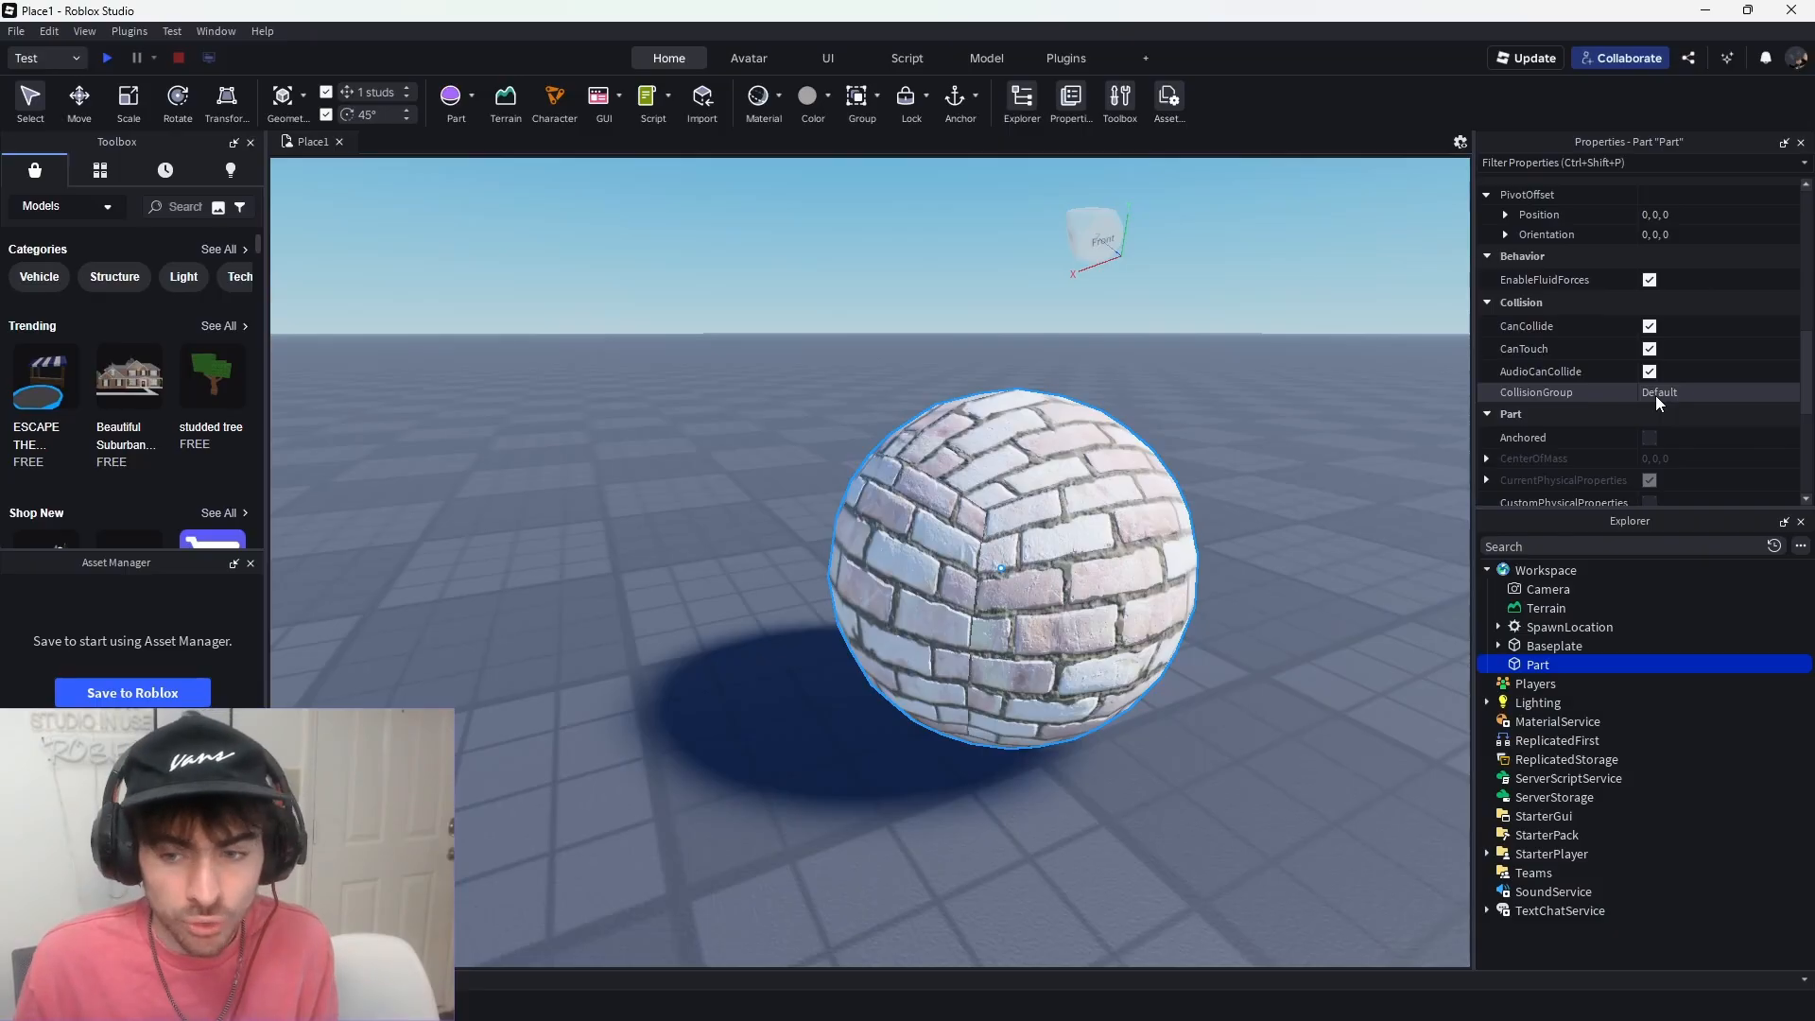
{"action": "left_click", "coordinate": [1650, 326]}
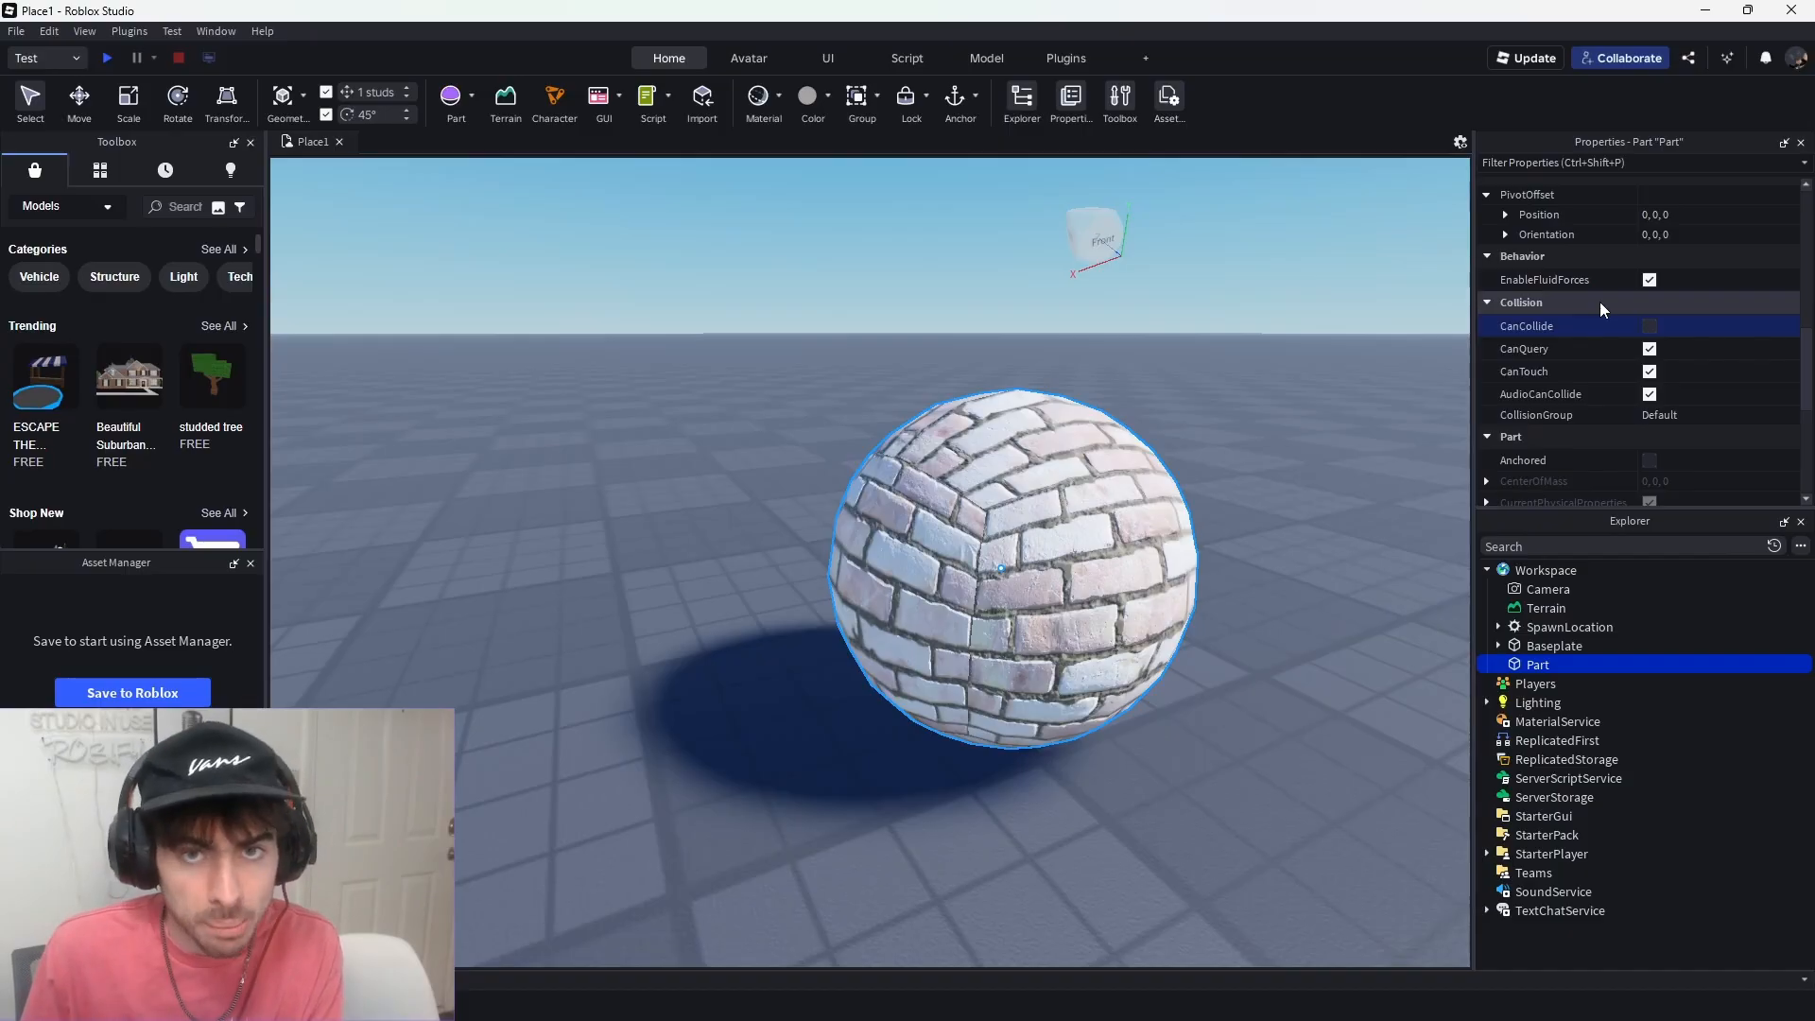
- Insert a block part beside the brick ball and scale it down to a small cube
{"action": "right_click_drag", "start_coordinate": [441, 357], "coordinate": [499, 427]}
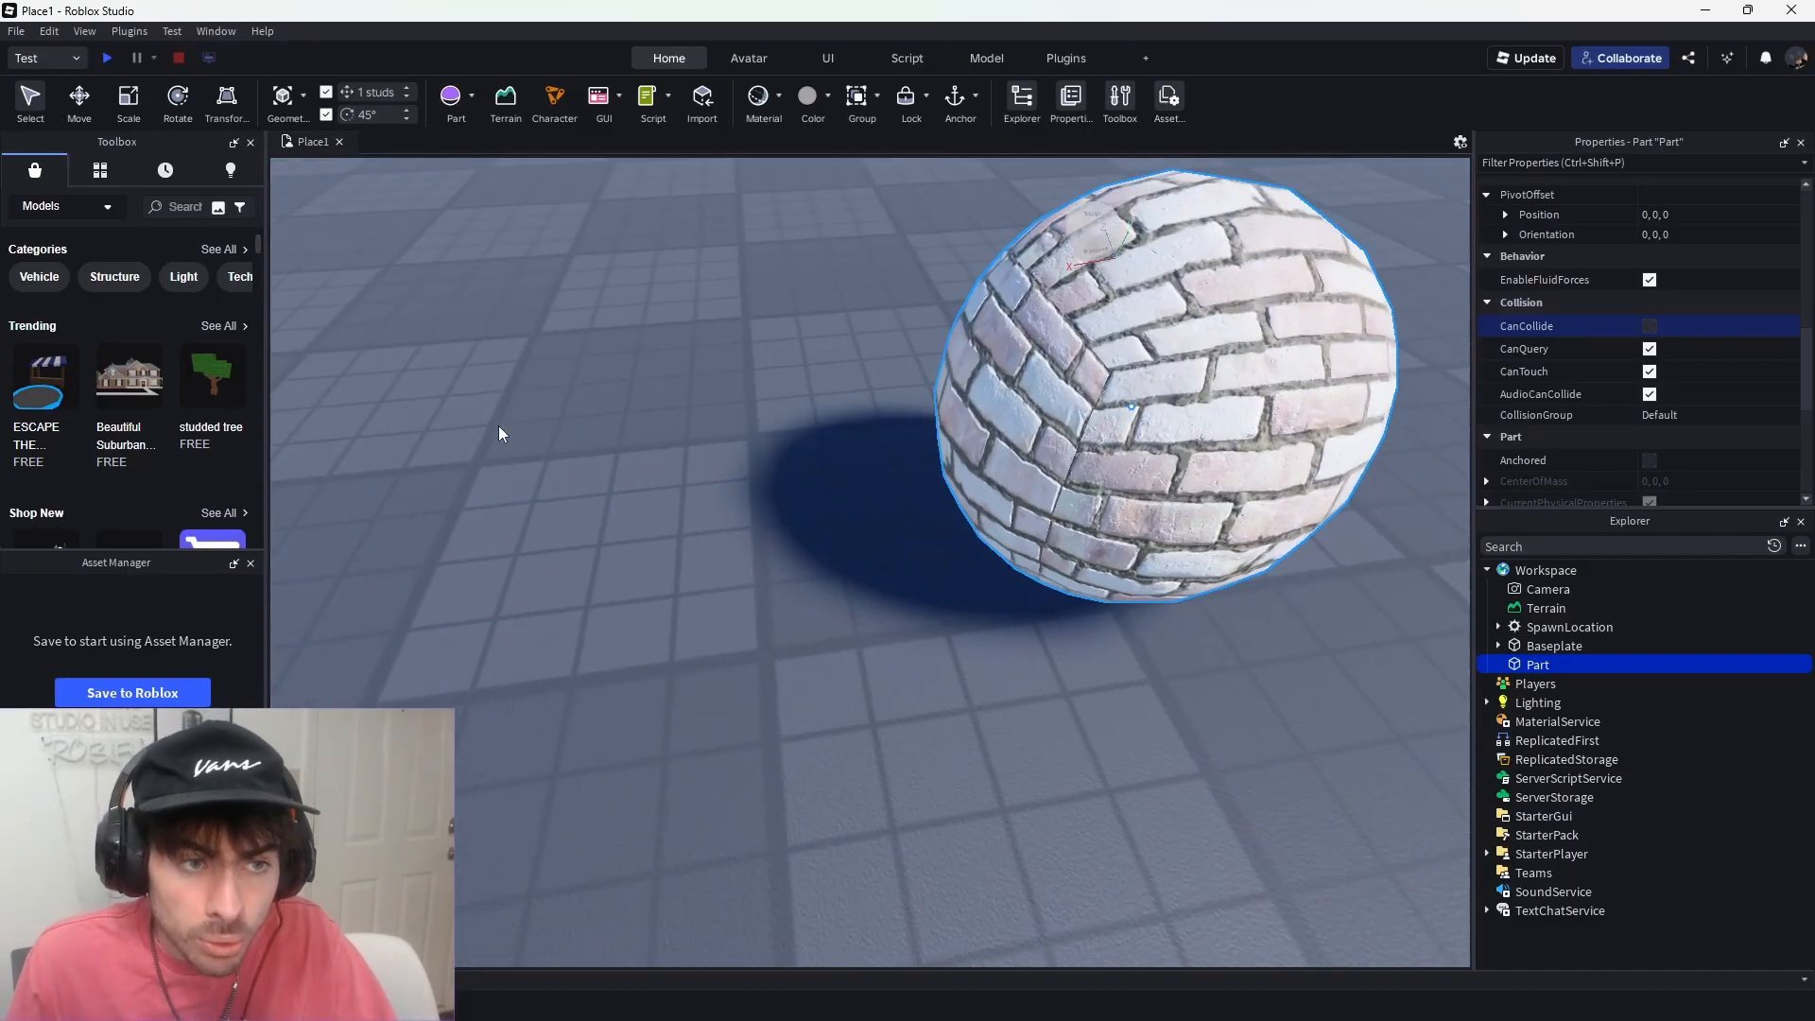
{"action": "left_click", "coordinate": [496, 118]}
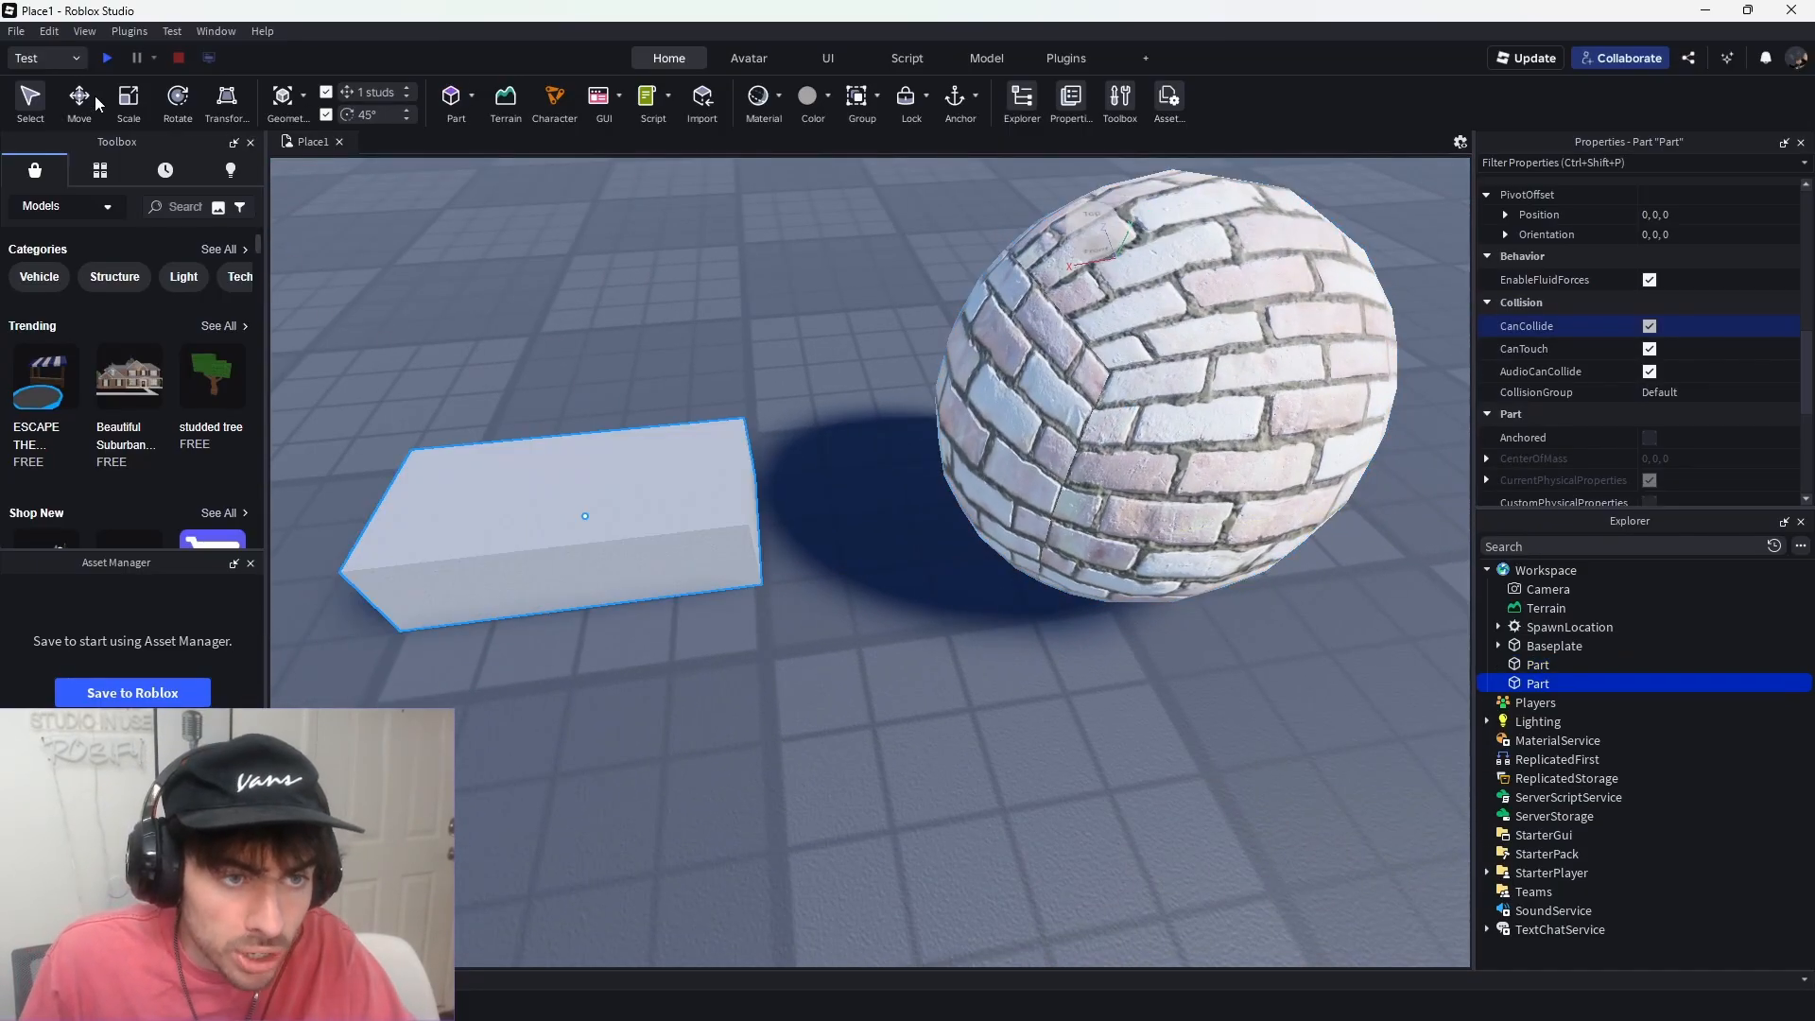
{"action": "left_click", "coordinate": [127, 100]}
{"action": "left_click_drag", "start_coordinate": [796, 484], "coordinate": [538, 515]}
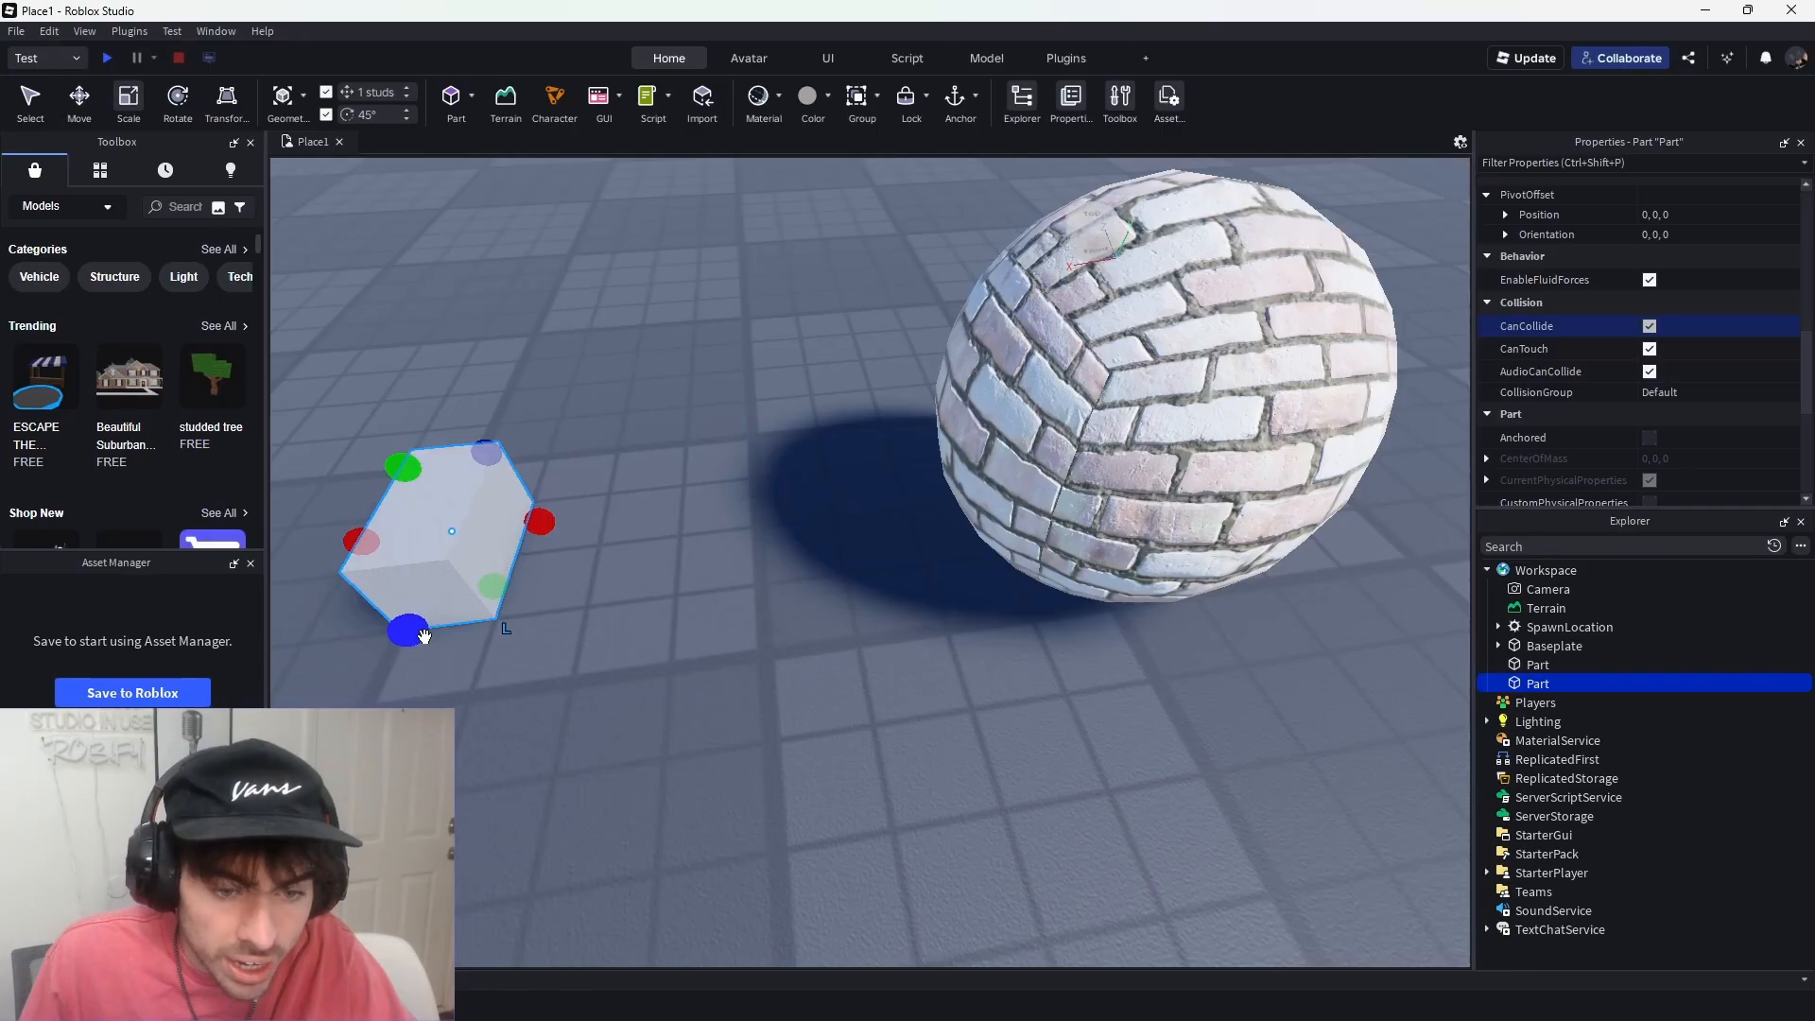
{"action": "left_click_drag", "start_coordinate": [418, 634], "coordinate": [446, 562]}
- Move the brick ball over the small cube so that the two parts overlap
{"action": "left_click_drag", "start_coordinate": [1271, 406], "coordinate": [901, 621]}
{"action": "left_click", "coordinate": [905, 713]}
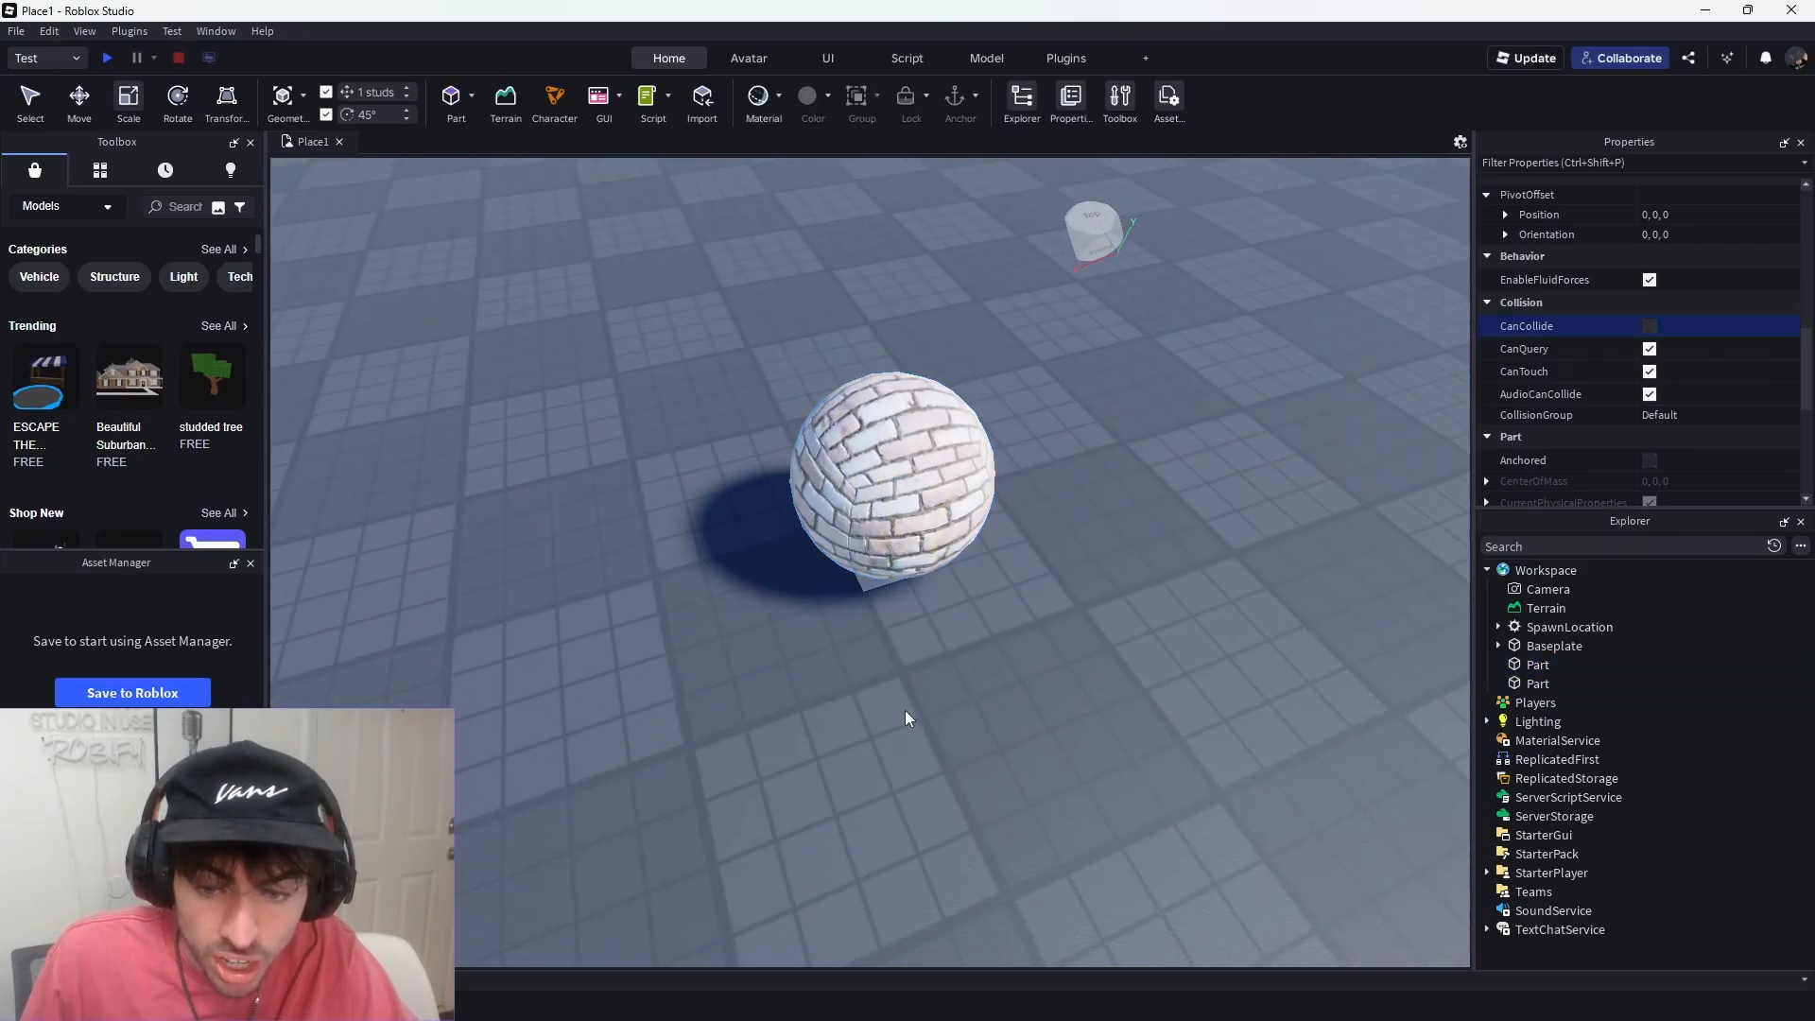
{"action": "right_click_drag", "start_coordinate": [905, 713], "coordinate": [905, 713]}
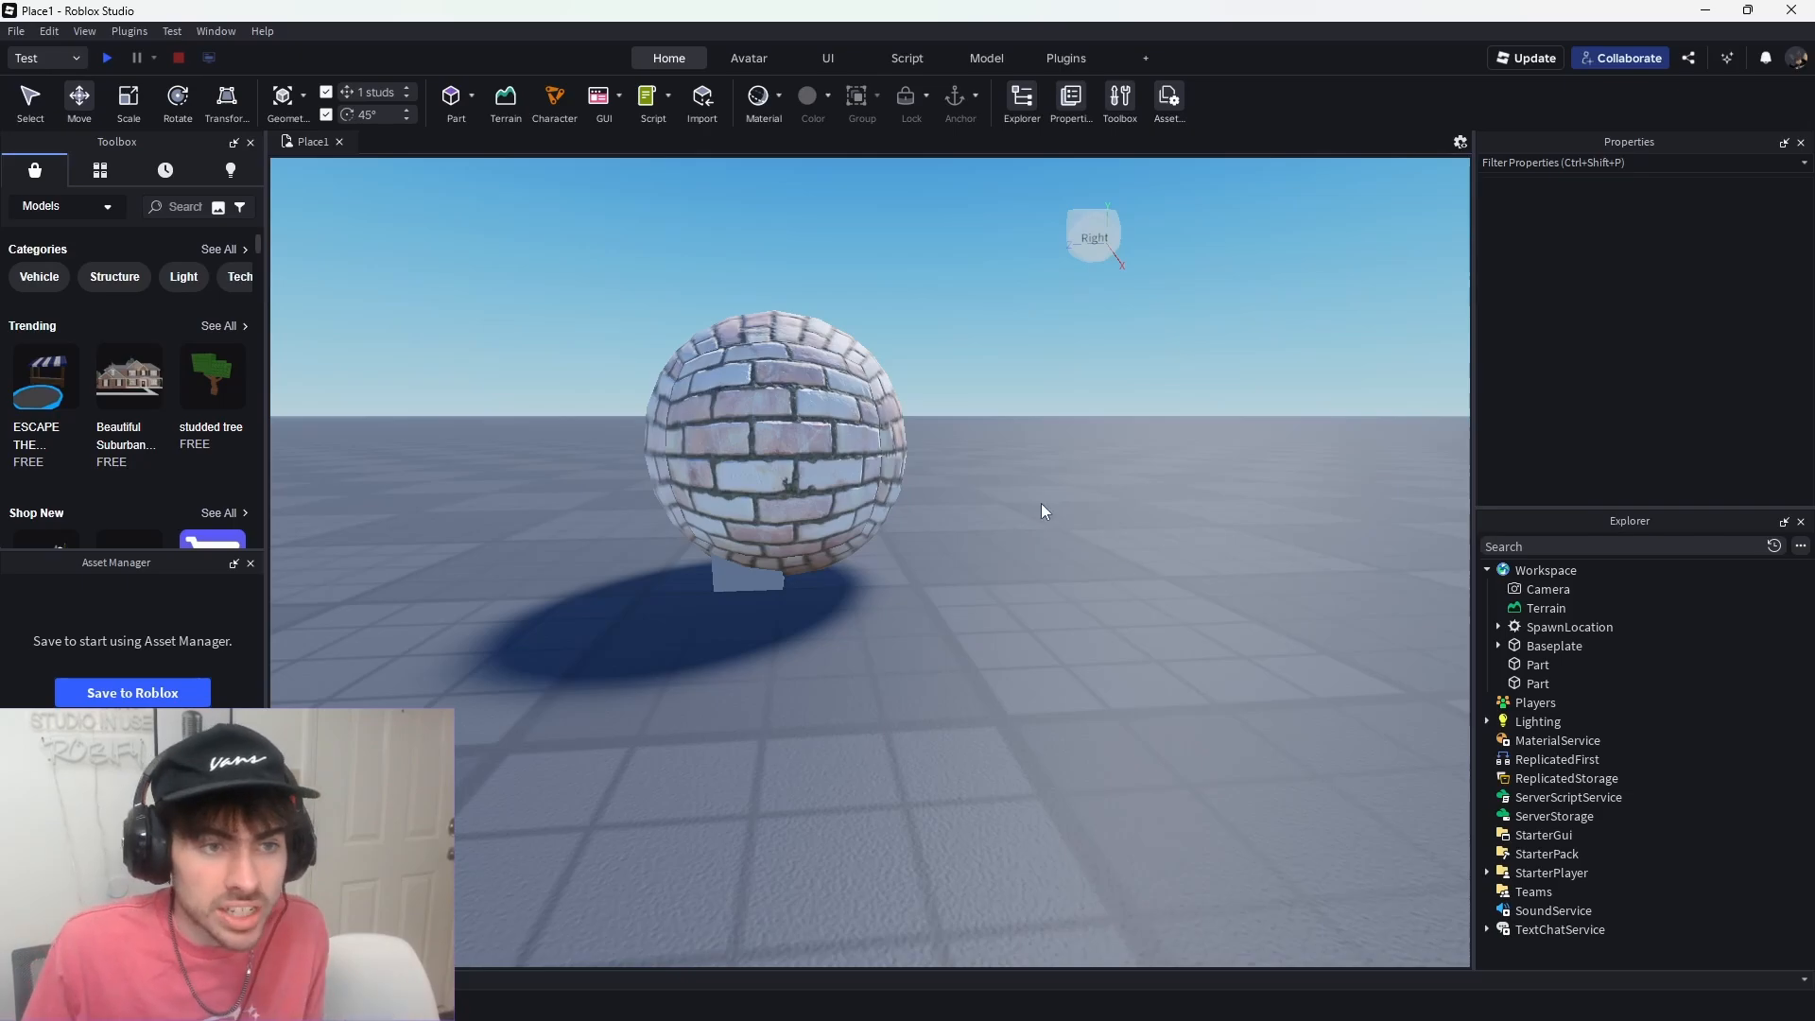
- Scale the brick ball down above the cube and enlarge it slightly so it overlaps the cube's upper part
{"action": "left_click", "coordinate": [850, 454]}
{"action": "left_click", "coordinate": [132, 102]}
{"action": "left_click_drag", "start_coordinate": [944, 445], "coordinate": [818, 446]}
{"action": "left_click", "coordinate": [490, 359]}
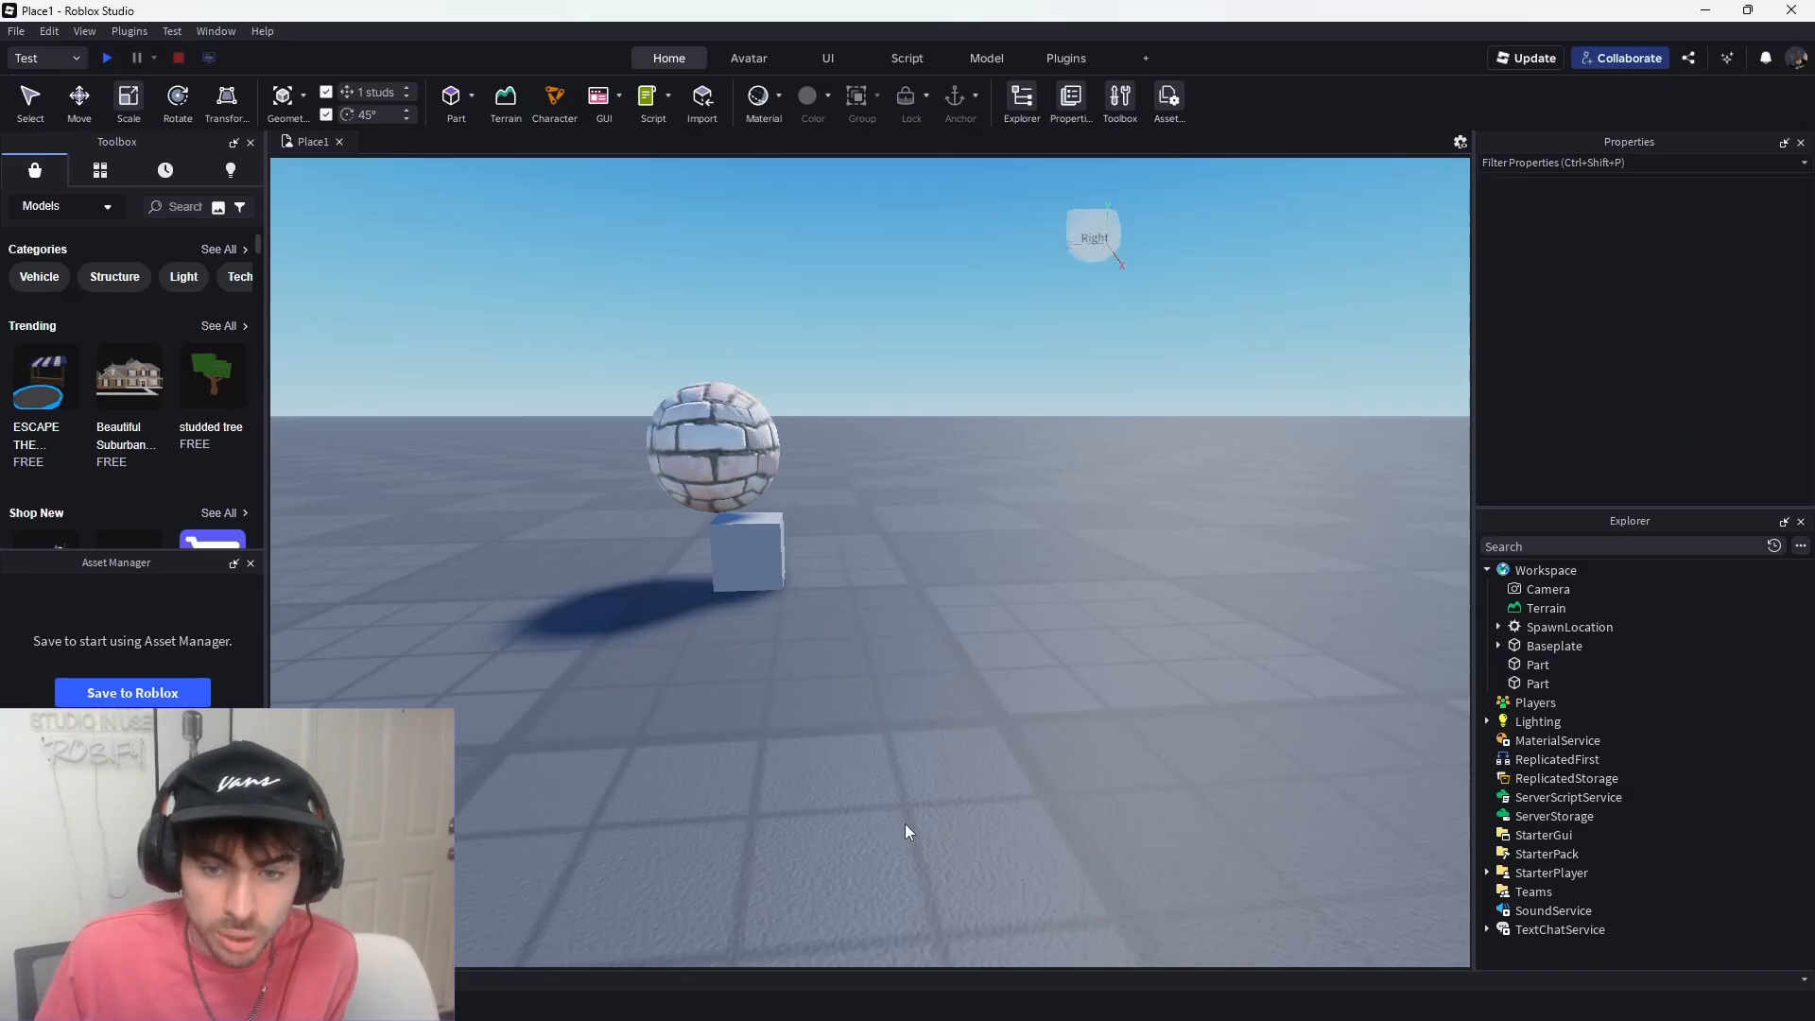
{"action": "left_click", "coordinate": [742, 548]}
{"action": "mouse_move", "coordinate": [760, 479]}
{"action": "left_mouse_down"}
{"action": "mouse_move", "coordinate": [752, 407]}
{"action": "mouse_move", "coordinate": [701, 453]}
{"action": "mouse_move", "coordinate": [745, 456]}
{"action": "left_mouse_up"}
{"action": "left_click", "coordinate": [959, 548]}
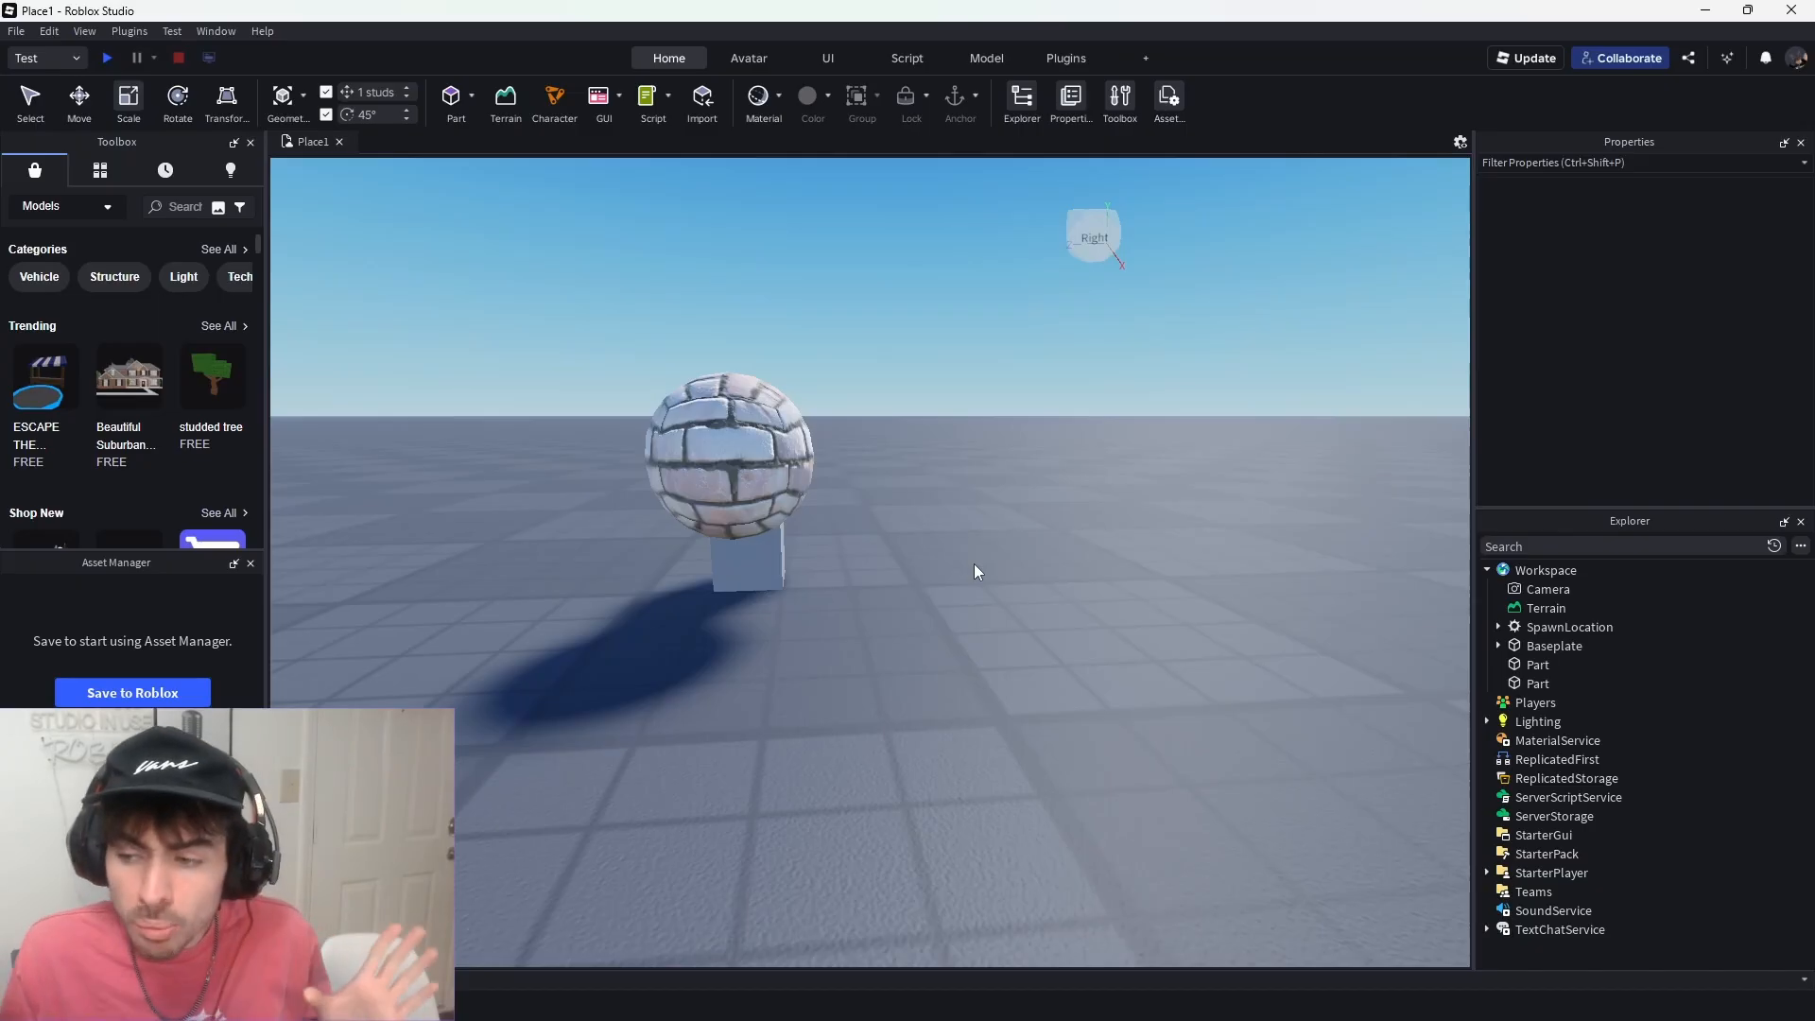
- Examine the brick ball's Collision properties, including CanQuery
{"action": "left_click", "coordinate": [738, 464]}
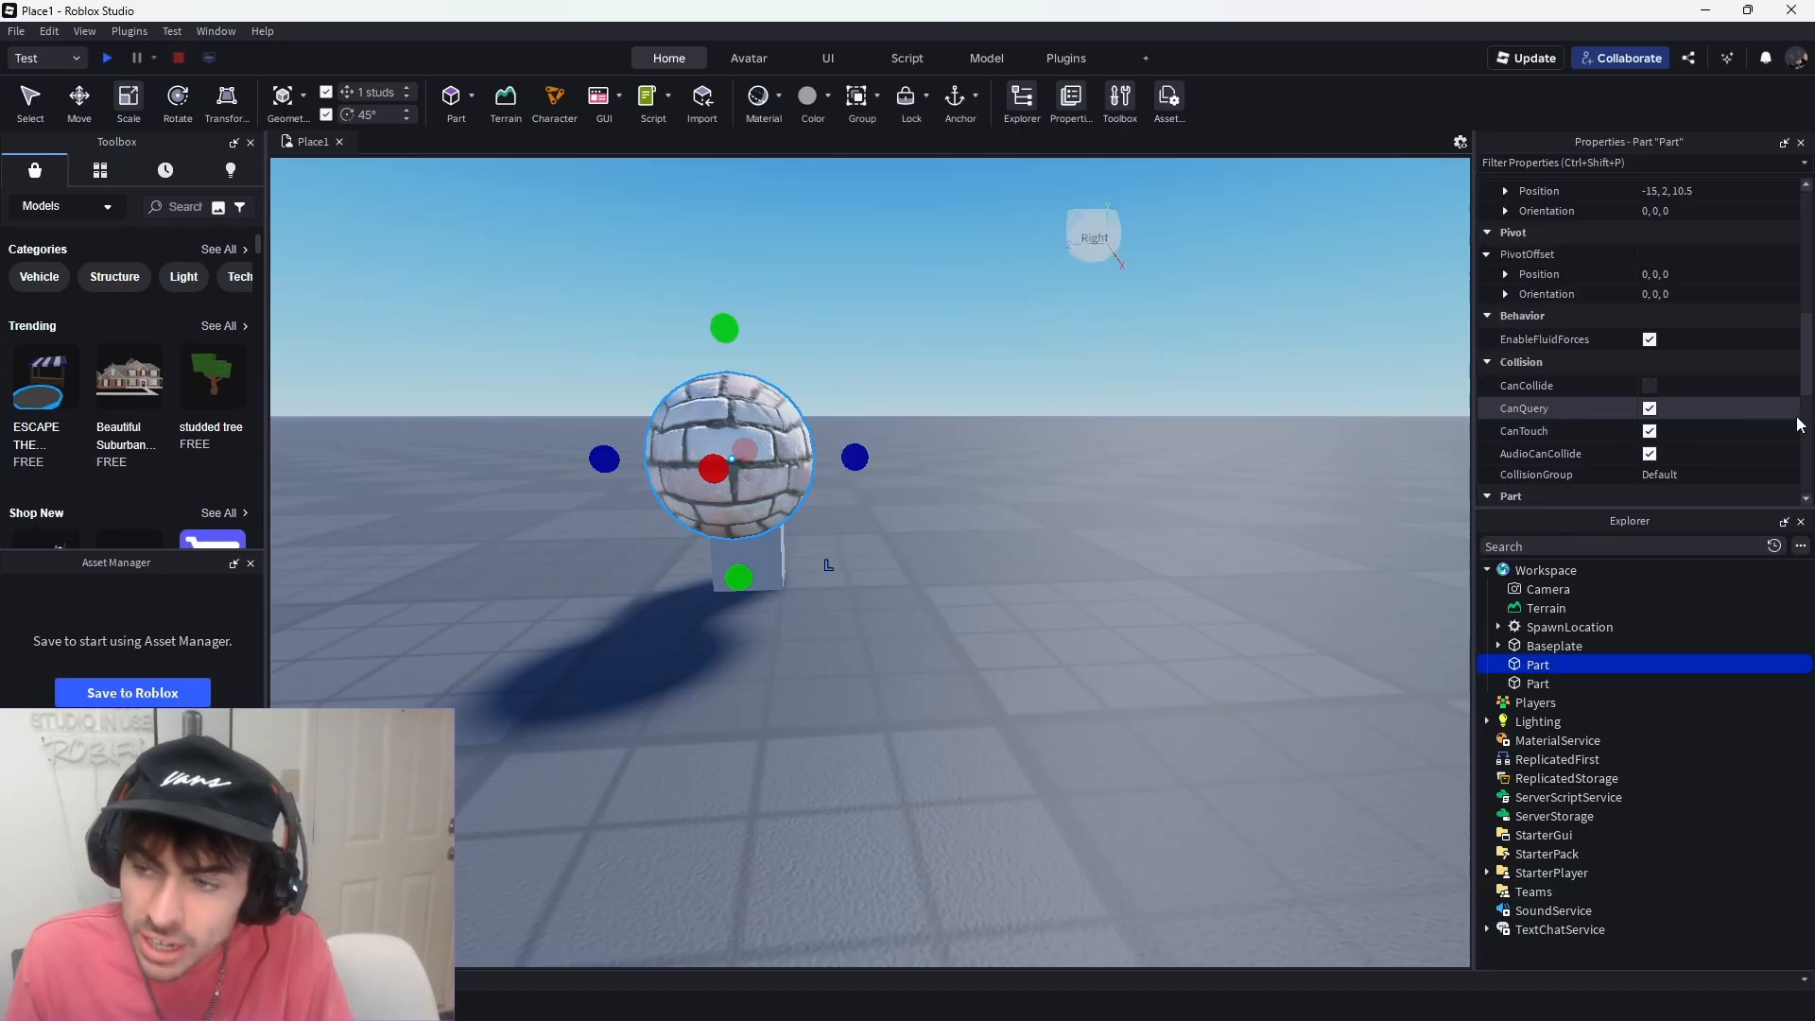
{"action": "left_click", "coordinate": [1650, 408]}
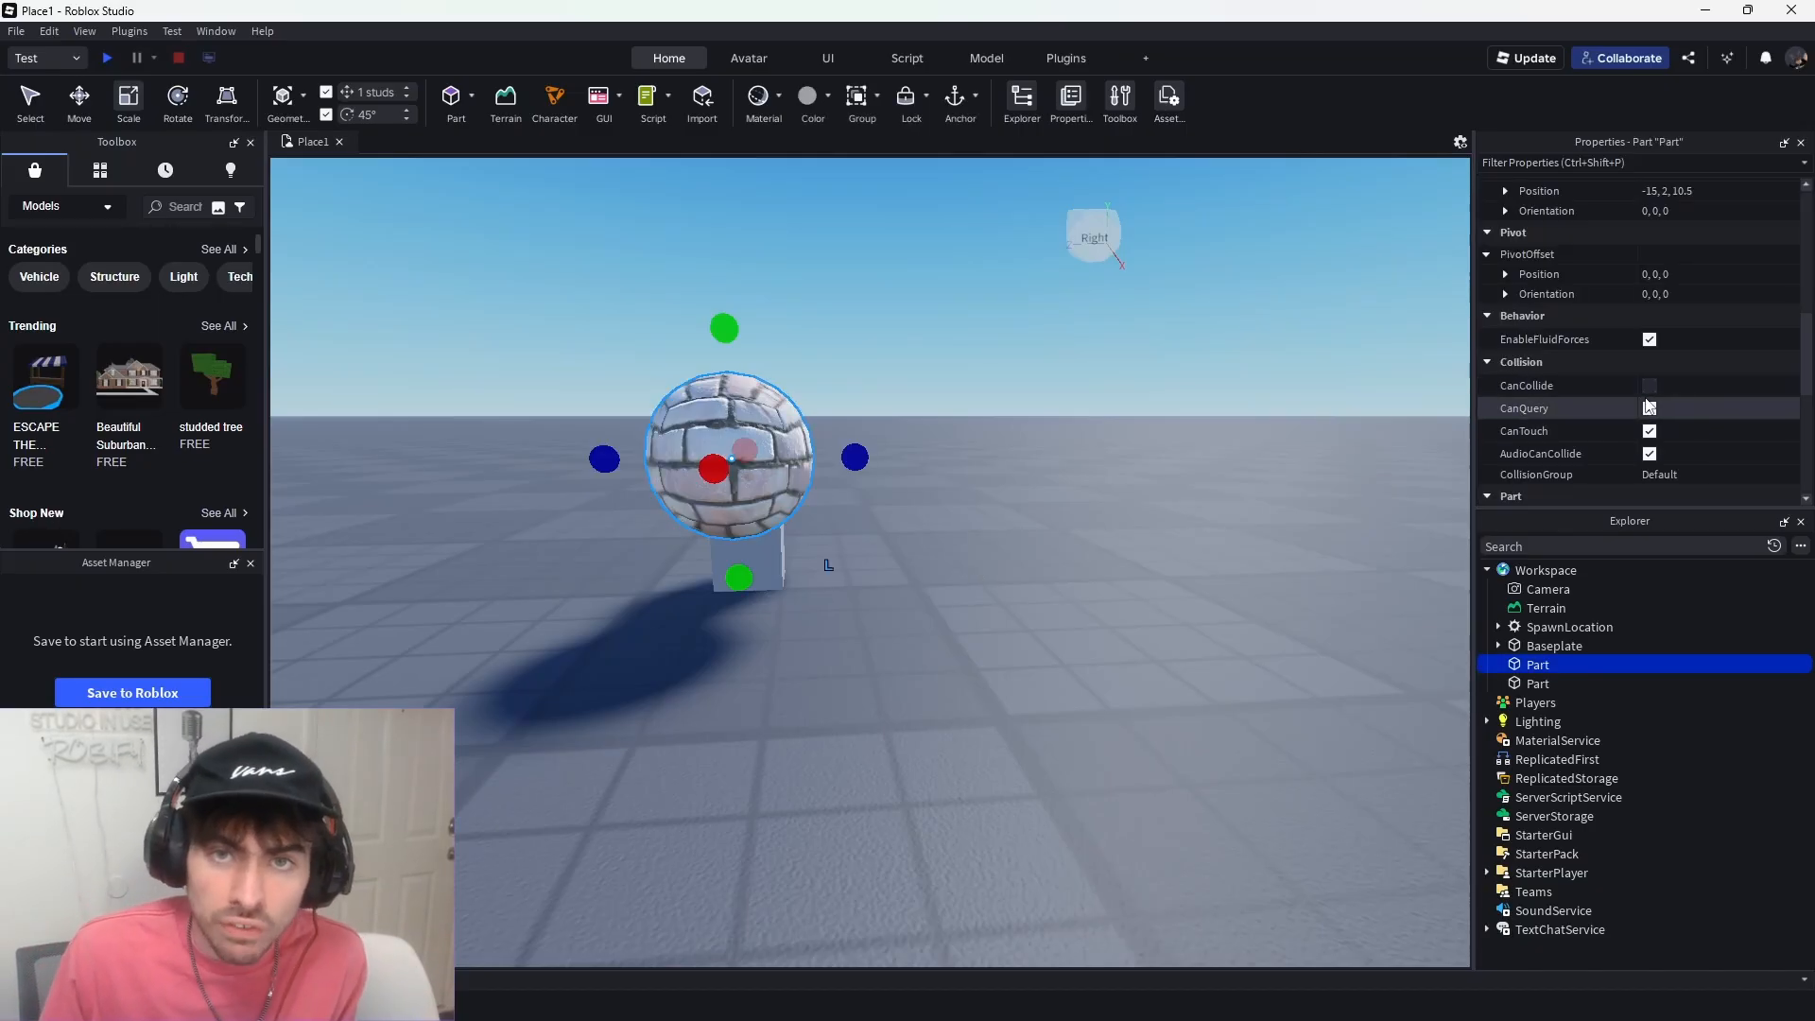
{"action": "scroll", "coordinate": [1655, 410], "scroll_direction": "down", "scroll_amount": 2}
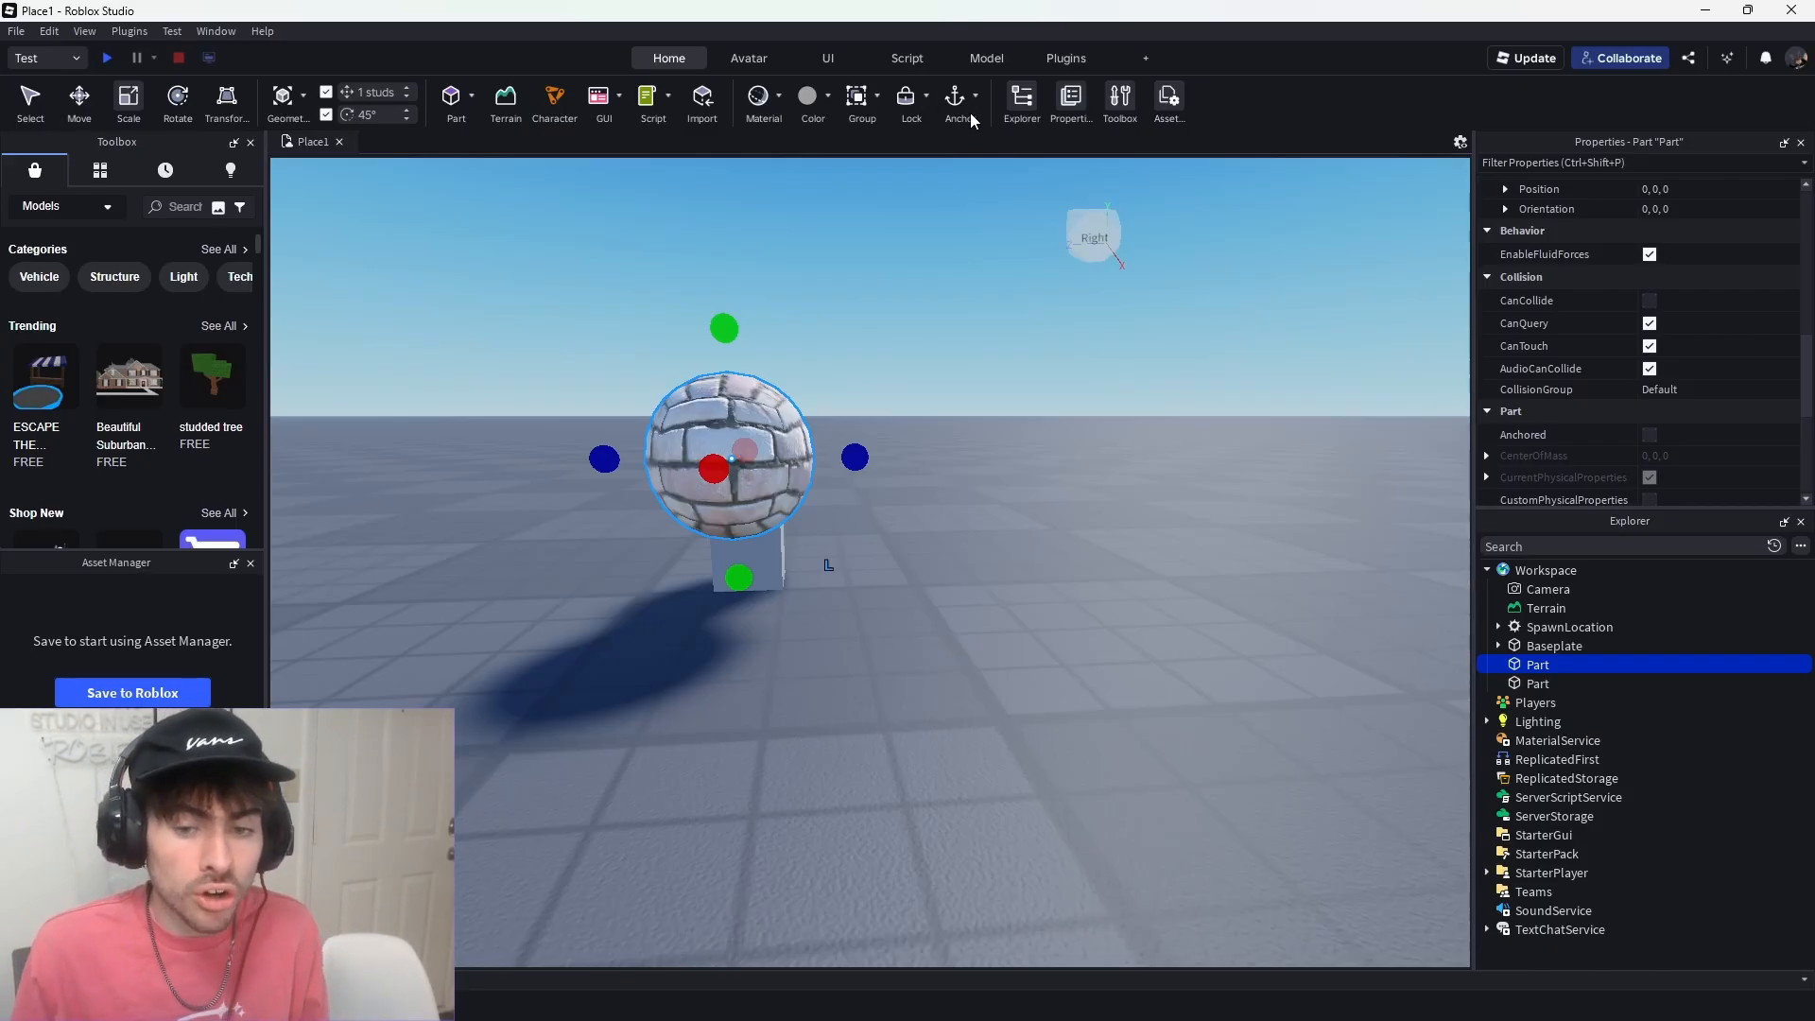
- Reselect the brick ball and enlarge it toward the spawn location
{"action": "left_click", "coordinate": [829, 537]}
{"action": "left_click", "coordinate": [756, 473]}
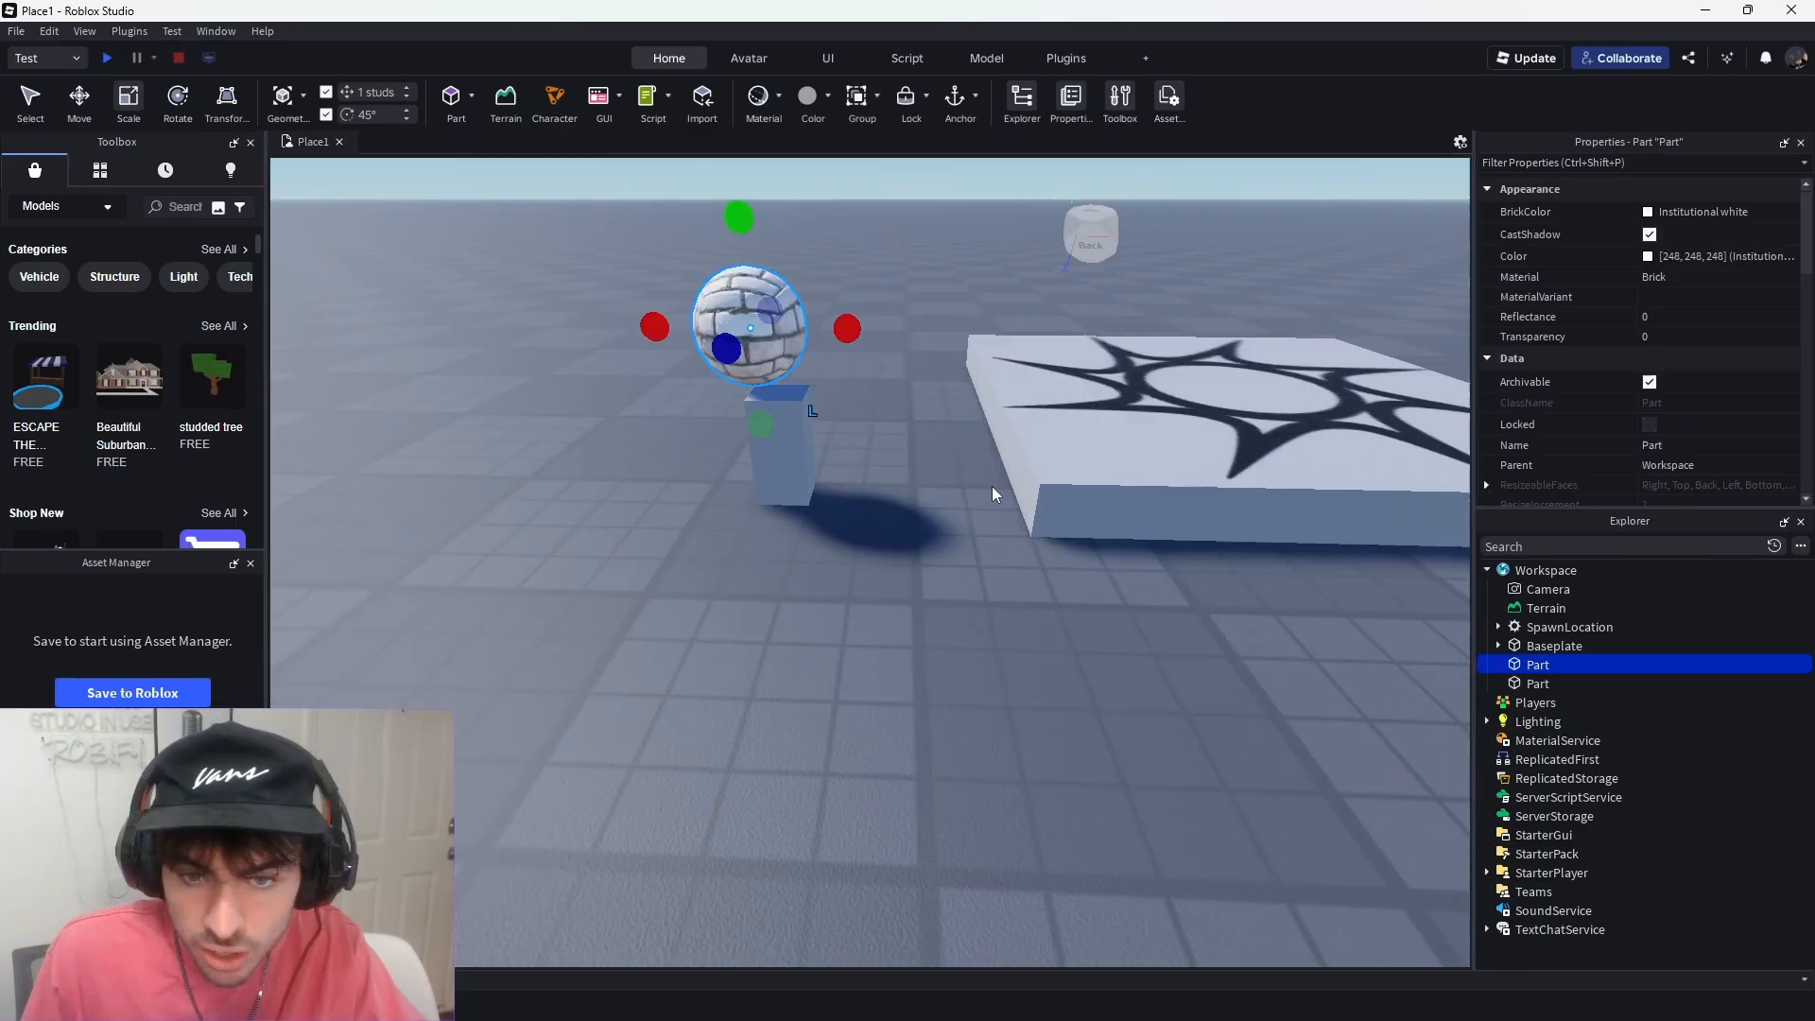
{"action": "scroll", "coordinate": [991, 486], "scroll_direction": "down", "scroll_amount": 2}
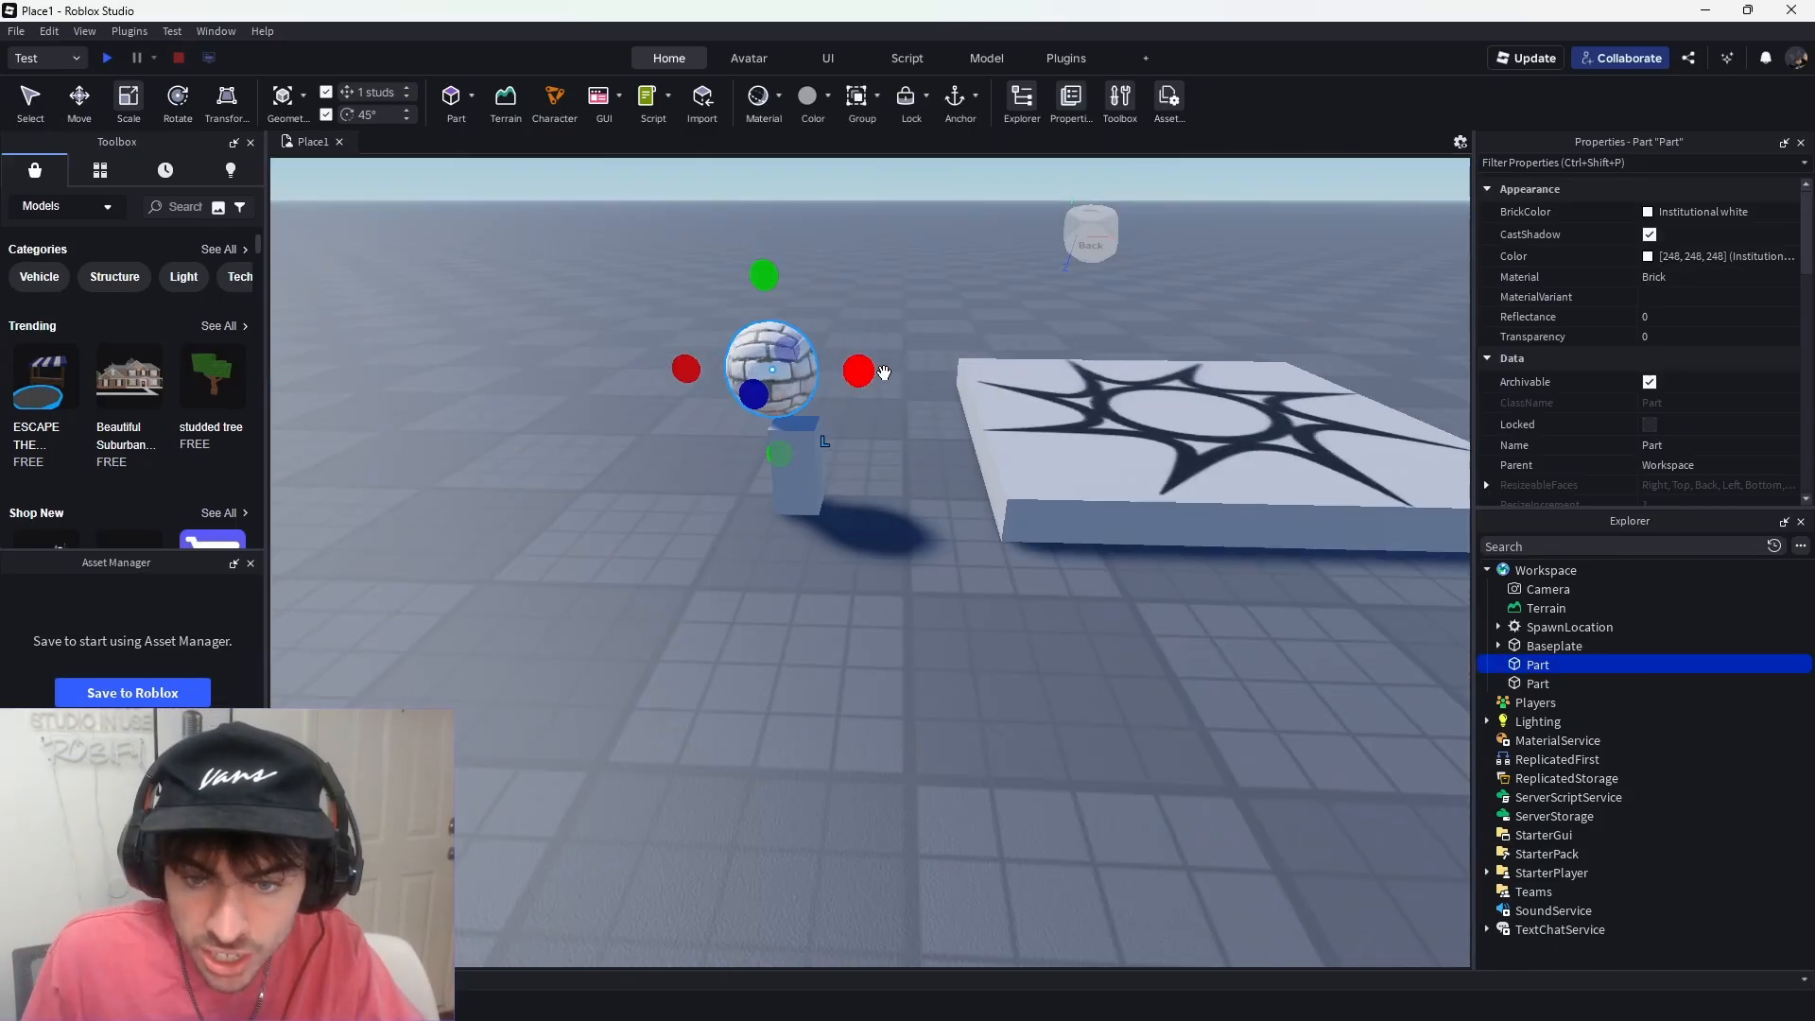
{"action": "left_click_drag", "start_coordinate": [884, 371], "coordinate": [928, 378]}
- Play-test the place and walk the character around to check how the unanchored, non-colliding ball behaves
{"action": "left_click", "coordinate": [108, 58]}
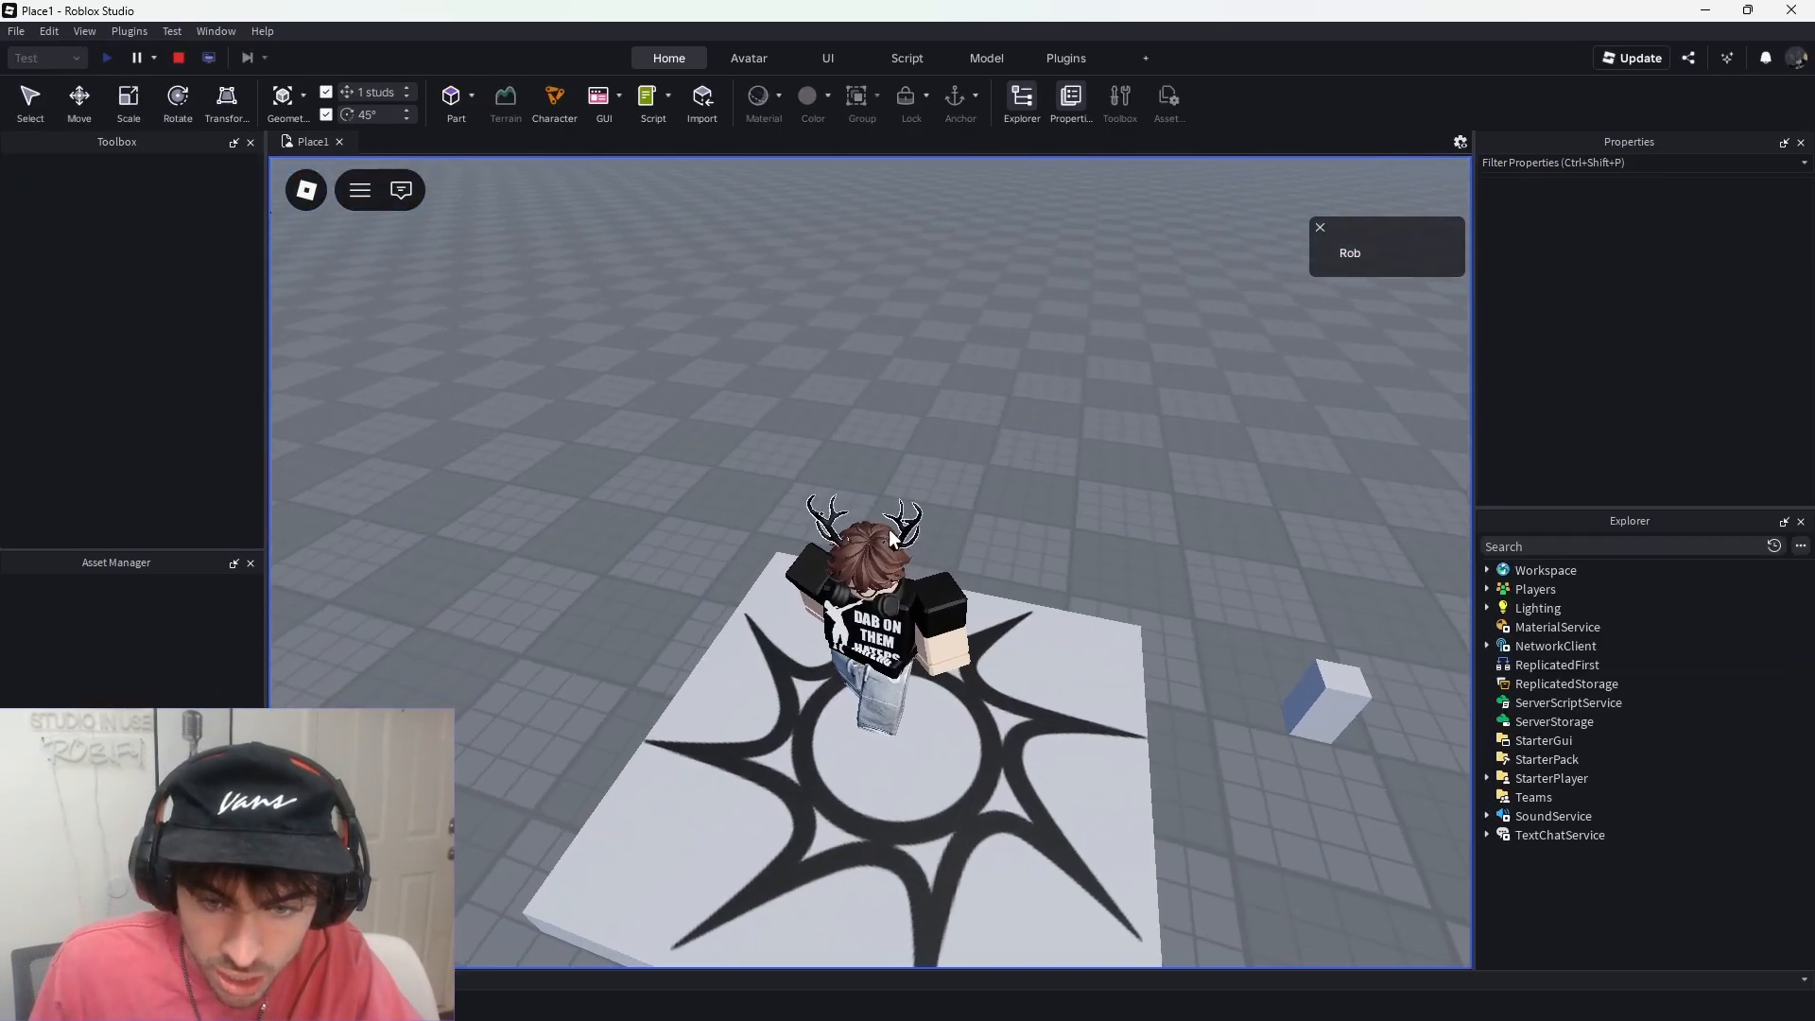
{"action": "right_click_drag", "start_coordinate": [890, 530], "coordinate": [890, 530]}
{"action": "key", "text": "s"}
{"action": "key", "text": "w"}
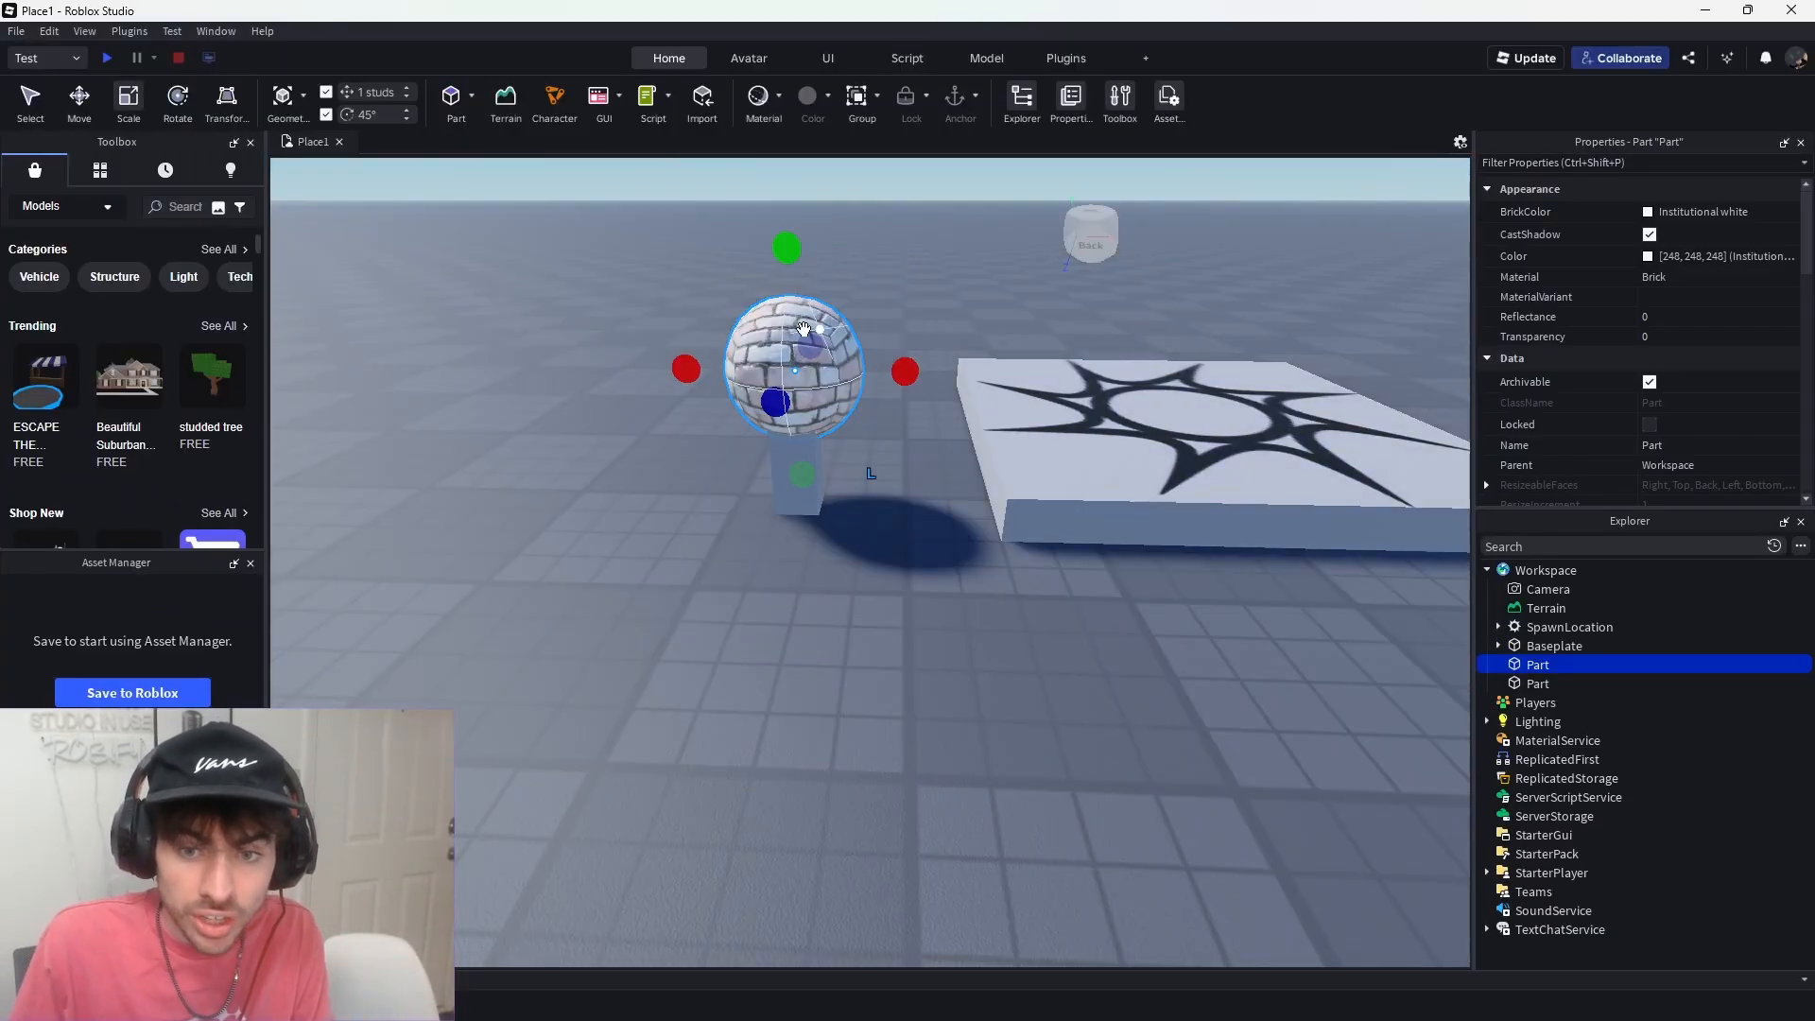
- Anchor the brick ball and play-test the place to check its position
{"action": "scroll", "coordinate": [1665, 434], "scroll_direction": "down", "scroll_amount": 1}
{"action": "left_click", "coordinate": [1651, 438]}
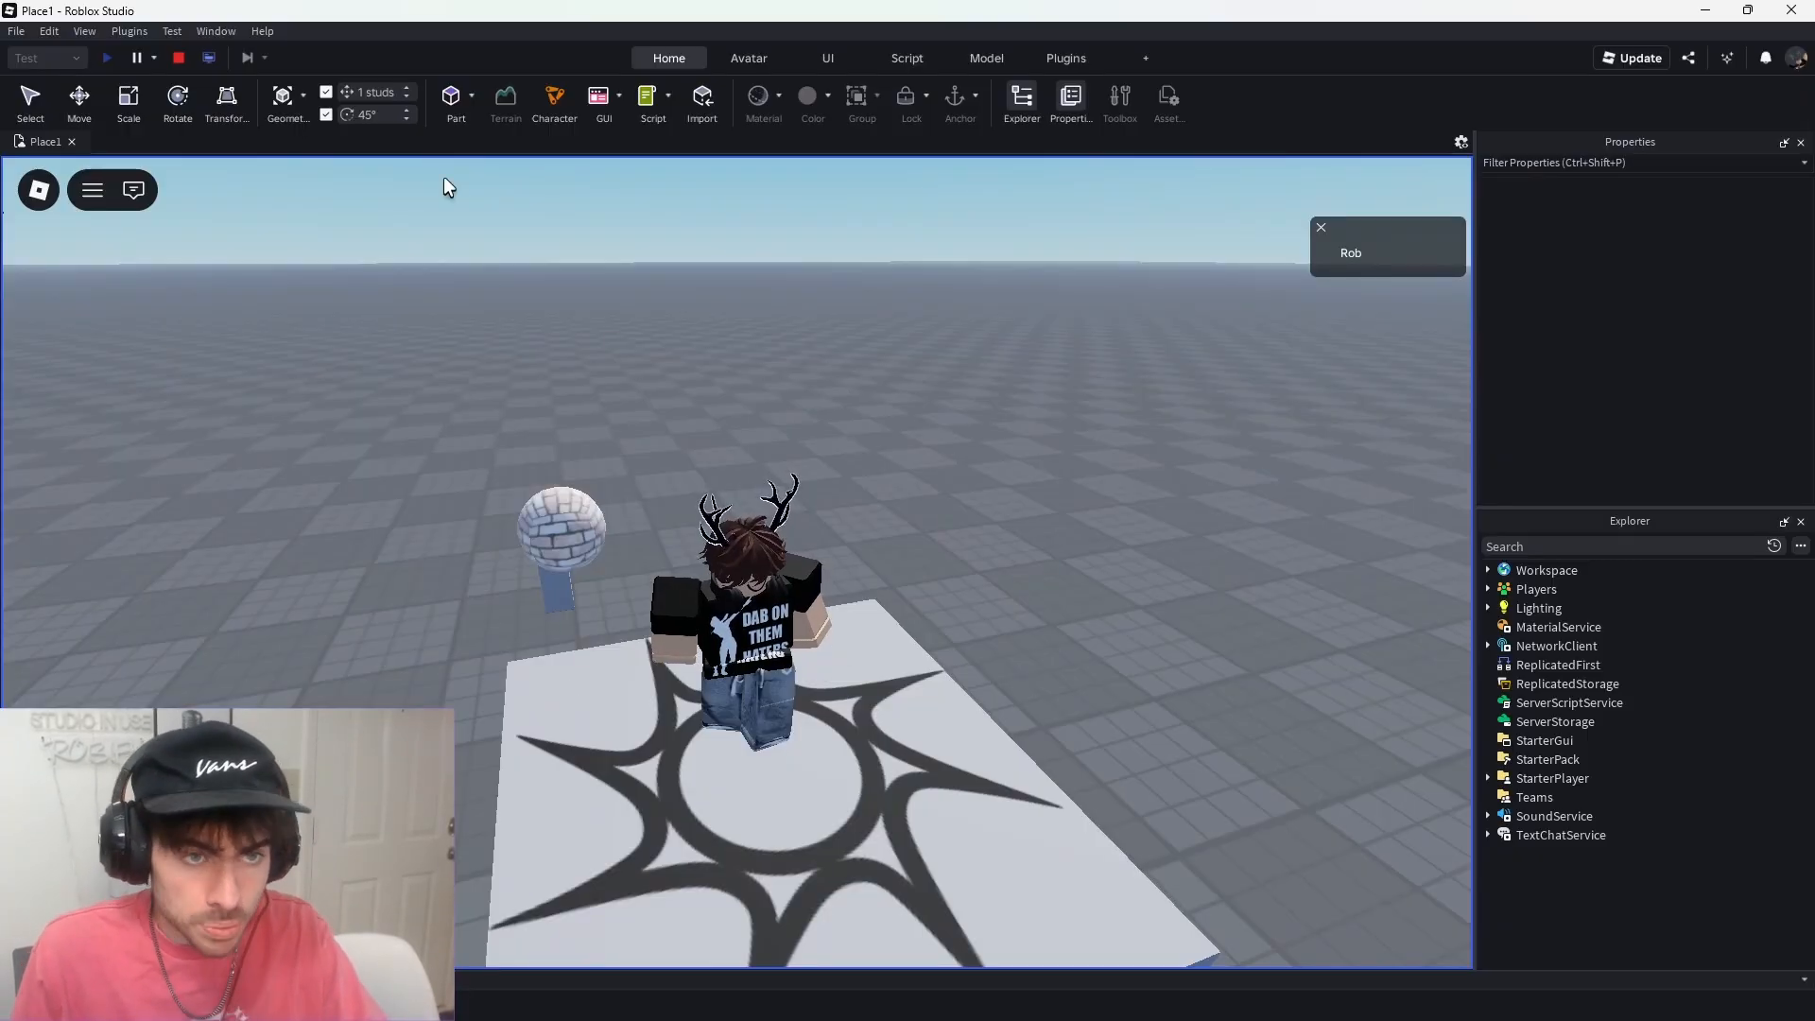
{"action": "left_click", "coordinate": [178, 57]}
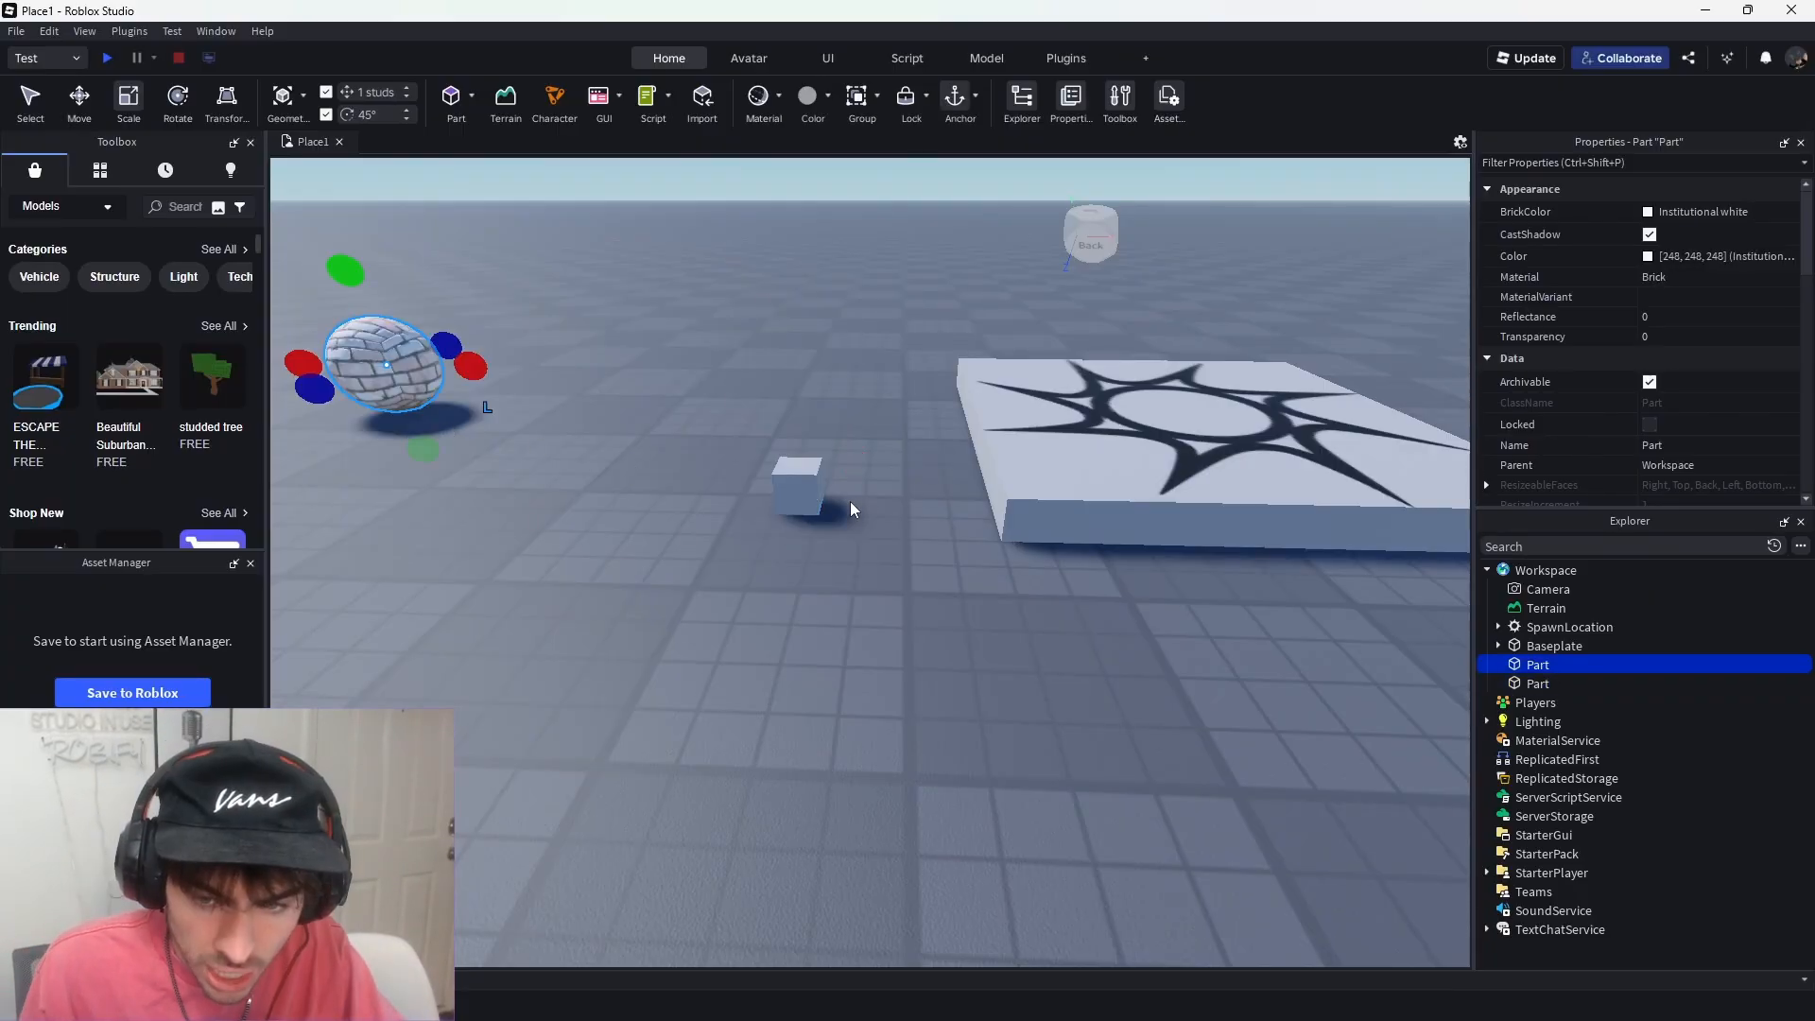
- Stretch the small cube lengthwise and upward into a tall, thin wall beside the spawn location
{"action": "left_click", "coordinate": [813, 493]}
{"action": "left_click_drag", "start_coordinate": [795, 515], "coordinate": [645, 846]}
{"action": "scroll", "coordinate": [645, 845], "scroll_direction": "down", "scroll_amount": 3}
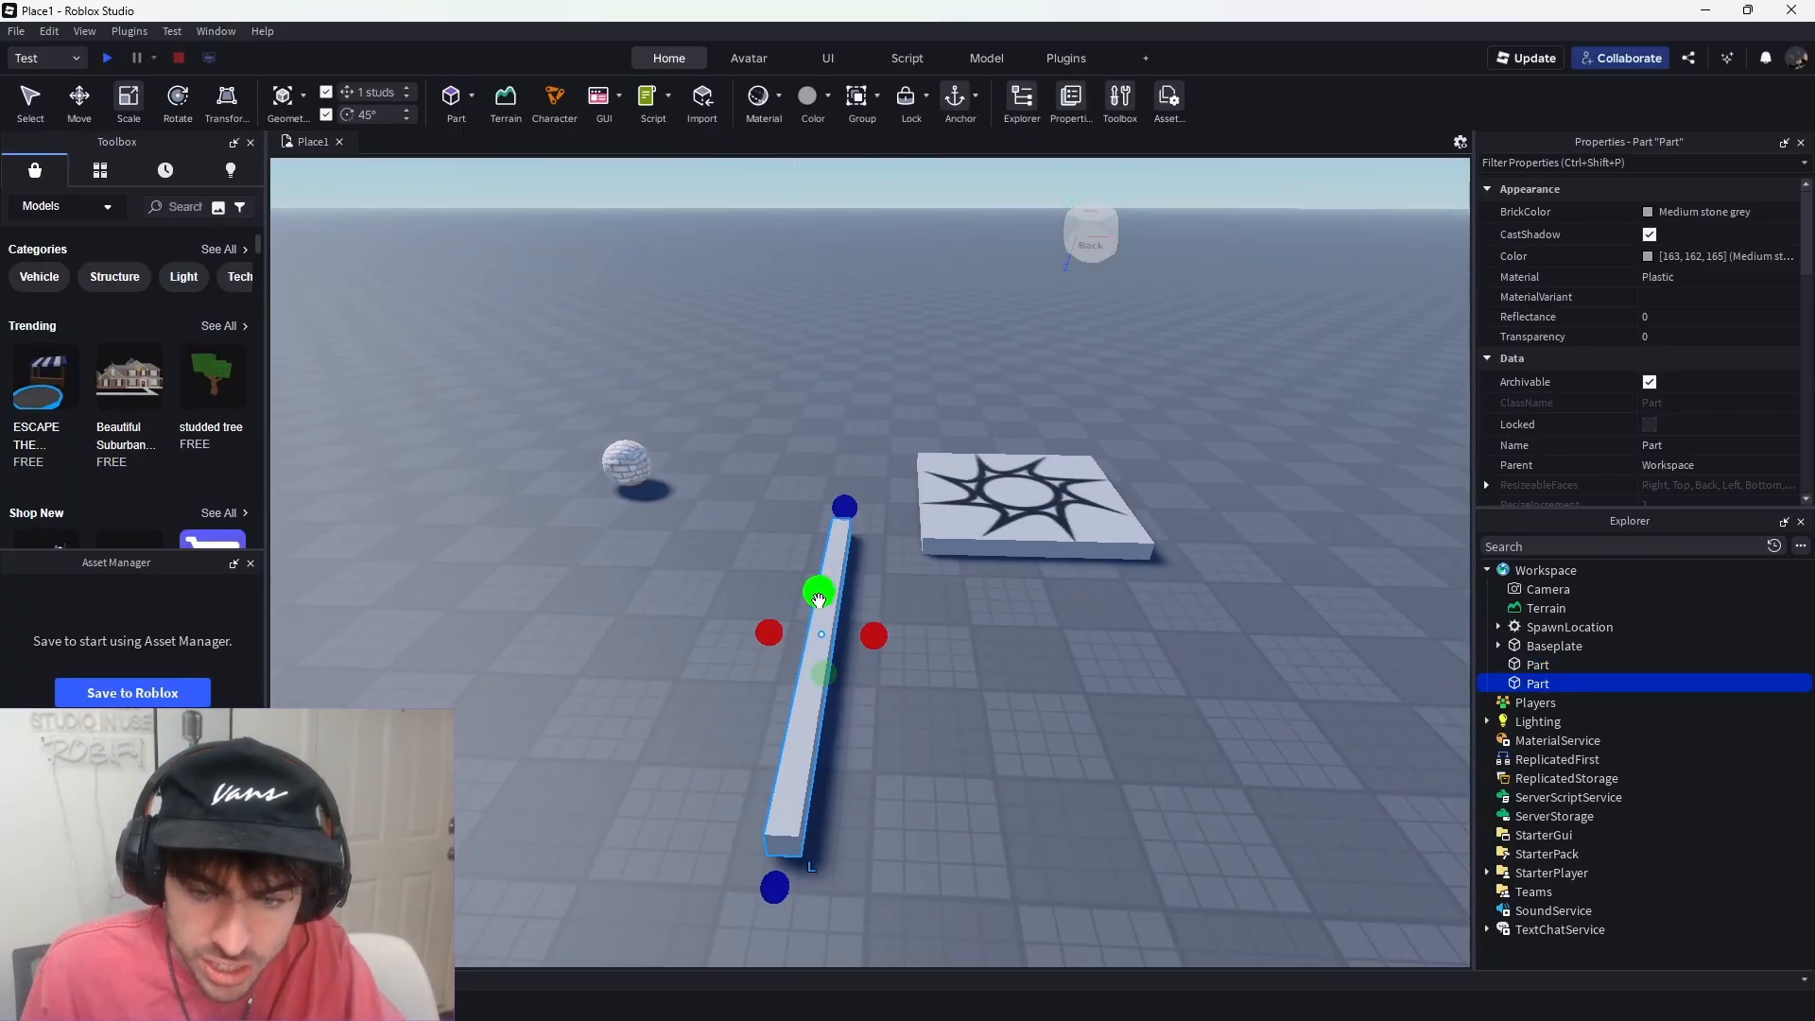
{"action": "left_click_drag", "start_coordinate": [819, 600], "coordinate": [831, 325]}
{"action": "scroll", "coordinate": [831, 325], "scroll_direction": "down", "scroll_amount": 4}
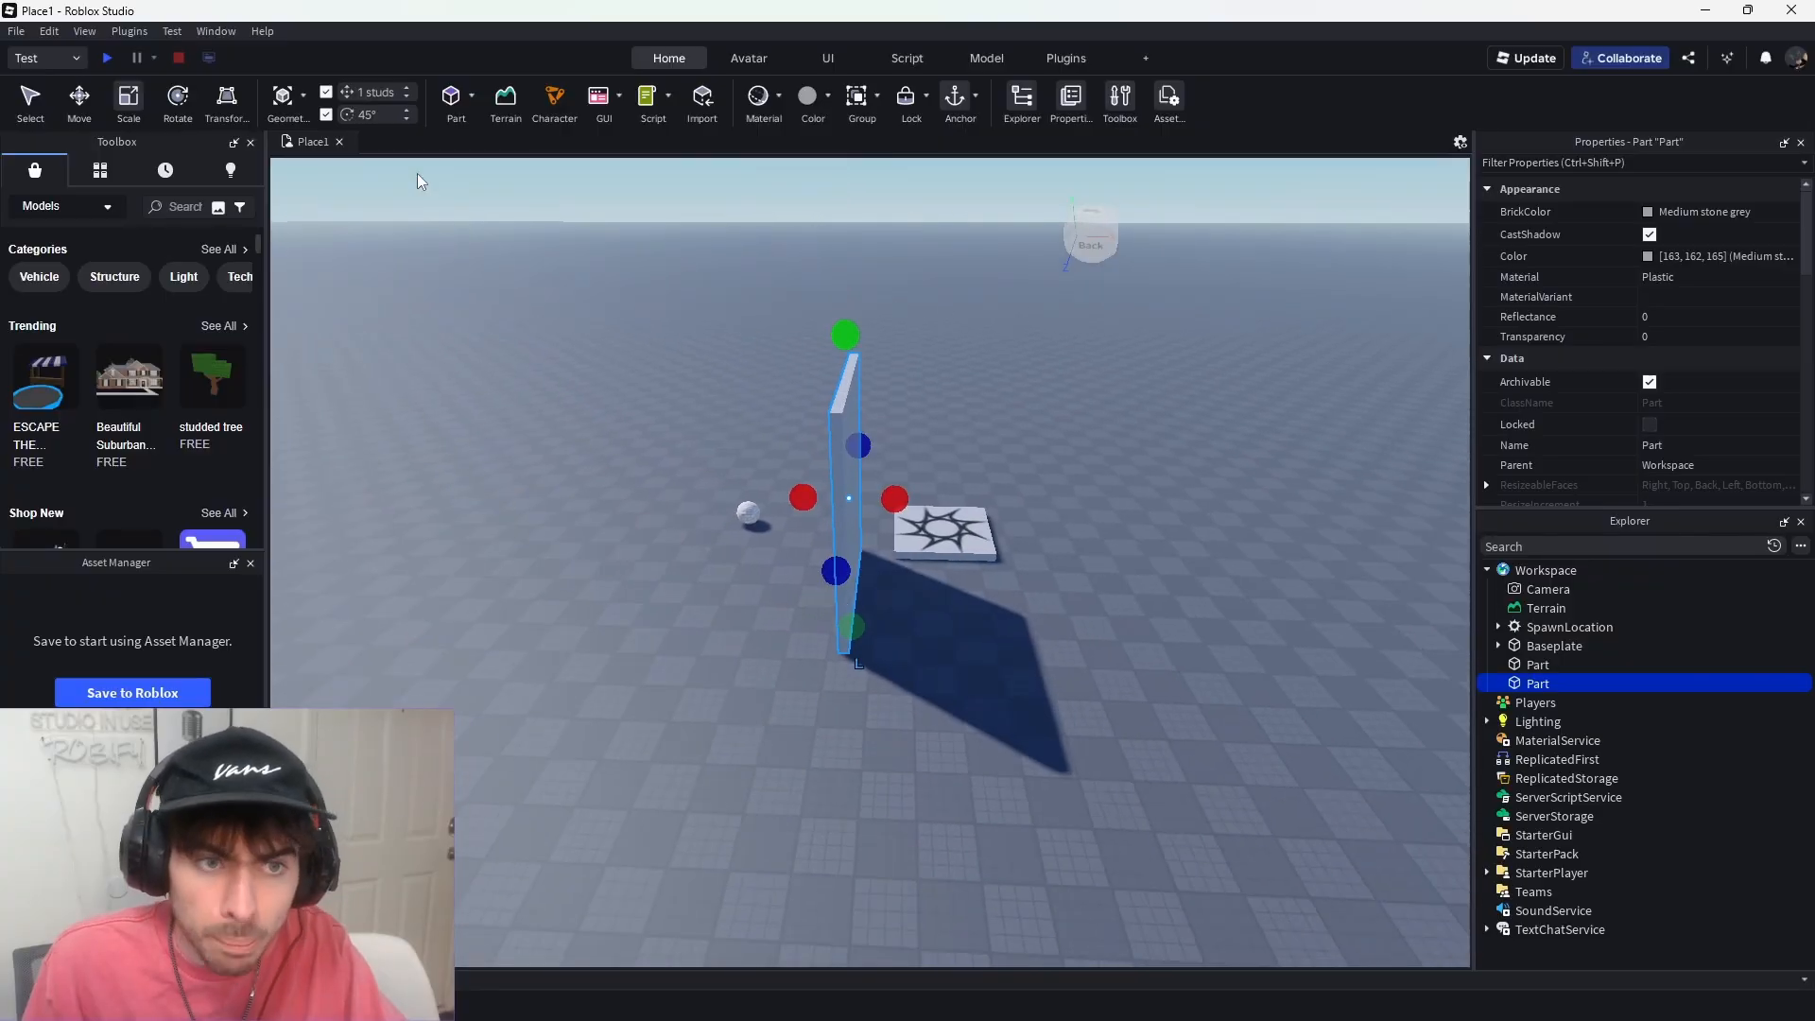
- Play-test the place by running and jumping the character against the tall wall, and stop the test
{"action": "left_click", "coordinate": [106, 59]}
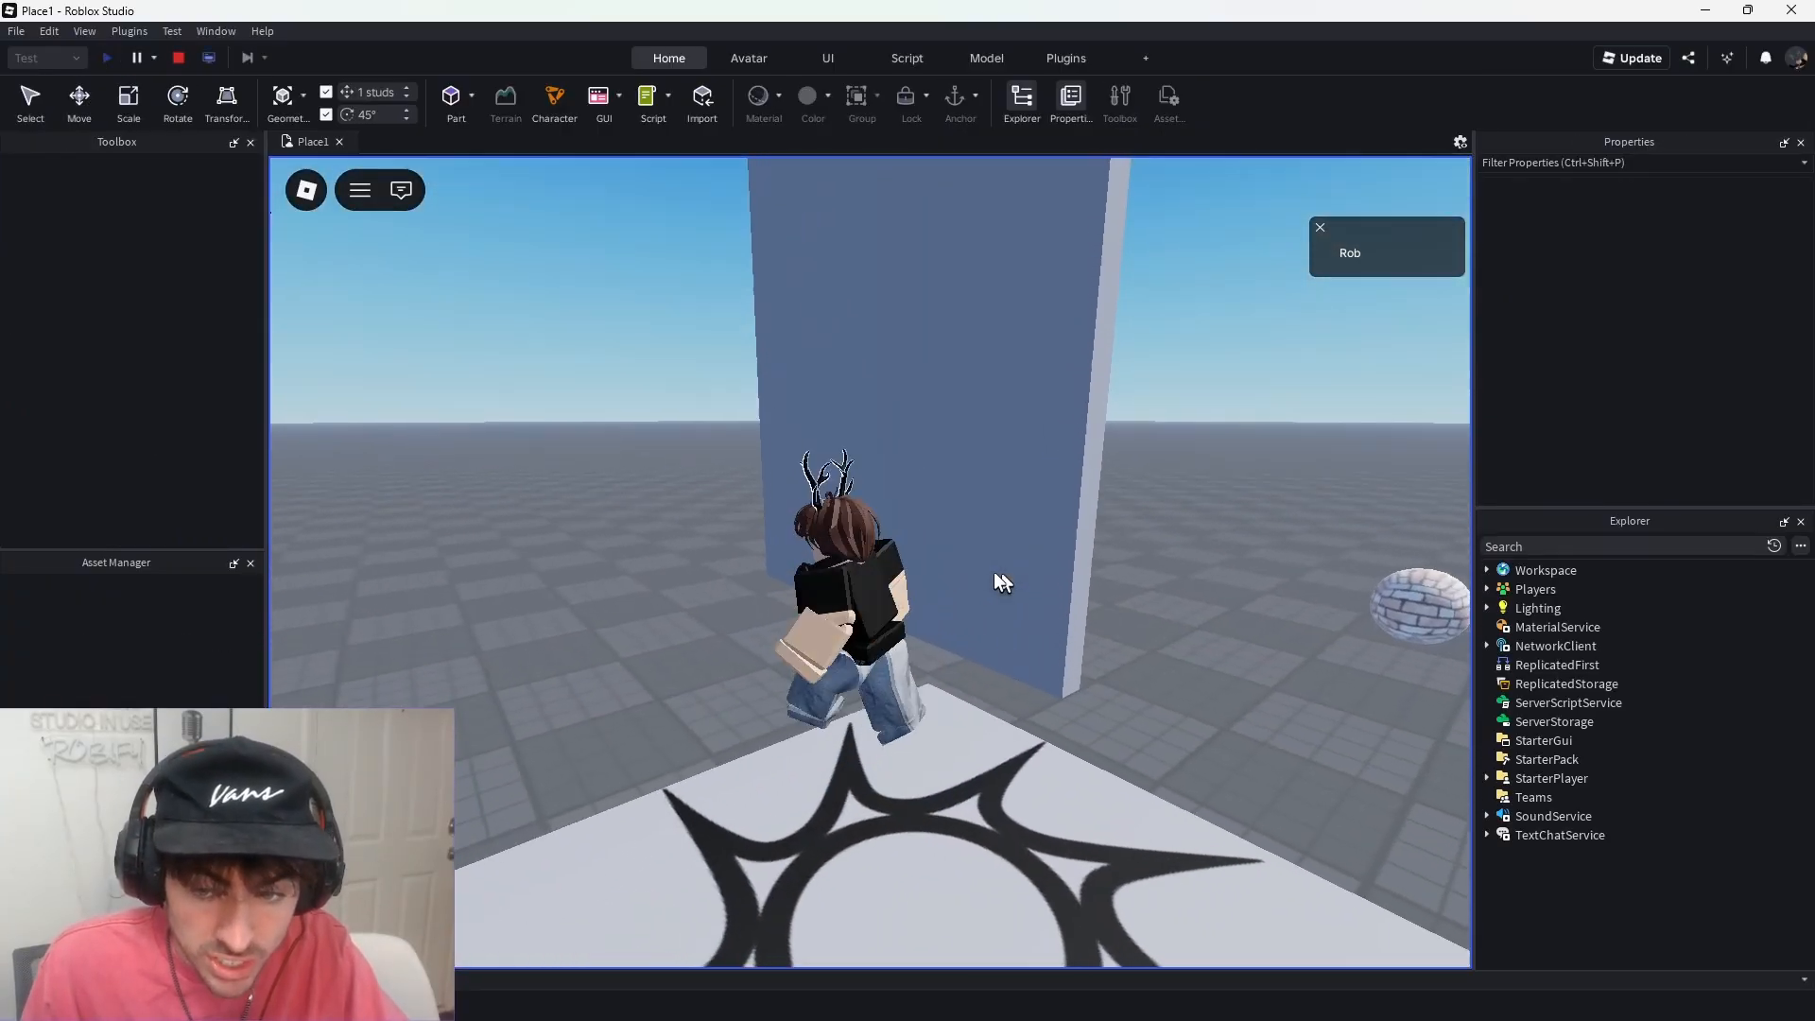
{"action": "key", "text": "w"}
{"action": "key", "text": "space"}
{"action": "key", "text": "space"}
{"action": "right_click_drag", "start_coordinate": [995, 571], "coordinate": [995, 571]}
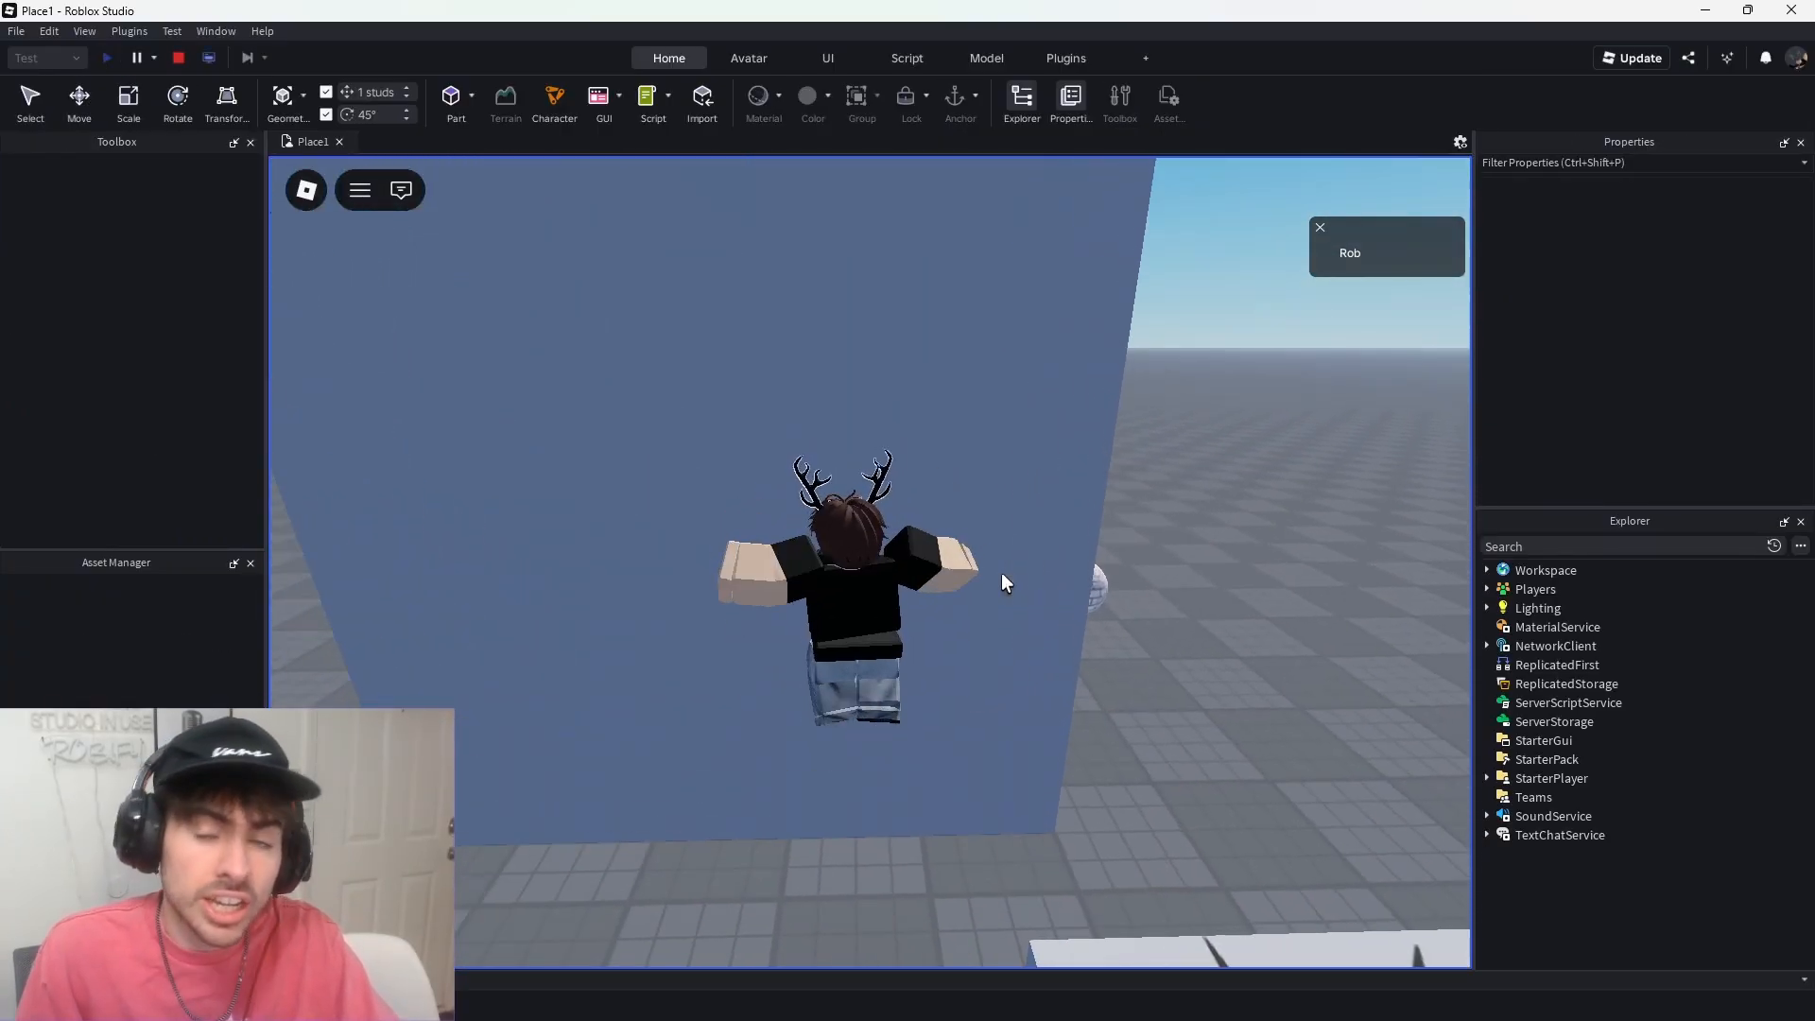
{"action": "left_click", "coordinate": [179, 59]}
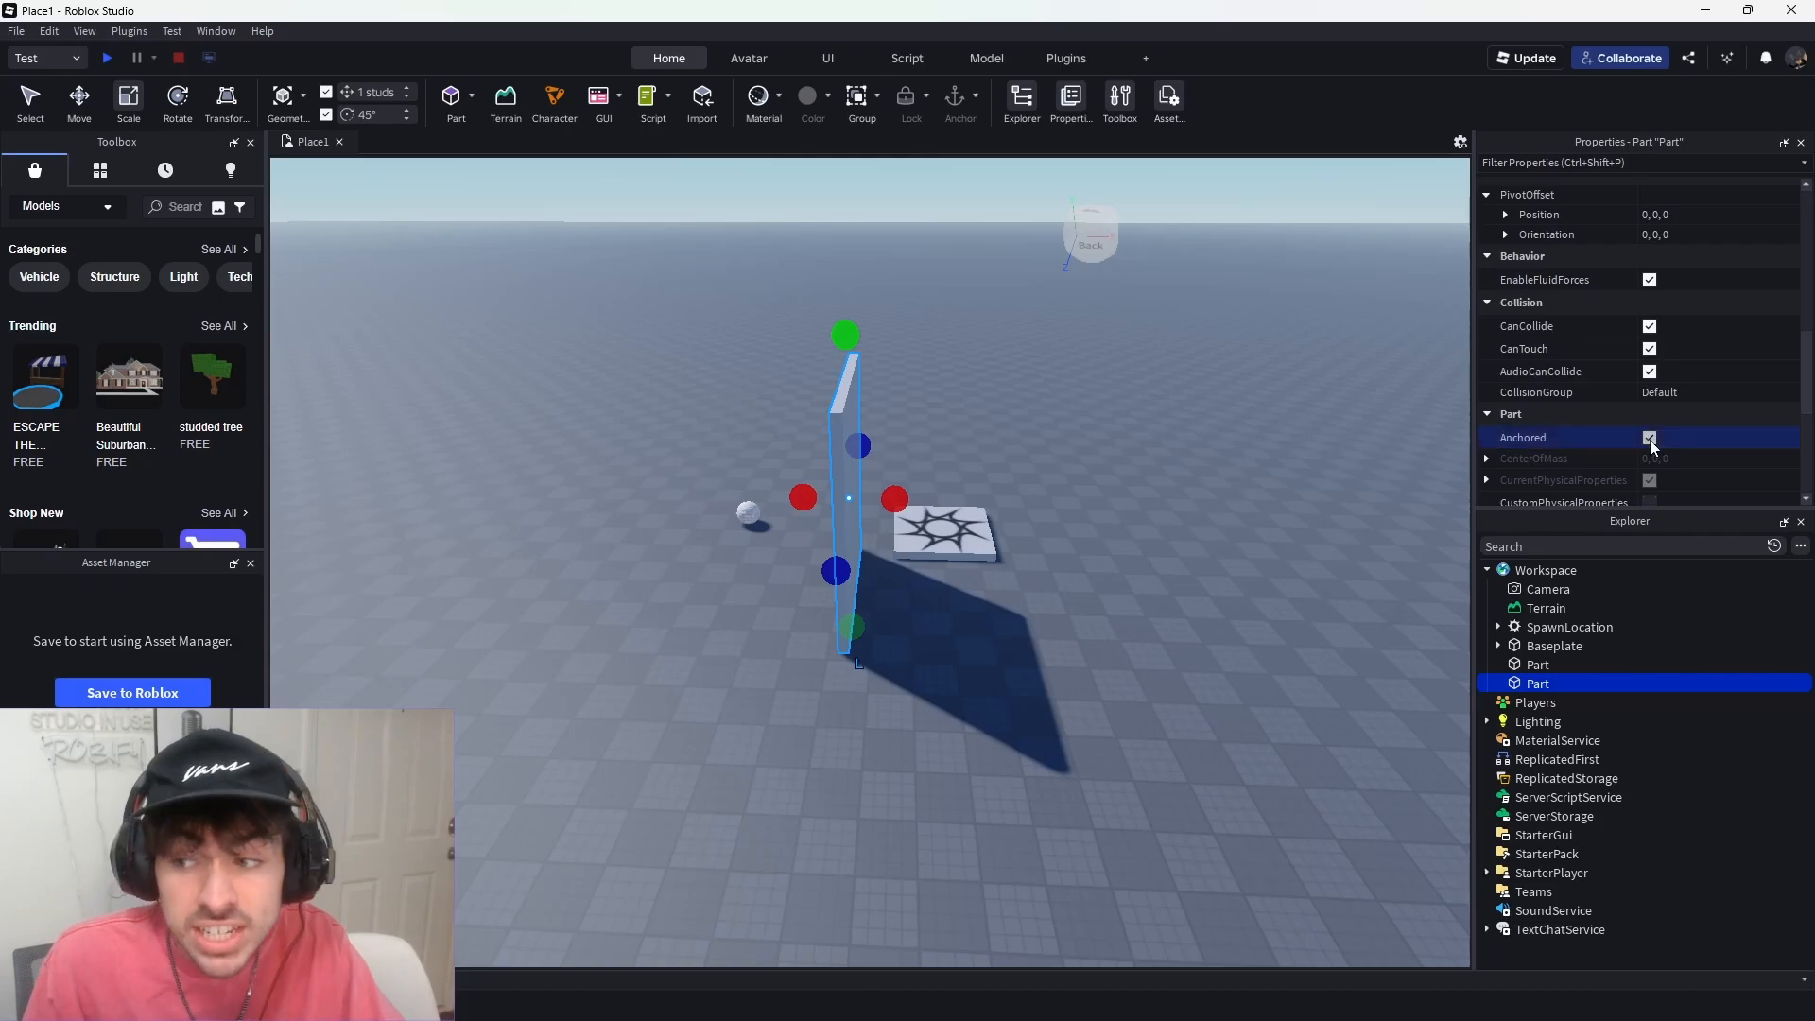
- Play-test the place once more to check the tall wall's anchoring, moving and jumping the character around it, and stop the test
{"action": "left_click", "coordinate": [106, 57]}
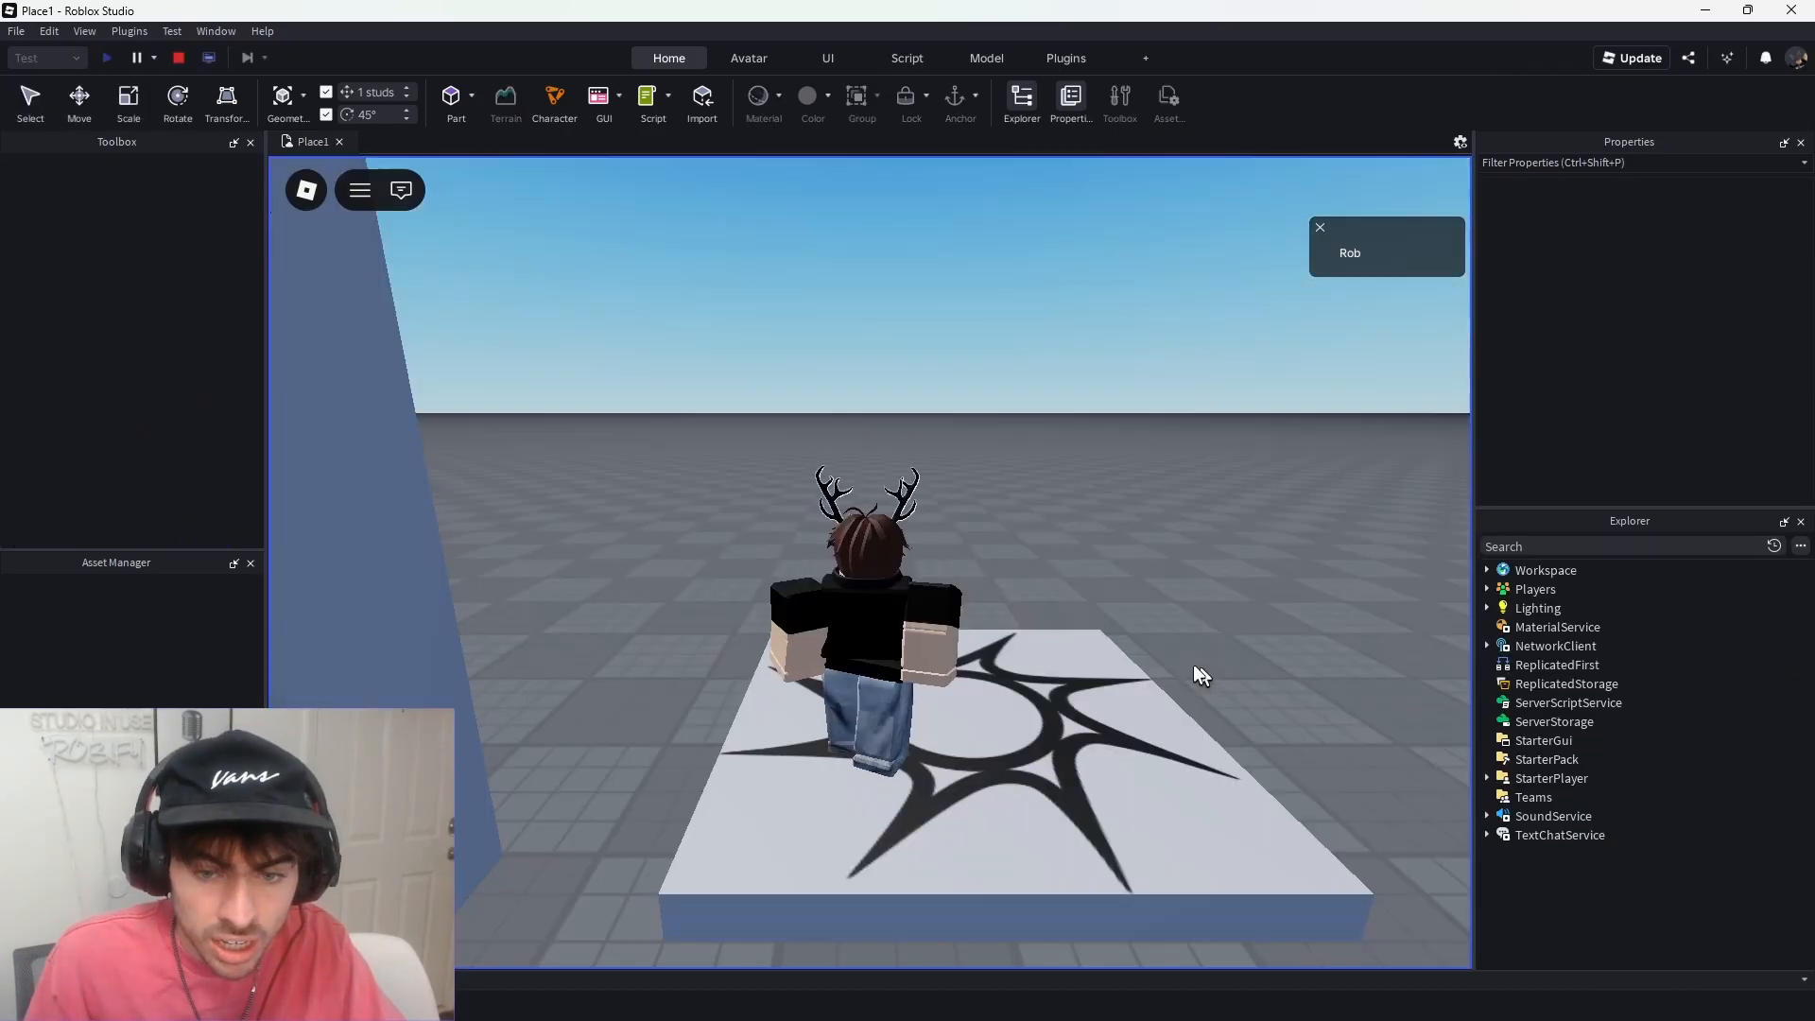
{"action": "key", "text": "w"}
{"action": "right_click_drag", "start_coordinate": [1192, 664], "coordinate": [1187, 664]}
{"action": "key", "text": "space"}
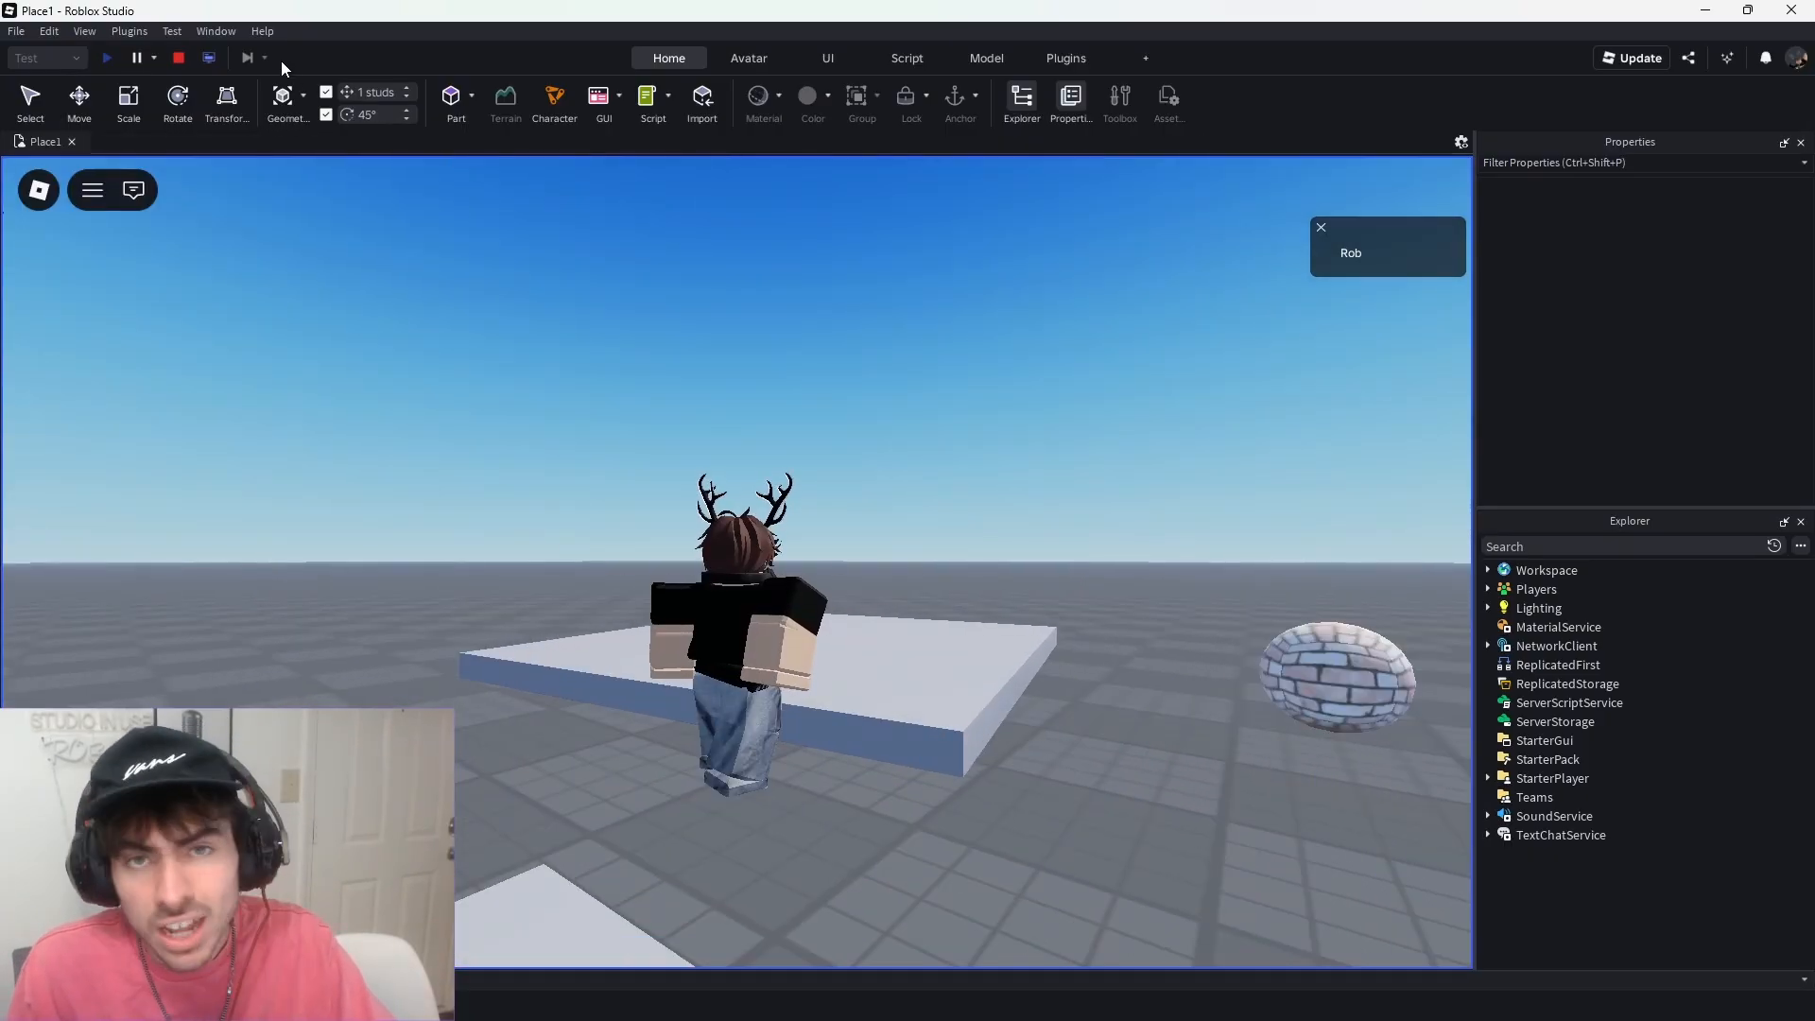
{"action": "key", "text": "shift+F5"}
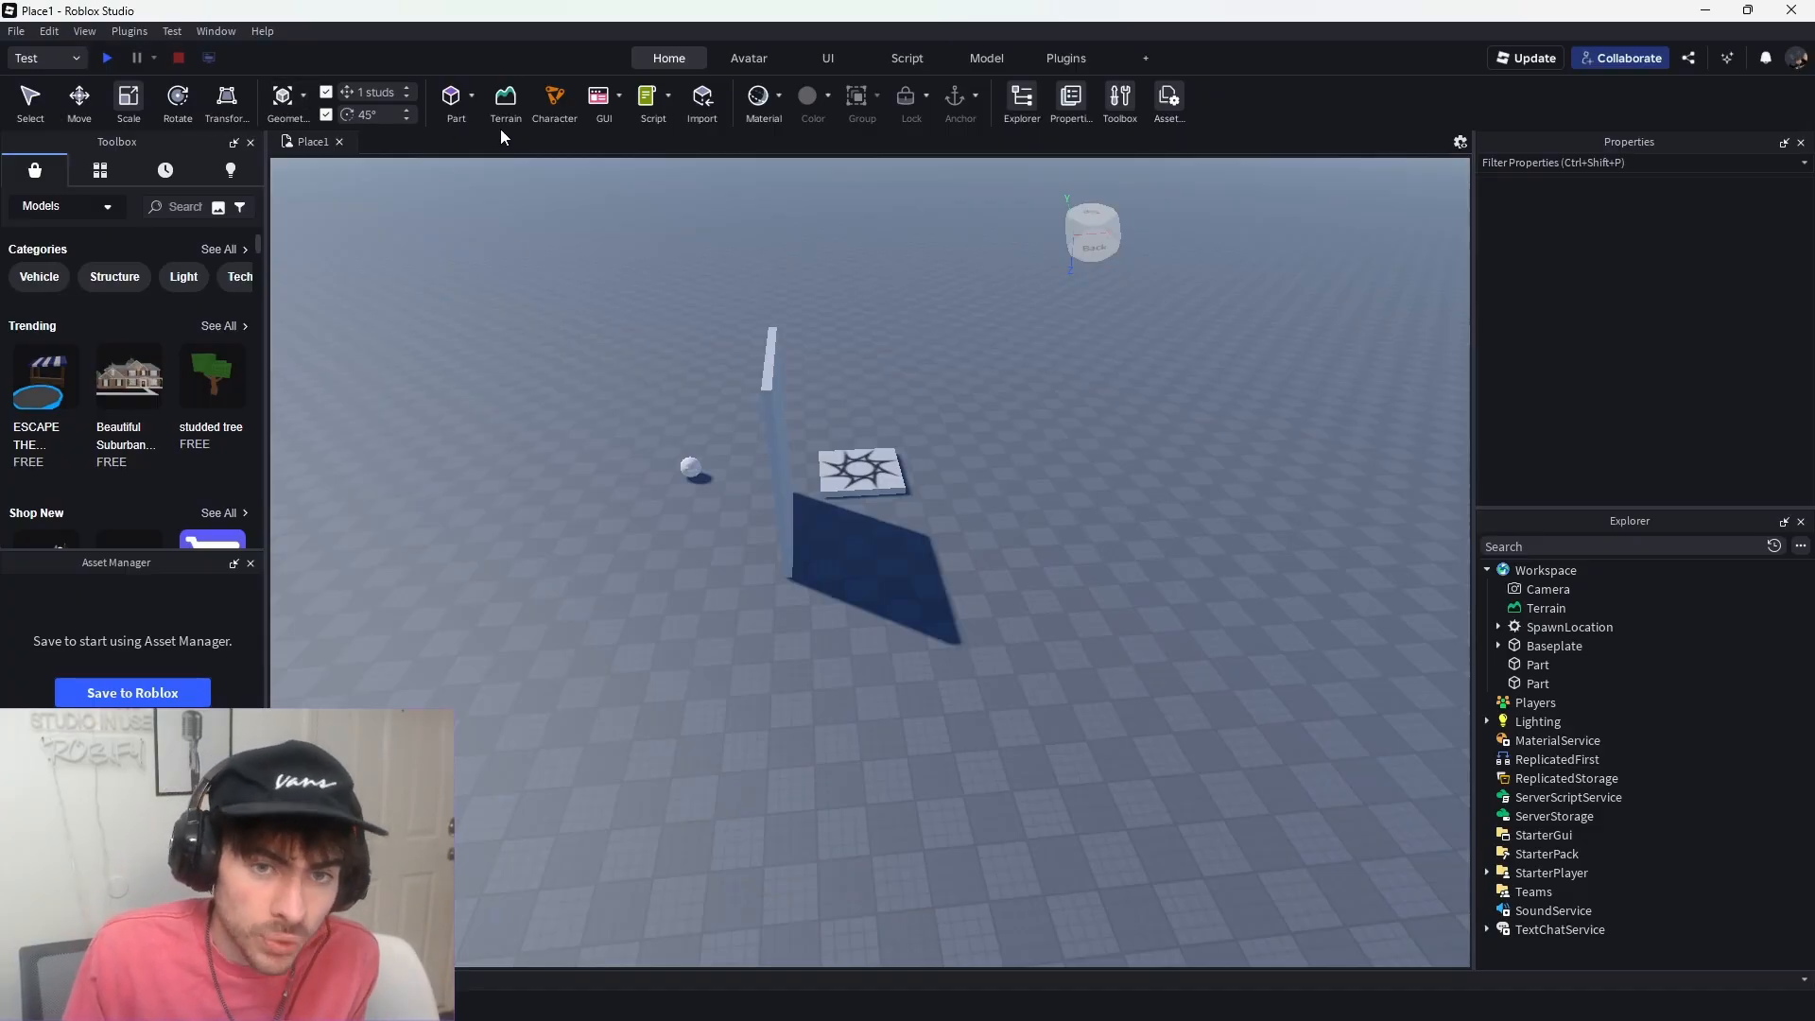
- Start the terrain generator and bring its selection region around the spawn location into view
{"action": "left_click", "coordinate": [504, 104]}
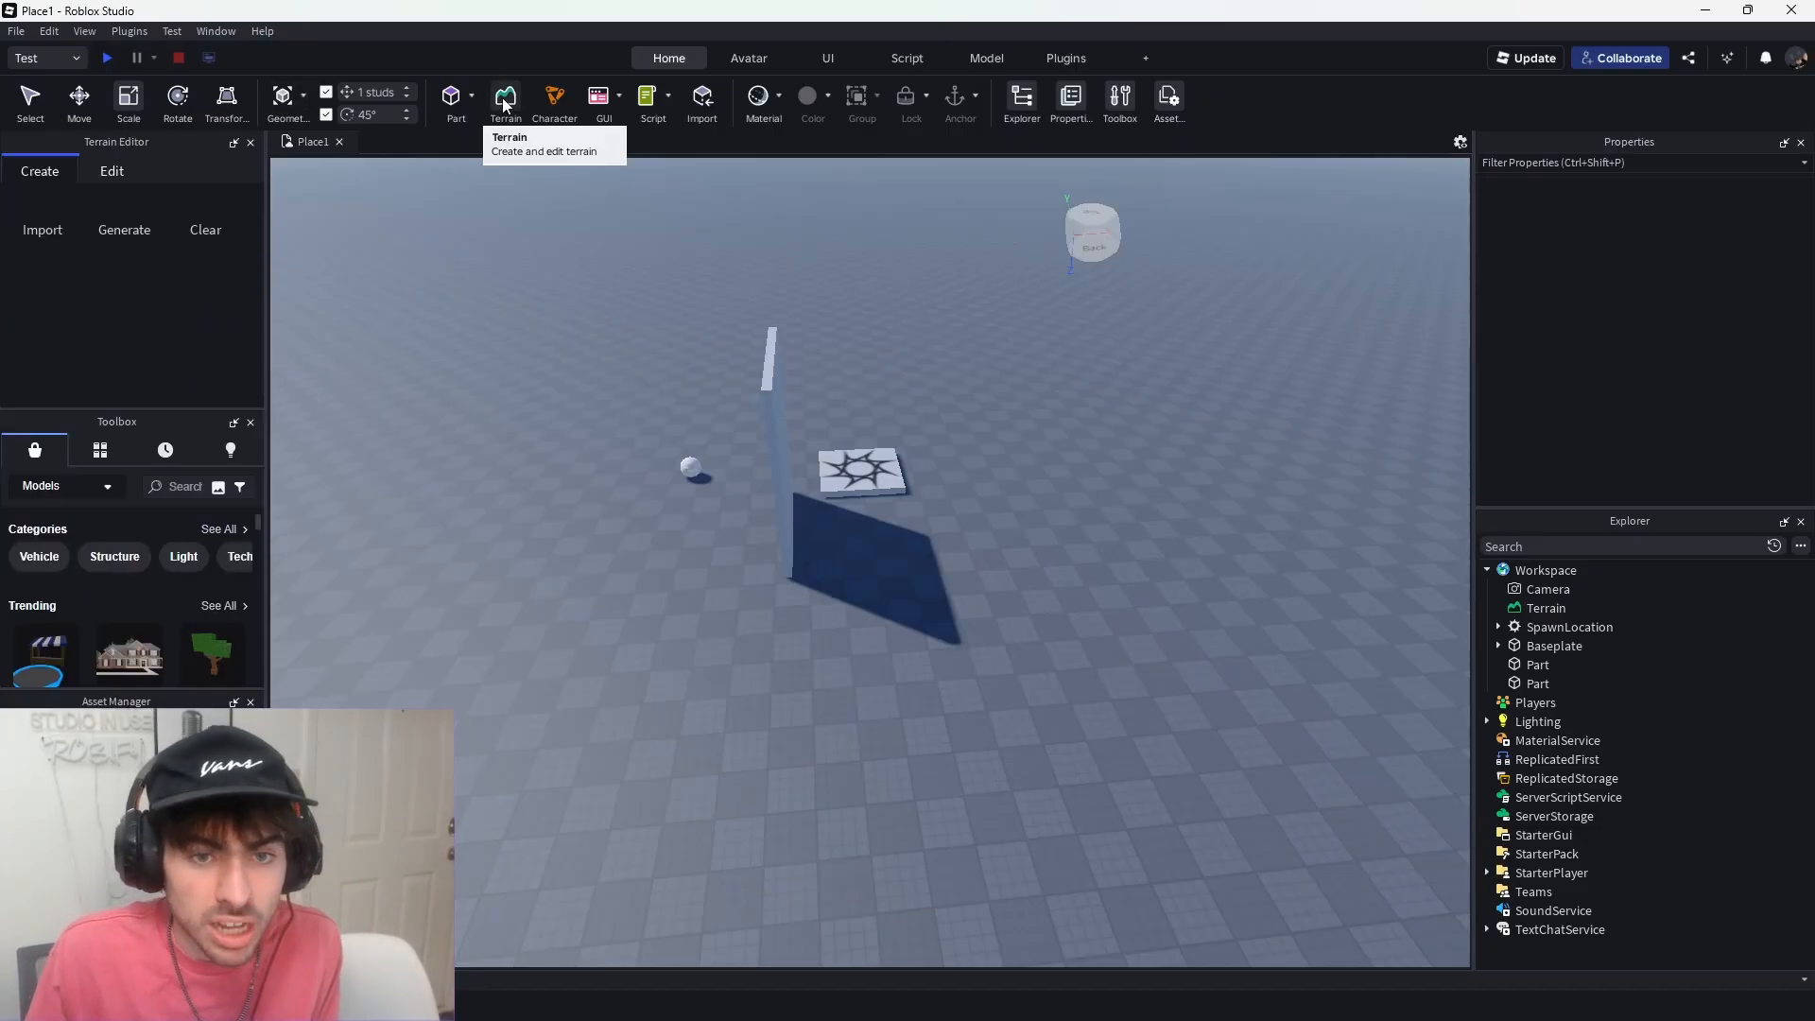
{"action": "left_click", "coordinate": [127, 208]}
{"action": "scroll", "coordinate": [888, 700], "scroll_direction": "down", "scroll_amount": 5}
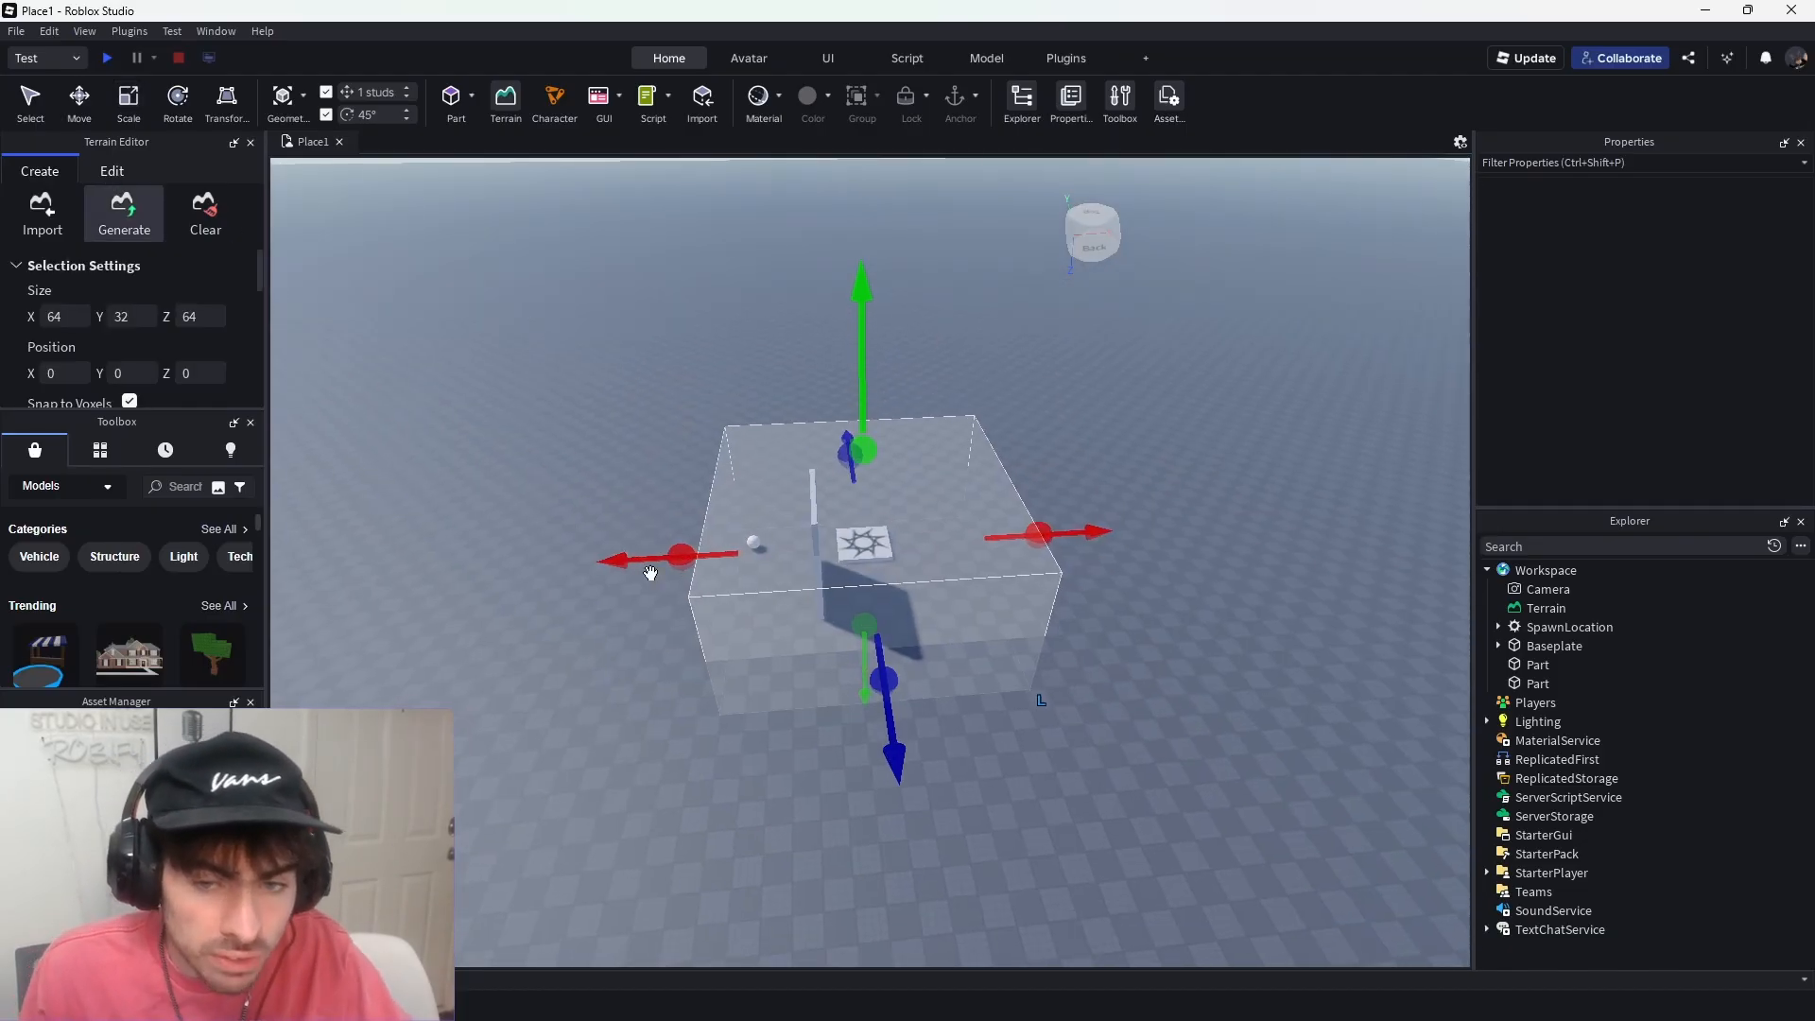
{"action": "right_click_drag", "start_coordinate": [698, 661], "coordinate": [795, 703]}
{"action": "key", "text": "a"}
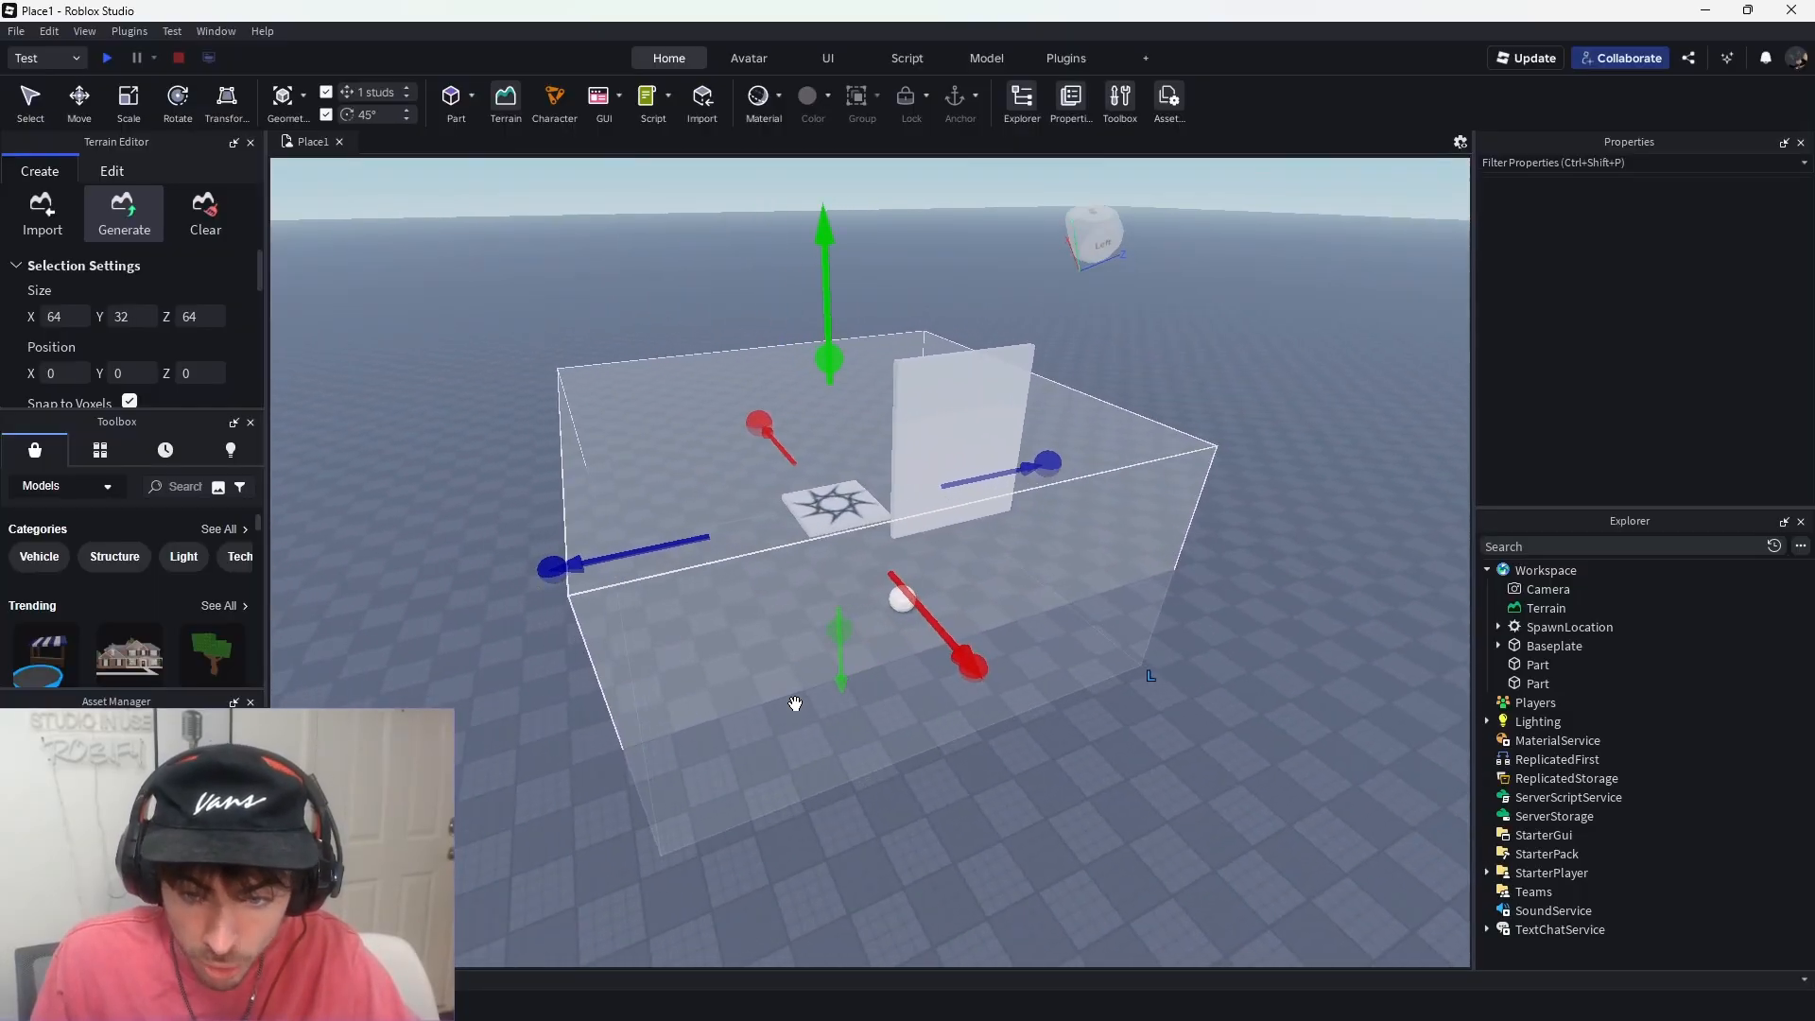
- Enlarge the terrain selection region to 104 studs along both X and Z
{"action": "left_click_drag", "start_coordinate": [541, 577], "coordinate": [357, 615]}
{"action": "key", "text": "s"}
{"action": "key", "text": "a"}
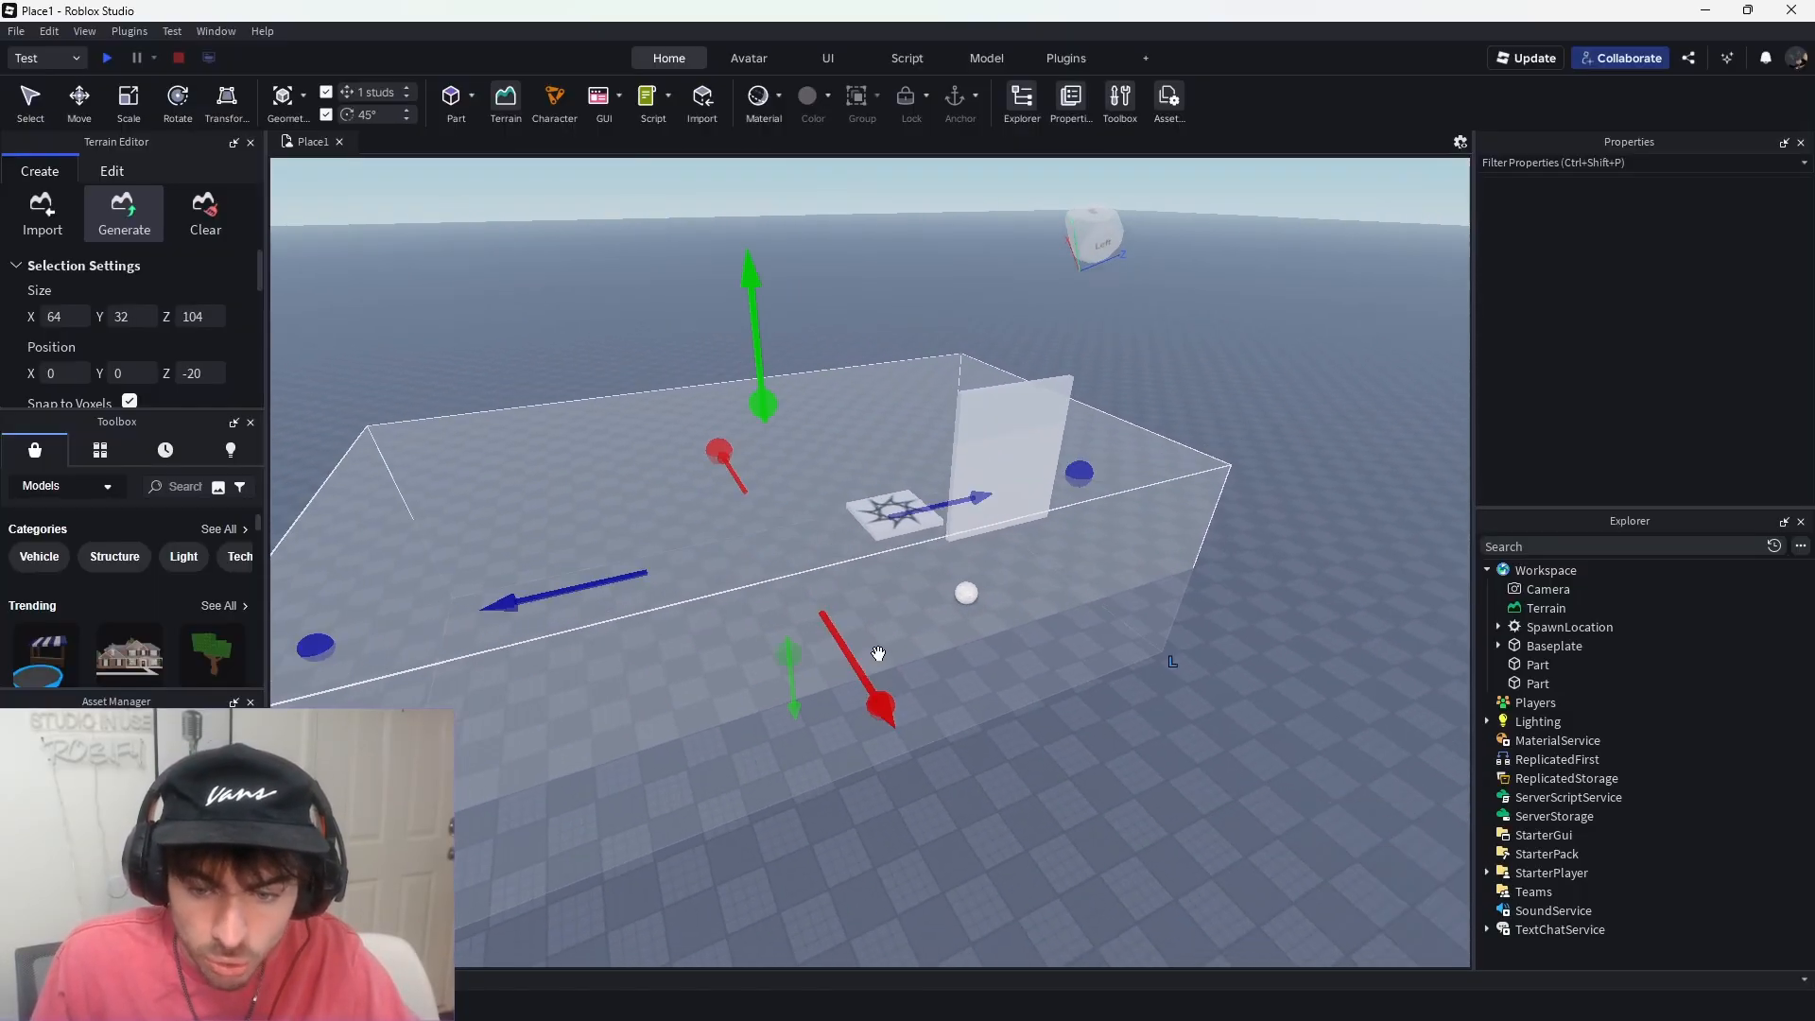
{"action": "left_click_drag", "start_coordinate": [879, 701], "coordinate": [1047, 906]}
{"action": "key", "text": "s"}
{"action": "key", "text": "a"}
{"action": "key", "text": "a"}
- Move the terrain region 68 studs along Z, away from the spawn location, to Z position -88
{"action": "left_click_drag", "start_coordinate": [754, 646], "coordinate": [474, 691]}
{"action": "right_click_drag", "start_coordinate": [894, 684], "coordinate": [895, 684]}
{"action": "key", "text": "s"}
{"action": "key", "text": "d"}
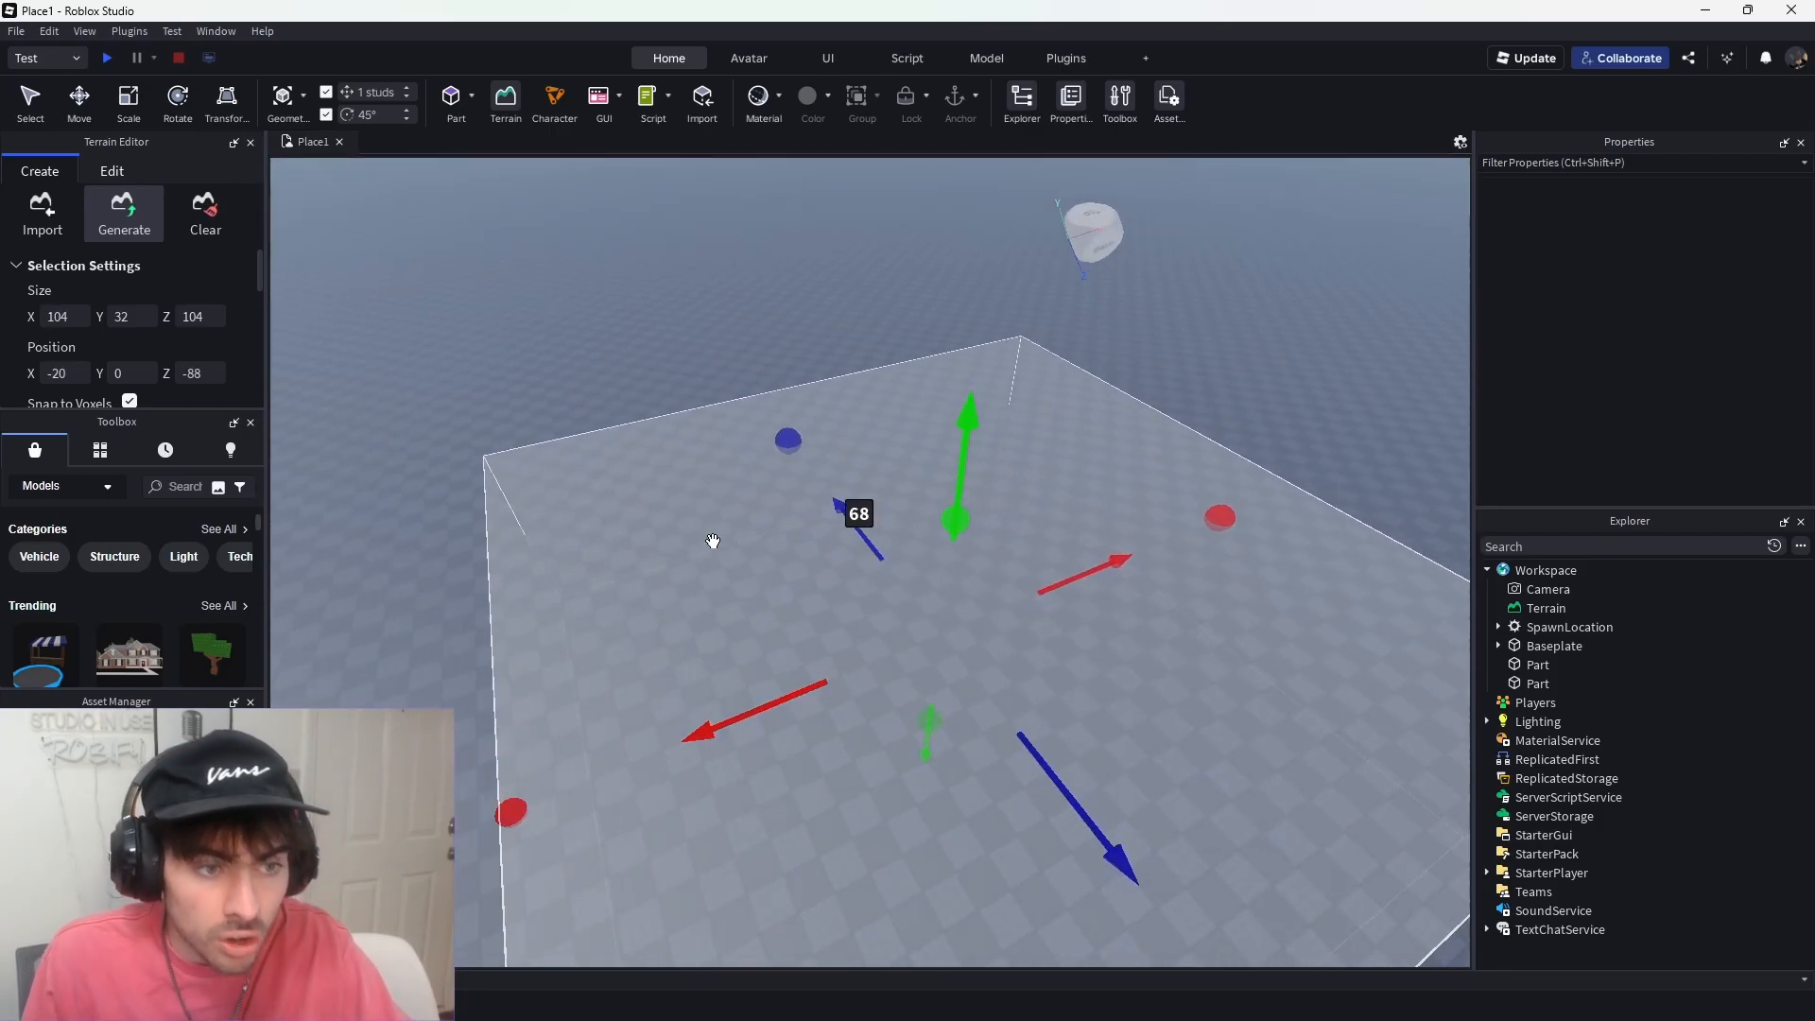
- Leave only the Marsh biome enabled and generate terrain inside the region
{"action": "scroll", "coordinate": [179, 331], "scroll_direction": "down", "scroll_amount": 2}
{"action": "scroll", "coordinate": [130, 325], "scroll_direction": "up", "scroll_amount": 2}
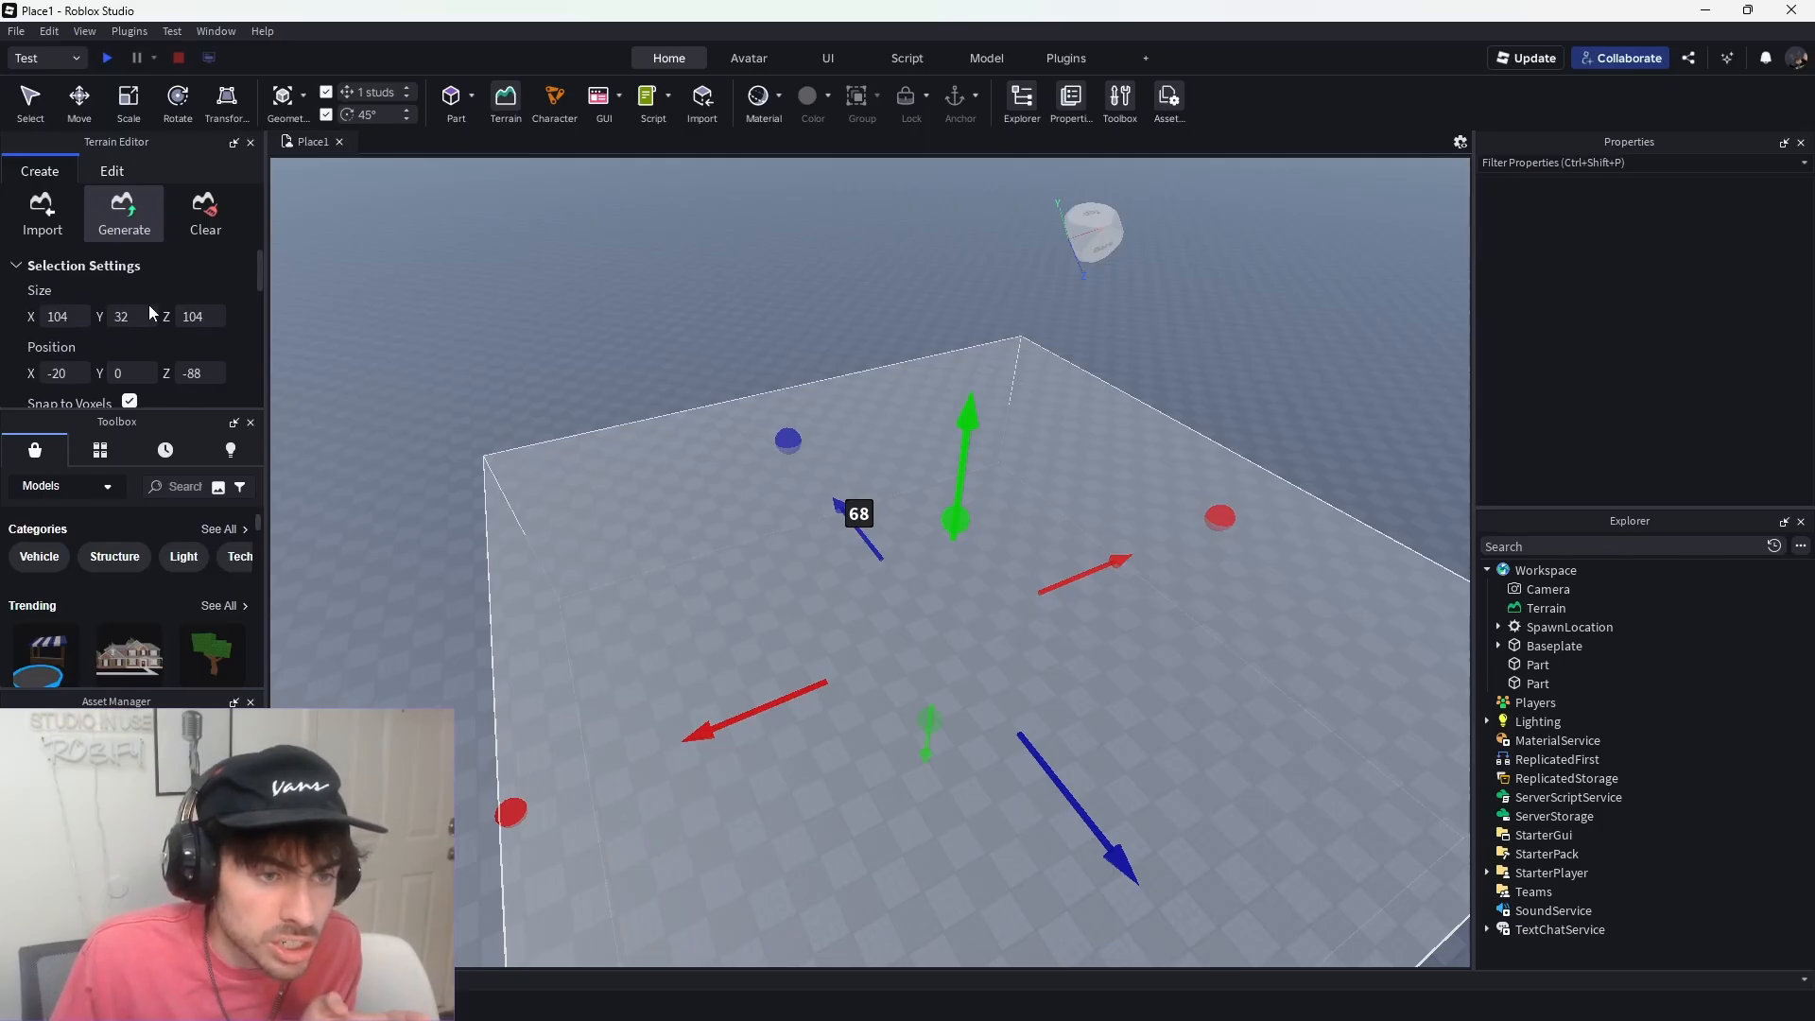
{"action": "scroll", "coordinate": [141, 321], "scroll_direction": "down", "scroll_amount": 2}
{"action": "scroll", "coordinate": [123, 331], "scroll_direction": "down", "scroll_amount": 3}
{"action": "scroll", "coordinate": [100, 340], "scroll_direction": "up", "scroll_amount": 2}
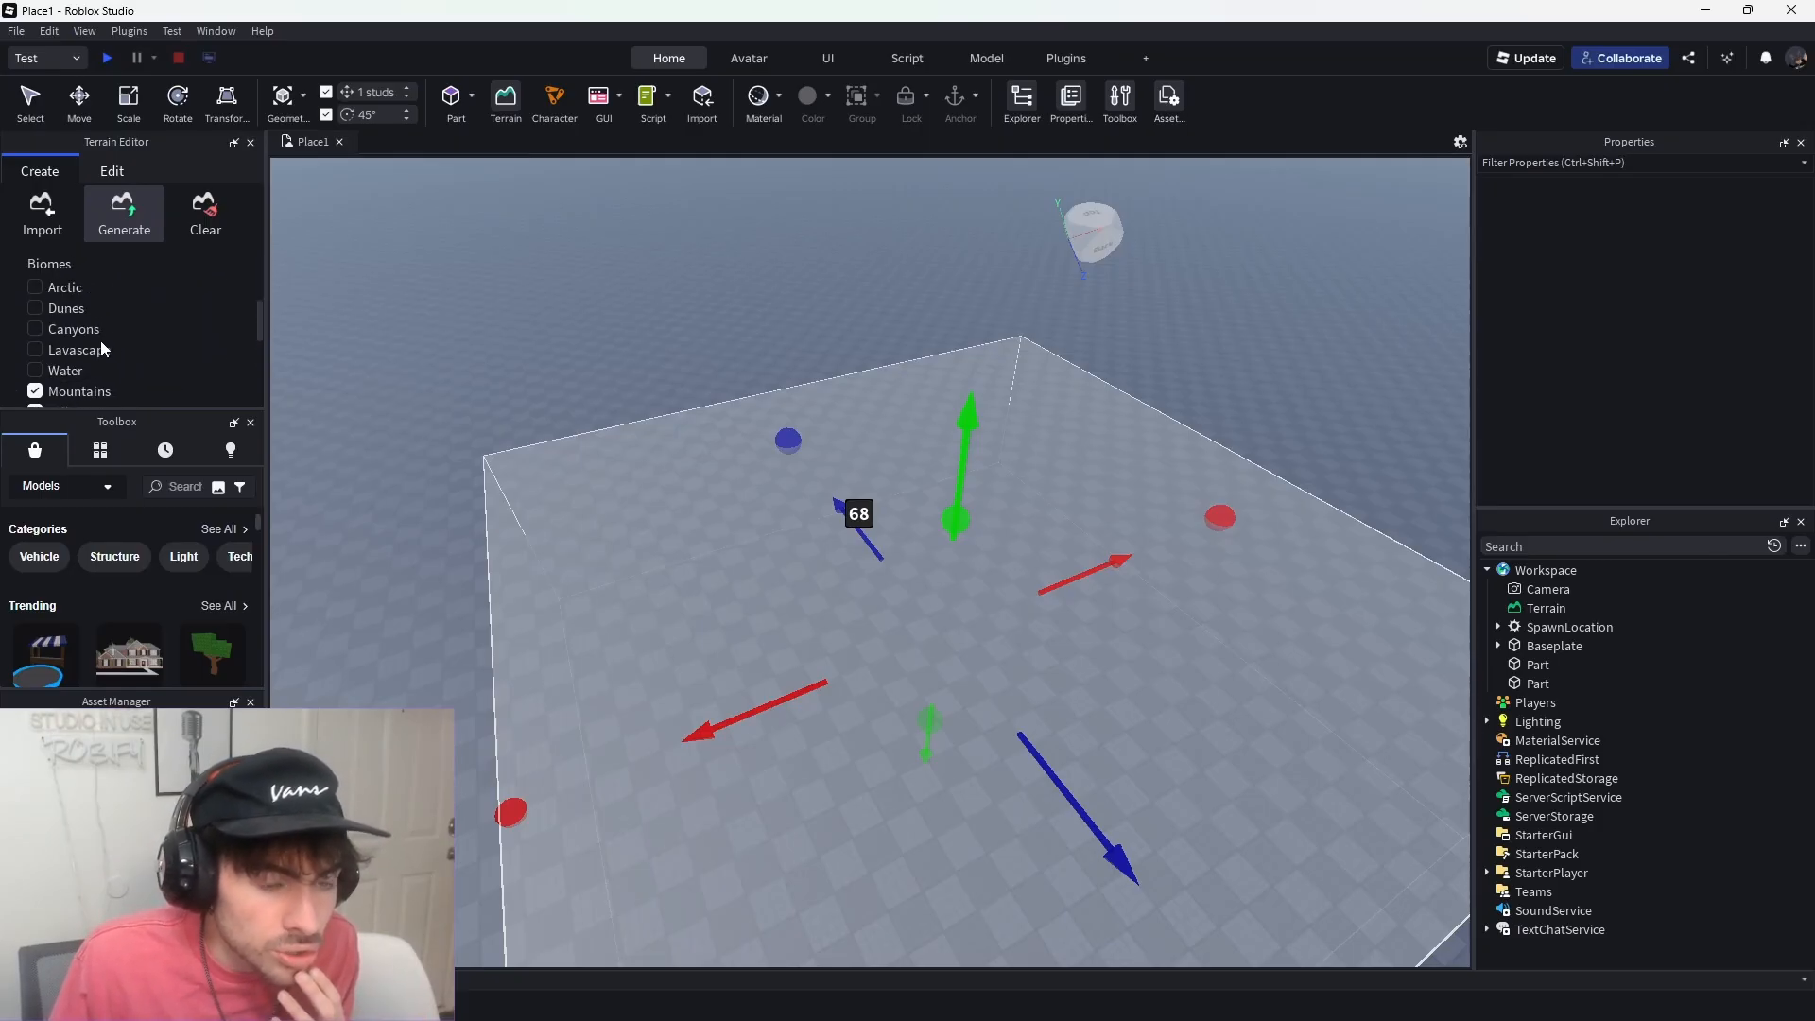
{"action": "scroll", "coordinate": [76, 333], "scroll_direction": "down", "scroll_amount": 2}
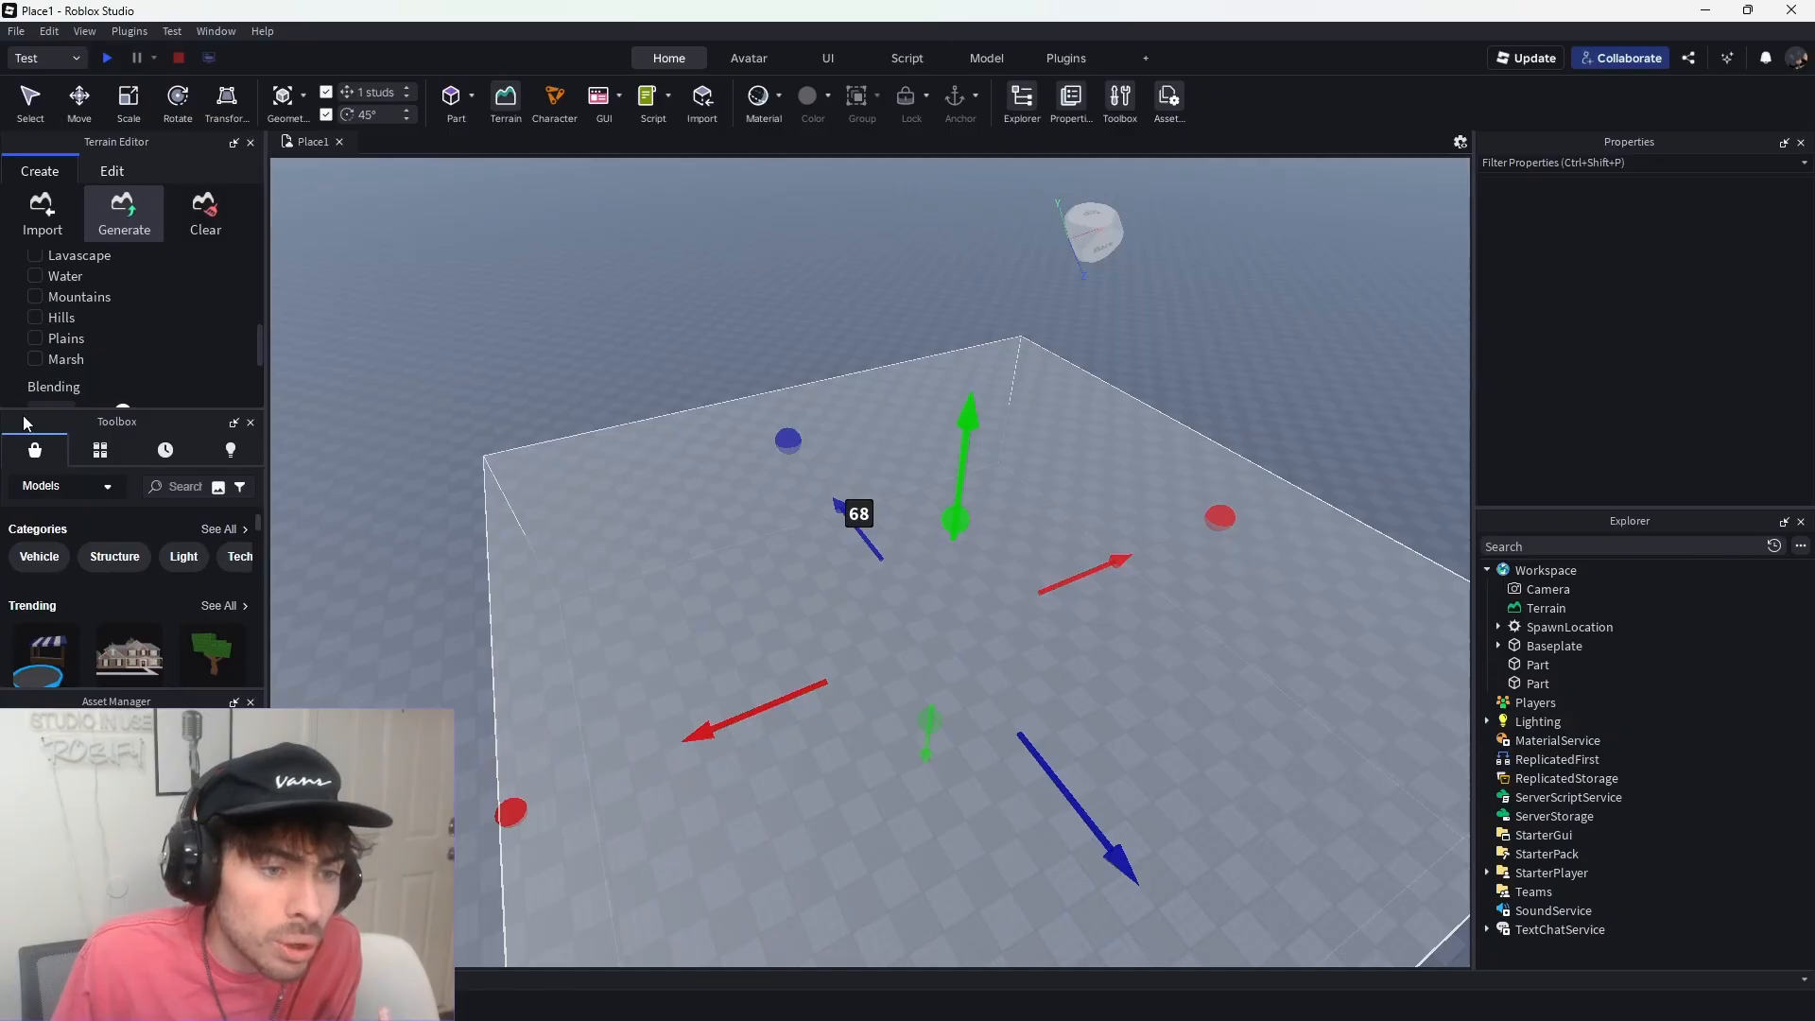
{"action": "scroll", "coordinate": [100, 378], "scroll_direction": "down", "scroll_amount": 3}
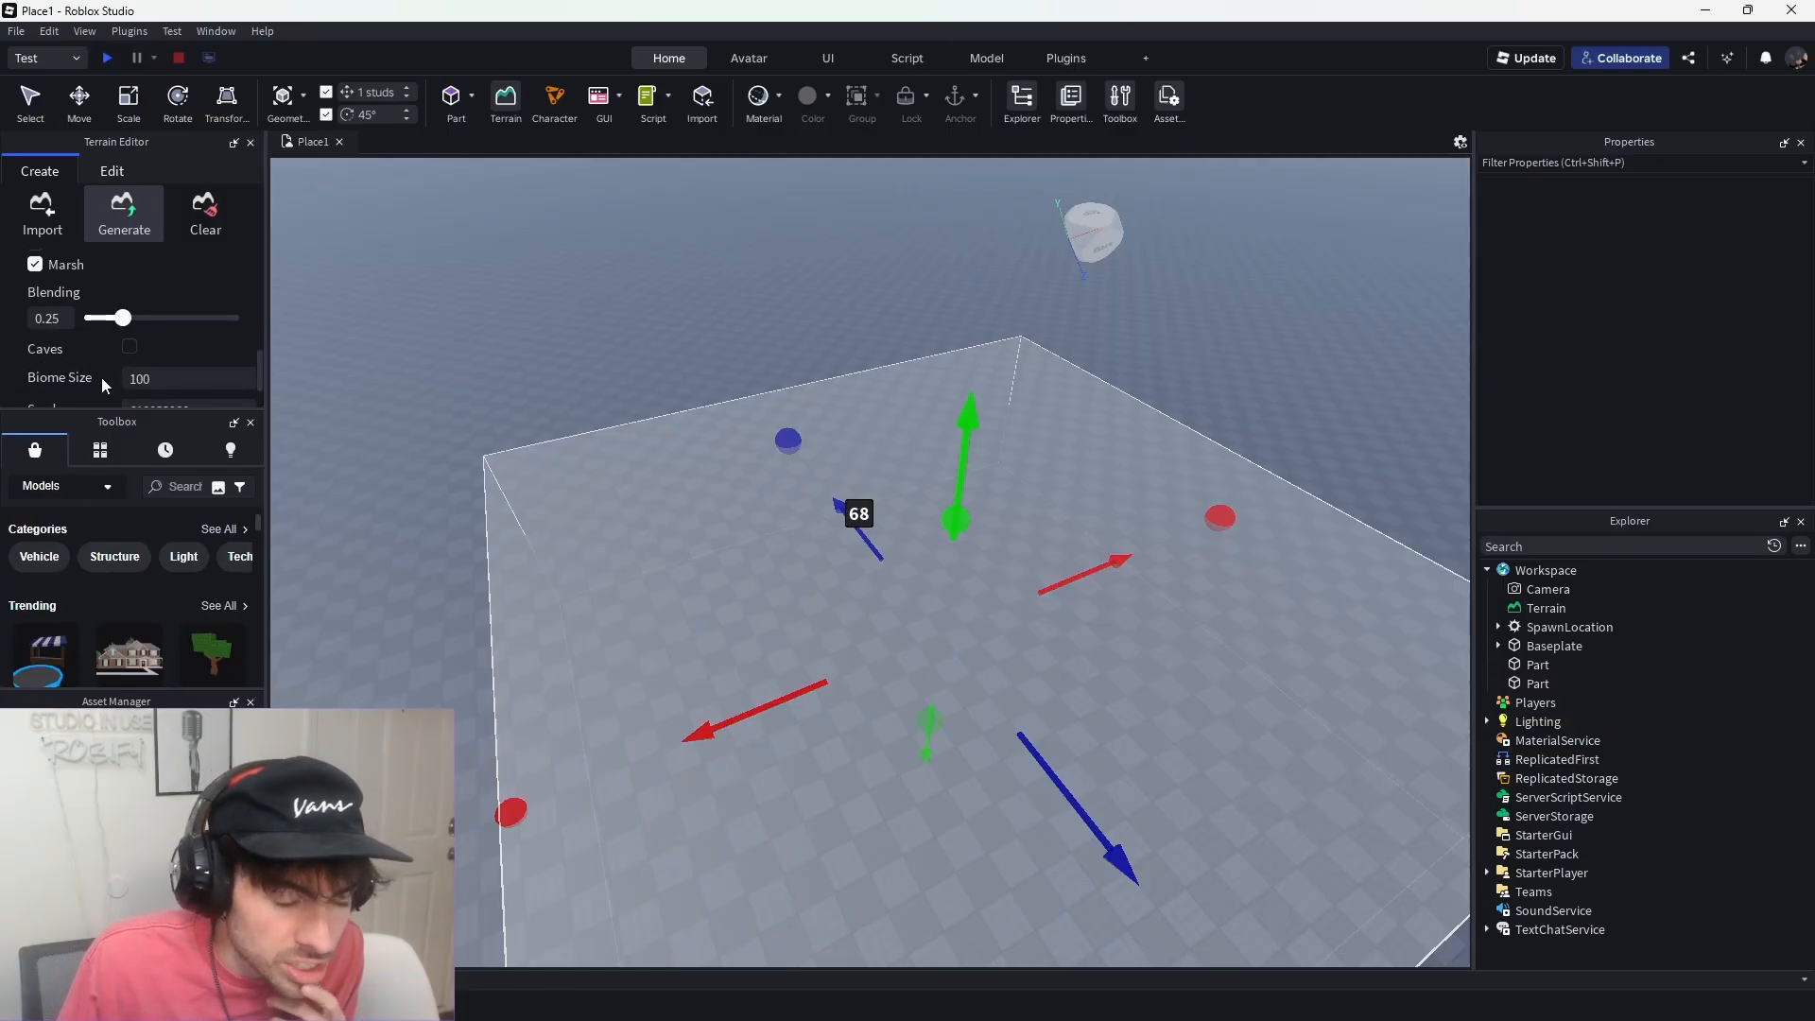
{"action": "scroll", "coordinate": [189, 364], "scroll_direction": "up", "scroll_amount": 2}
{"action": "scroll", "coordinate": [180, 359], "scroll_direction": "down", "scroll_amount": 2}
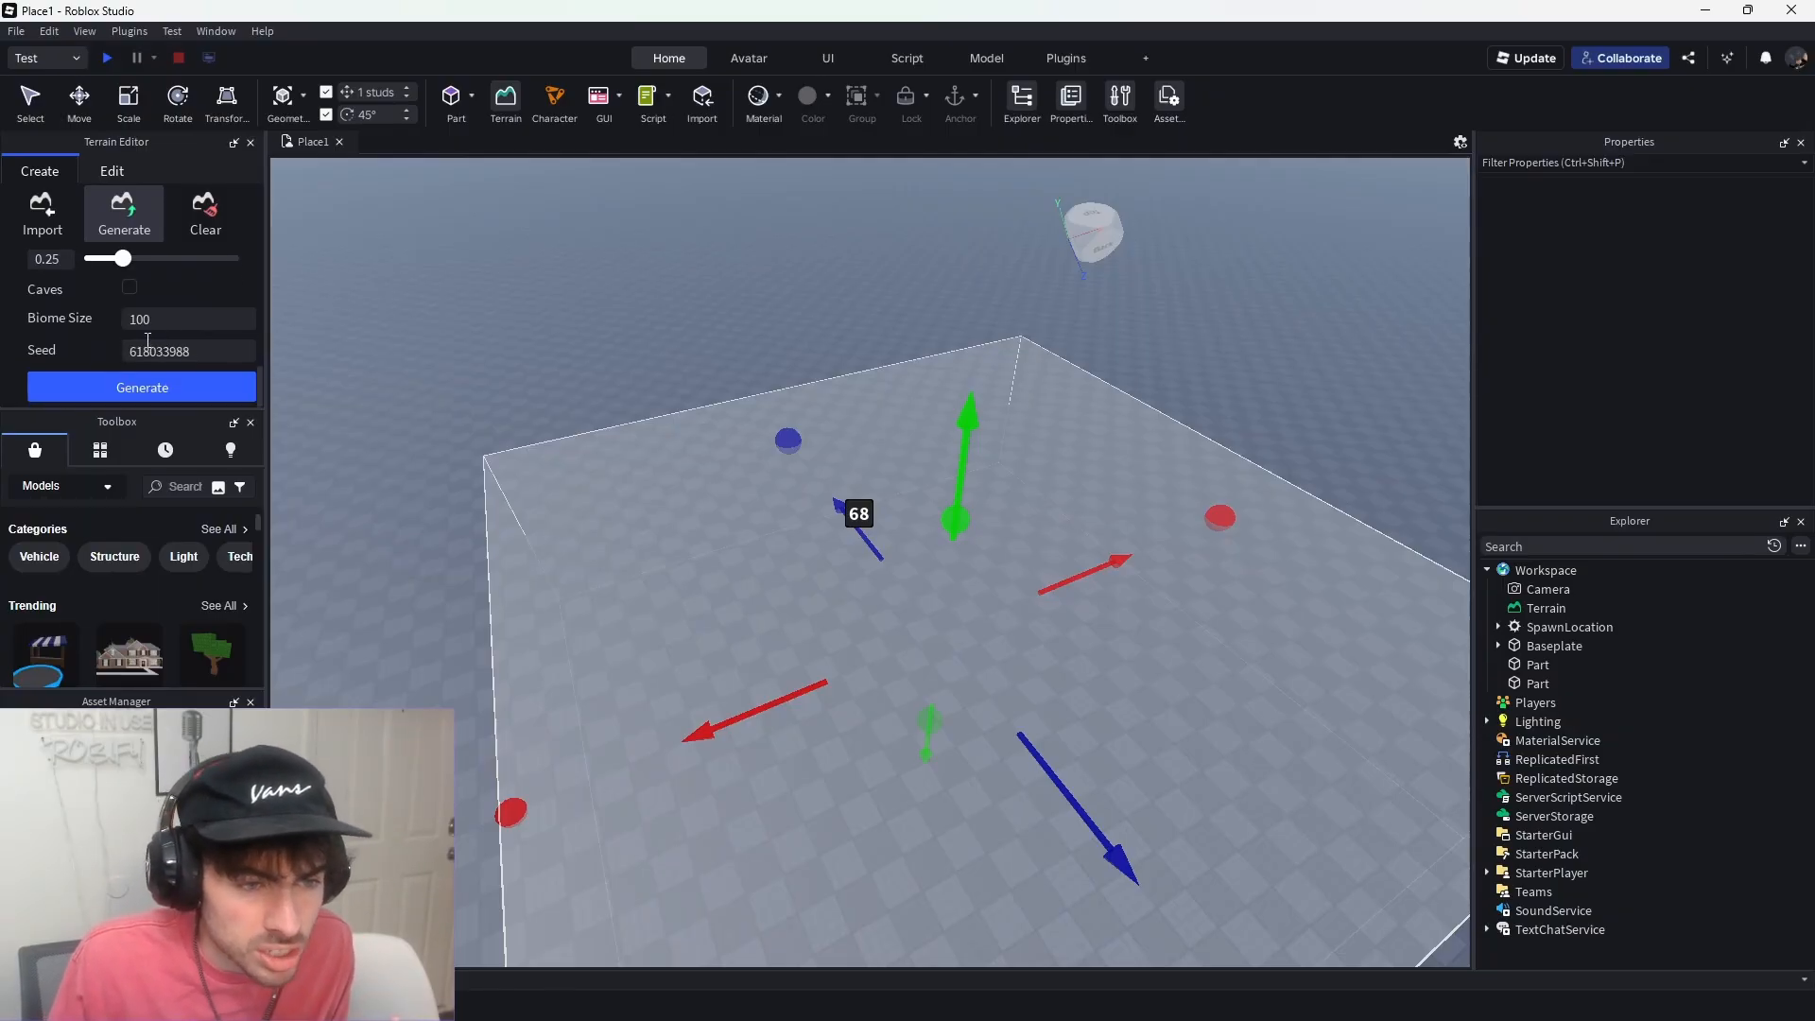
{"action": "scroll", "coordinate": [117, 319], "scroll_direction": "up", "scroll_amount": 2}
{"action": "scroll", "coordinate": [115, 349], "scroll_direction": "down", "scroll_amount": 2}
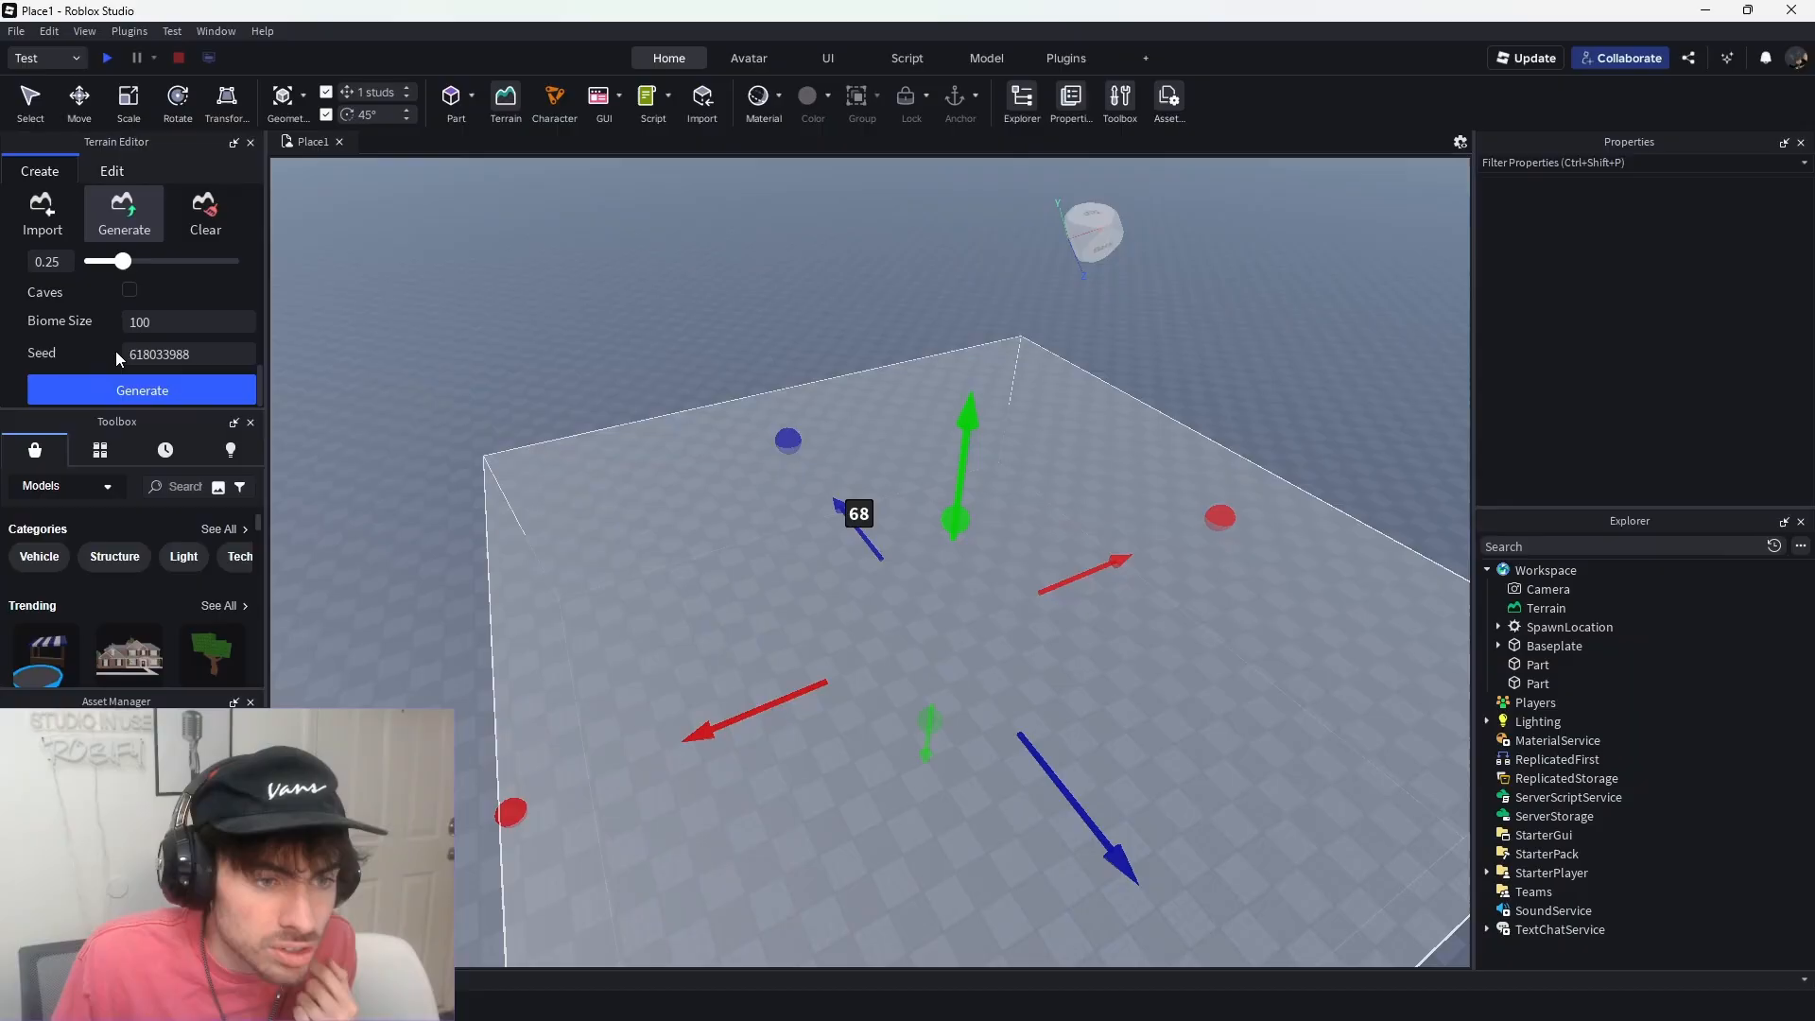
{"action": "left_click", "coordinate": [149, 393]}
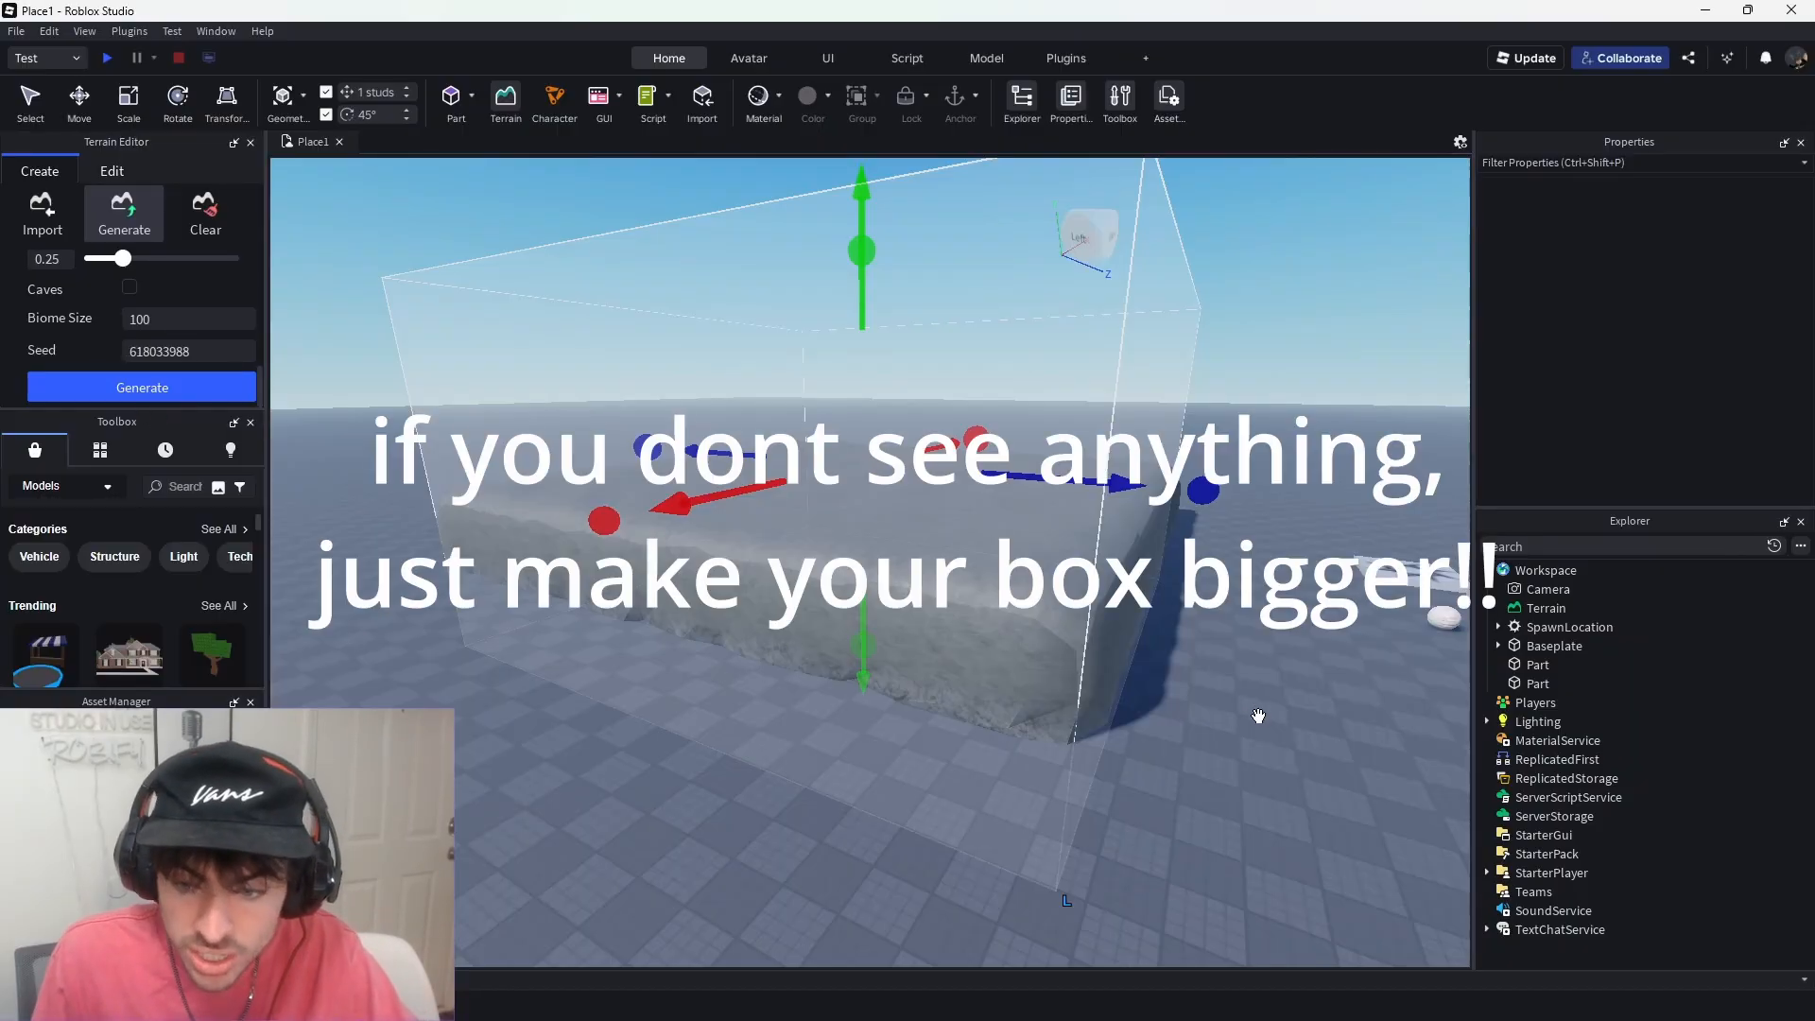
- Leave region editing and examine the generated marsh block from different angles
{"action": "left_click", "coordinate": [41, 89]}
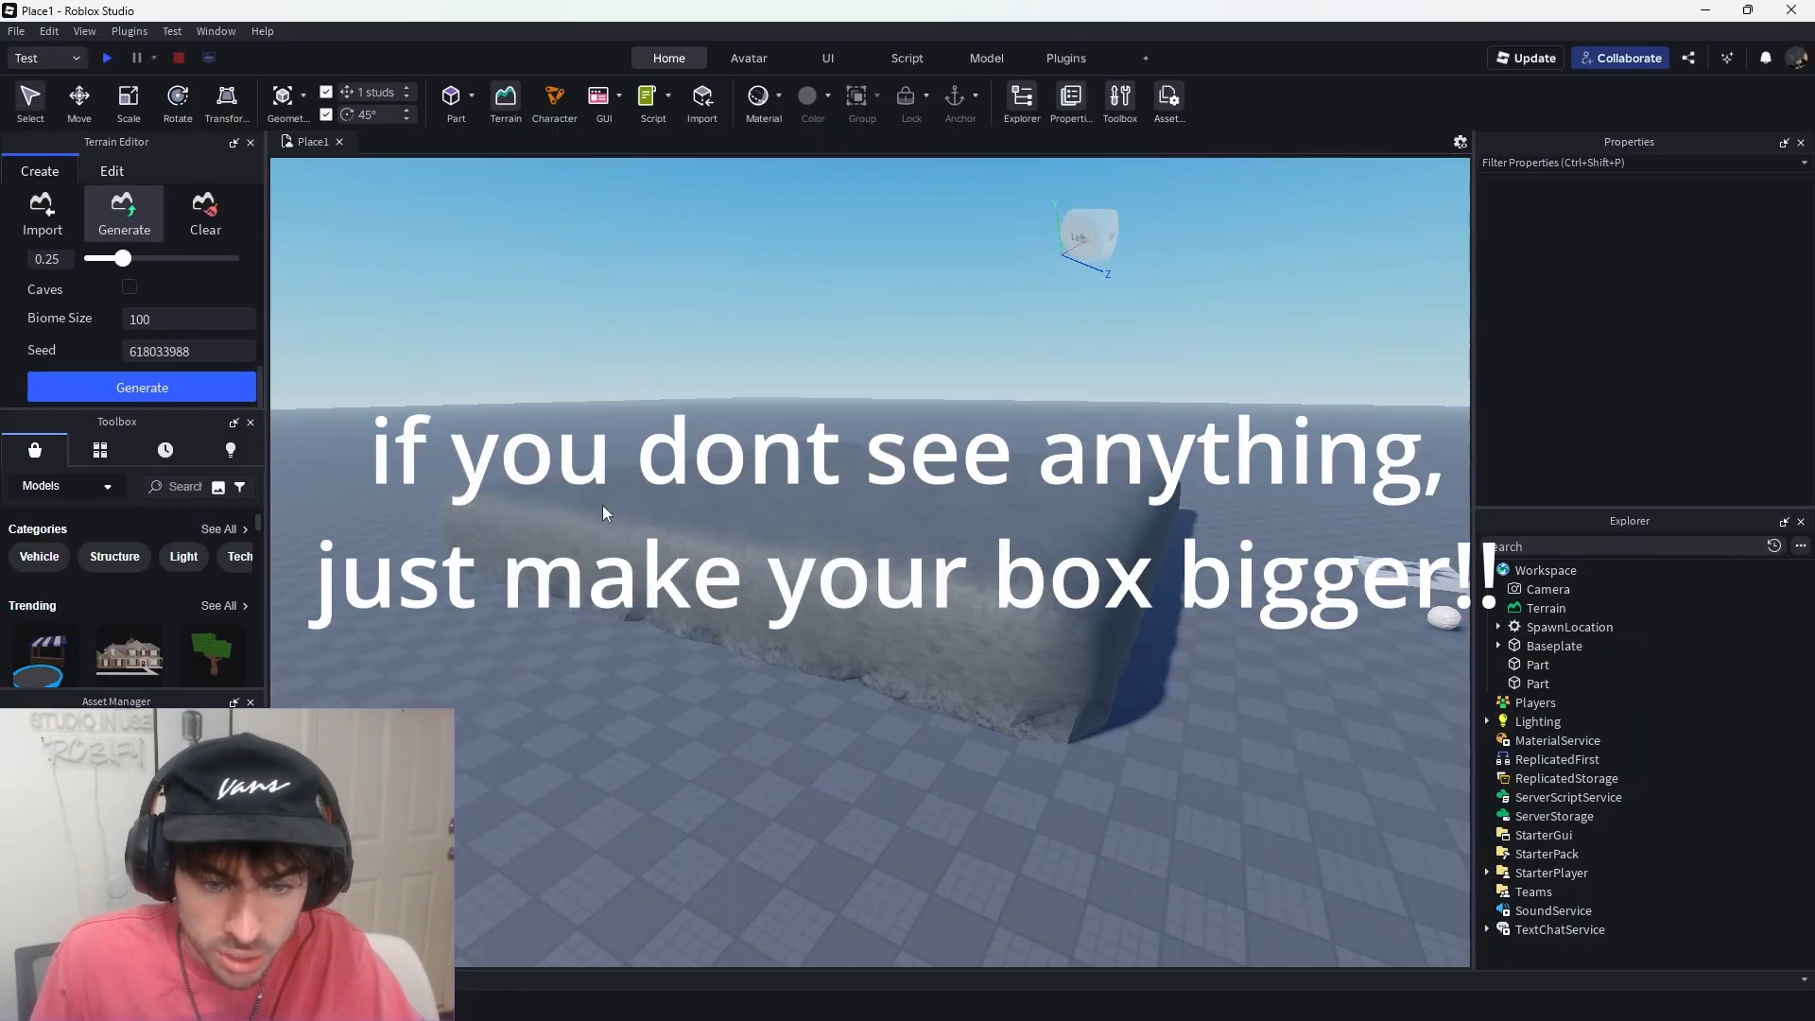
{"action": "key", "text": "w"}
{"action": "right_click_drag", "start_coordinate": [638, 524], "coordinate": [638, 524]}
{"action": "key", "text": "s"}
{"action": "key", "text": "a"}
{"action": "key", "text": "w"}
{"action": "key", "text": "s"}
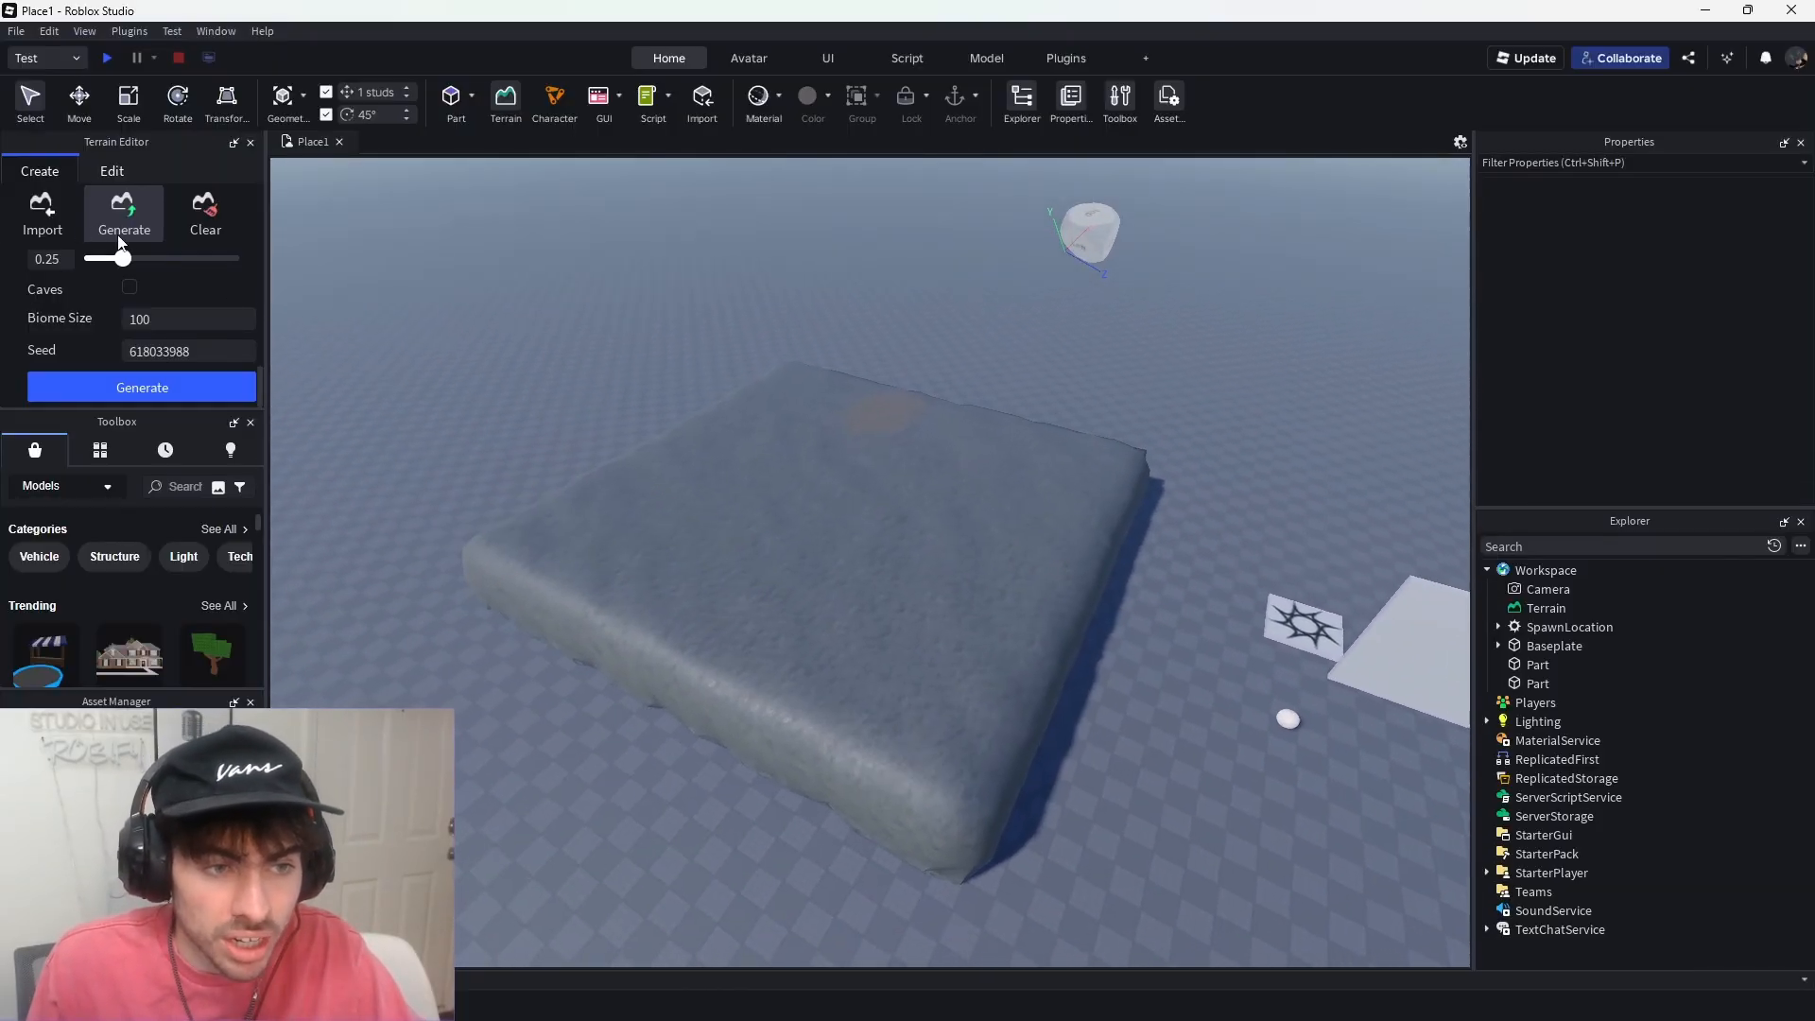
- Reopen the terrain generation region and enlarge it to about 212 by 116 by 204 studs
{"action": "left_click", "coordinate": [124, 213]}
{"action": "left_click", "coordinate": [124, 213]}
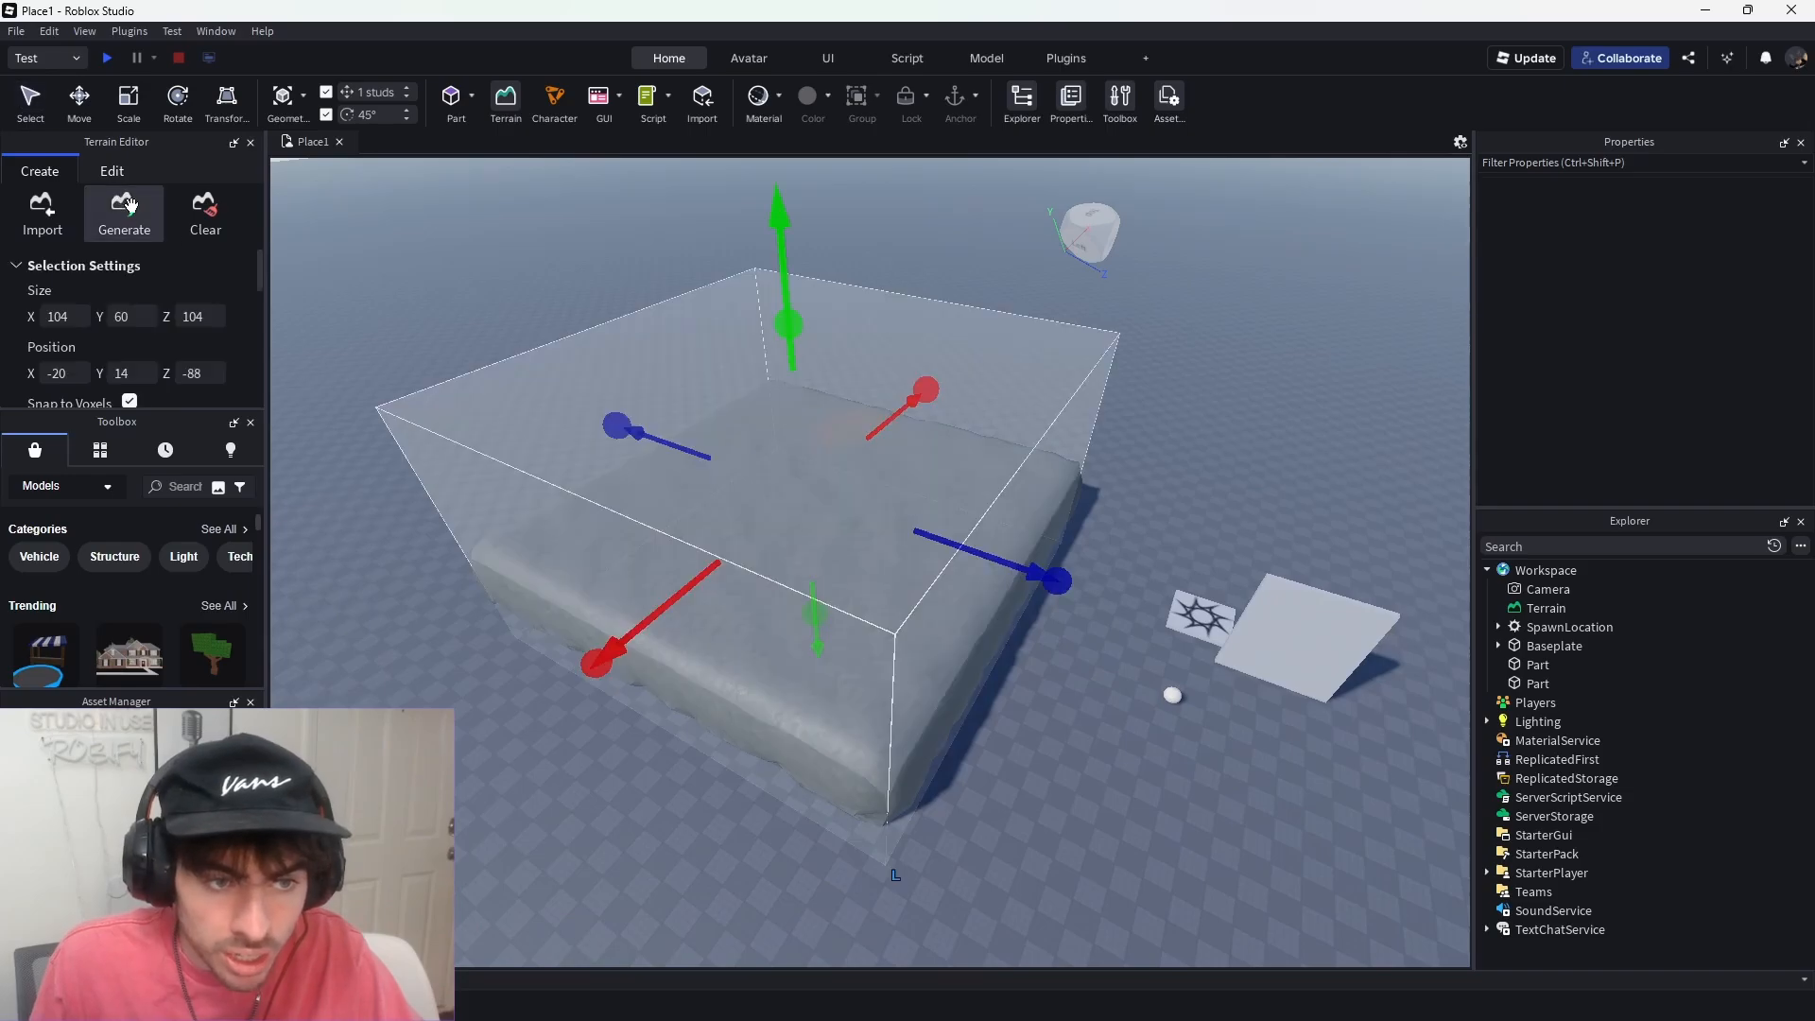
{"action": "left_click_drag", "start_coordinate": [827, 357], "coordinate": [793, 121]}
{"action": "key", "text": "s"}
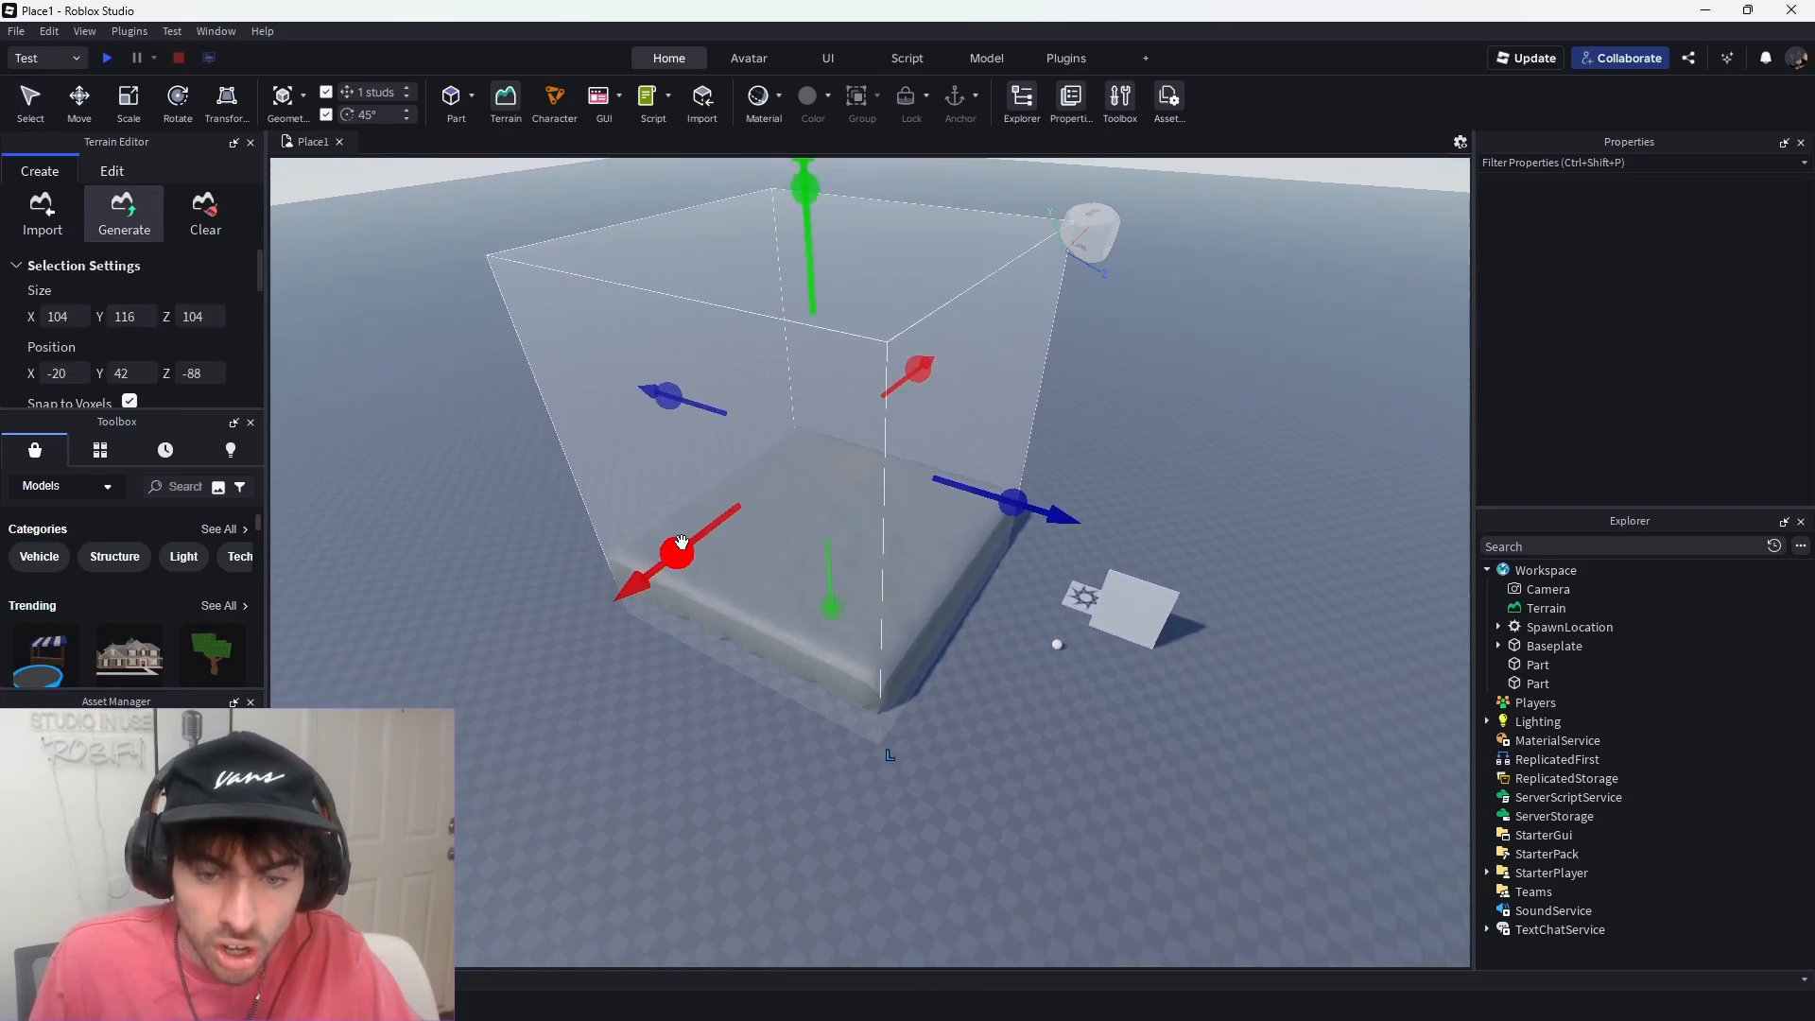
{"action": "key", "text": "a"}
{"action": "left_click_drag", "start_coordinate": [679, 547], "coordinate": [416, 835]}
{"action": "left_click_drag", "start_coordinate": [982, 630], "coordinate": [1416, 802]}
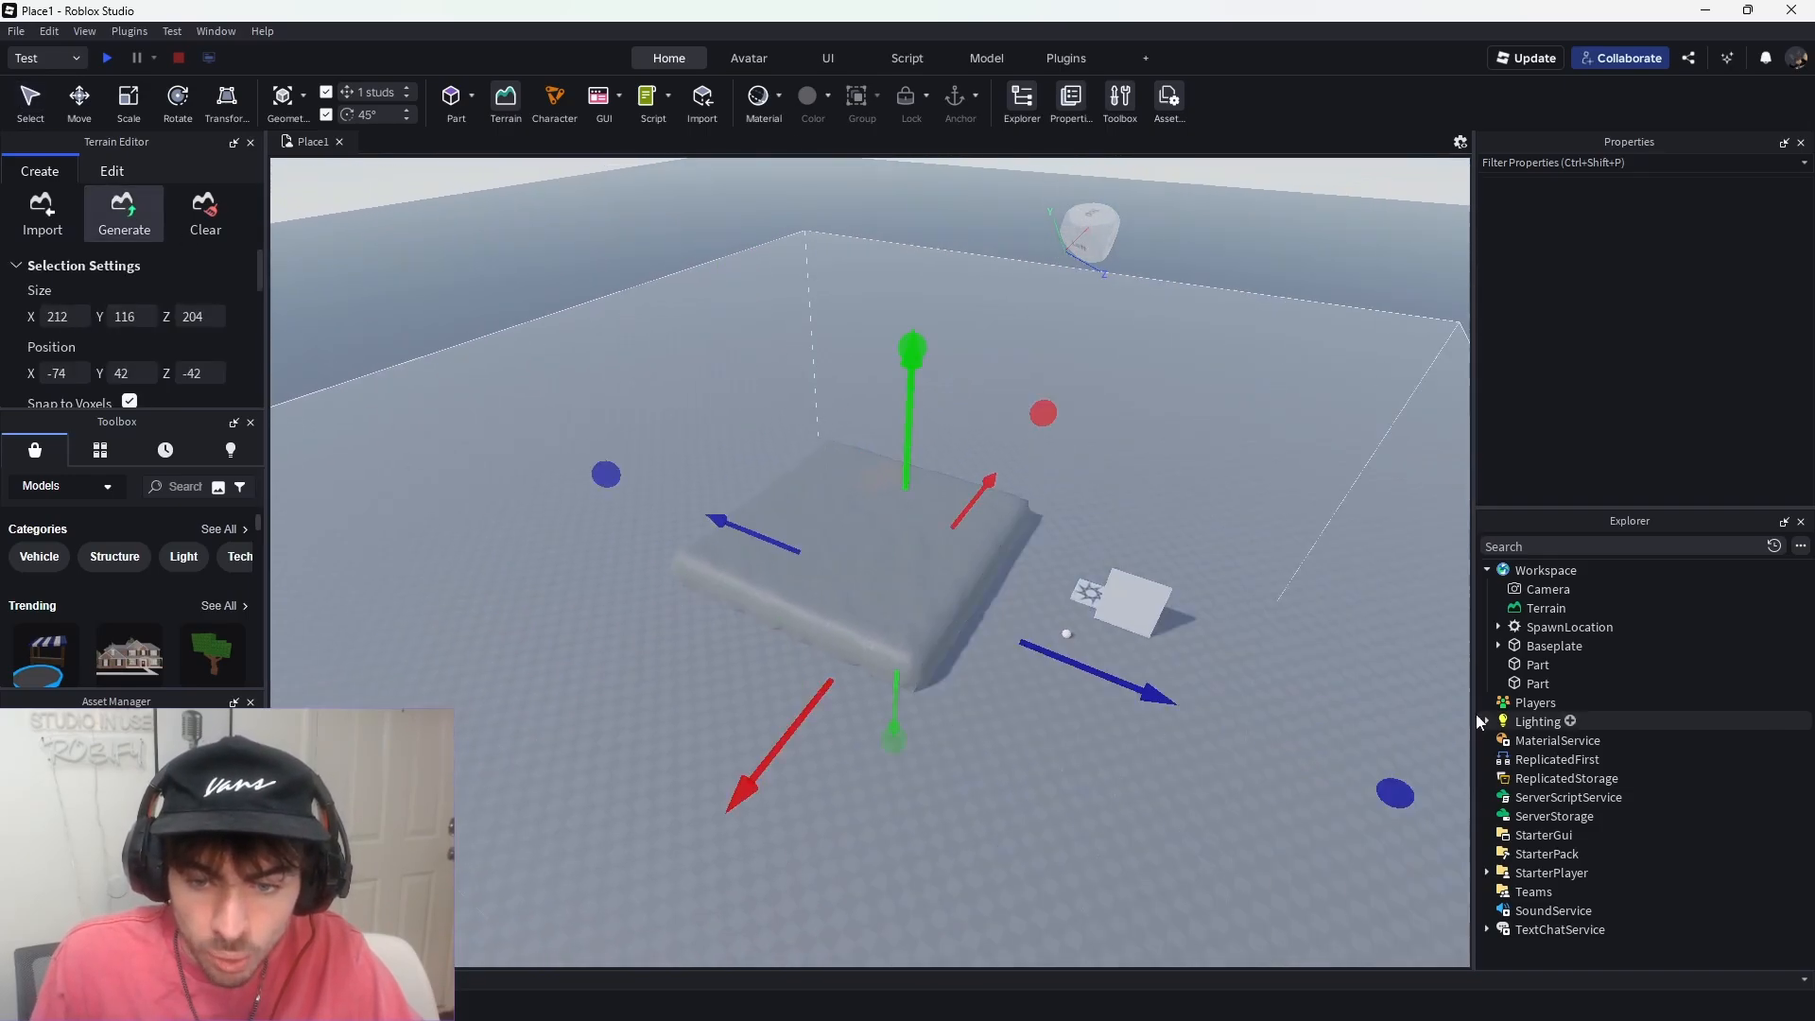
- Generate marsh terrain in the enlarged region, keeping blending at 0.25 and biome size at 100
{"action": "key", "text": "w"}
{"action": "scroll", "coordinate": [179, 364], "scroll_direction": "down", "scroll_amount": 5}
{"action": "scroll", "coordinate": [176, 376], "scroll_direction": "down", "scroll_amount": 2}
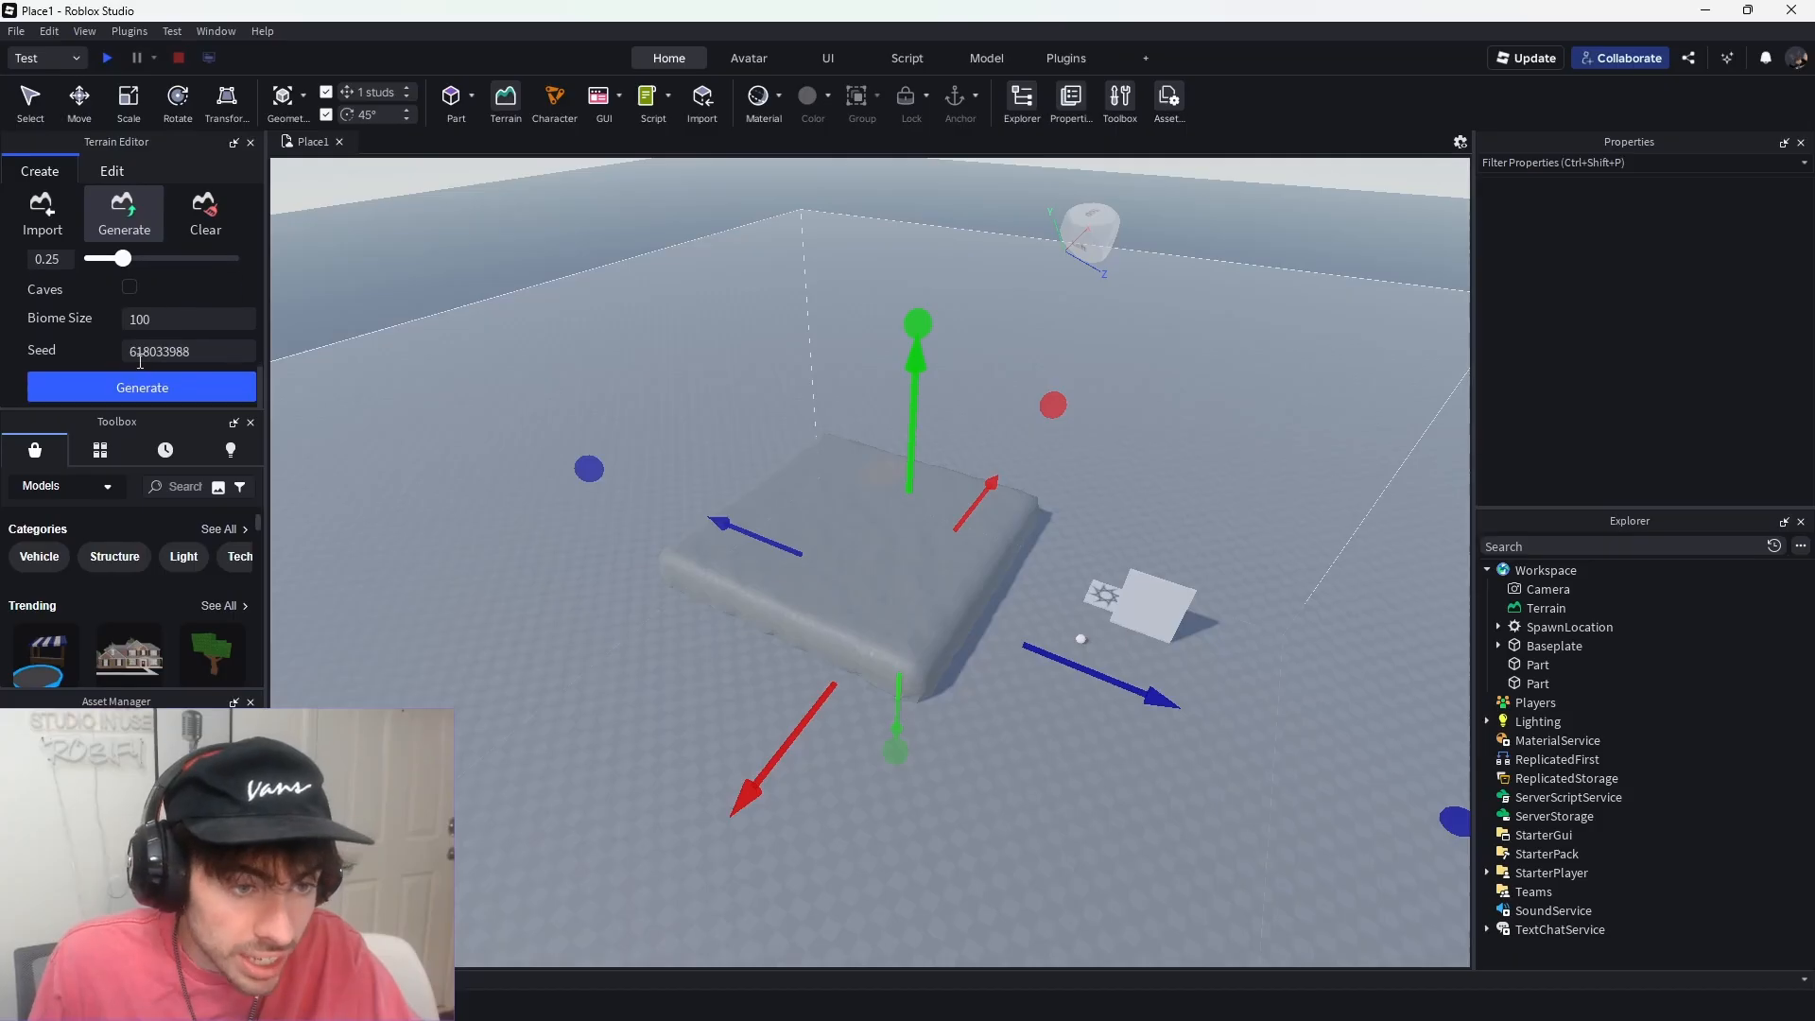
{"action": "left_click", "coordinate": [172, 383]}
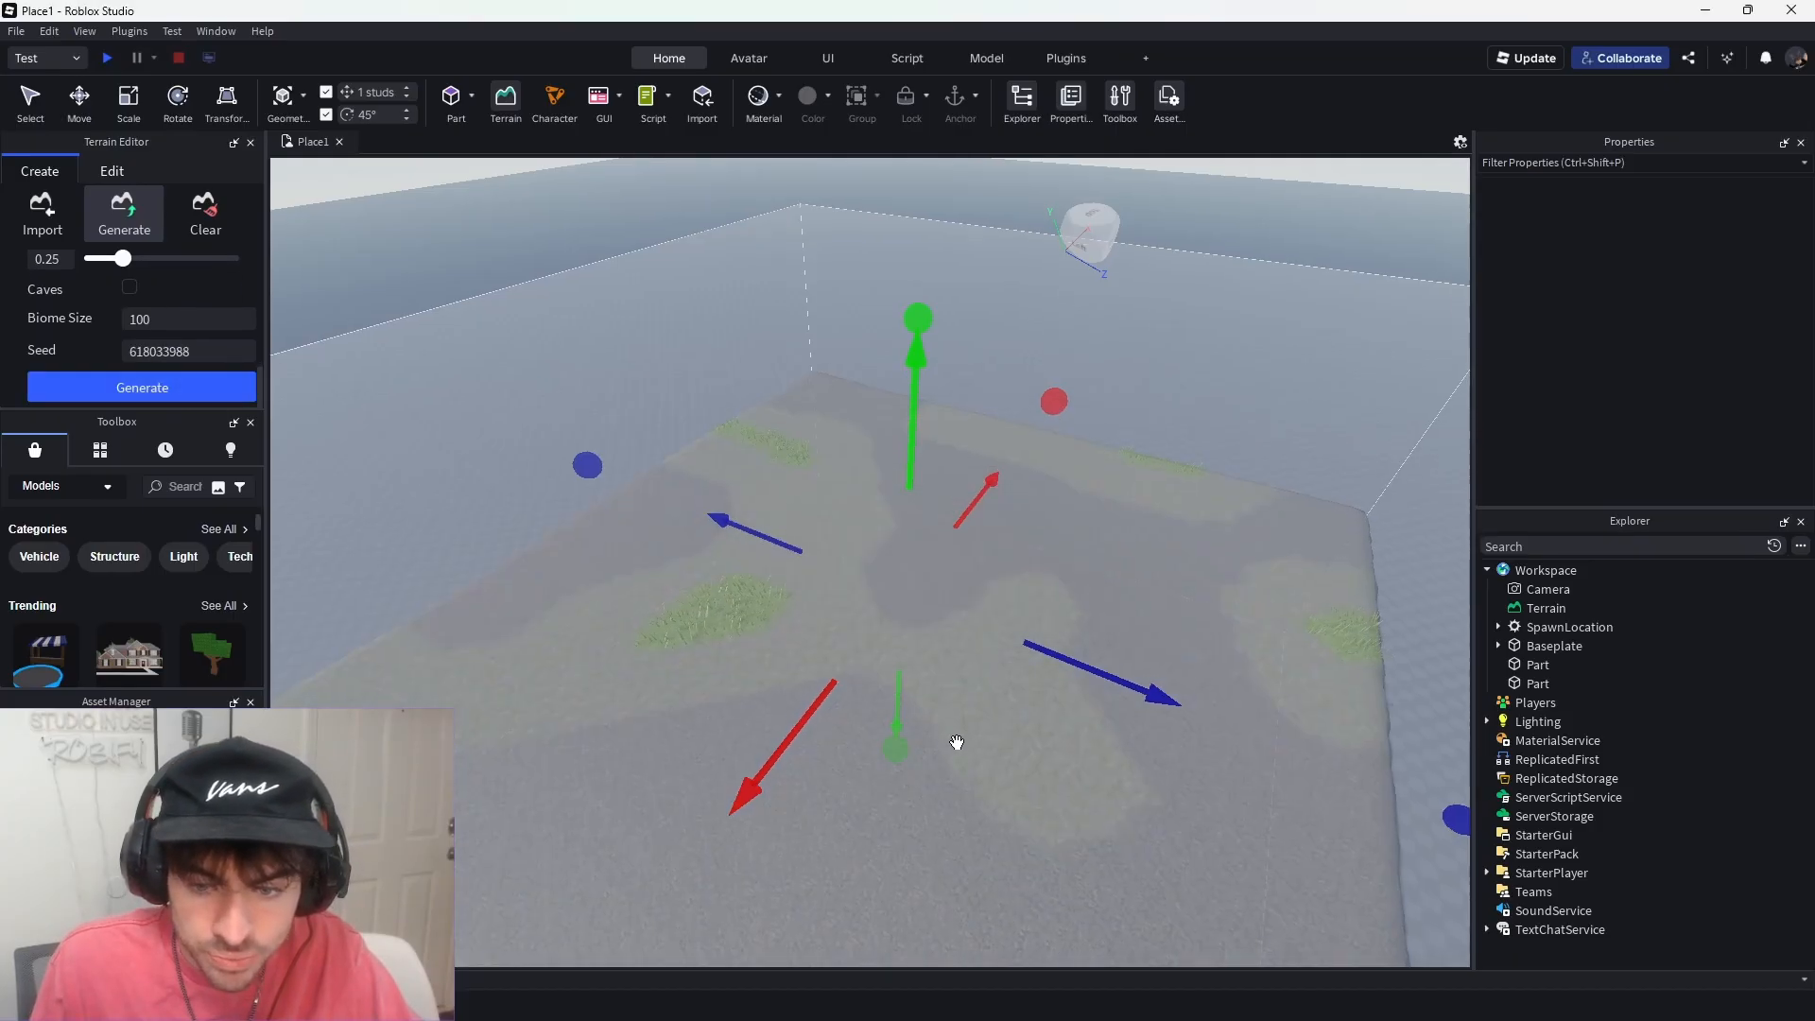
- Stretch the terrain region far beyond the existing marsh block along X and Z, to about 992 by 696 studs
{"action": "scroll", "coordinate": [953, 742], "scroll_direction": "down", "scroll_amount": 6}
{"action": "key", "text": "s"}
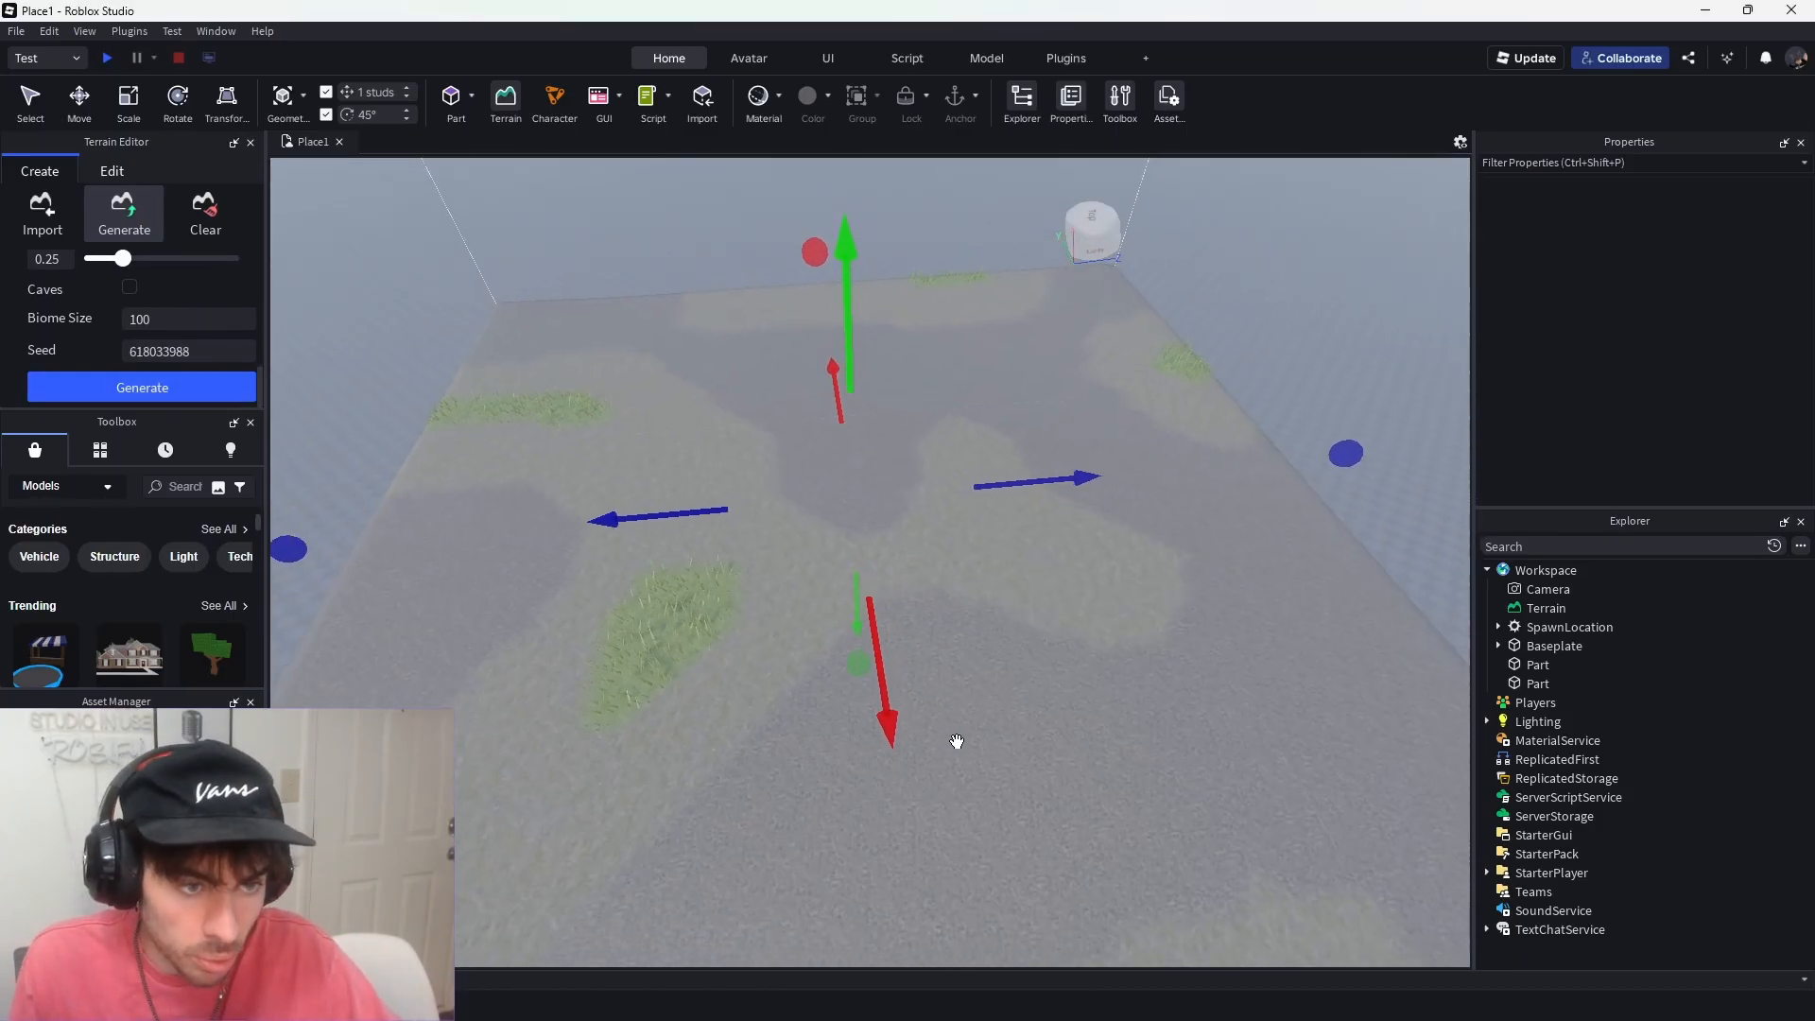
{"action": "right_click_drag", "start_coordinate": [957, 742], "coordinate": [956, 744]}
{"action": "scroll", "coordinate": [734, 501], "scroll_direction": "down", "scroll_amount": 5}
{"action": "scroll", "coordinate": [728, 510], "scroll_direction": "down", "scroll_amount": 2}
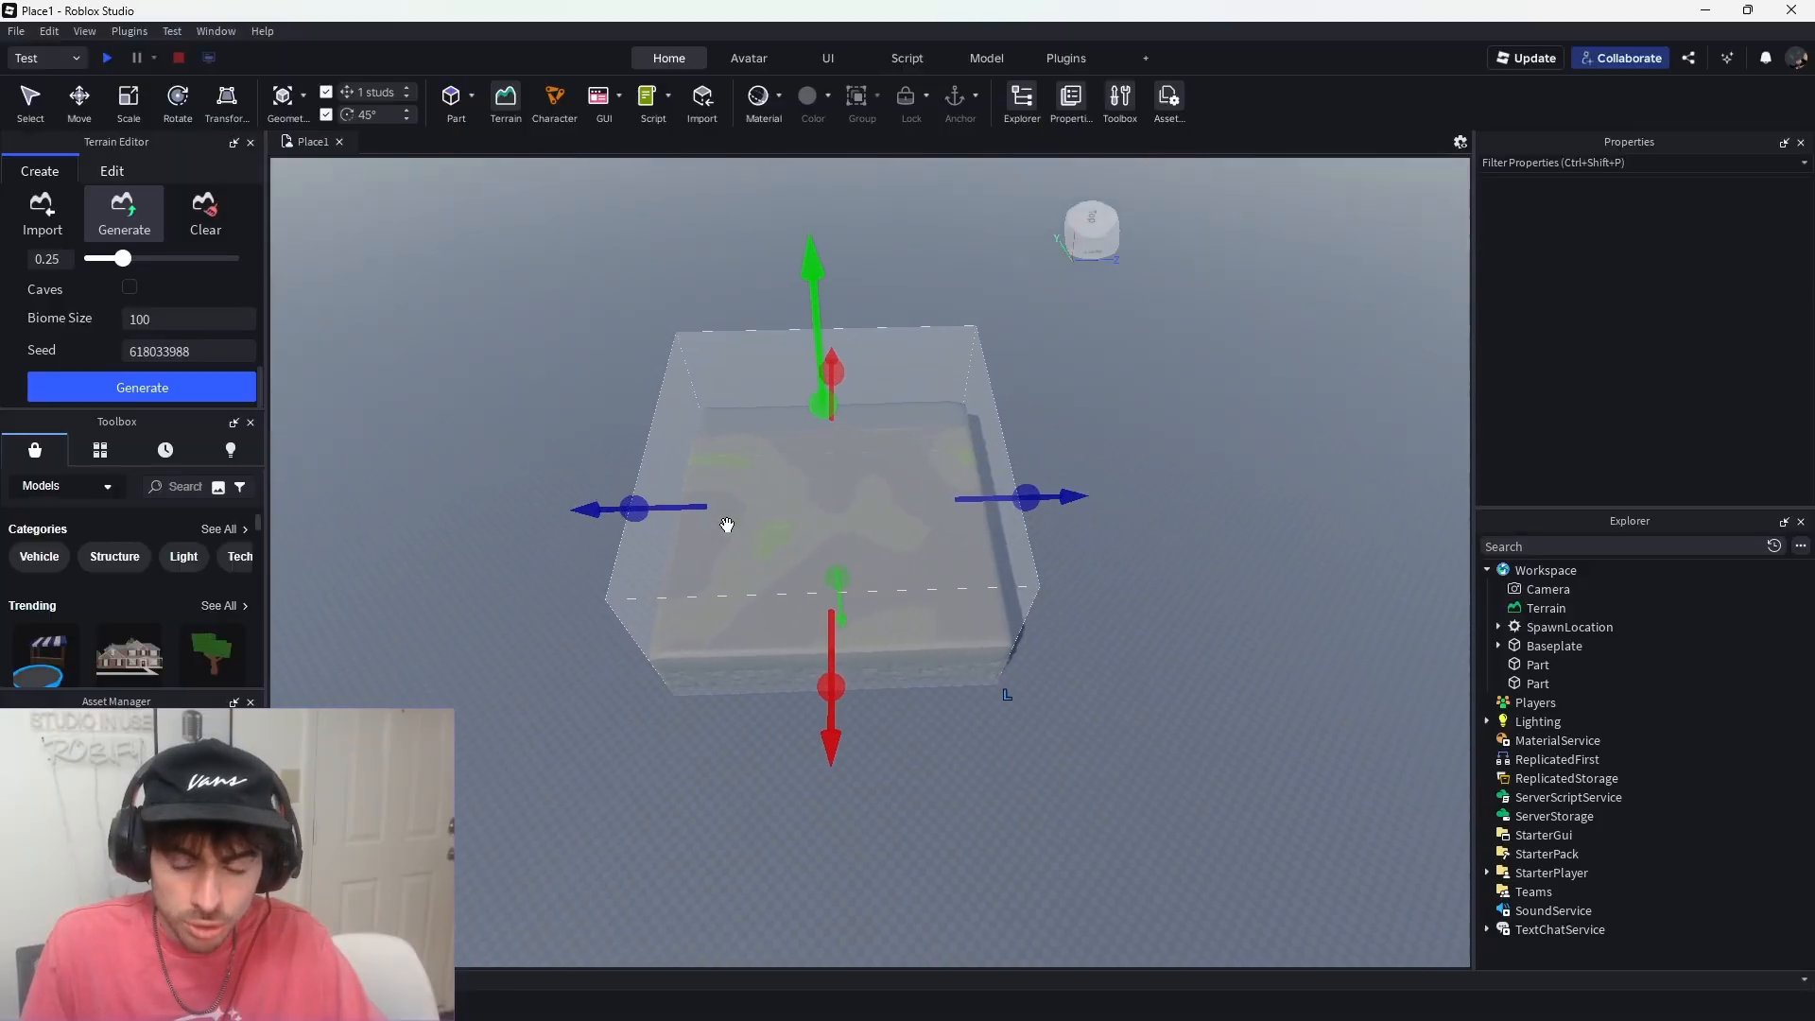
{"action": "key", "text": "d"}
{"action": "key", "text": "a"}
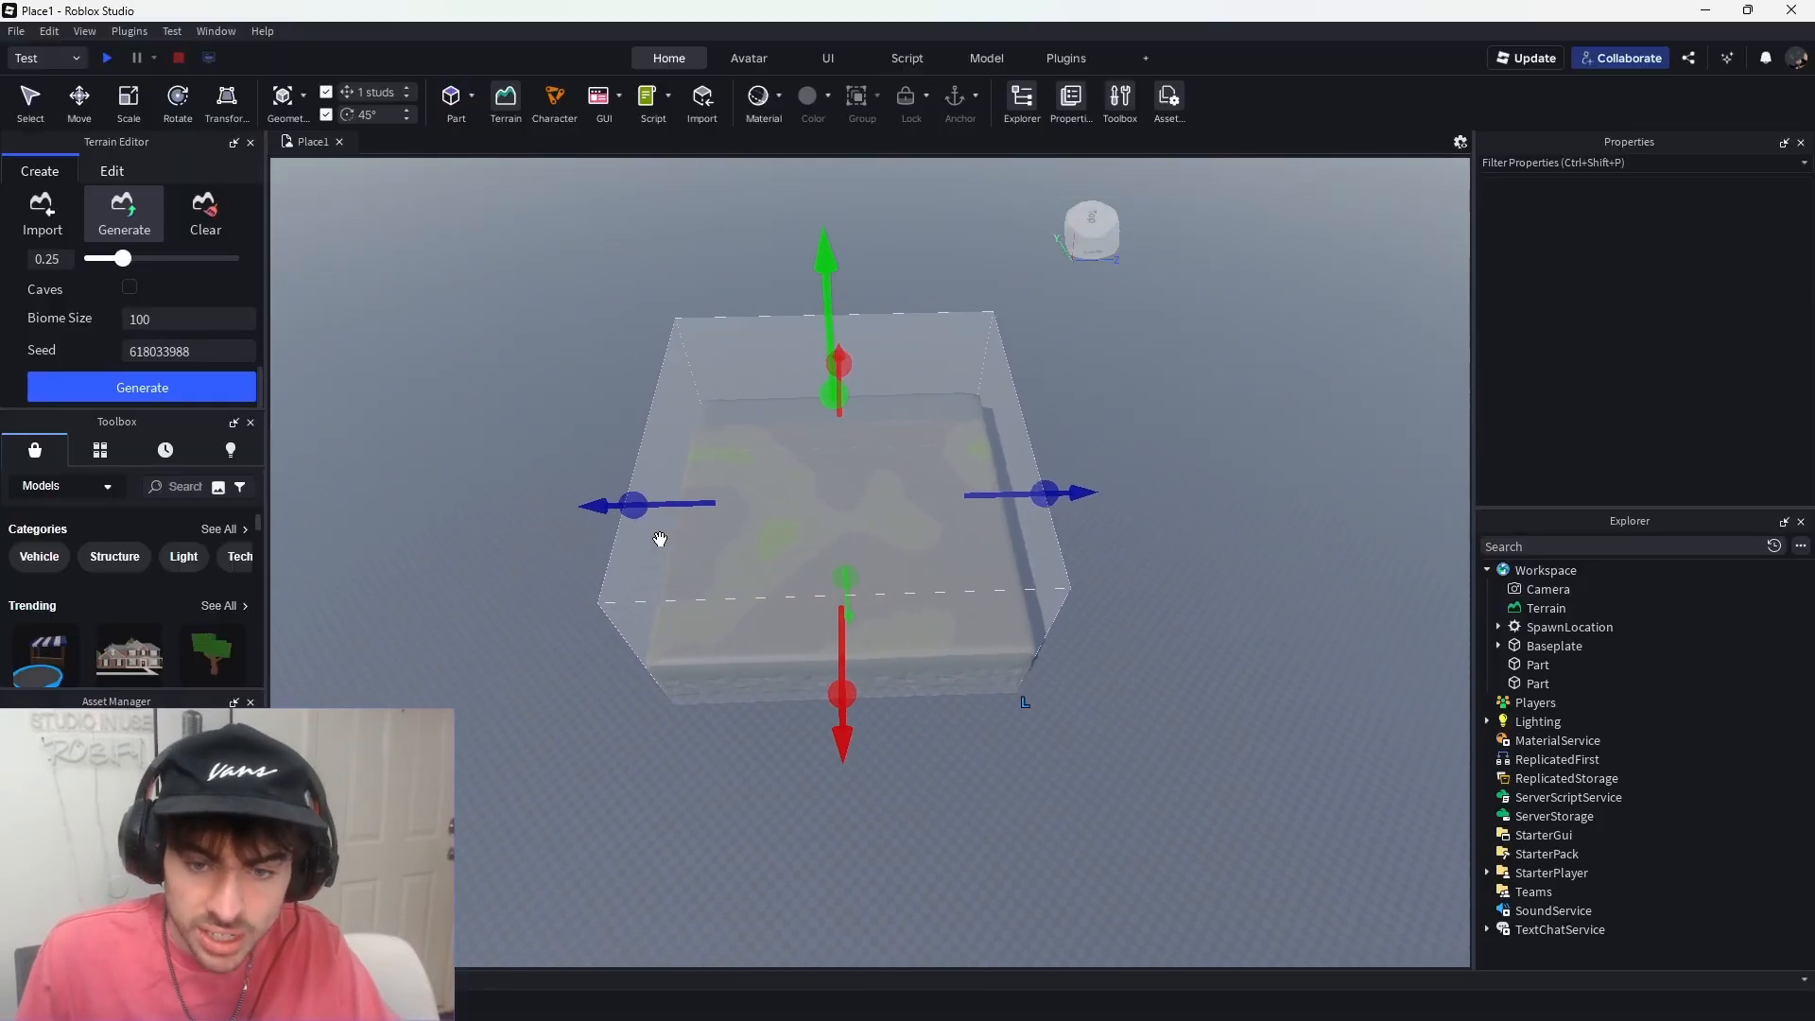
{"action": "key", "text": "s"}
{"action": "key", "text": "d"}
{"action": "key", "text": "a"}
{"action": "left_click_drag", "start_coordinate": [654, 526], "coordinate": [232, 515]}
{"action": "key", "text": "a"}
{"action": "left_click_drag", "start_coordinate": [670, 684], "coordinate": [628, 963]}
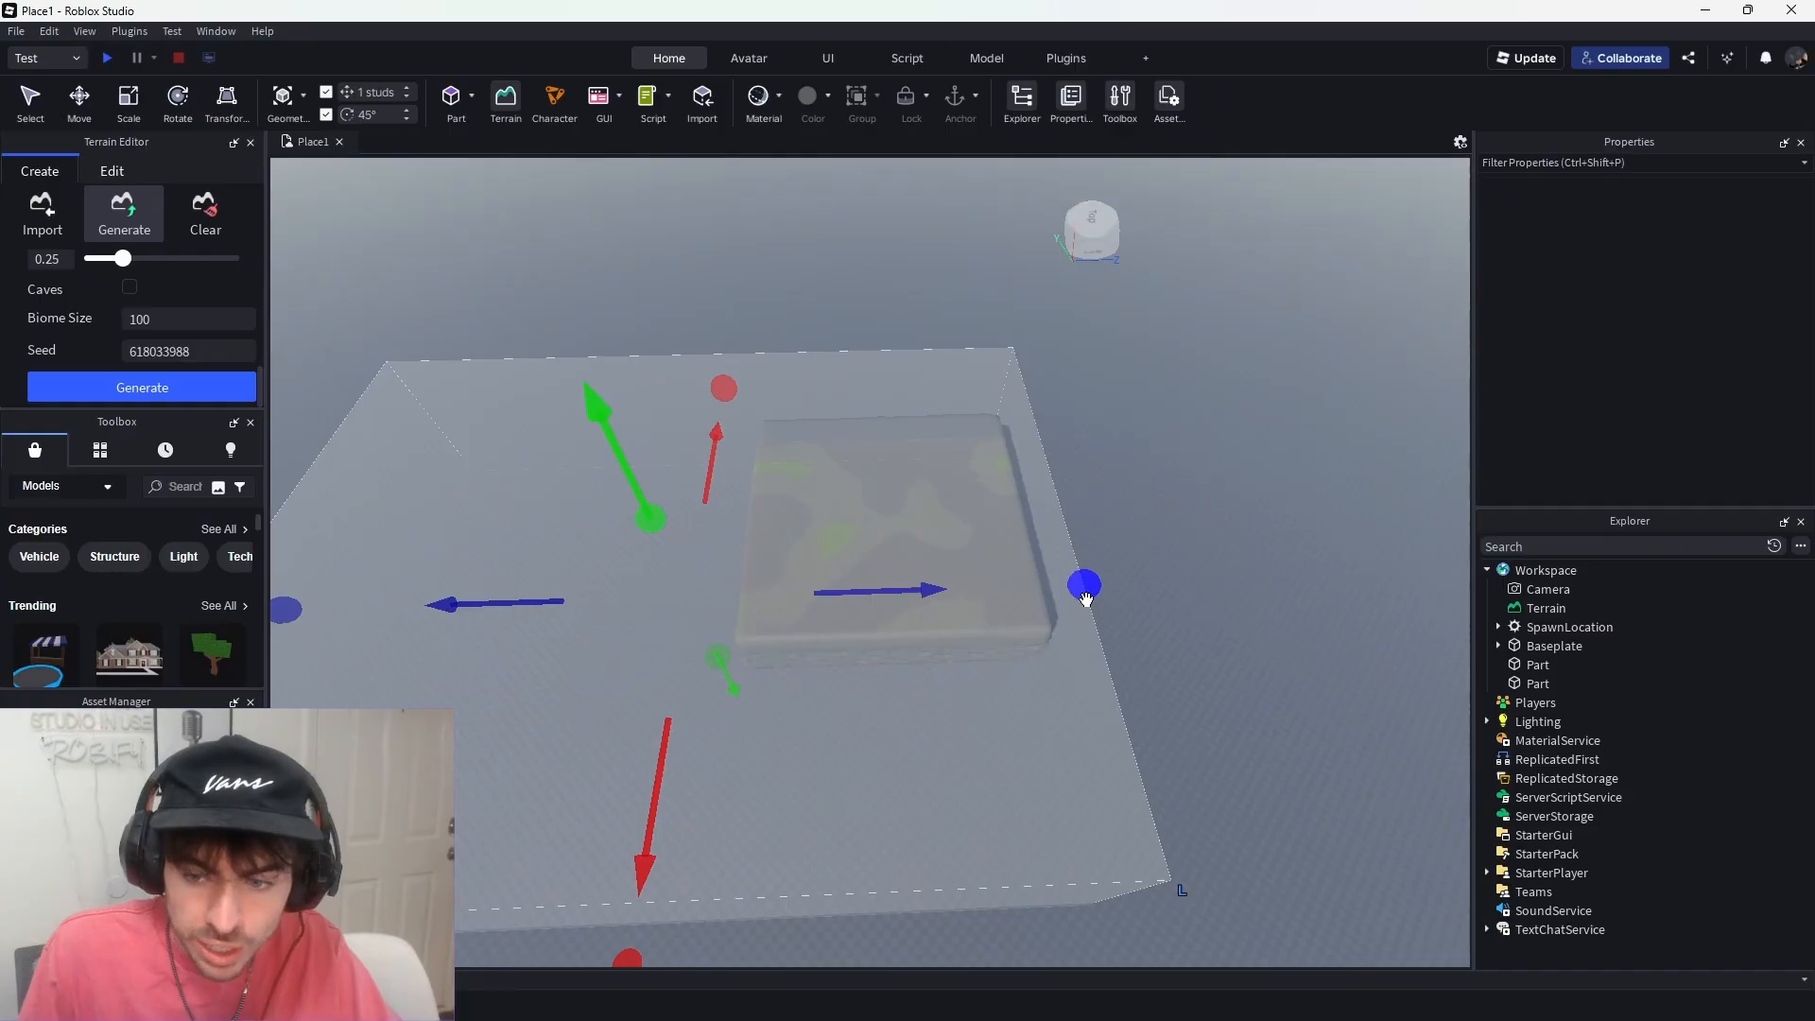
- Generate marsh terrain across the whole 992 by 696 stud region
{"action": "left_click", "coordinate": [141, 387]}
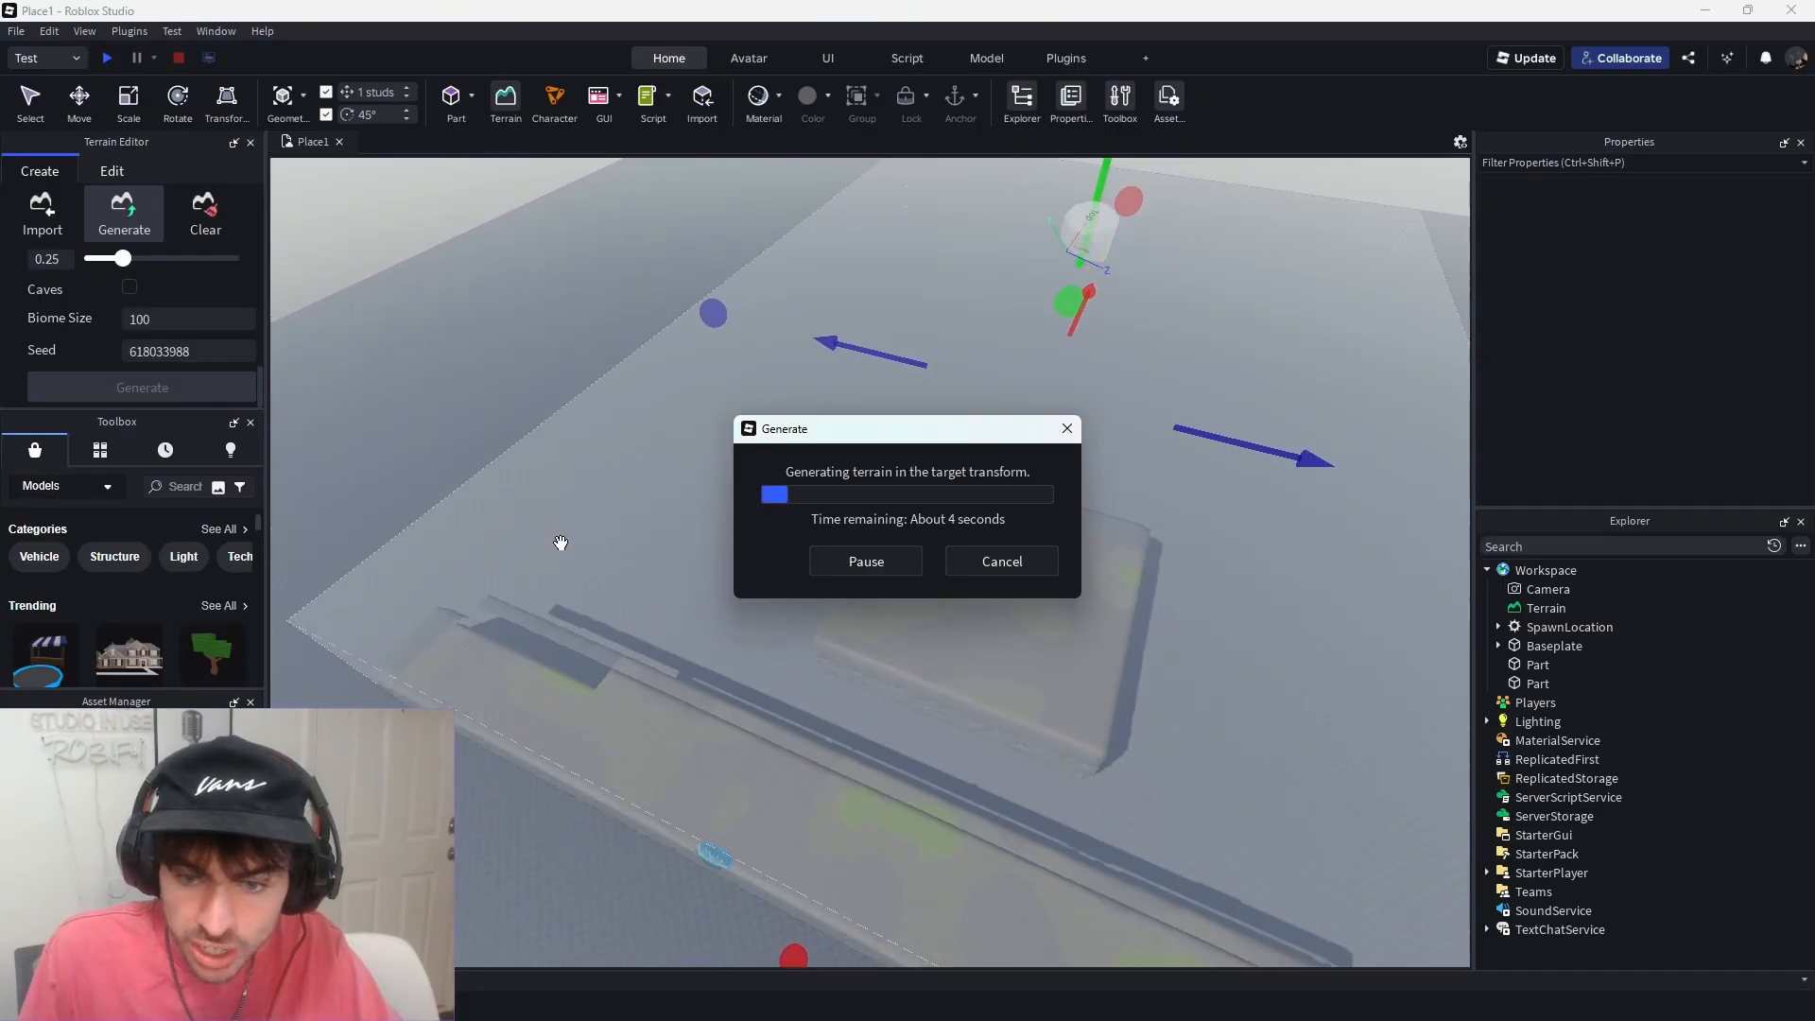
{"action": "key", "text": "a"}
{"action": "right_click_drag", "start_coordinate": [653, 546], "coordinate": [653, 545]}
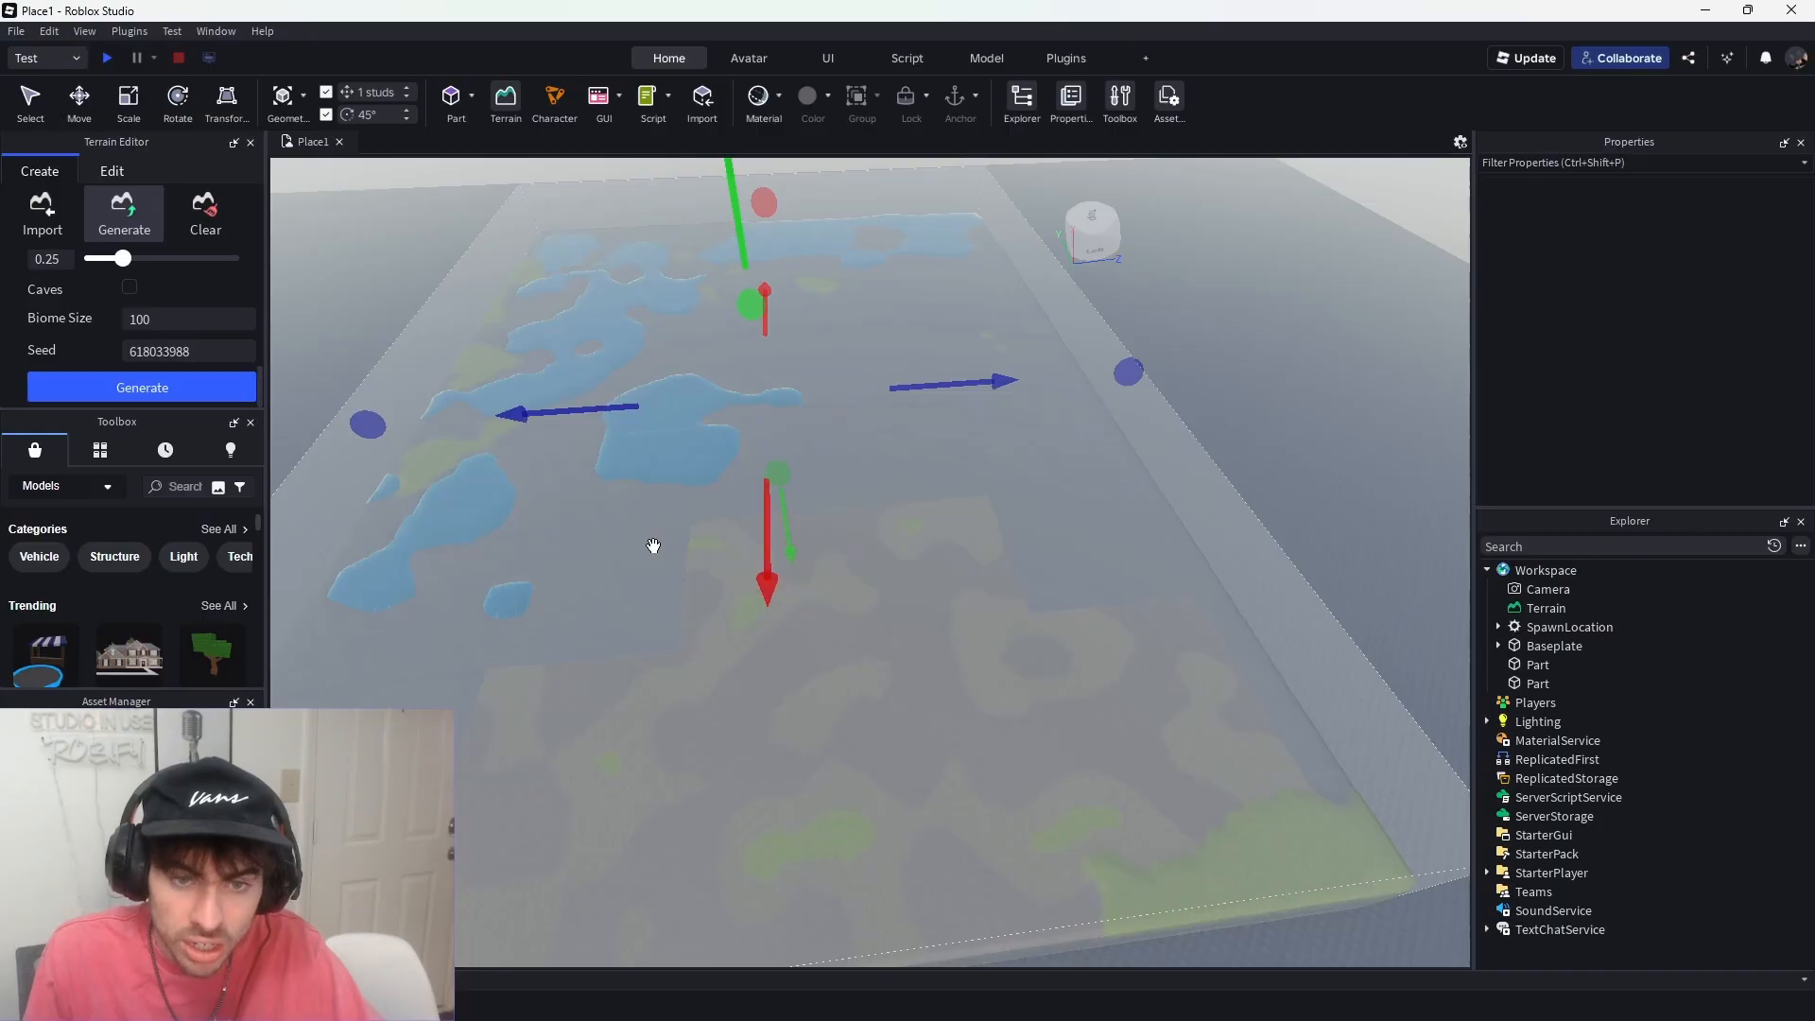
- Examine the generated grass, mud and water of the marsh landscape up close
{"action": "scroll", "coordinate": [655, 558], "scroll_direction": "up", "scroll_amount": 5}
{"action": "scroll", "coordinate": [653, 553], "scroll_direction": "up", "scroll_amount": 3}
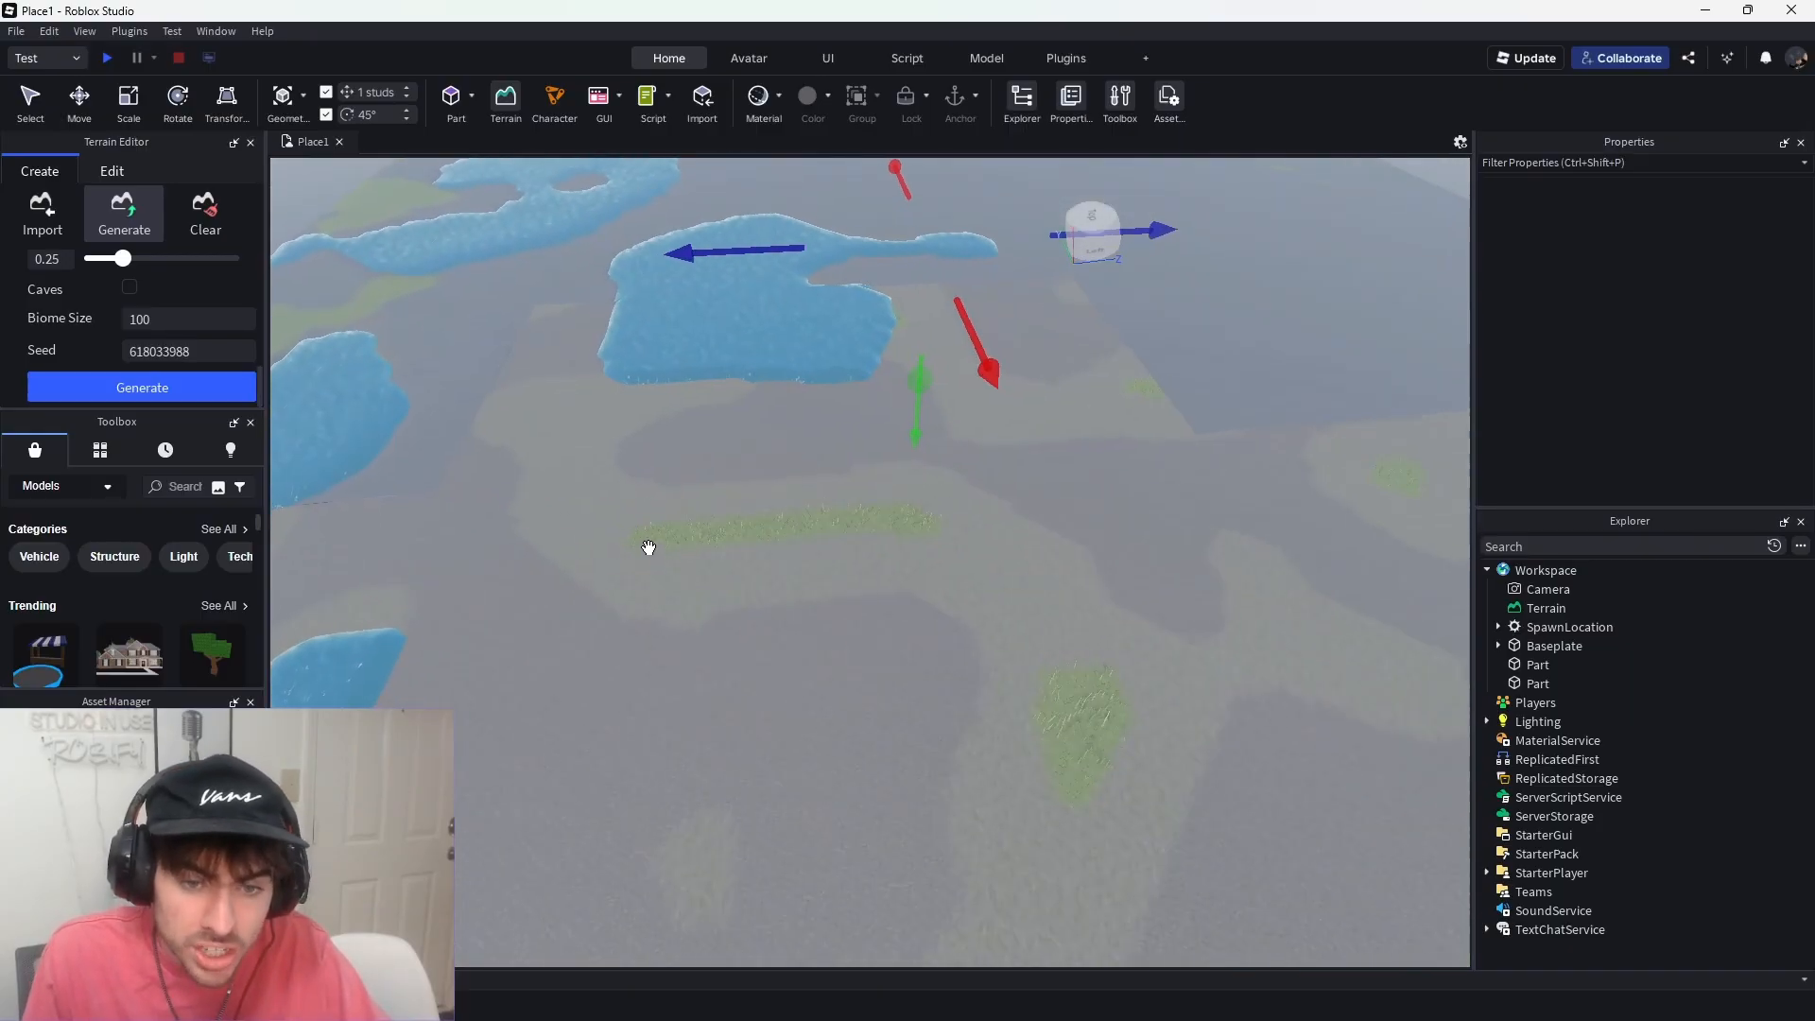
{"action": "right_click_drag", "start_coordinate": [645, 547], "coordinate": [648, 548]}
{"action": "scroll", "coordinate": [647, 548], "scroll_direction": "up", "scroll_amount": 5}
{"action": "scroll", "coordinate": [649, 548], "scroll_direction": "up", "scroll_amount": 5}
{"action": "scroll", "coordinate": [648, 548], "scroll_direction": "up", "scroll_amount": 3}
{"action": "key", "text": "s"}
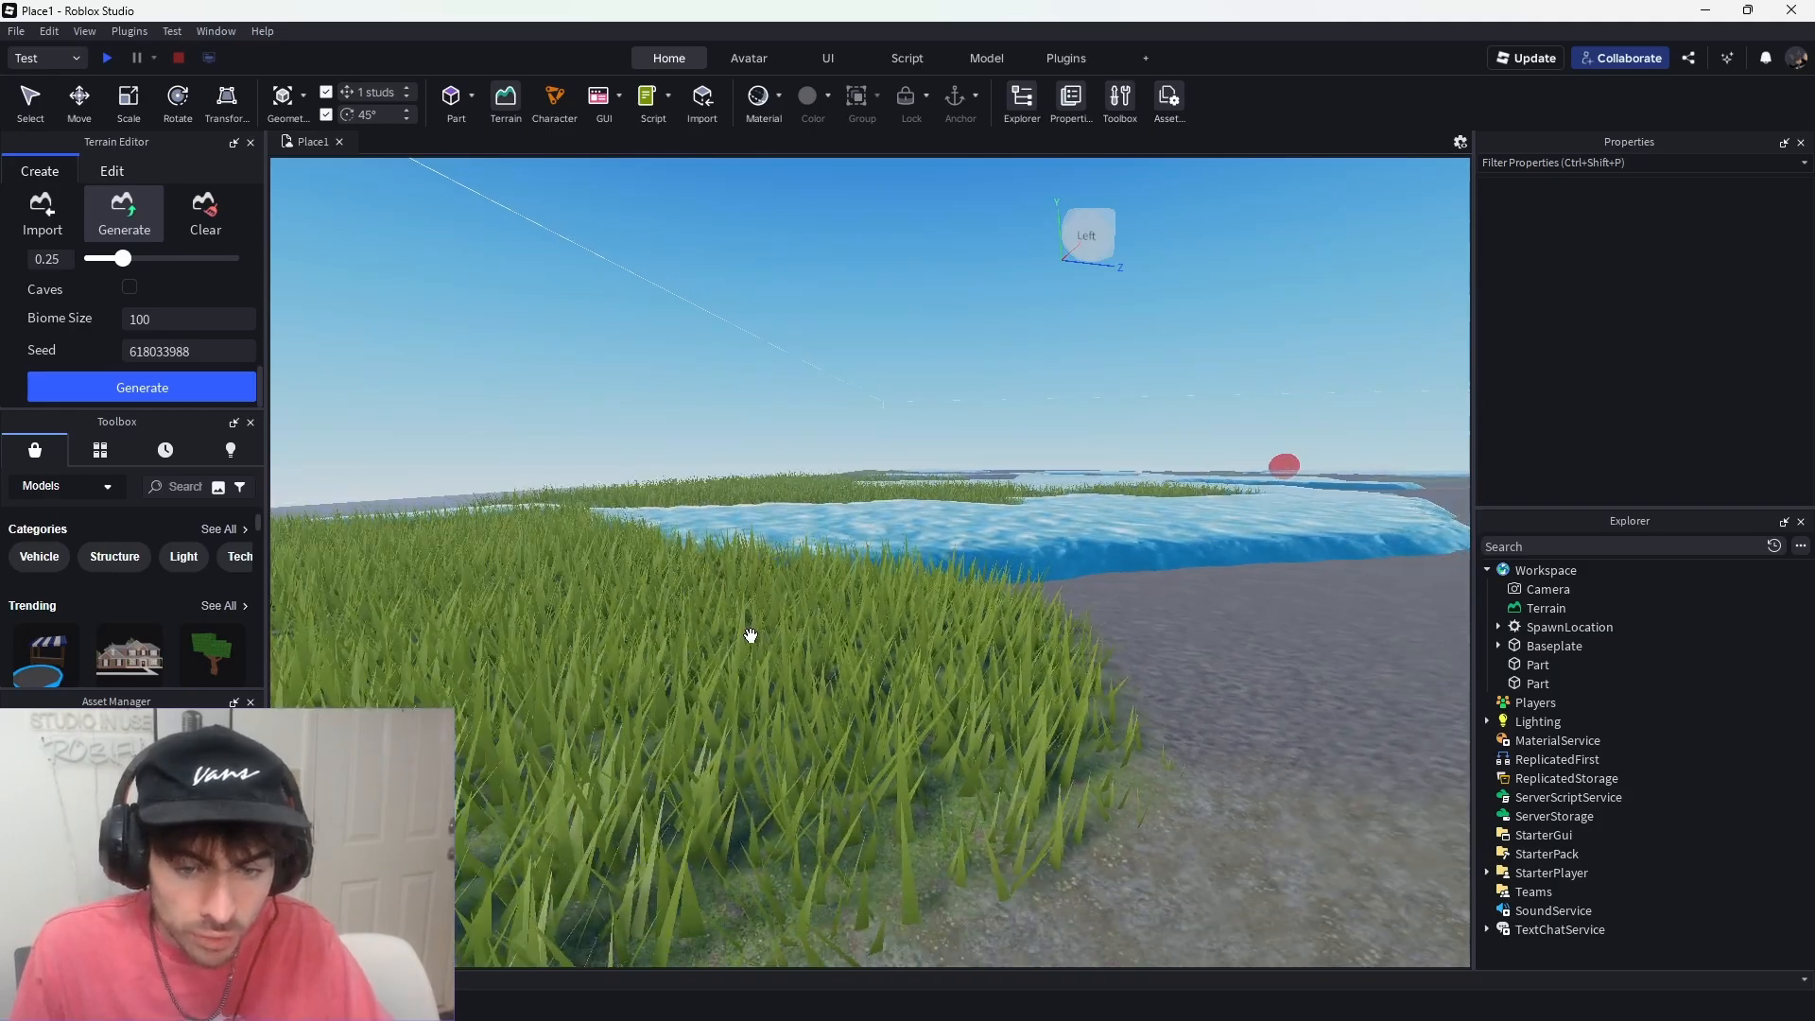
{"action": "right_click_drag", "start_coordinate": [835, 748], "coordinate": [832, 742]}
{"action": "key", "text": "w"}
{"action": "key", "text": "s"}
{"action": "scroll", "coordinate": [189, 351], "scroll_direction": "up", "scroll_amount": 5}
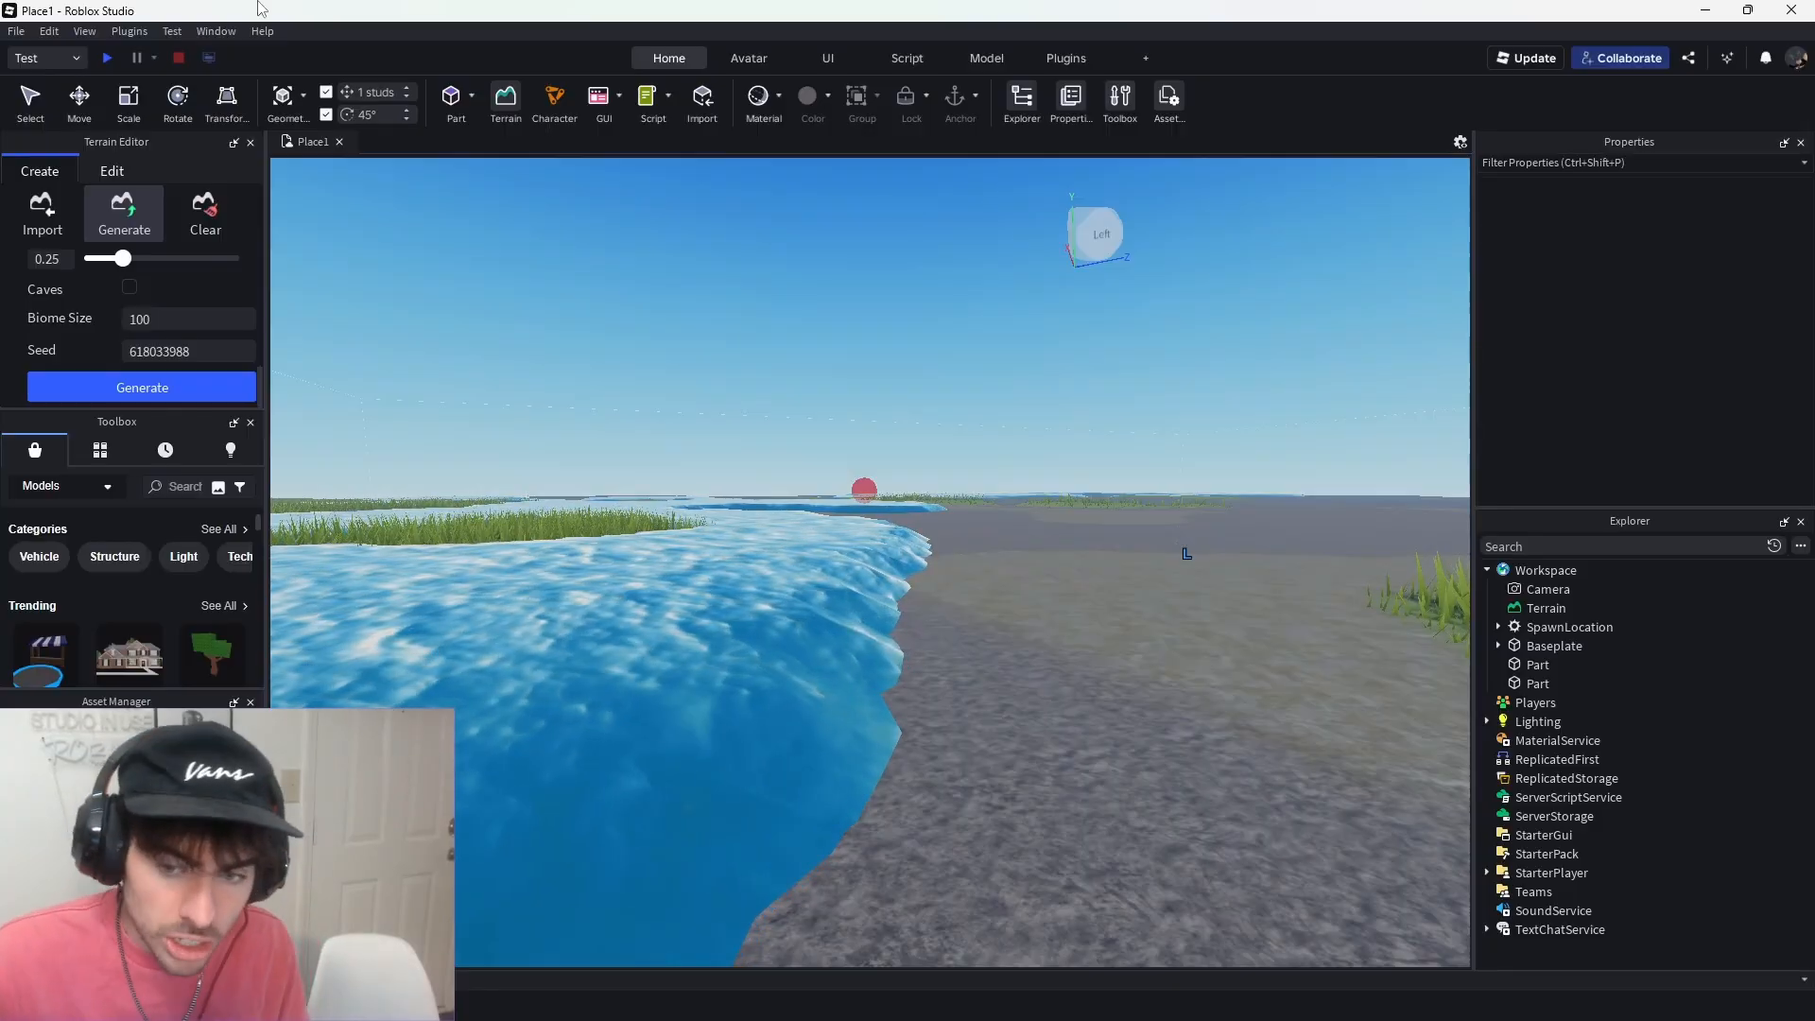
- Review the region and biome settings of the terrain generator, and close the Asset Manager
{"action": "scroll", "coordinate": [130, 295], "scroll_direction": "up", "scroll_amount": 5}
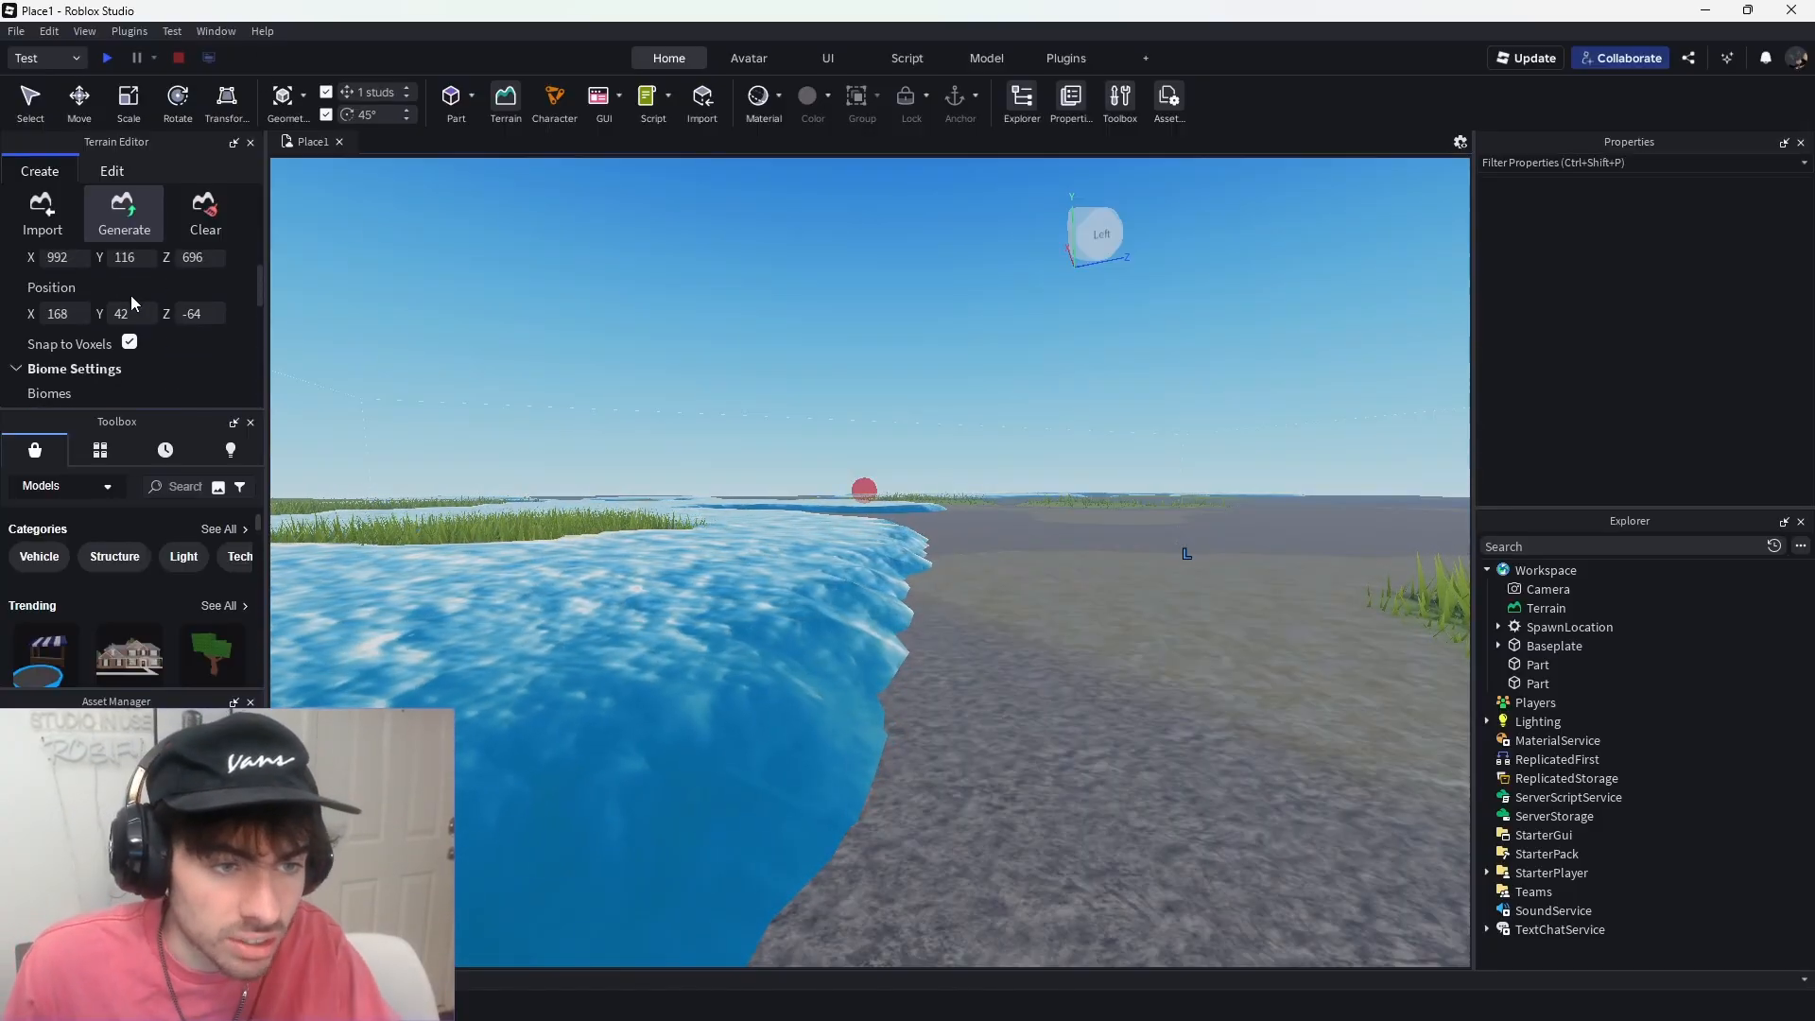
{"action": "scroll", "coordinate": [130, 294], "scroll_direction": "down", "scroll_amount": 3}
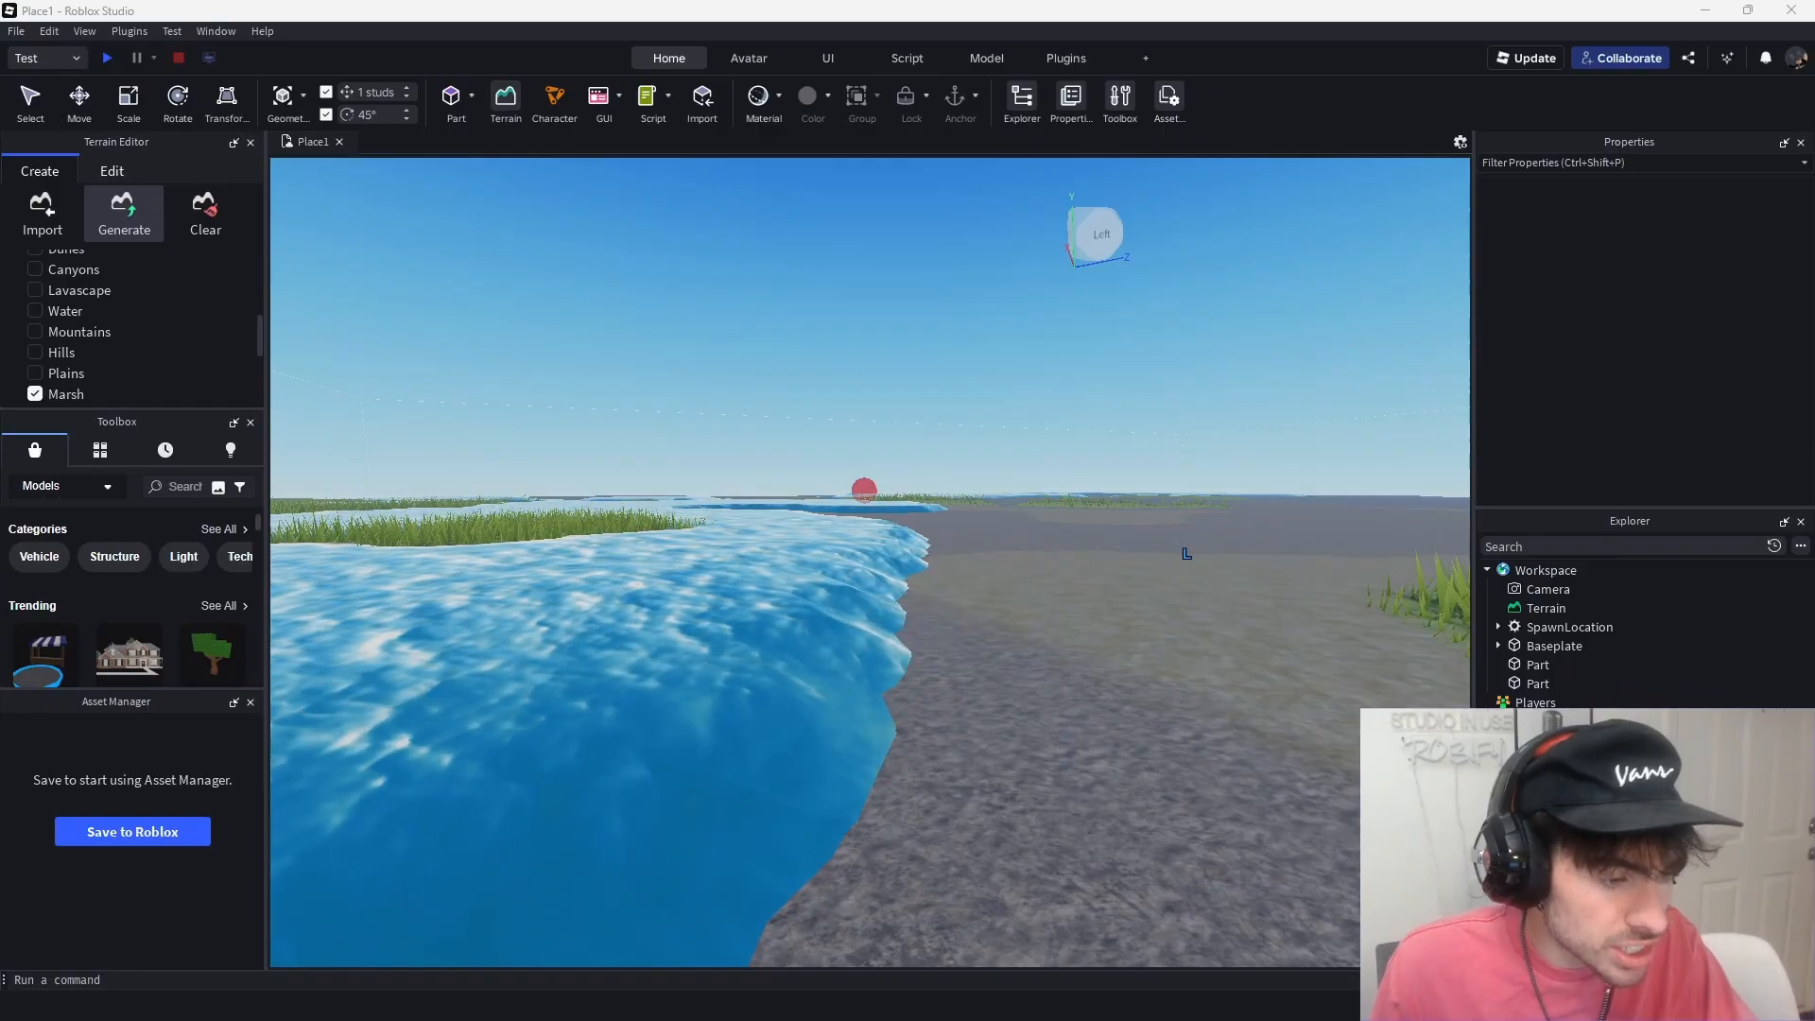
{"action": "right_click_drag", "start_coordinate": [640, 501], "coordinate": [640, 502]}
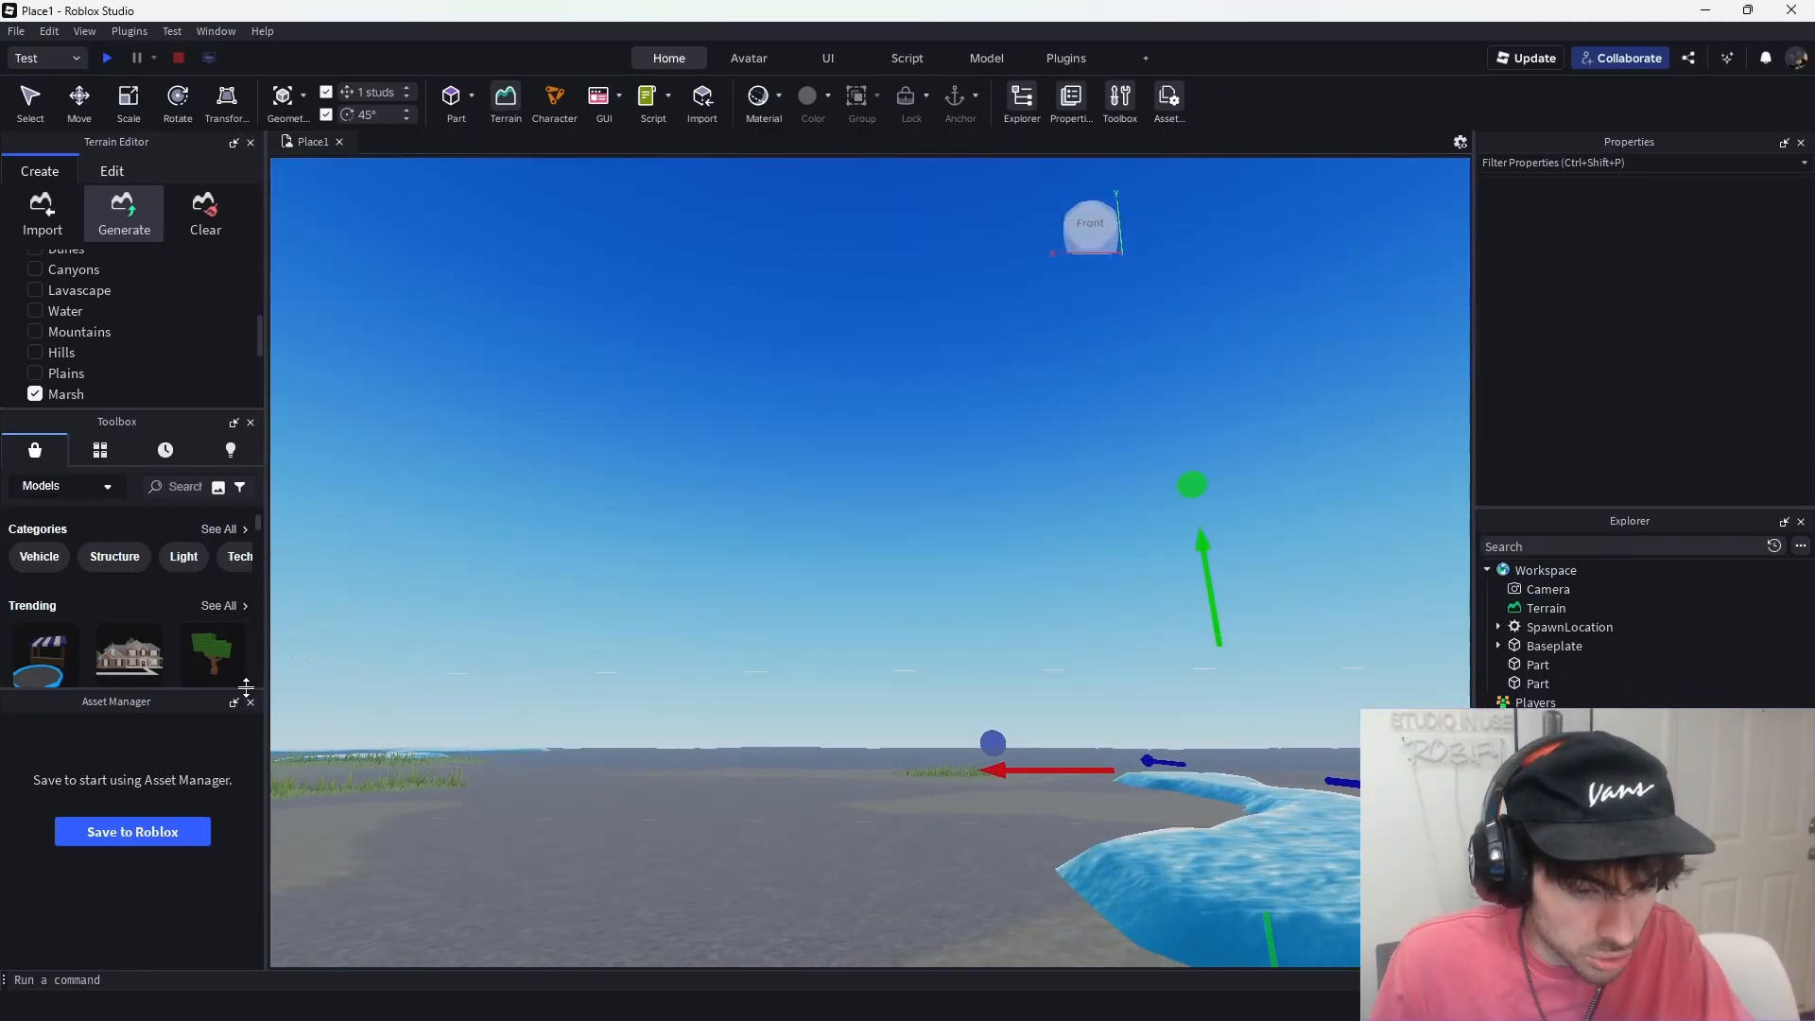
{"action": "left_click", "coordinate": [251, 703]}
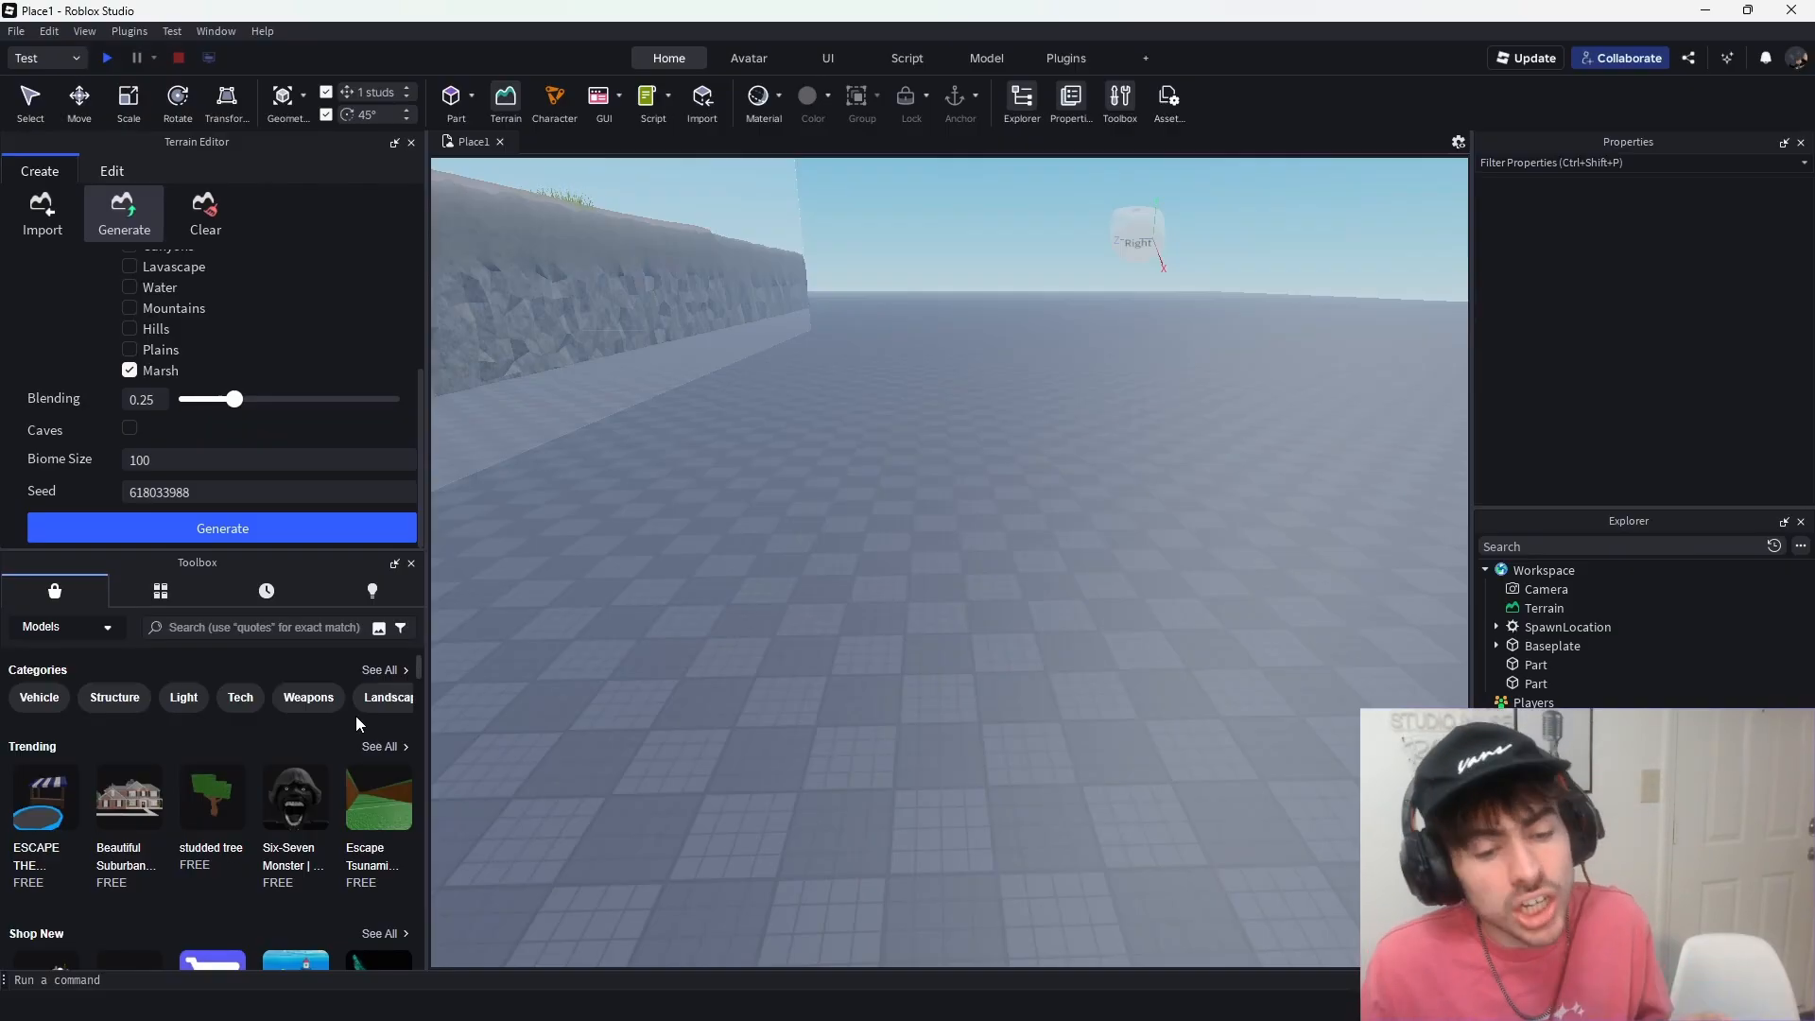
- Search the Toolbox models for sword
{"action": "left_click", "coordinate": [228, 626]}
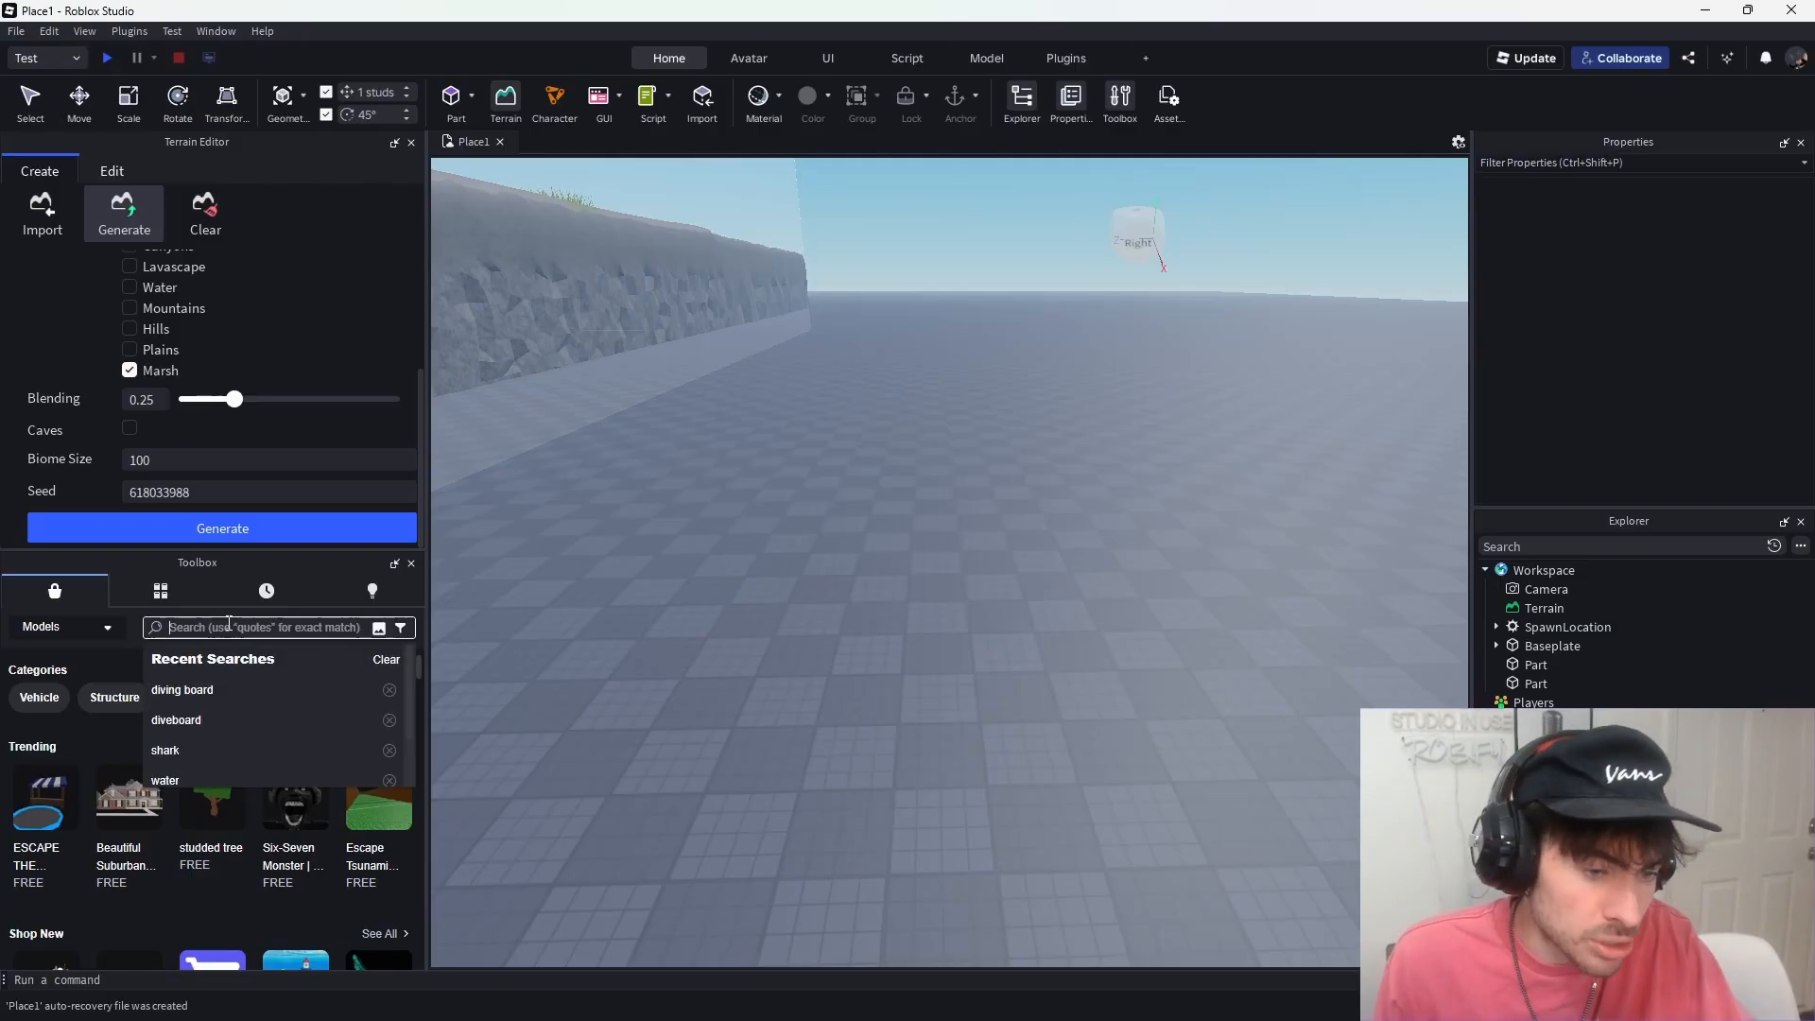
{"action": "type", "text": "sword"}
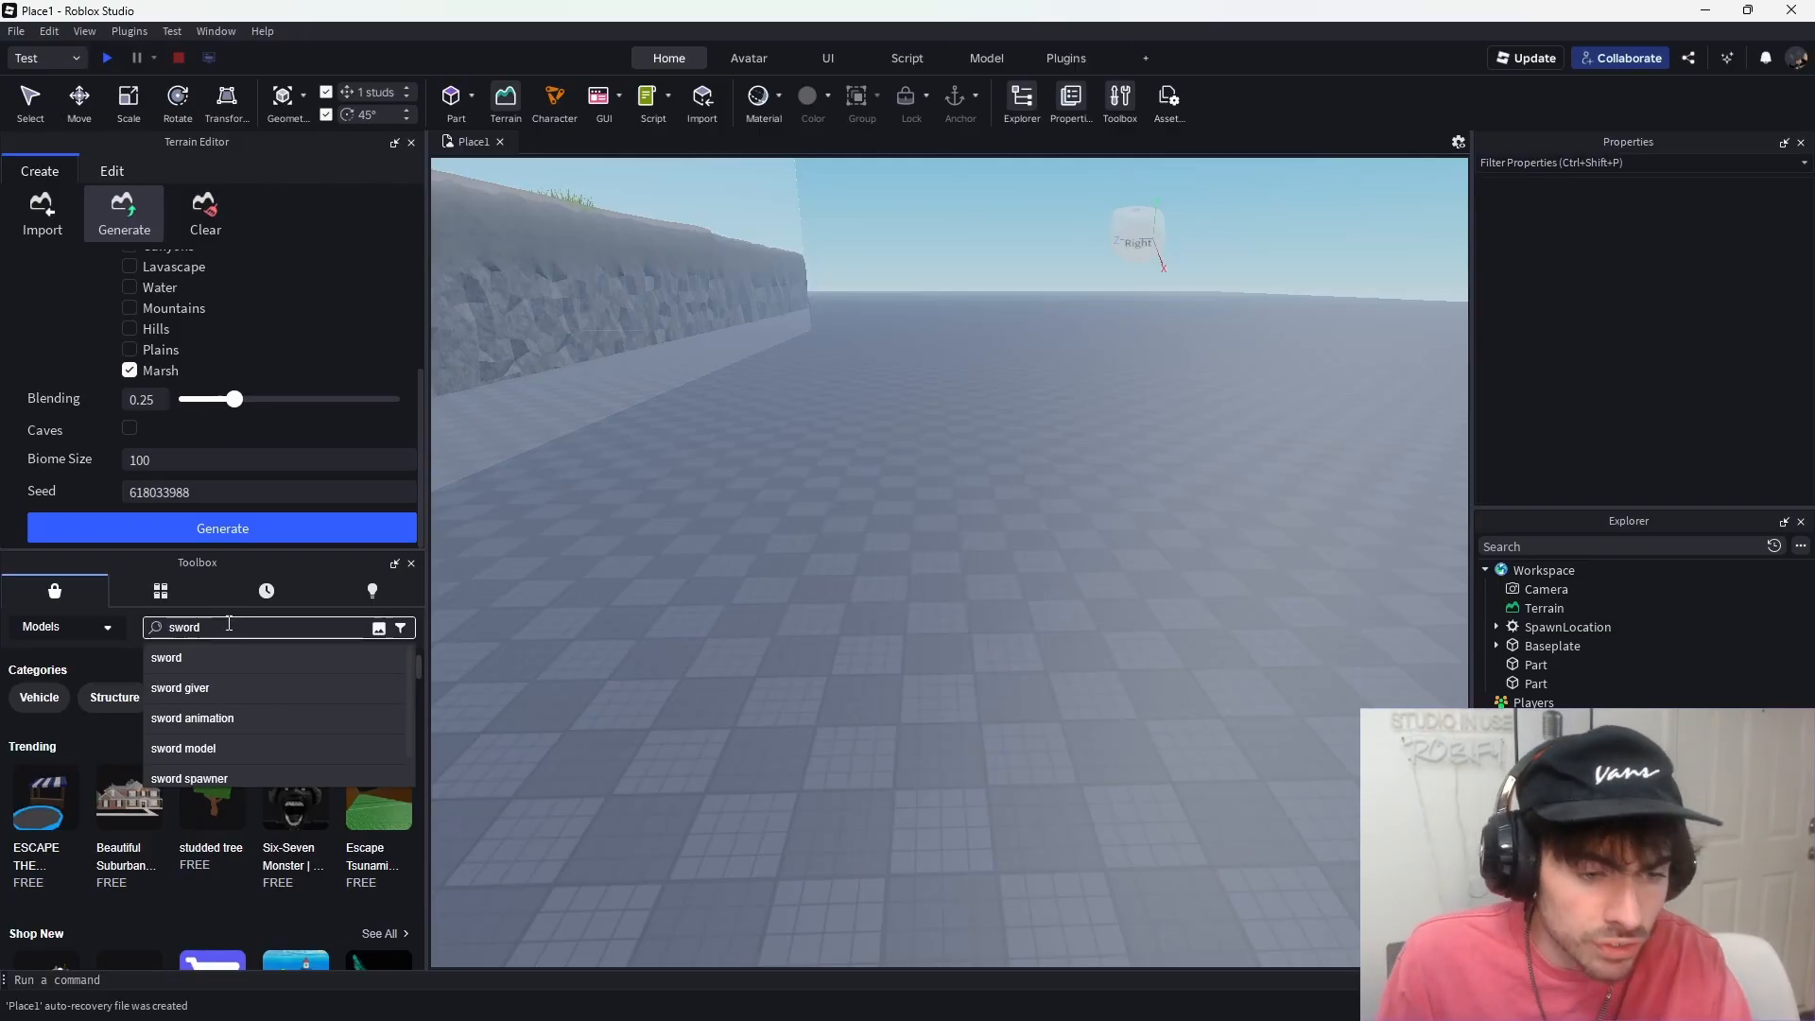
{"action": "left_click", "coordinate": [89, 629]}
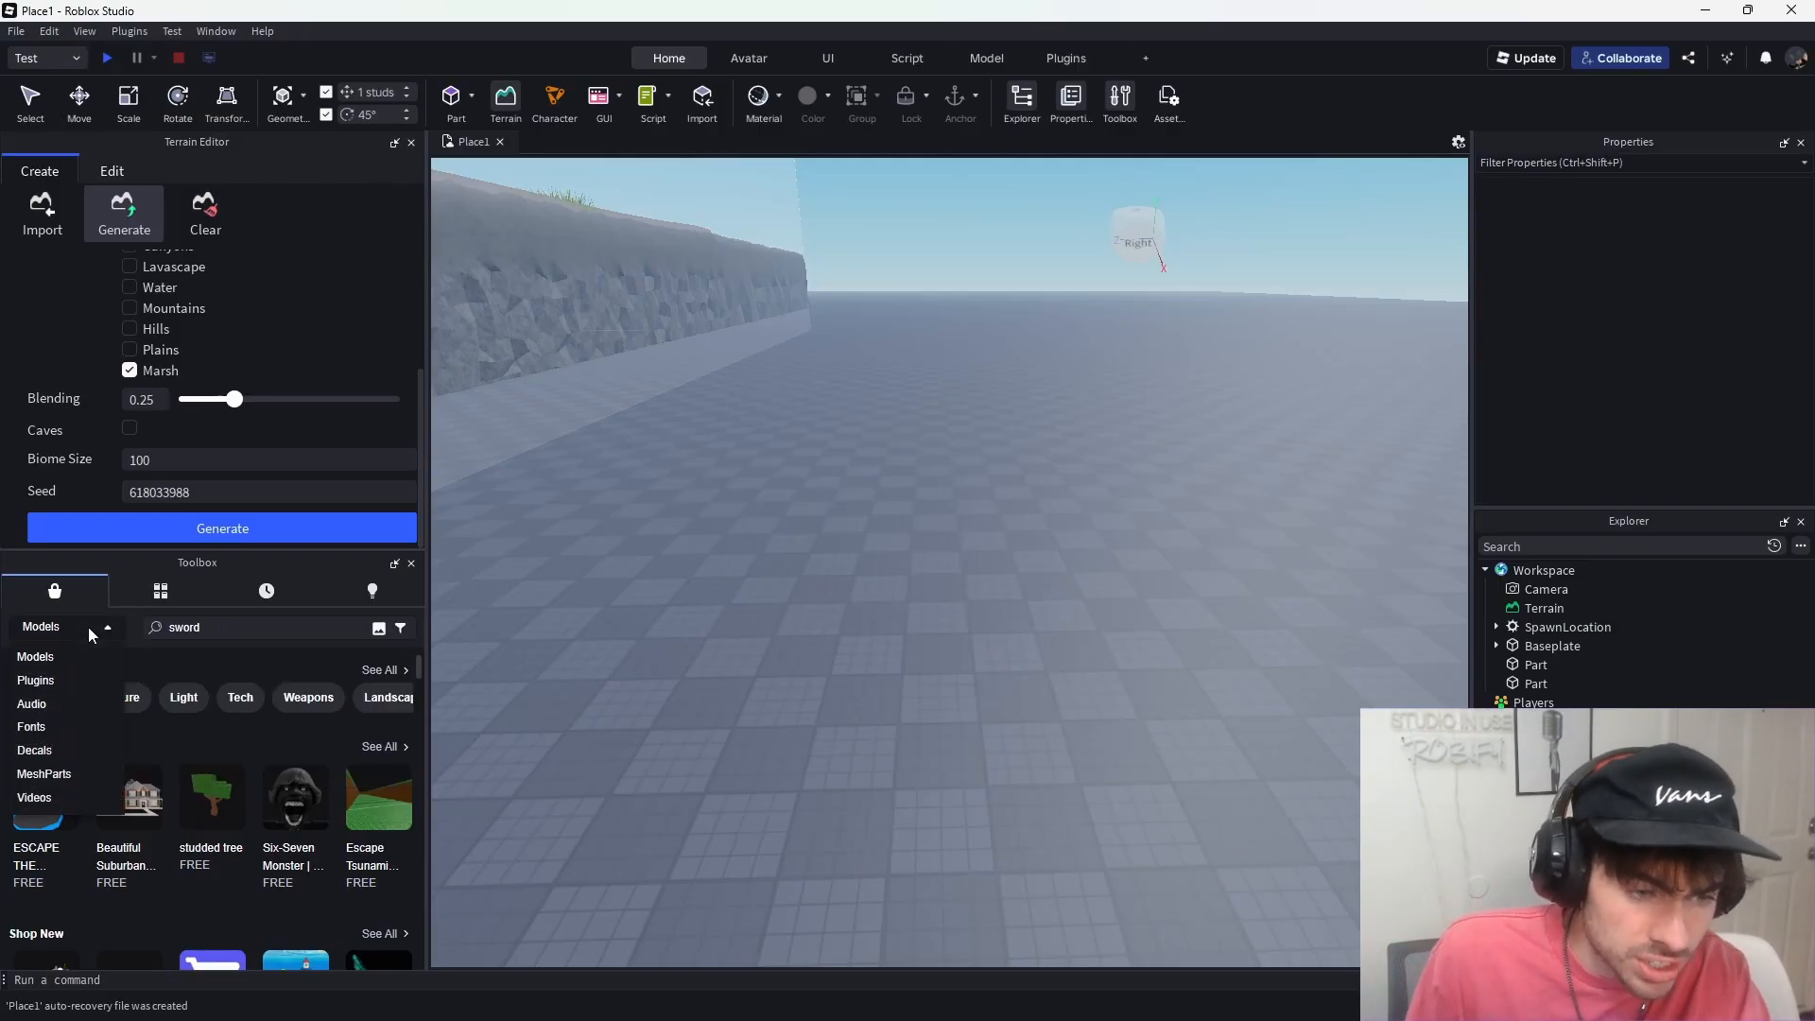
{"action": "left_click", "coordinate": [212, 631]}
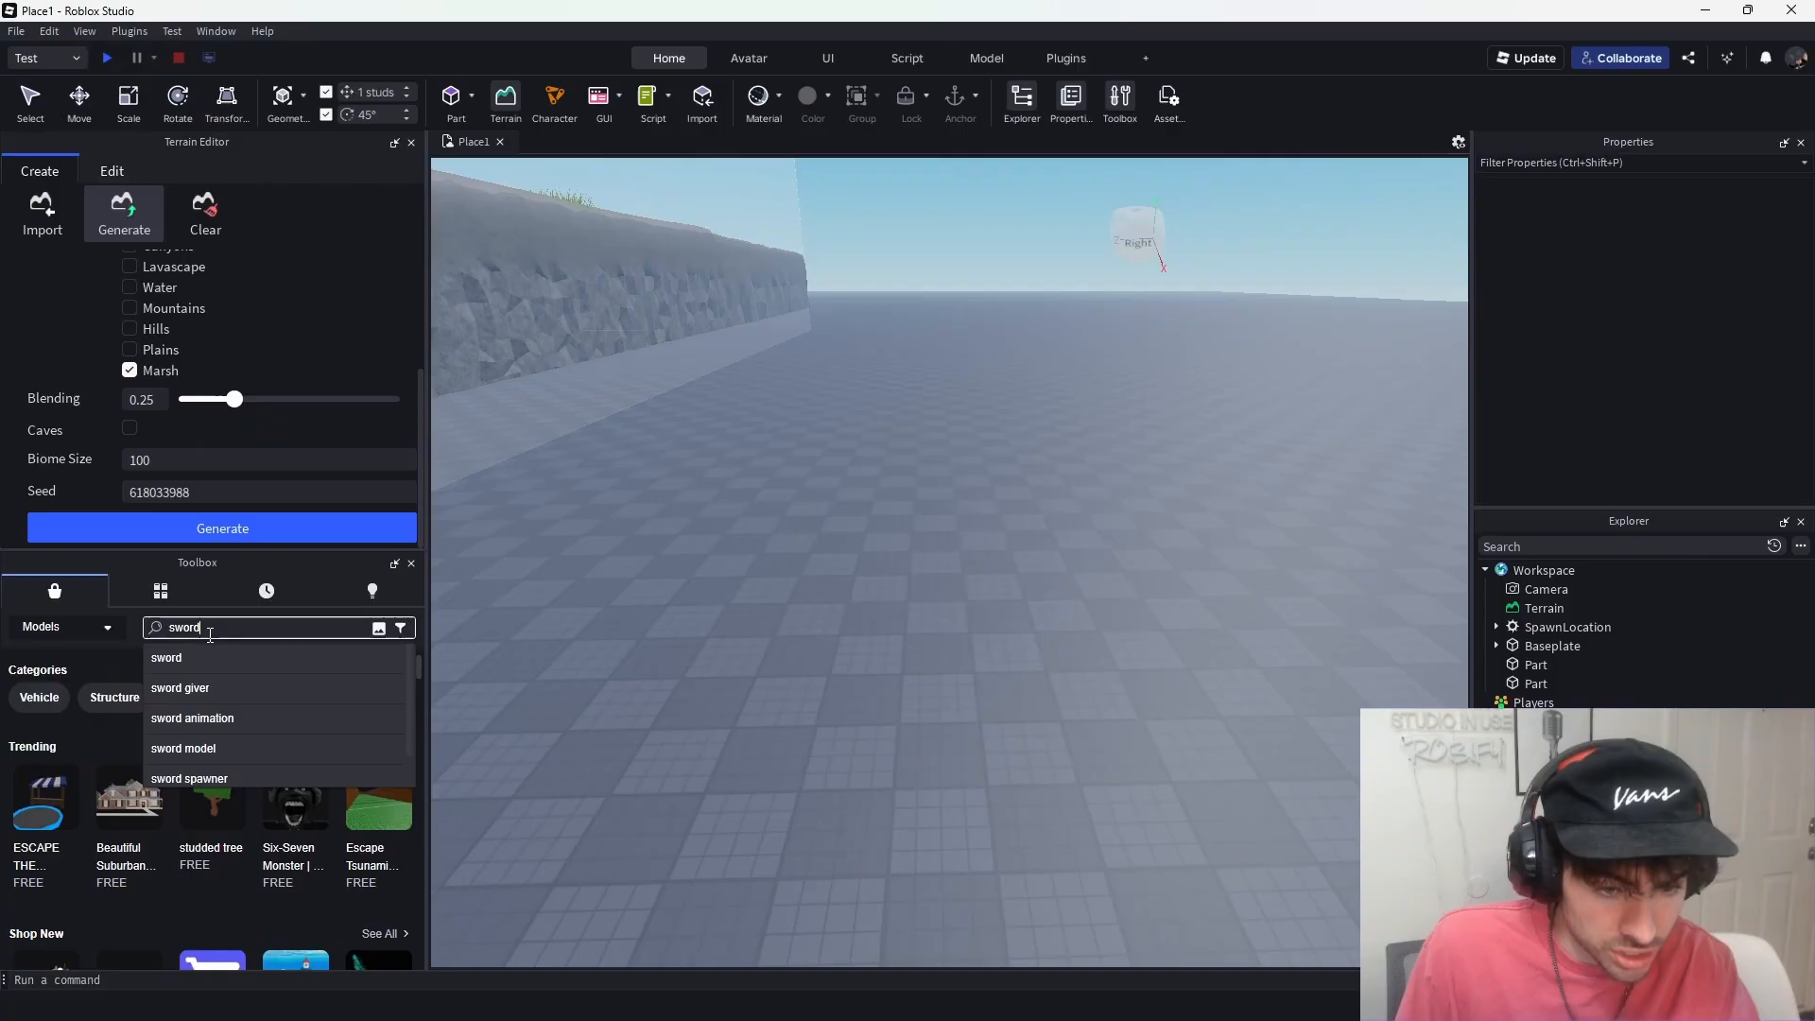
{"action": "left_click", "coordinate": [263, 657]}
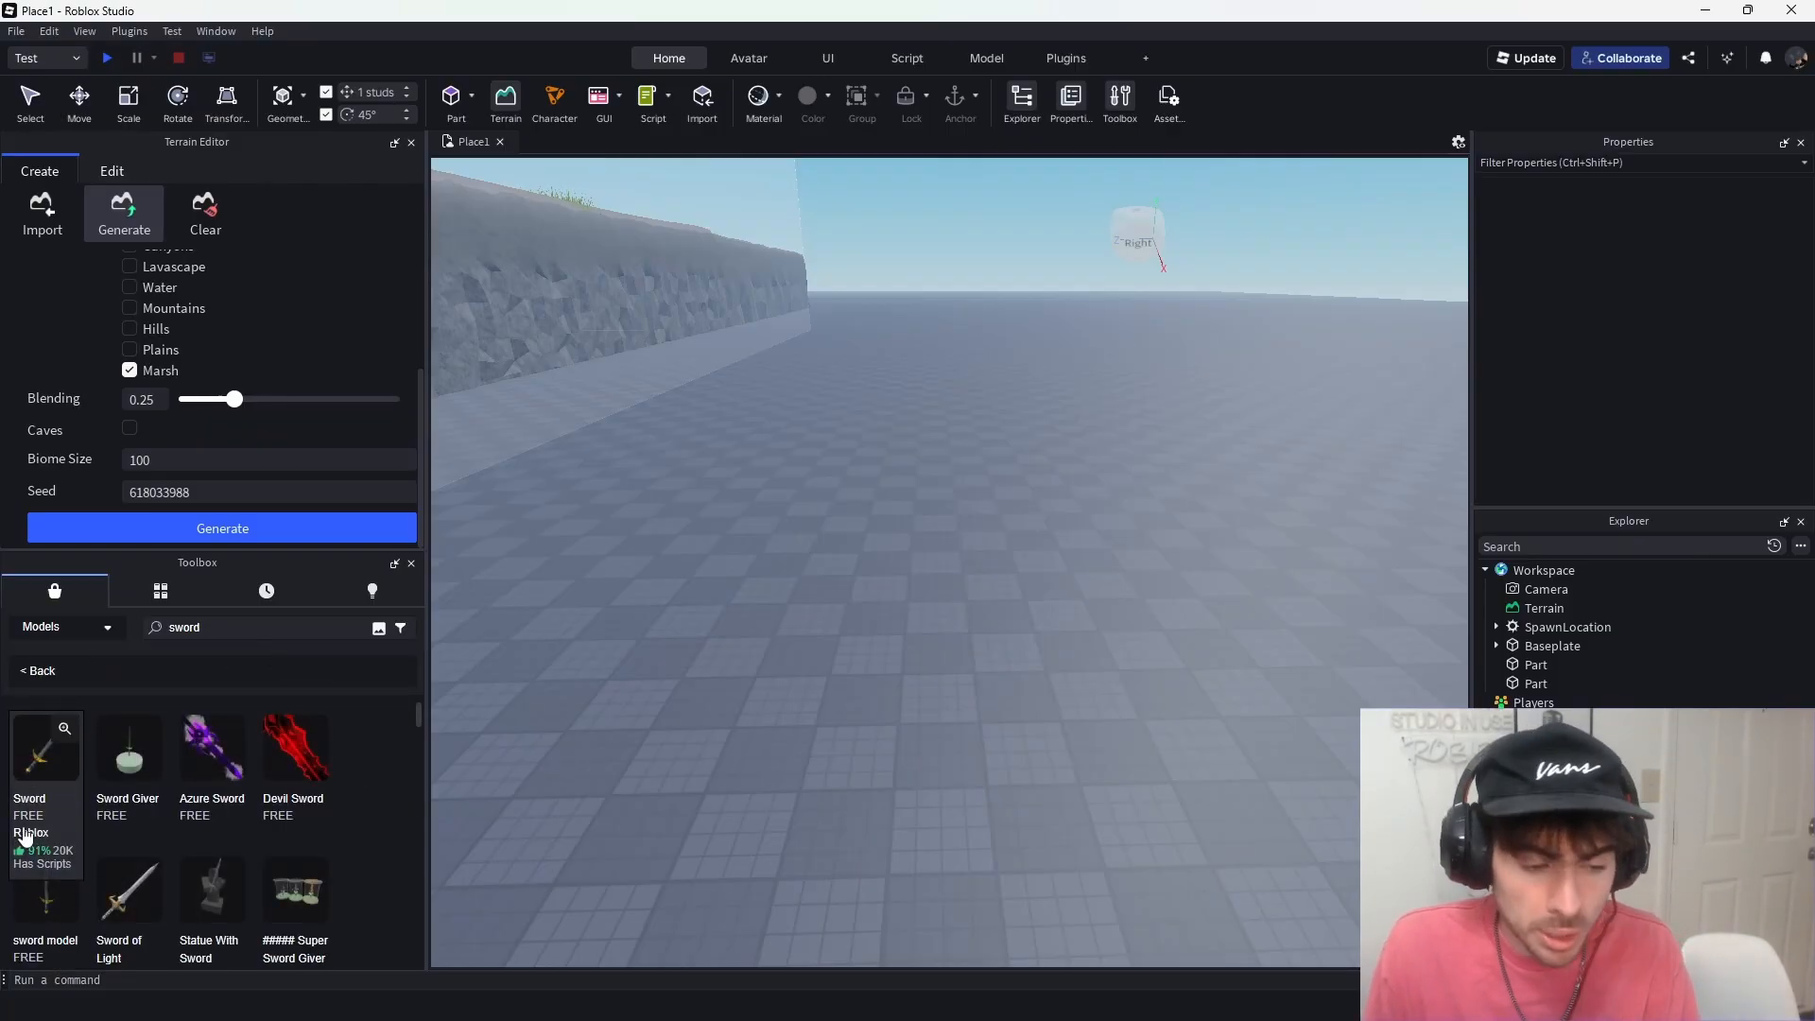
- Insert the first Sword model by Roblox onto the open baseplate, accept its script notice, and deselect it
{"action": "left_click_drag", "start_coordinate": [31, 818], "coordinate": [781, 730]}
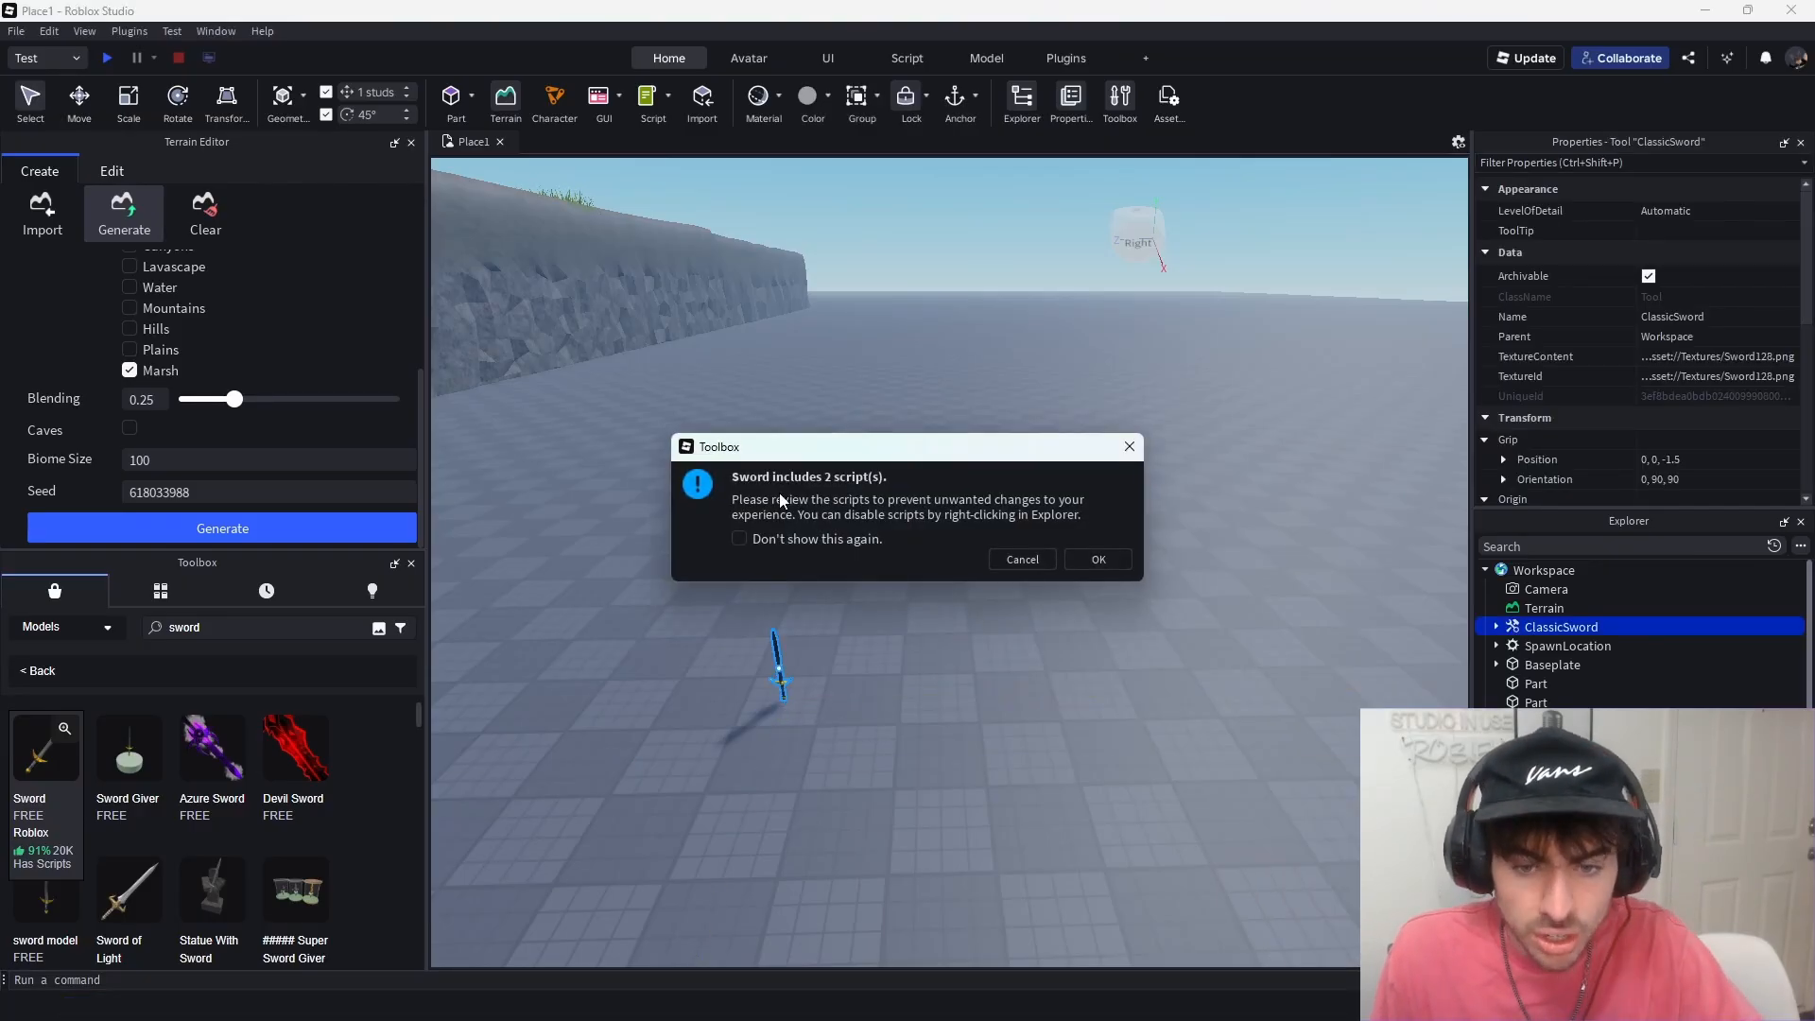
{"action": "left_click", "coordinate": [1102, 557]}
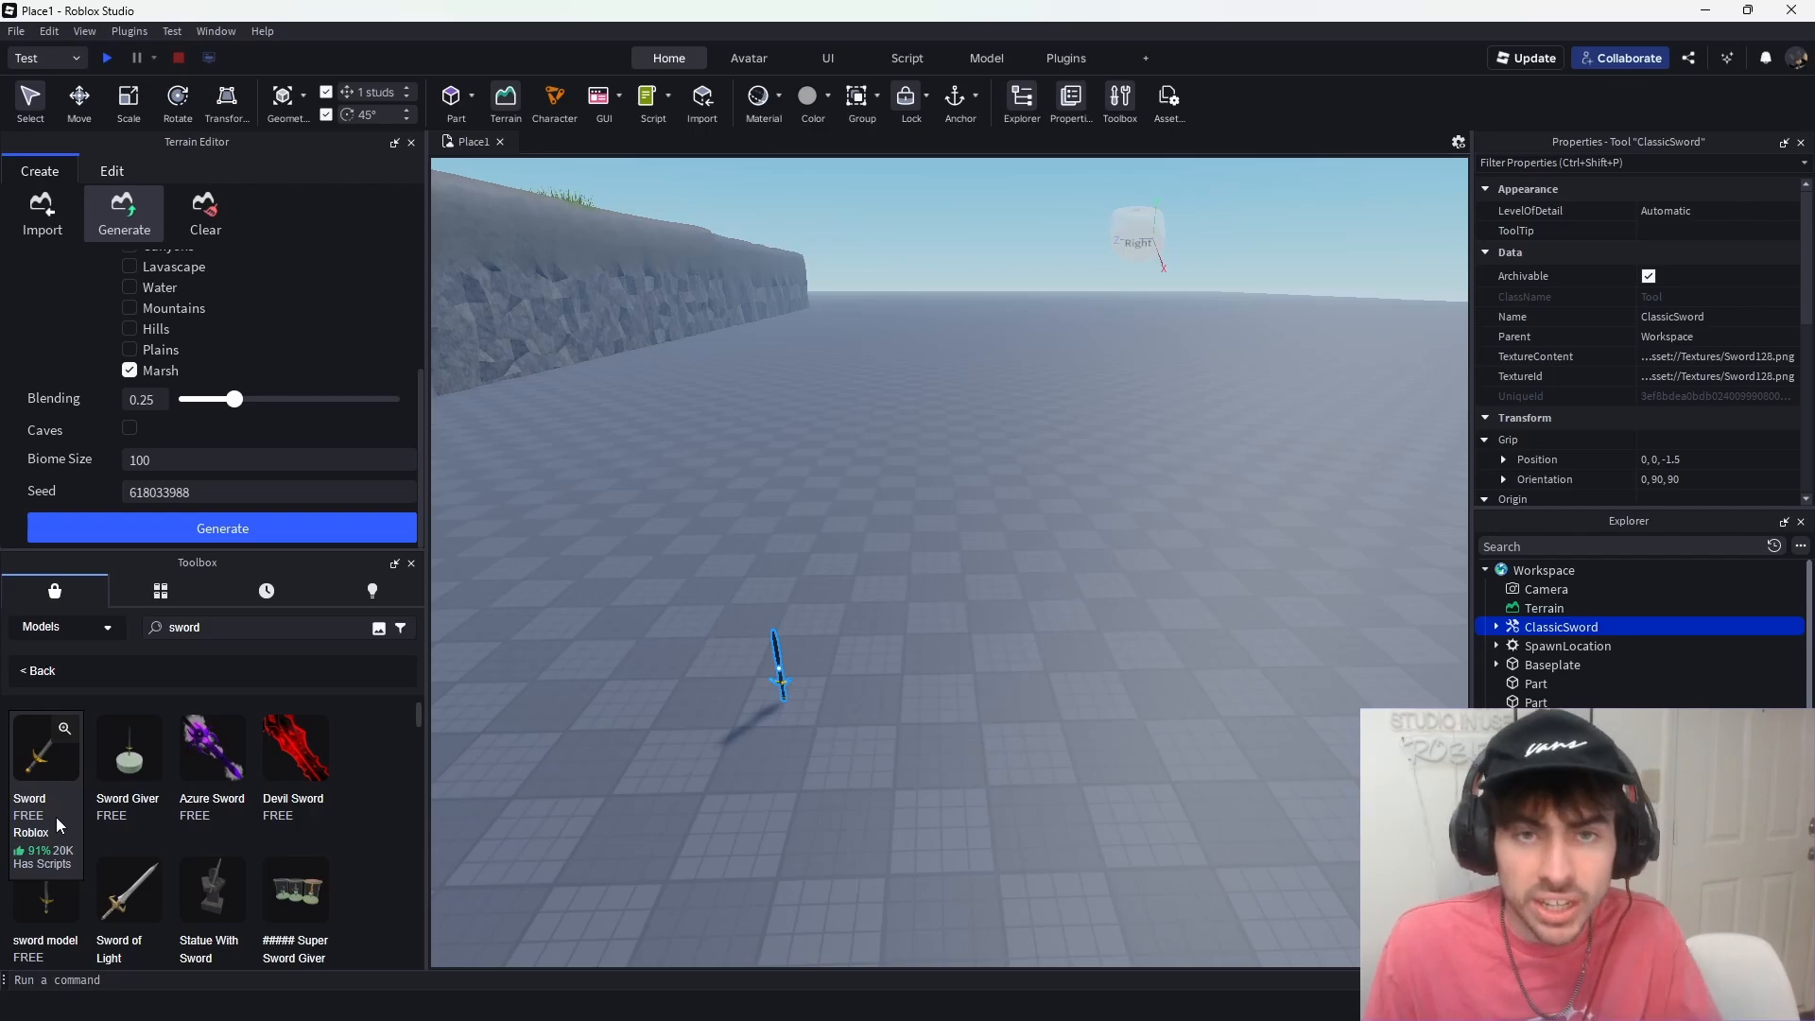
{"action": "left_click", "coordinate": [814, 832]}
{"action": "scroll", "coordinate": [850, 832], "scroll_direction": "up", "scroll_amount": 5}
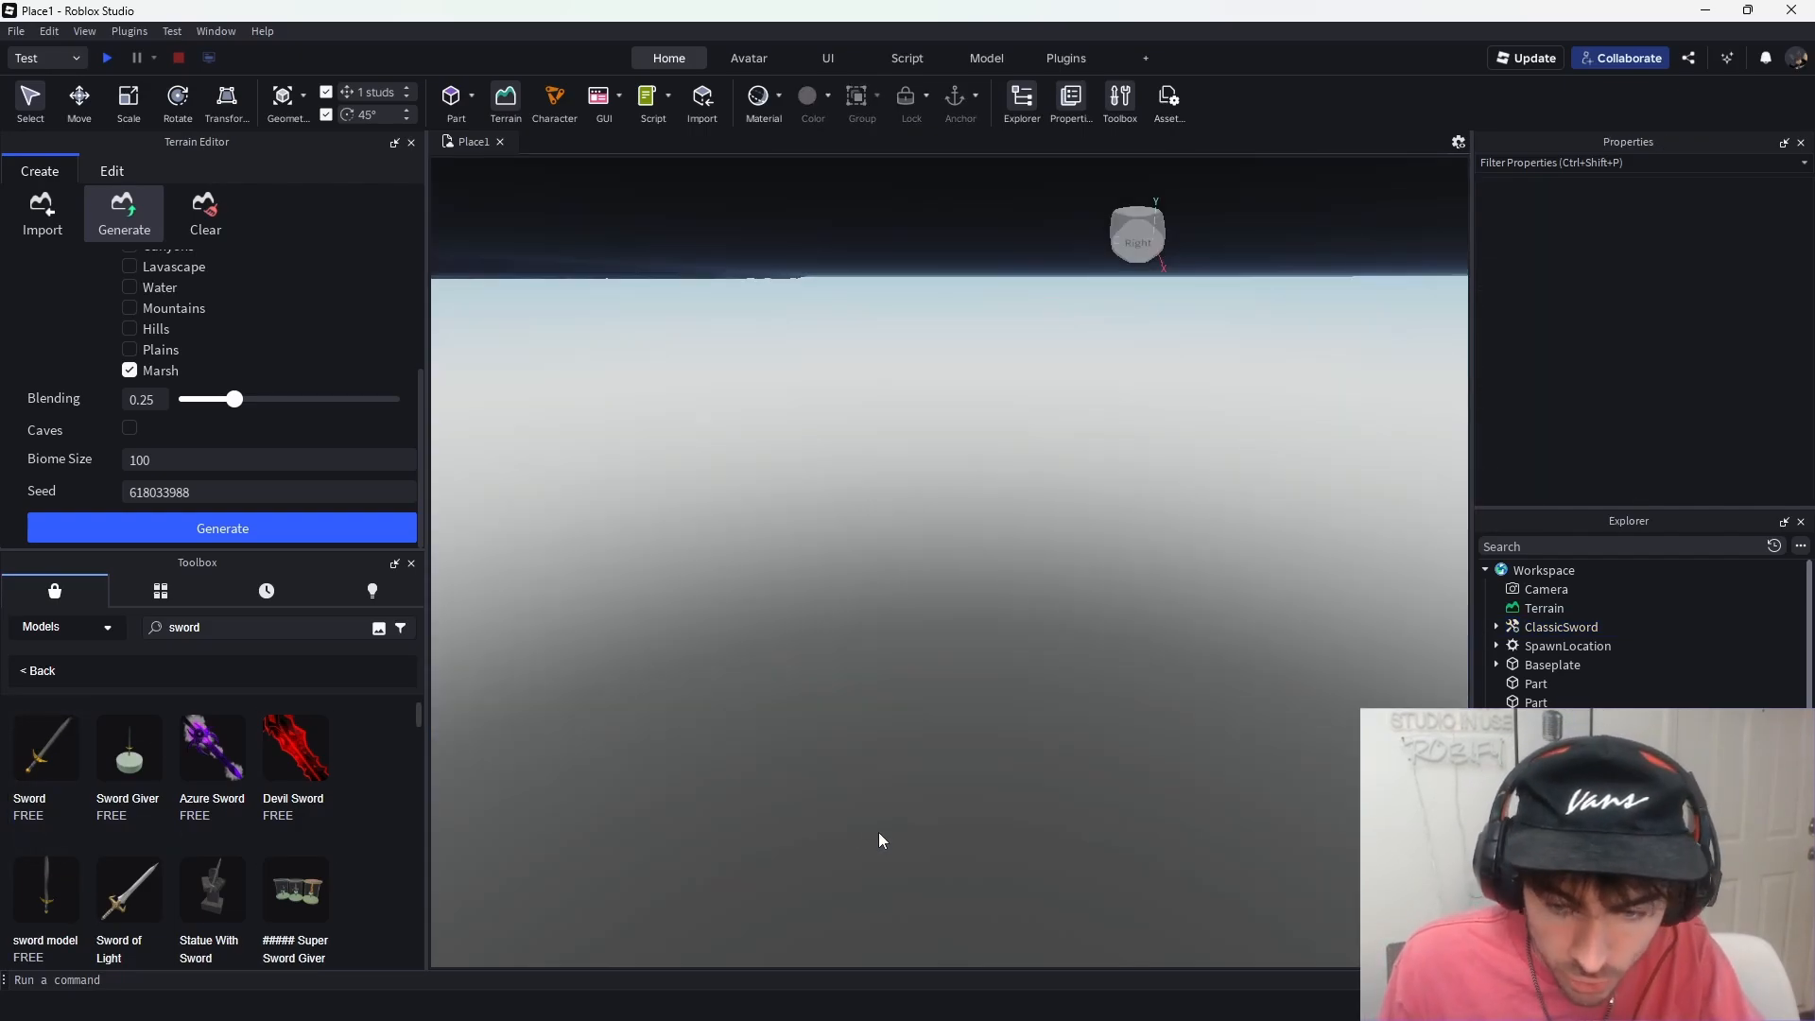
{"action": "scroll", "coordinate": [893, 828], "scroll_direction": "down", "scroll_amount": 3}
{"action": "right_click_drag", "start_coordinate": [820, 727], "coordinate": [841, 728]}
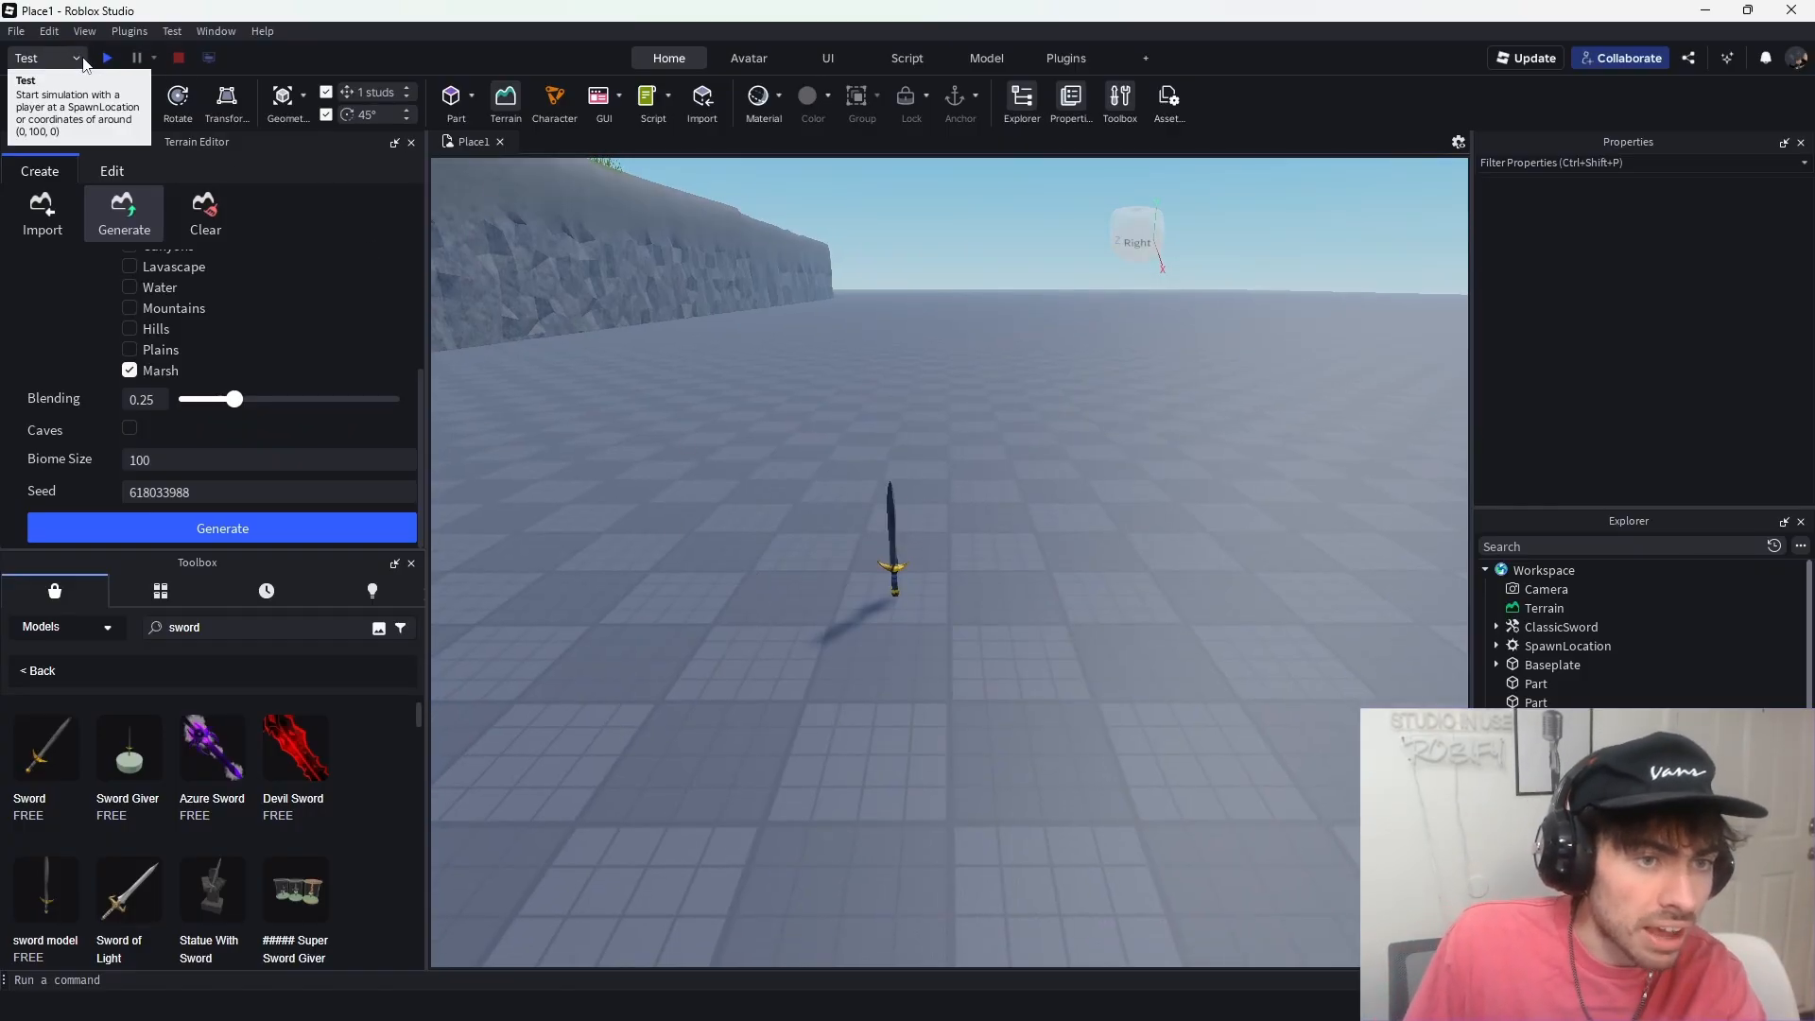
- Switch the play mode to Test Here and start a play test beside the sword
{"action": "left_click", "coordinate": [76, 60]}
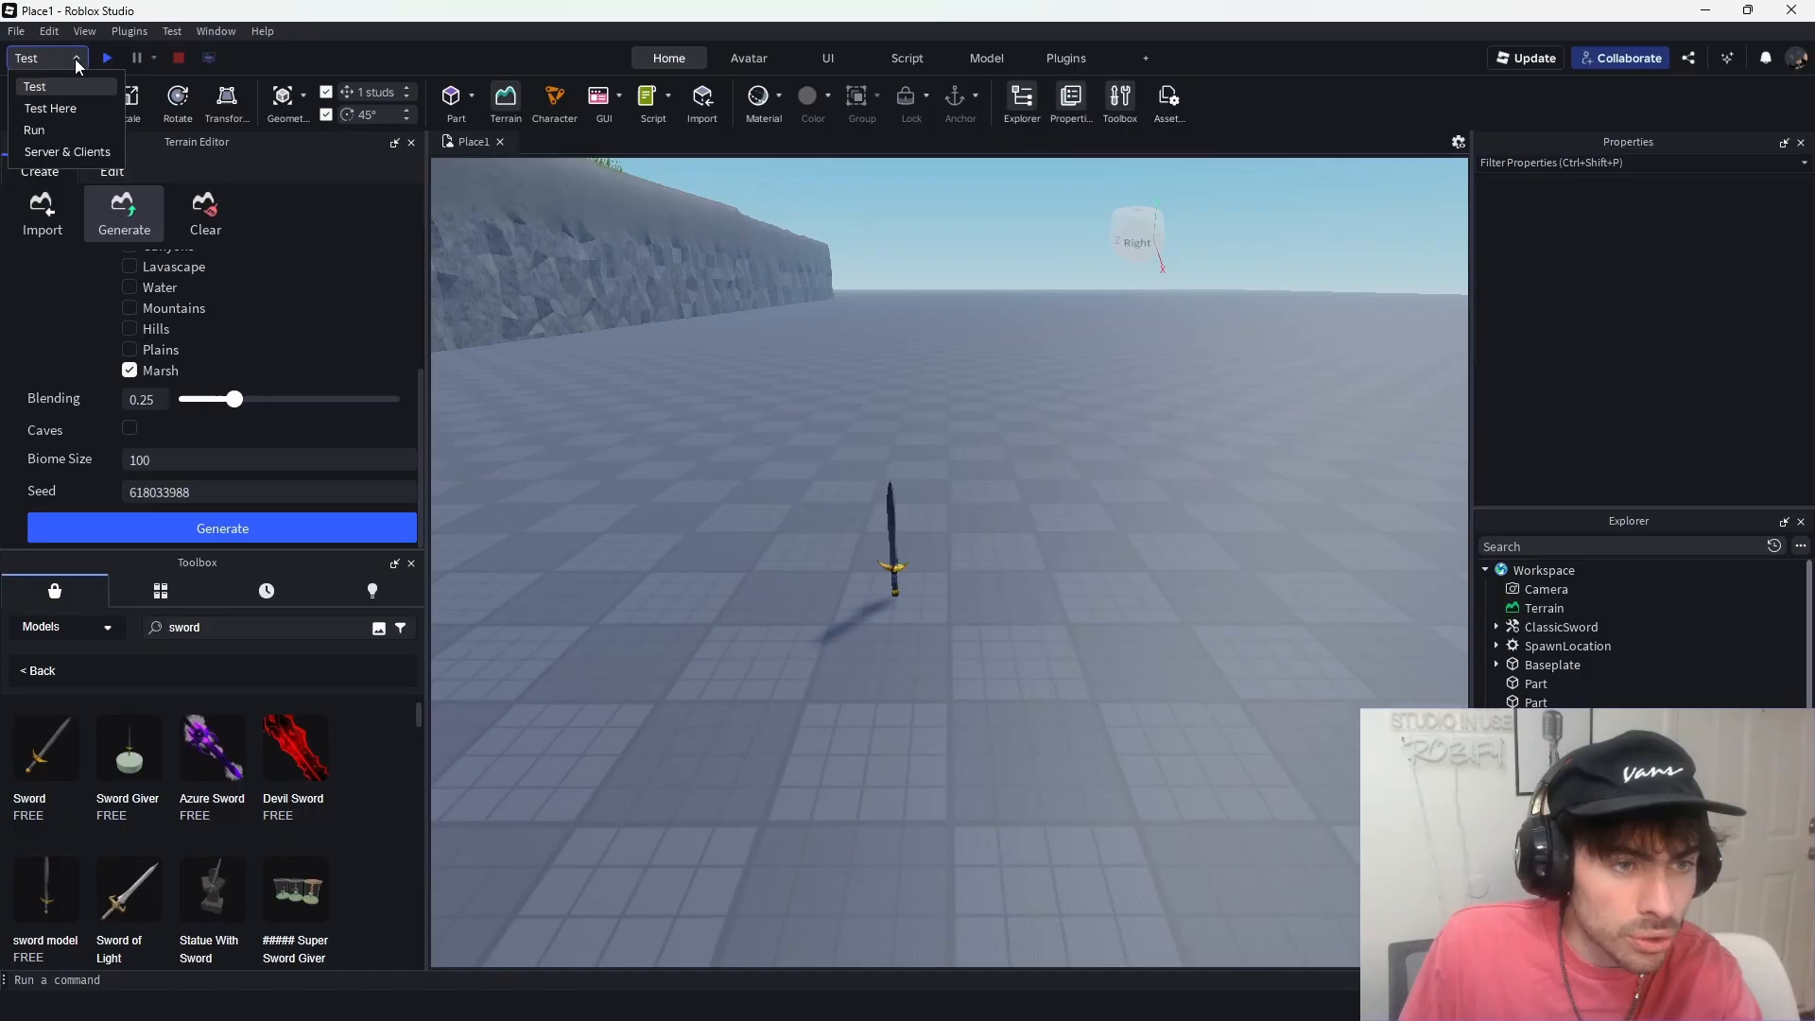
{"action": "left_click", "coordinate": [73, 110]}
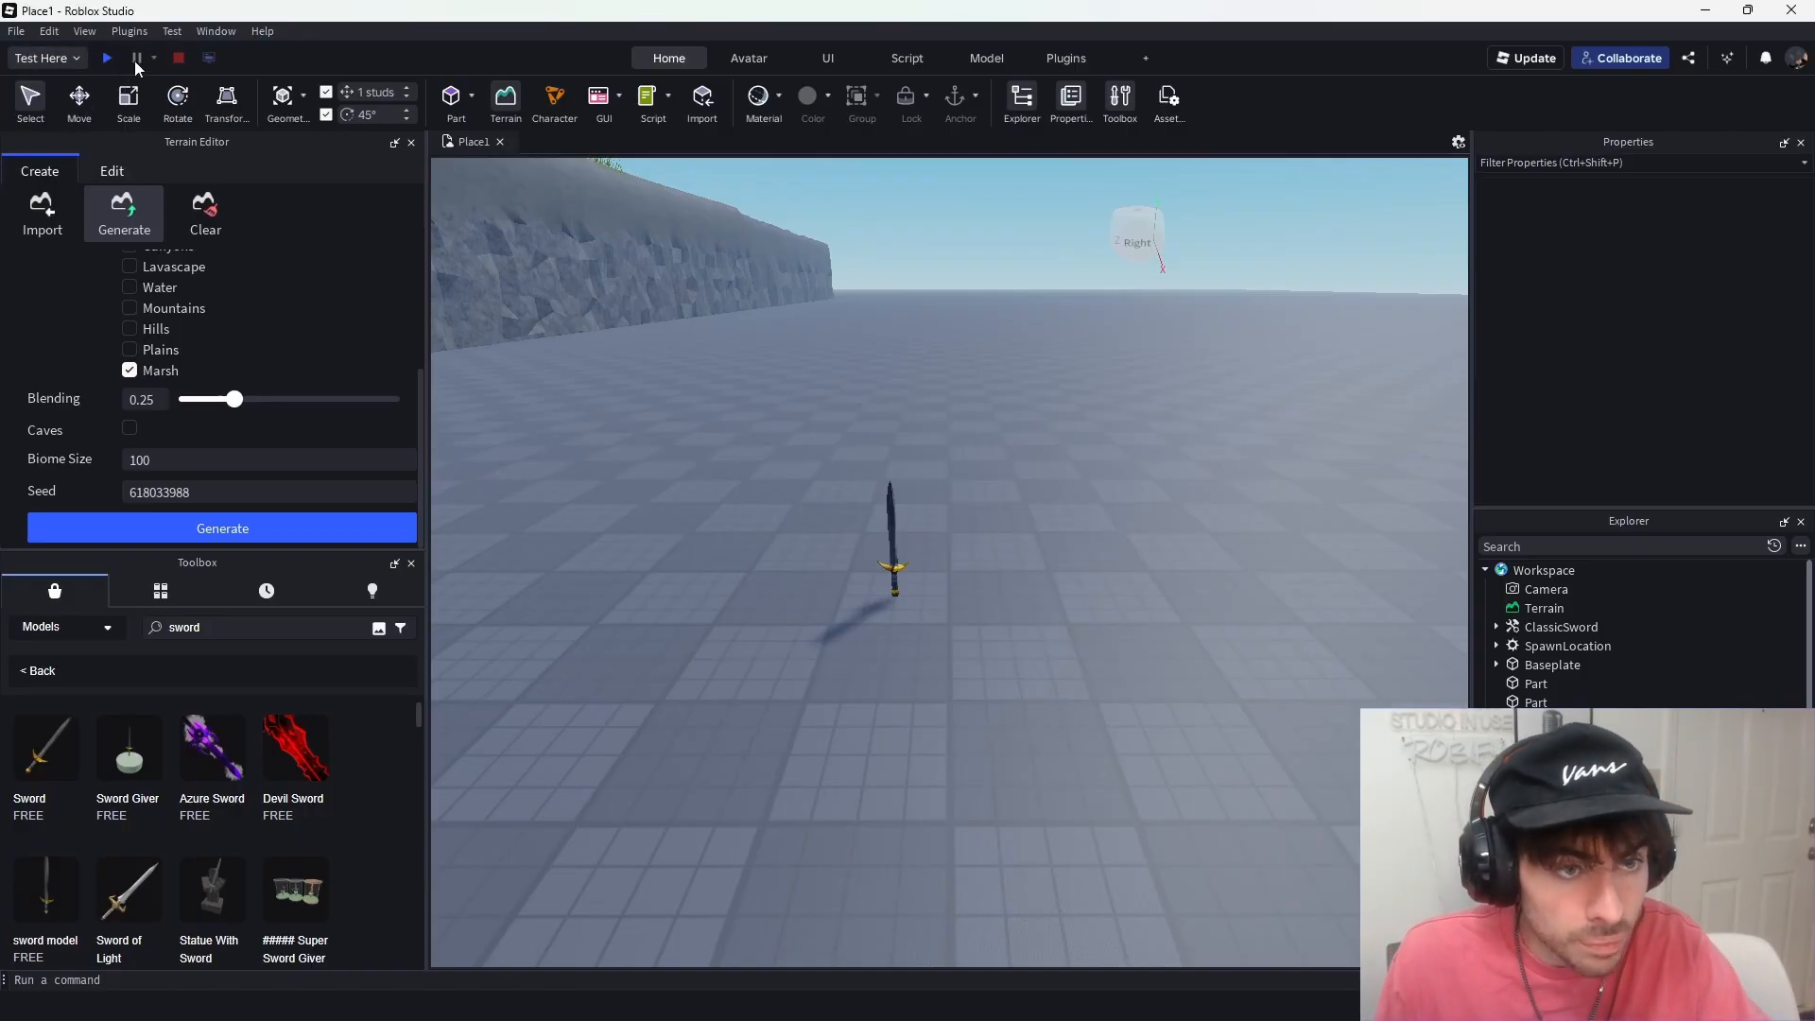
{"action": "left_click", "coordinate": [107, 62]}
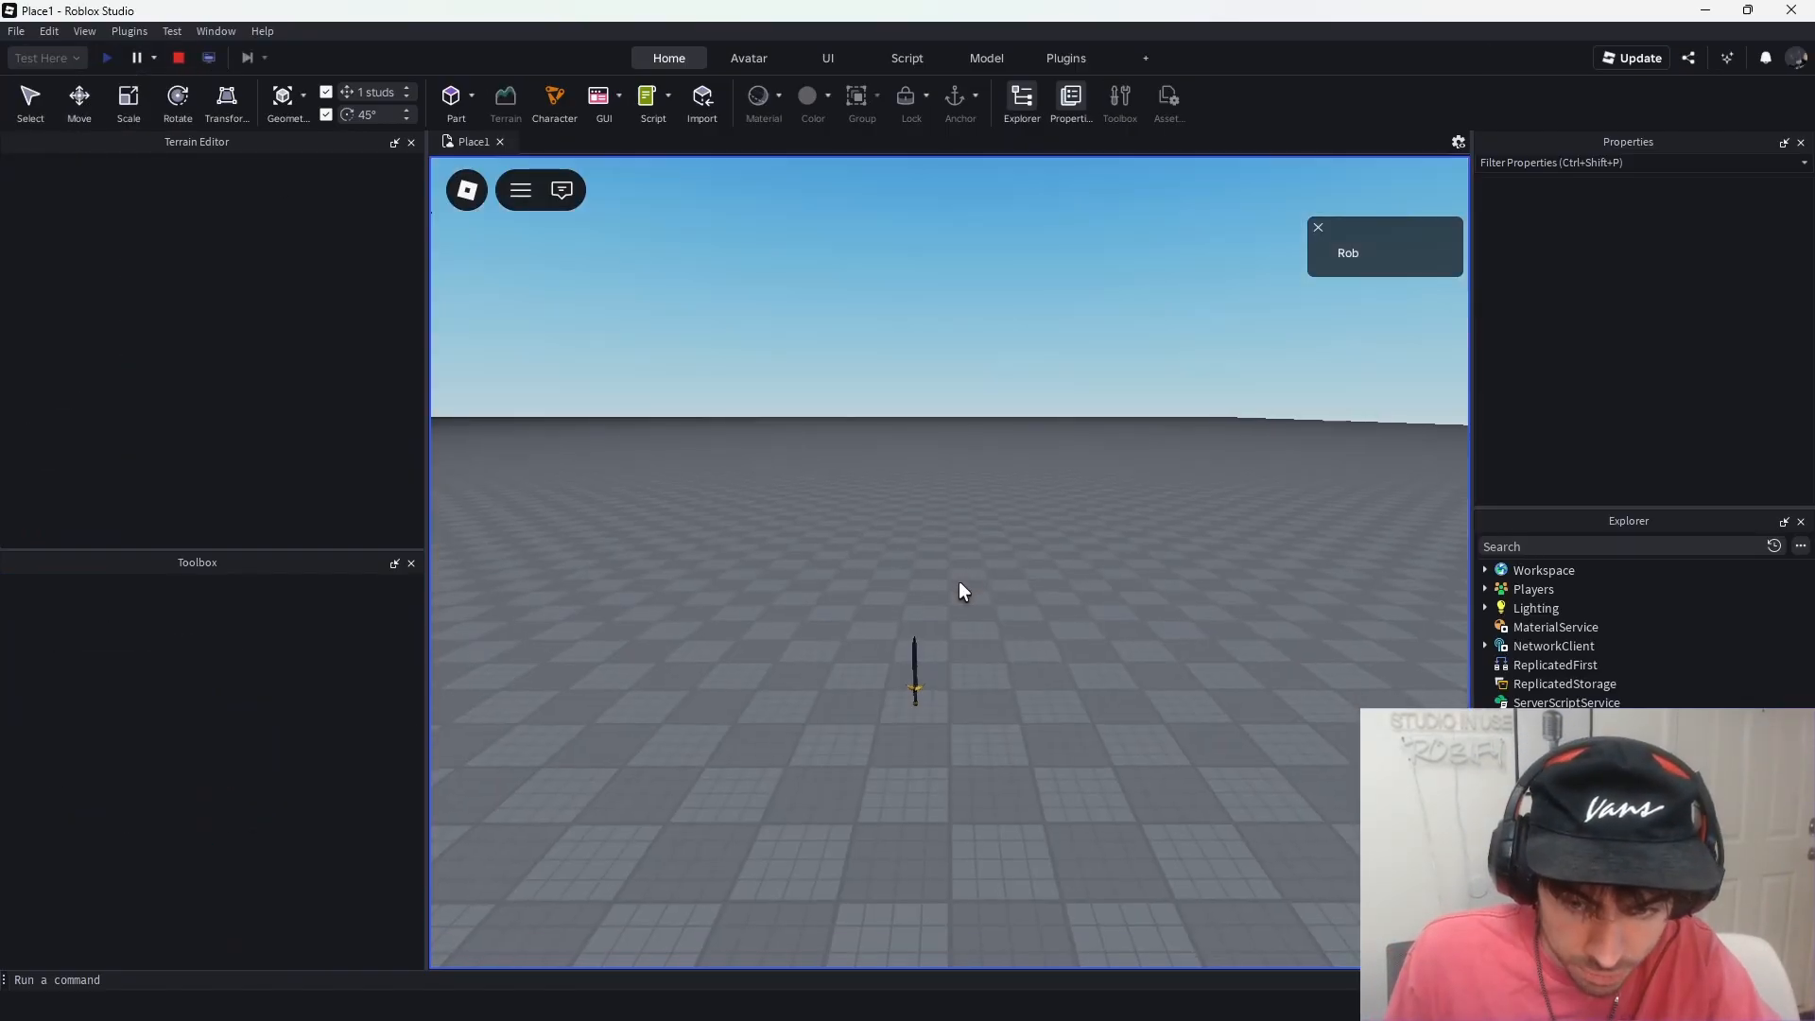
- Walk the character over the sword to pick it up, swing it a few times, and stop the play test
{"action": "mouse_move", "coordinate": [977, 601]}
{"action": "right_mouse_down"}
{"action": "mouse_move", "coordinate": [1006, 607]}
{"action": "mouse_move", "coordinate": [976, 601]}
{"action": "right_mouse_up"}
{"action": "key", "text": "w"}
{"action": "key", "text": "s"}
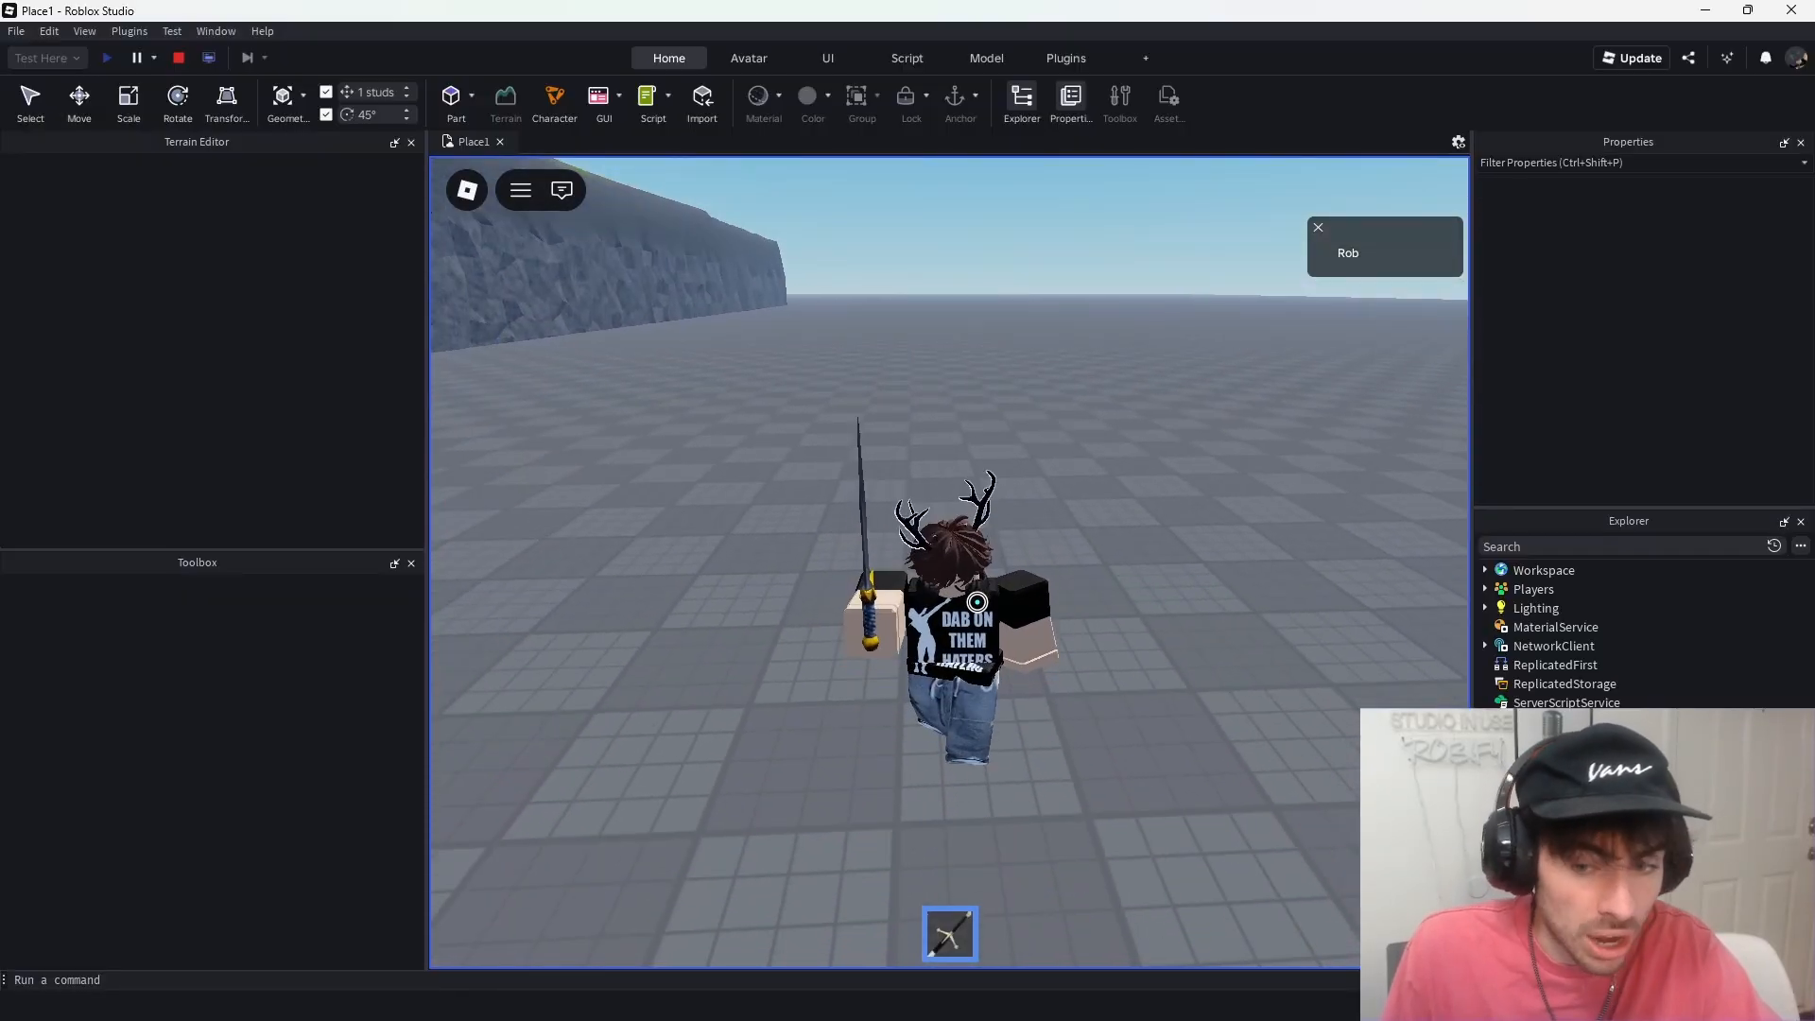
{"action": "double_click", "coordinate": [547, 602]}
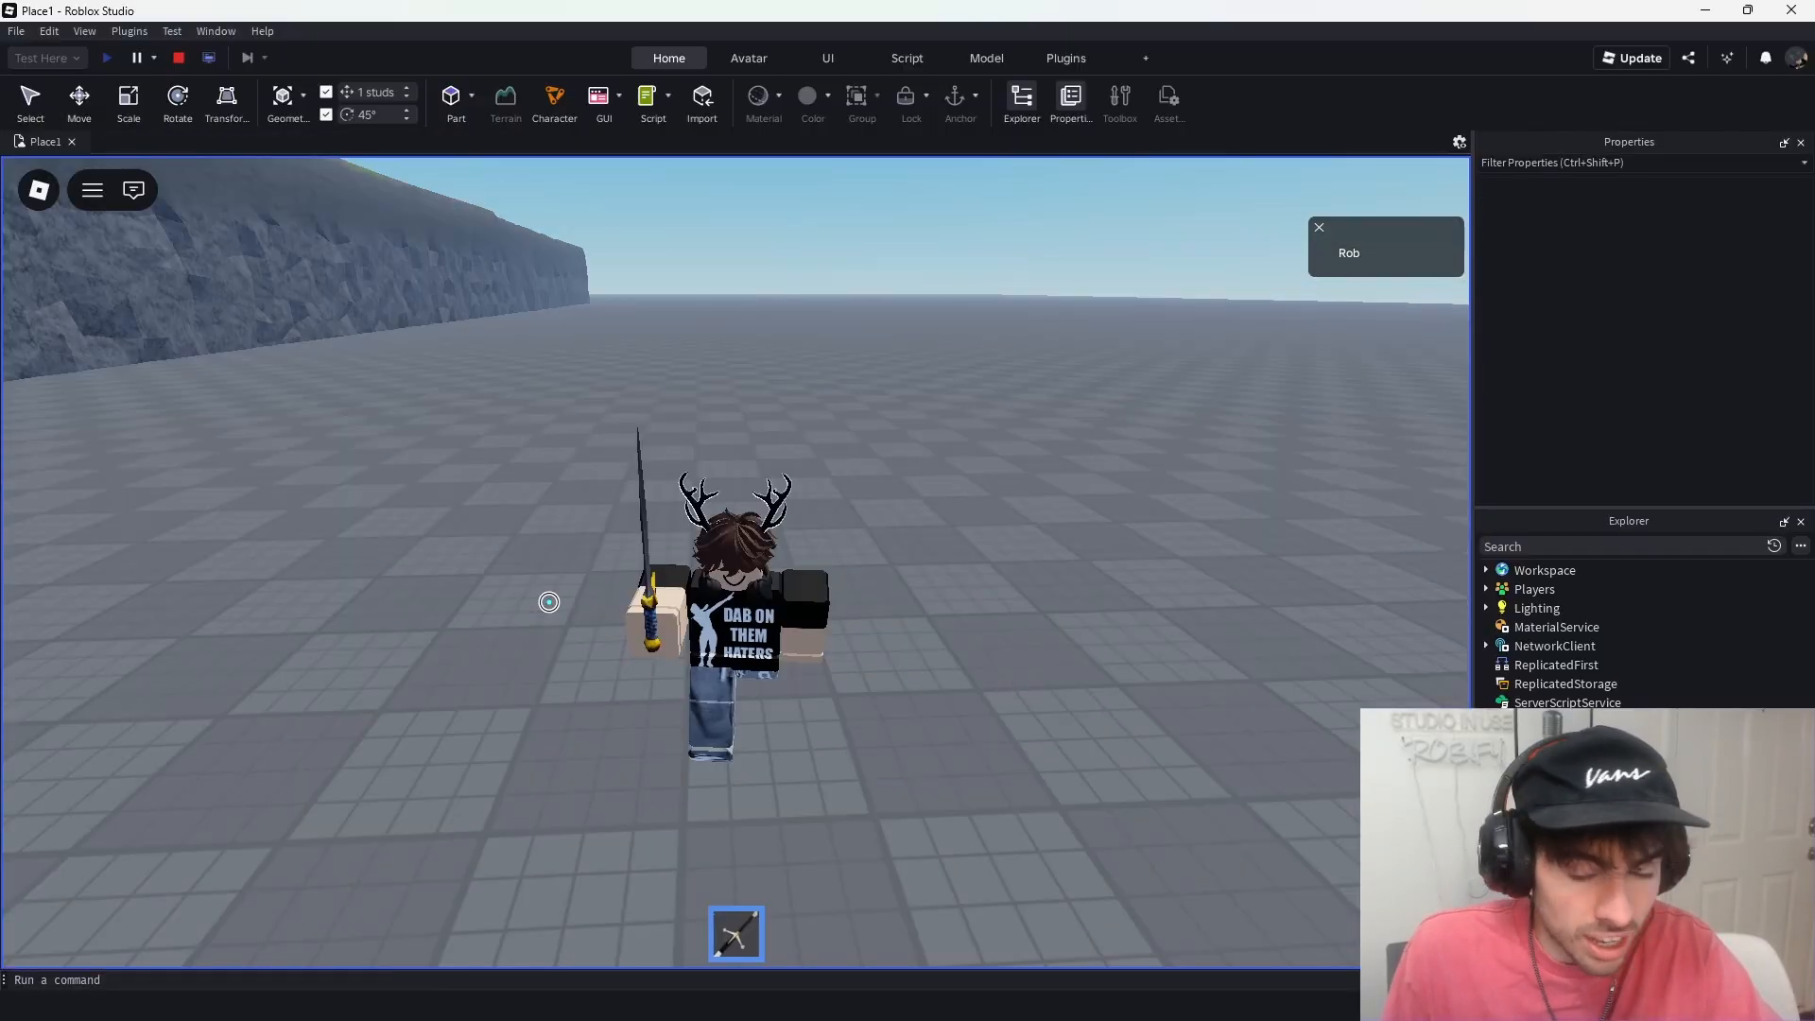
{"action": "double_click", "coordinate": [547, 602]}
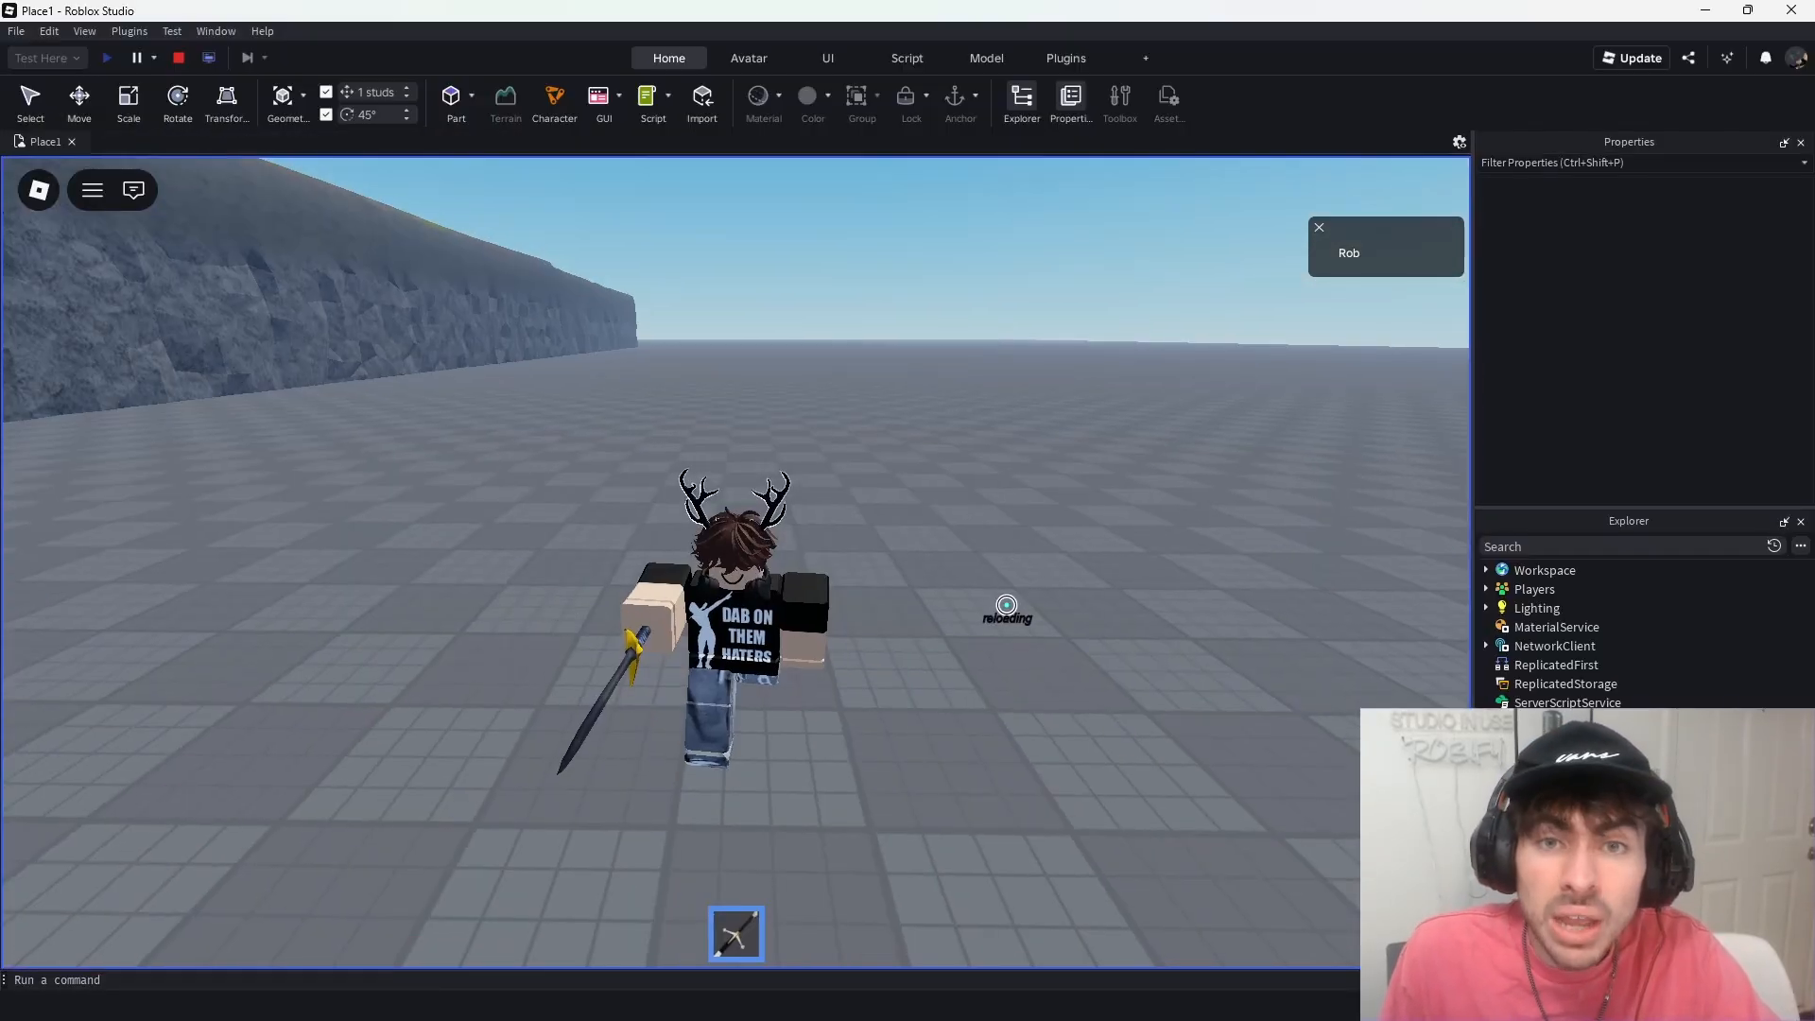
{"action": "left_click", "coordinate": [177, 57]}
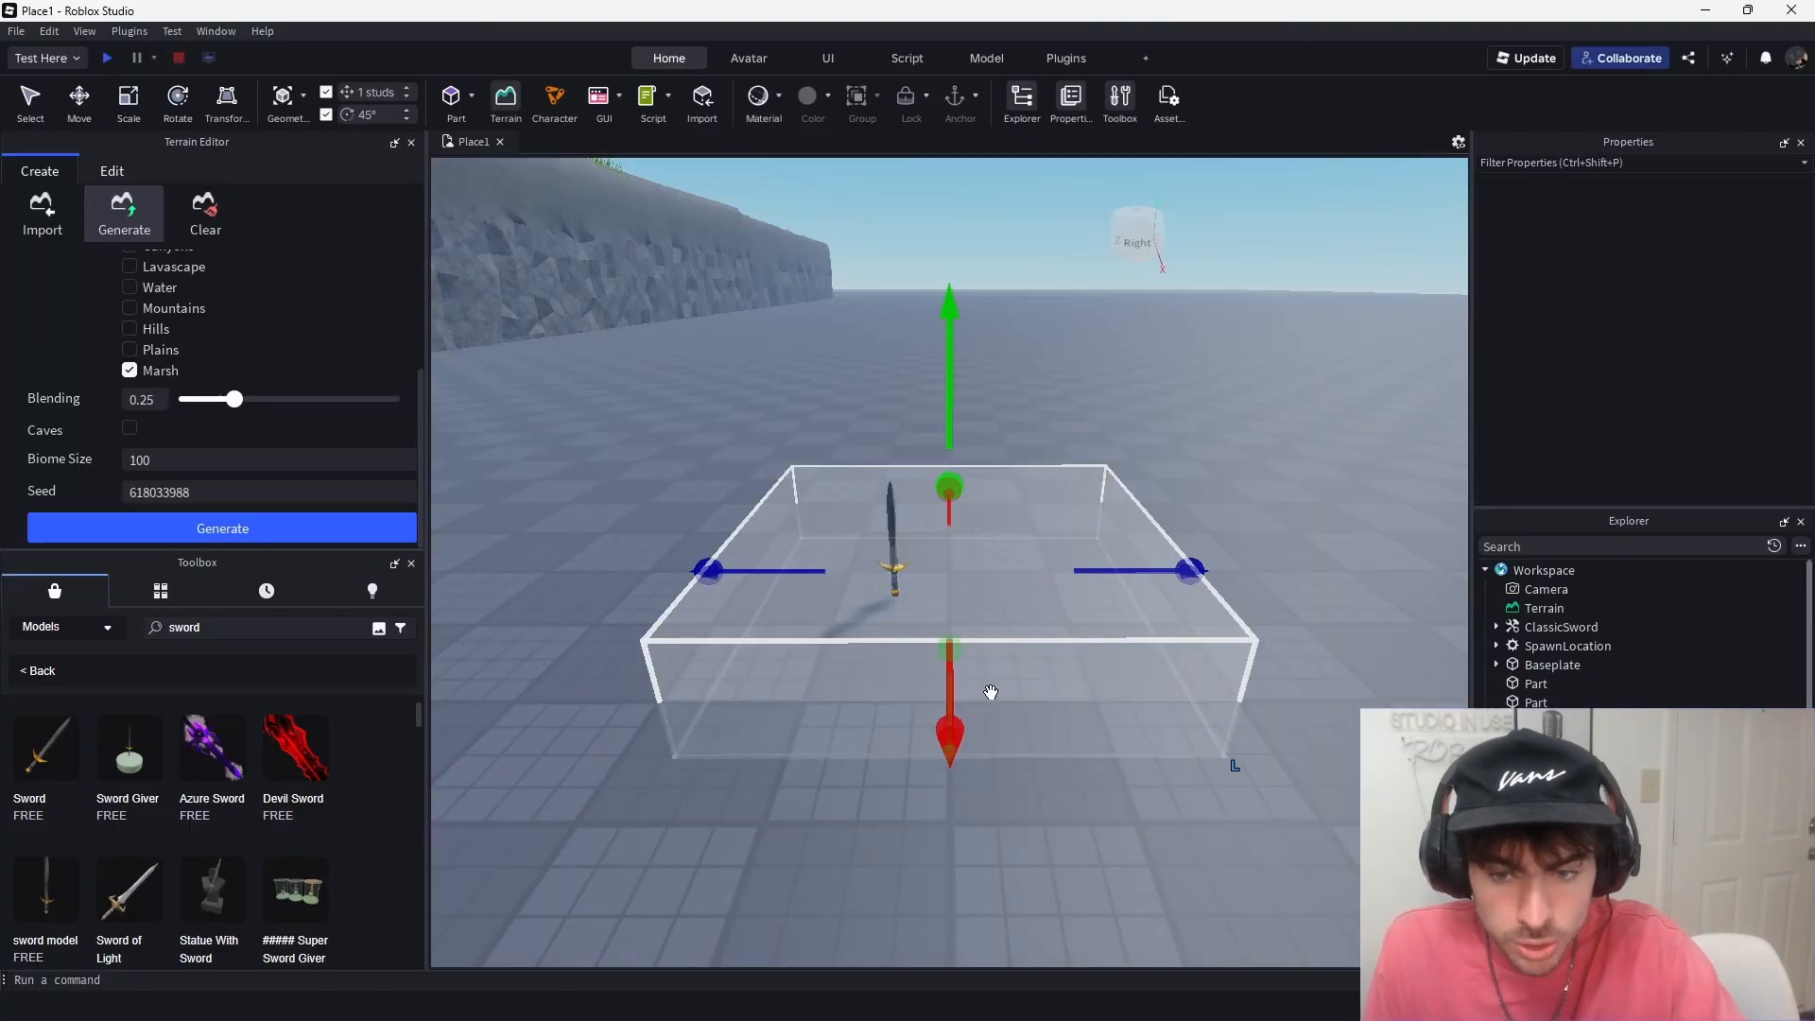
- Clear all of the generated terrain from the place
{"action": "left_click", "coordinate": [31, 102]}
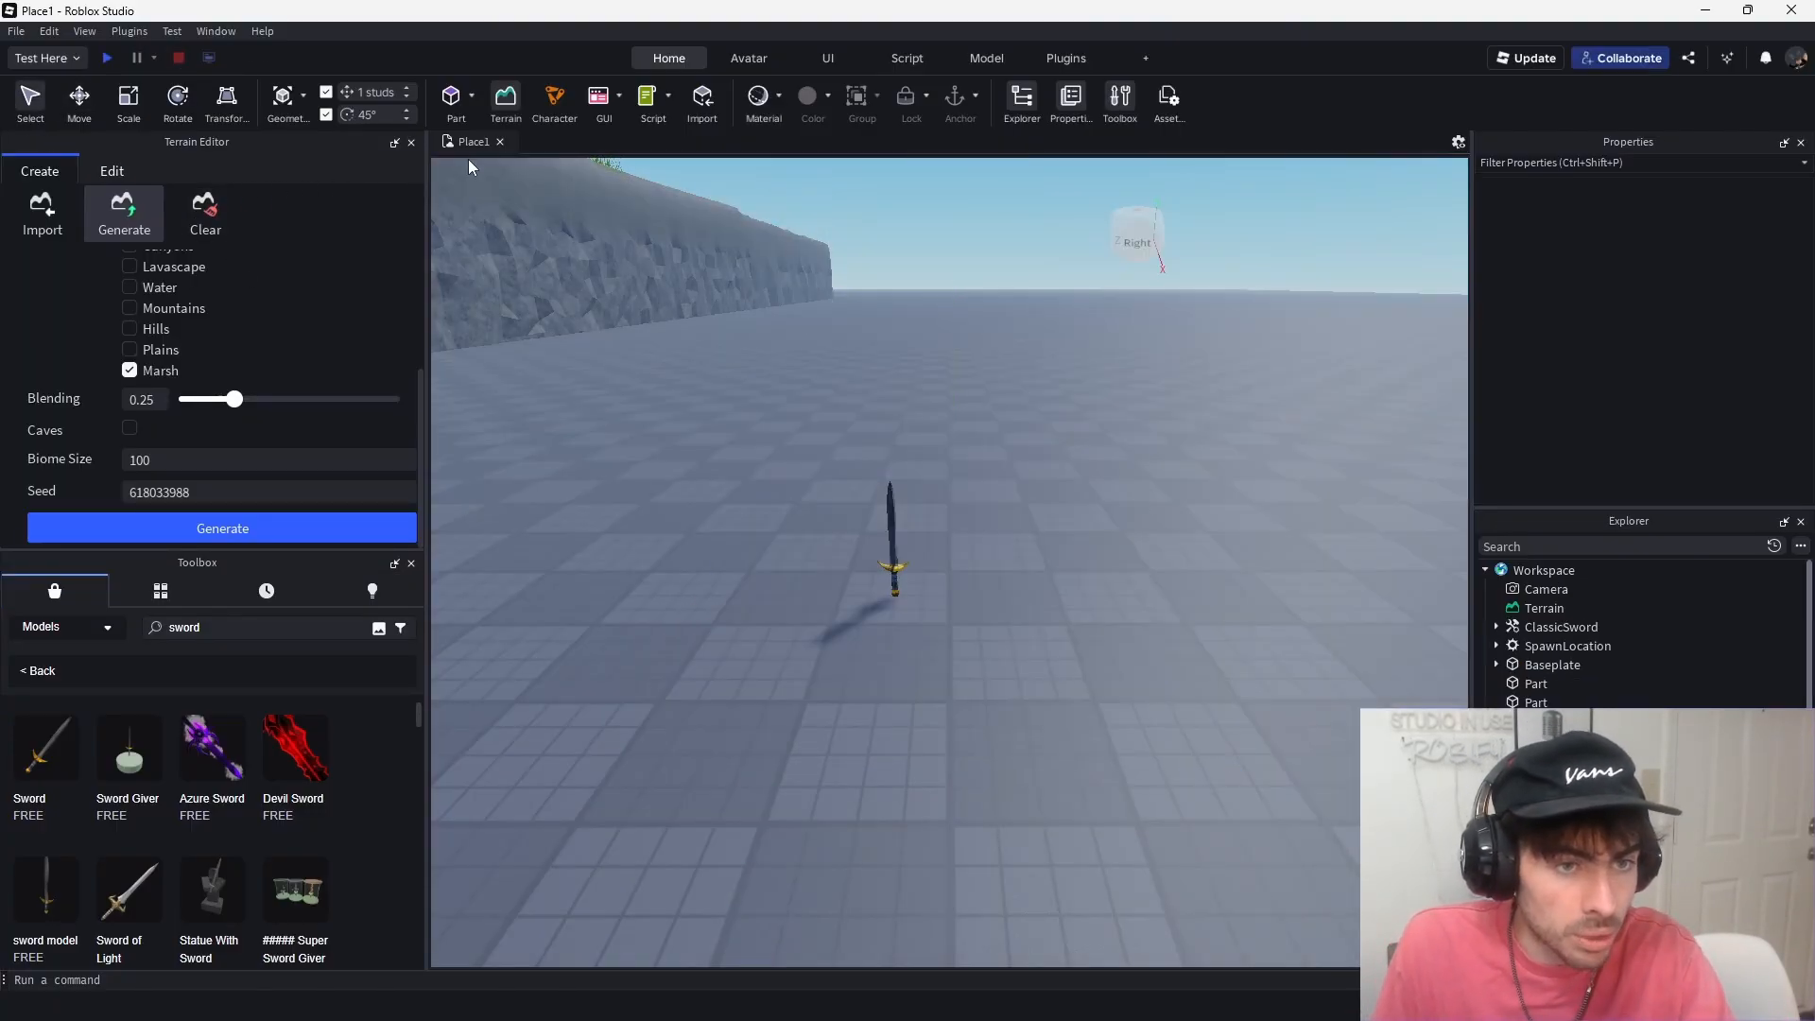
{"action": "left_click", "coordinate": [411, 143]}
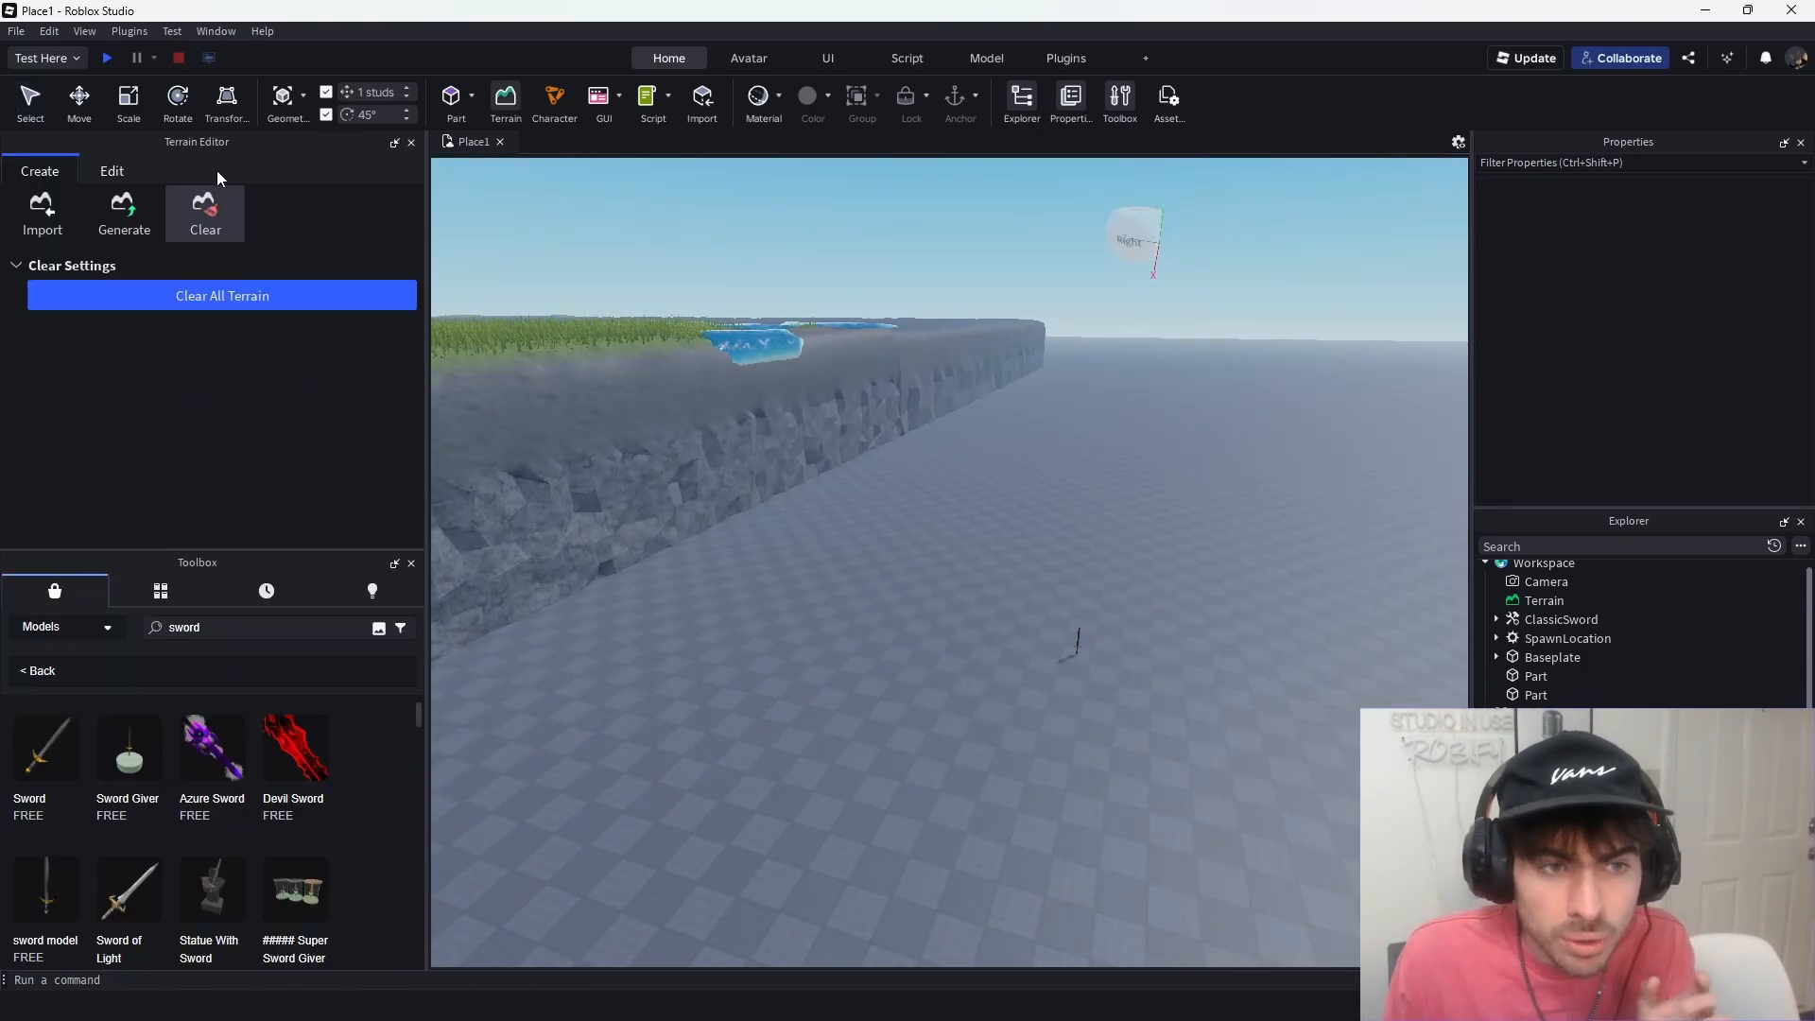
{"action": "left_click", "coordinate": [151, 213]}
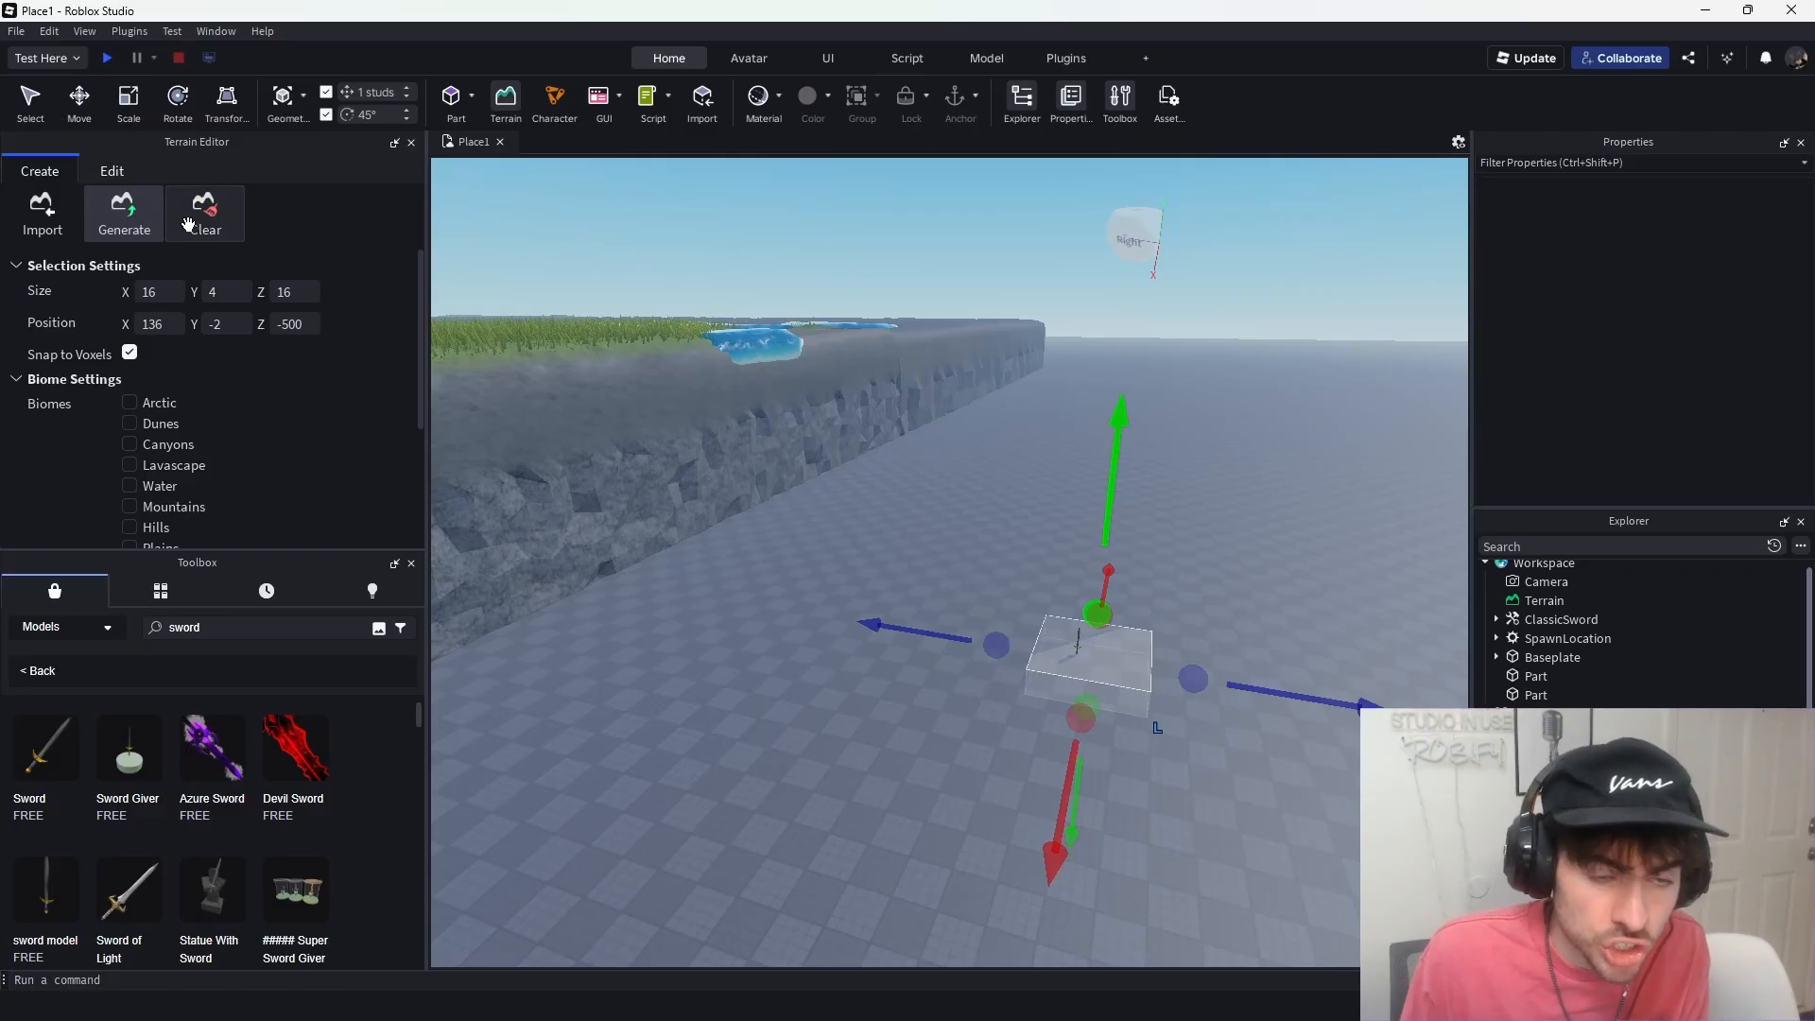
{"action": "left_click", "coordinate": [204, 214]}
{"action": "left_click", "coordinate": [214, 288]}
{"action": "right_click_drag", "start_coordinate": [816, 521], "coordinate": [794, 522]}
{"action": "scroll", "coordinate": [964, 534], "scroll_direction": "down", "scroll_amount": 10}
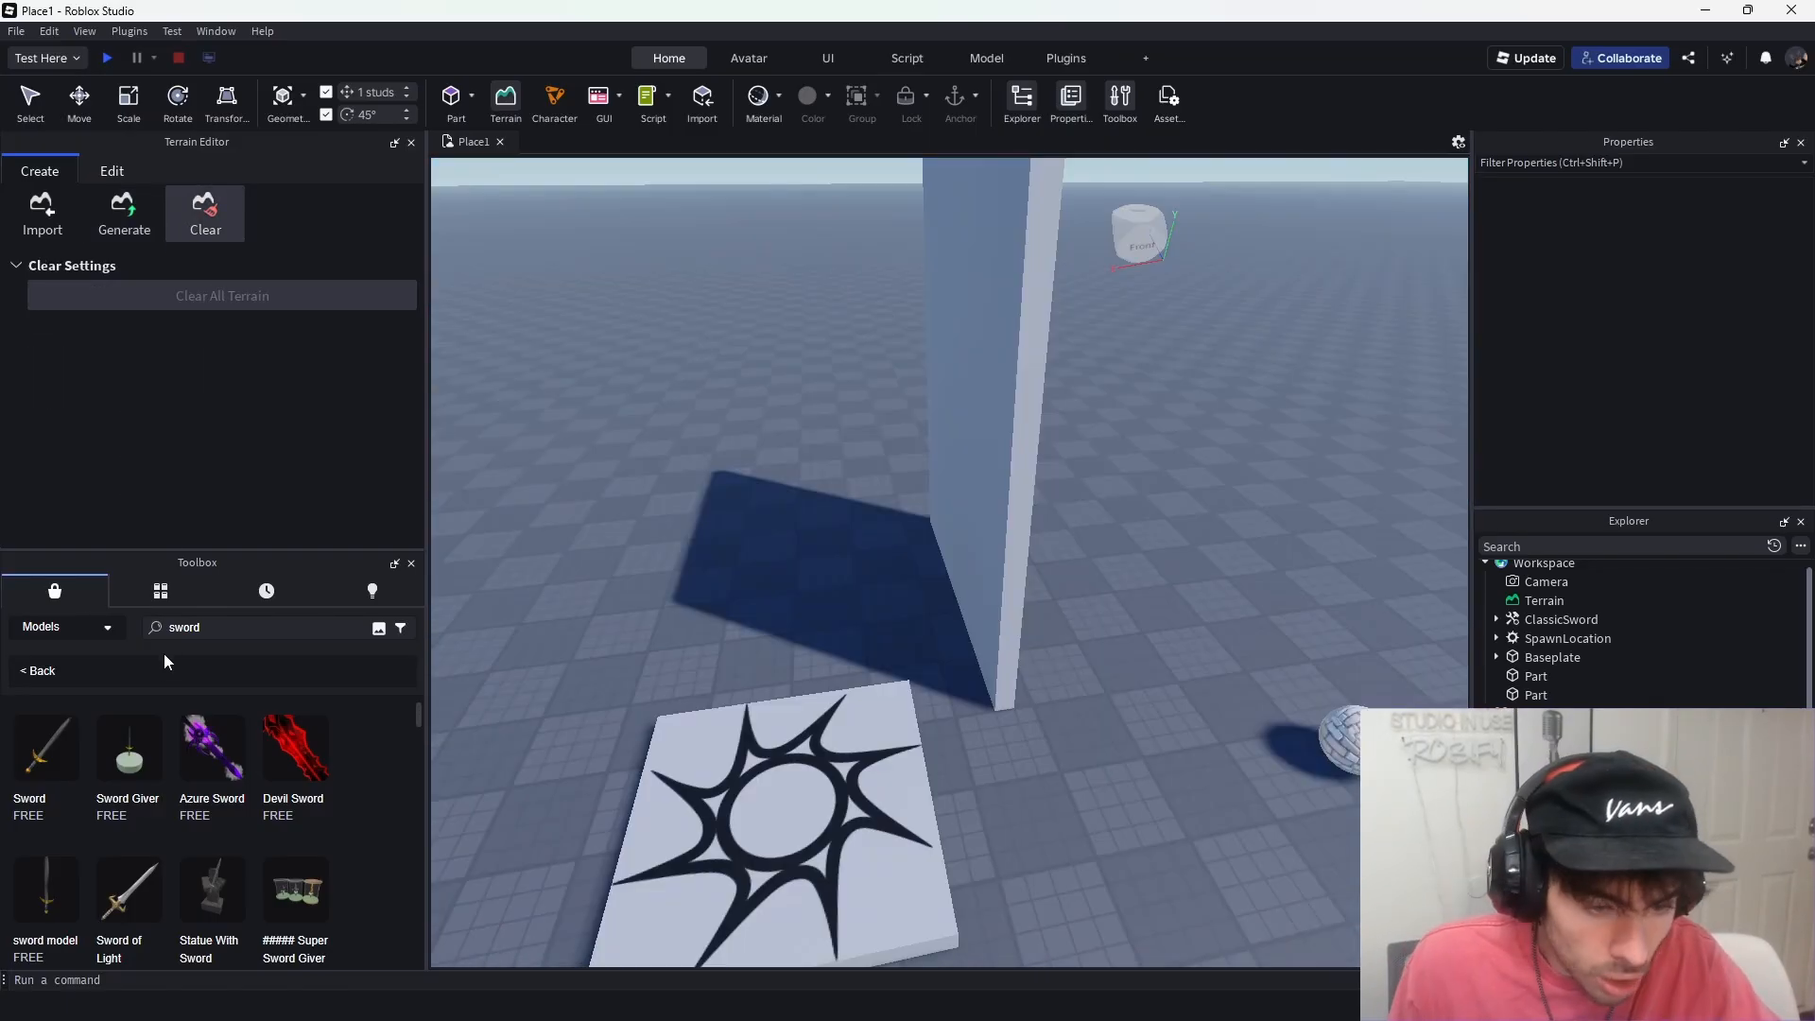
- Replace the Toolbox search term with treehouse and run the model search
{"action": "left_click", "coordinate": [244, 629]}
{"action": "key", "text": "BackSpace"}
{"action": "key", "text": "BackSpace"}
{"action": "key", "text": "BackSpace"}
{"action": "key", "text": "BackSpace"}
{"action": "key", "text": "BackSpace"}
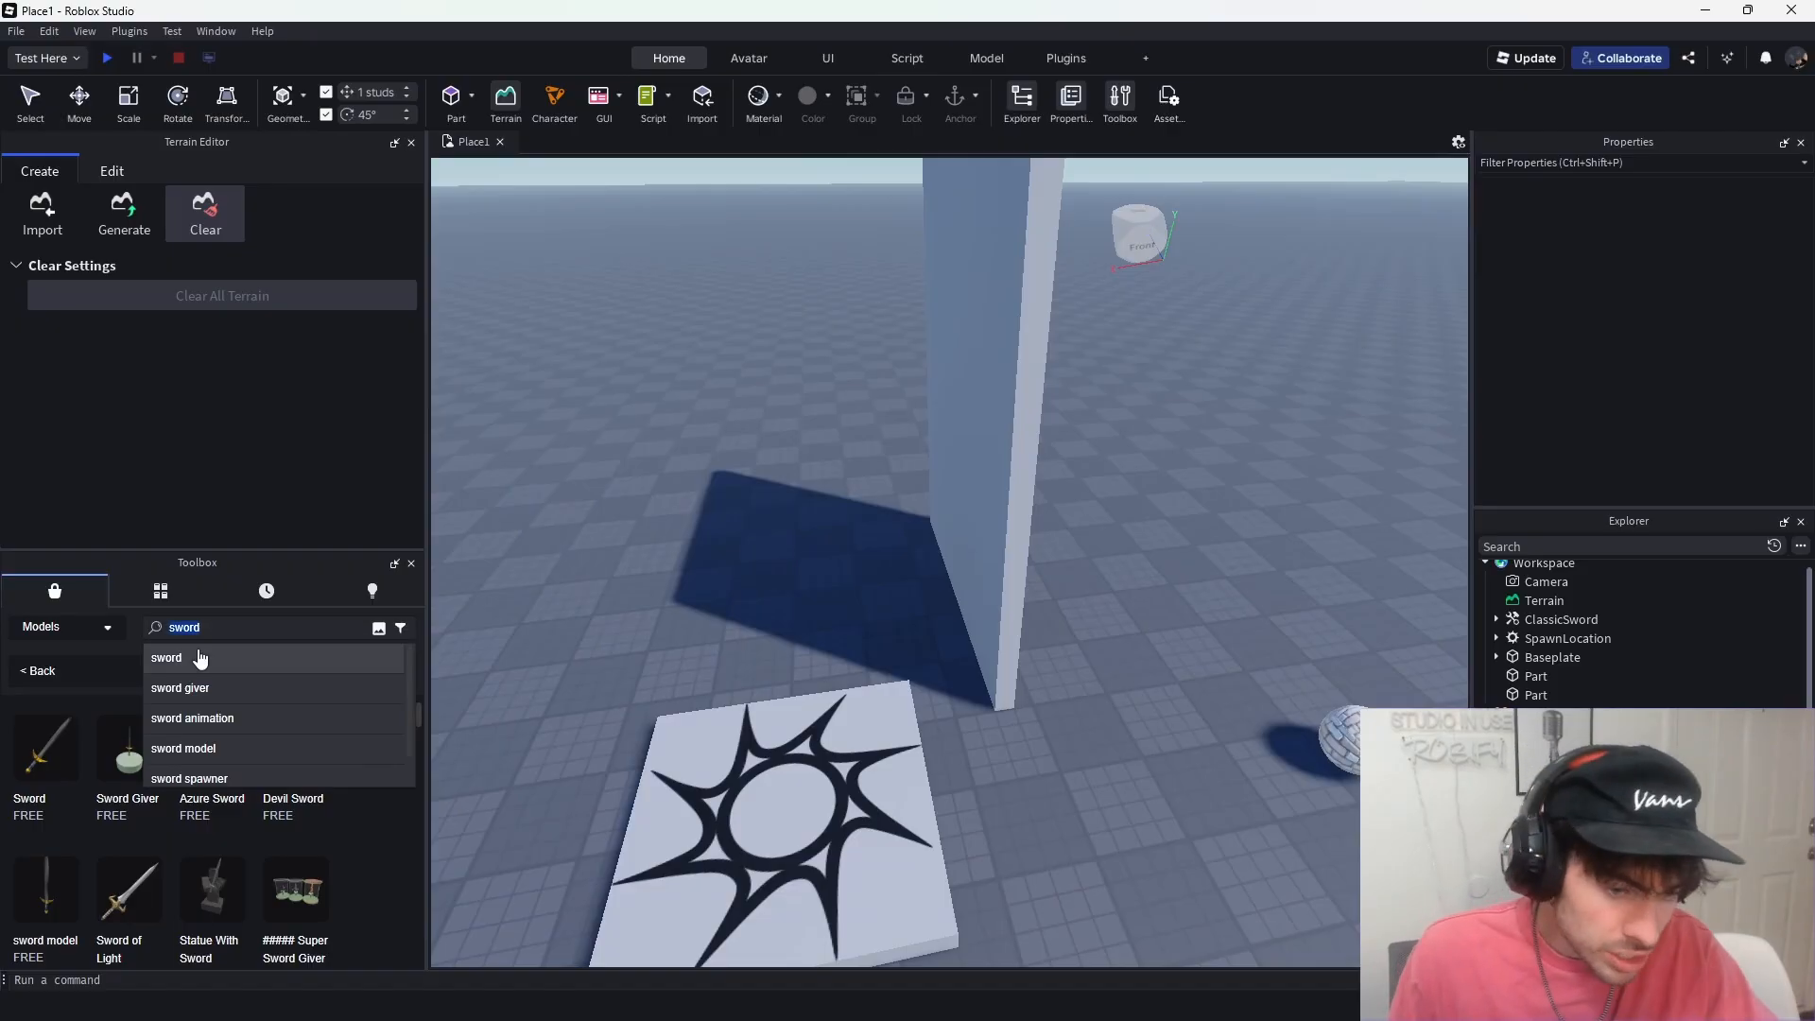
{"action": "type", "text": "treehouse"}
{"action": "key", "text": "Return"}
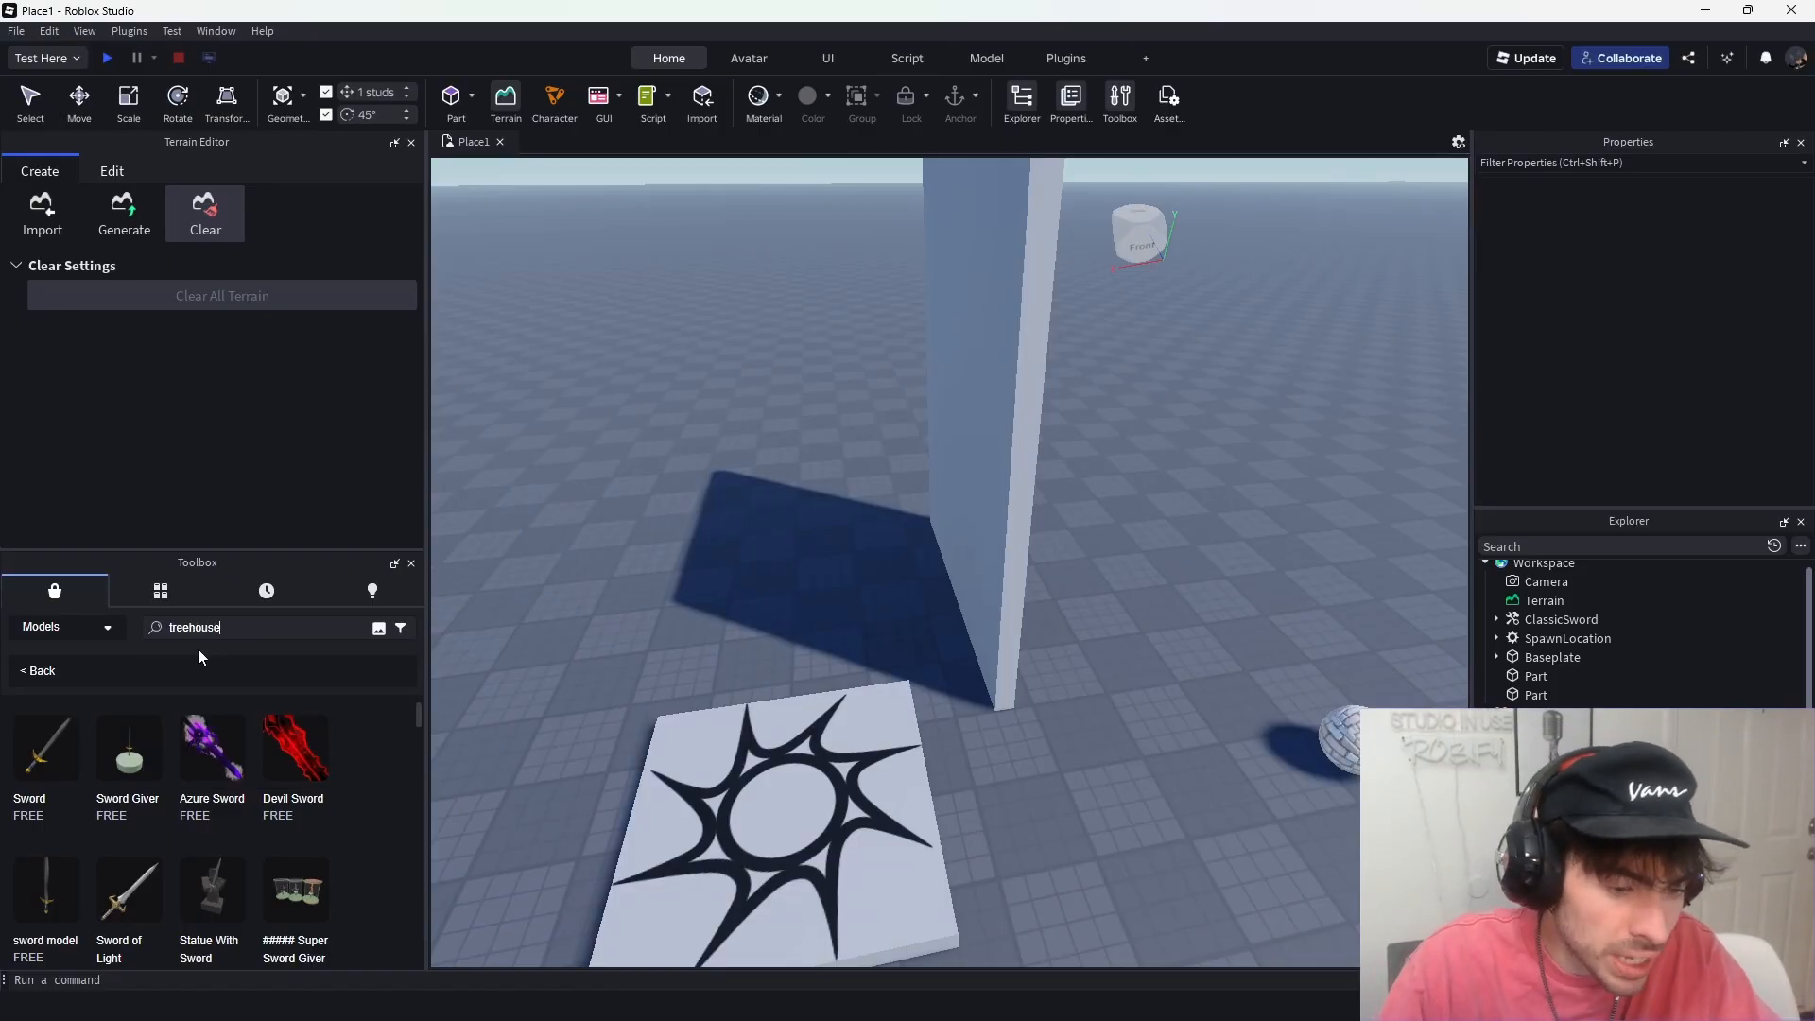
- Insert the [Remastered] Treehouse model onto the baseplate near the spawn location
{"action": "left_click_drag", "start_coordinate": [40, 802], "coordinate": [521, 456]}
{"action": "right_click_drag", "start_coordinate": [522, 455], "coordinate": [522, 454]}
{"action": "key", "text": "s"}
{"action": "left_click", "coordinate": [1077, 541]}
{"action": "right_click_drag", "start_coordinate": [1044, 637], "coordinate": [1044, 637]}
{"action": "key", "text": "s"}
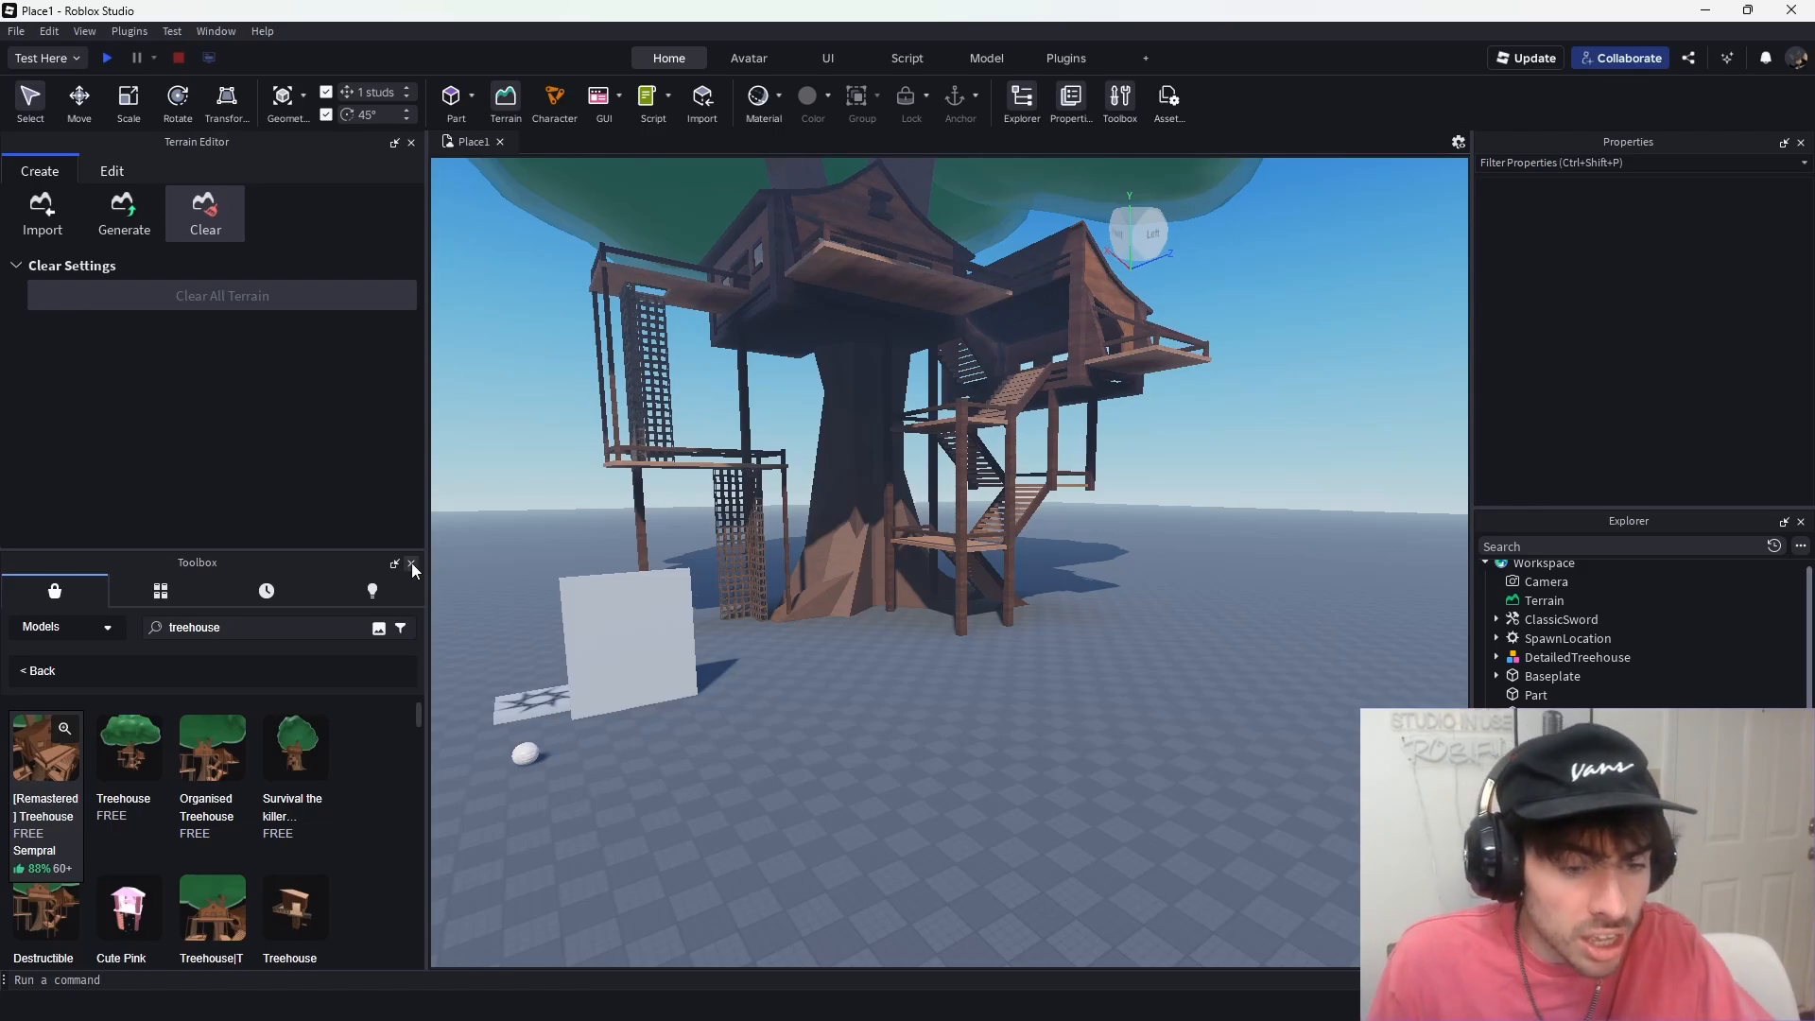
- Search the Toolbox models for shark and insert the first Shark on the baseplate near the treehouse, accepting its notice
{"action": "right_click_drag", "start_coordinate": [699, 584], "coordinate": [700, 584]}
{"action": "key", "text": "w"}
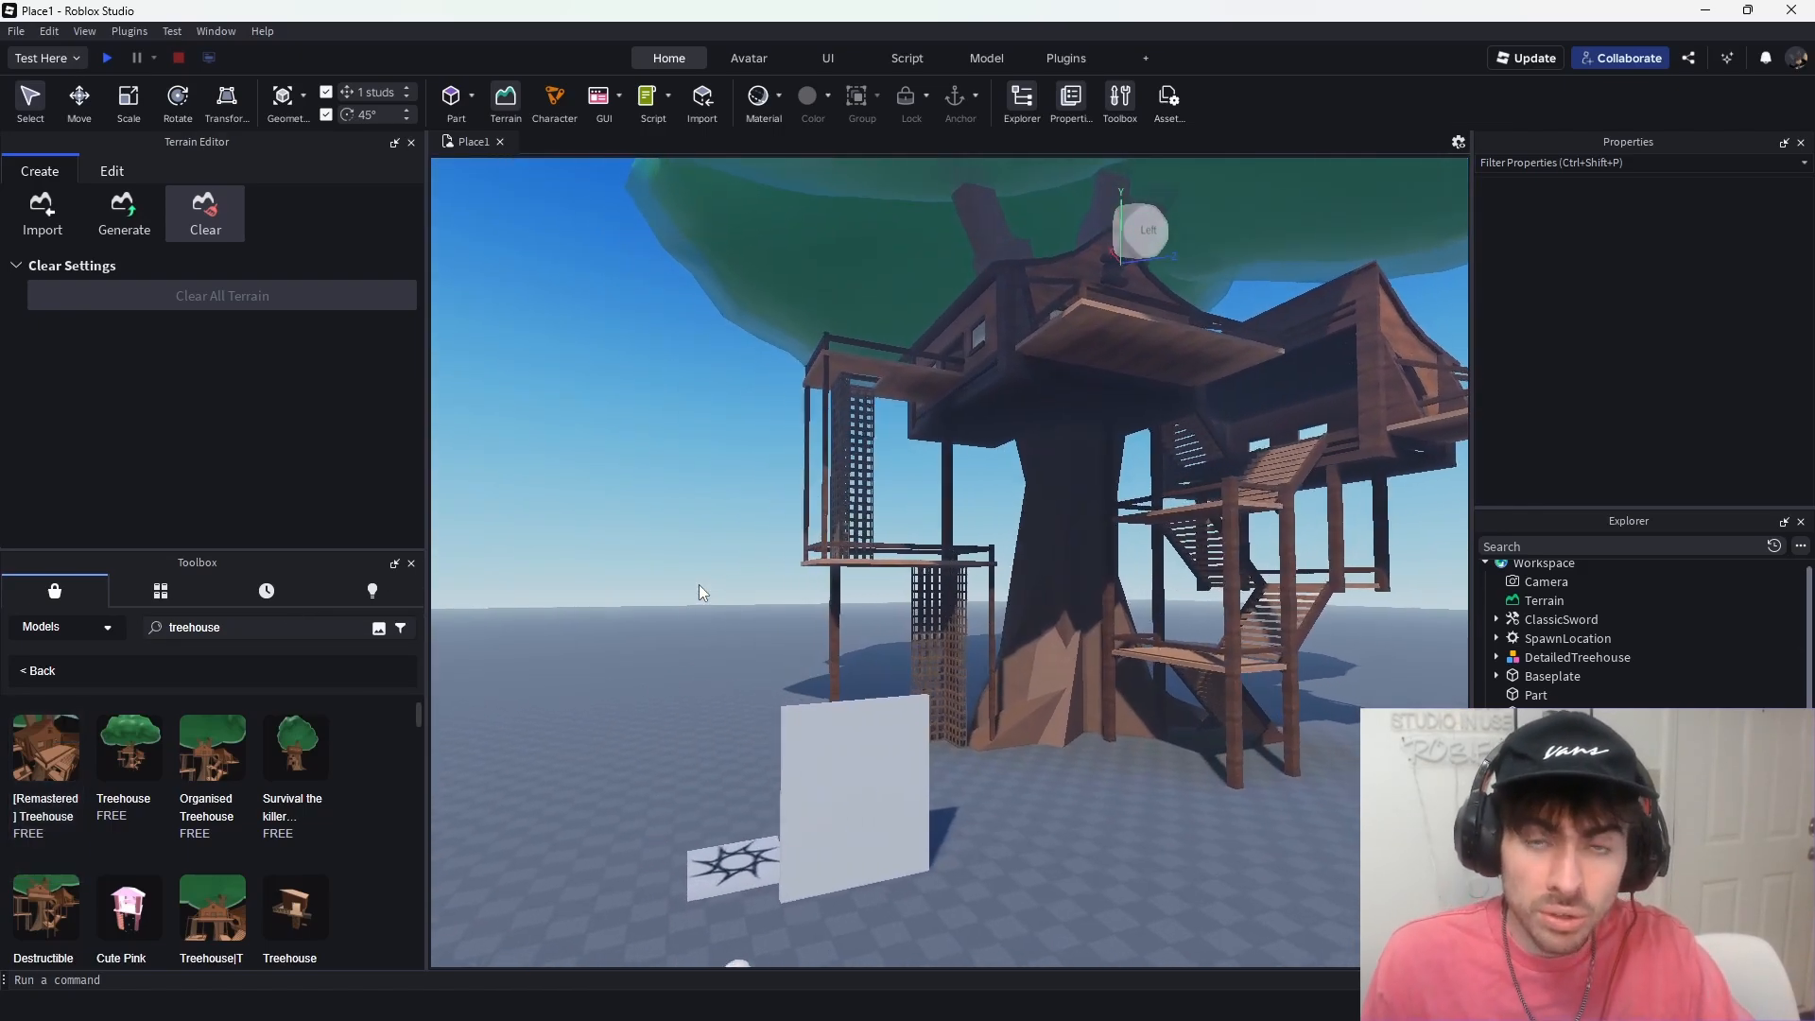
{"action": "key", "text": "w"}
{"action": "key", "text": "a"}
{"action": "double_click", "coordinate": [280, 629]}
{"action": "type", "text": "sa"}
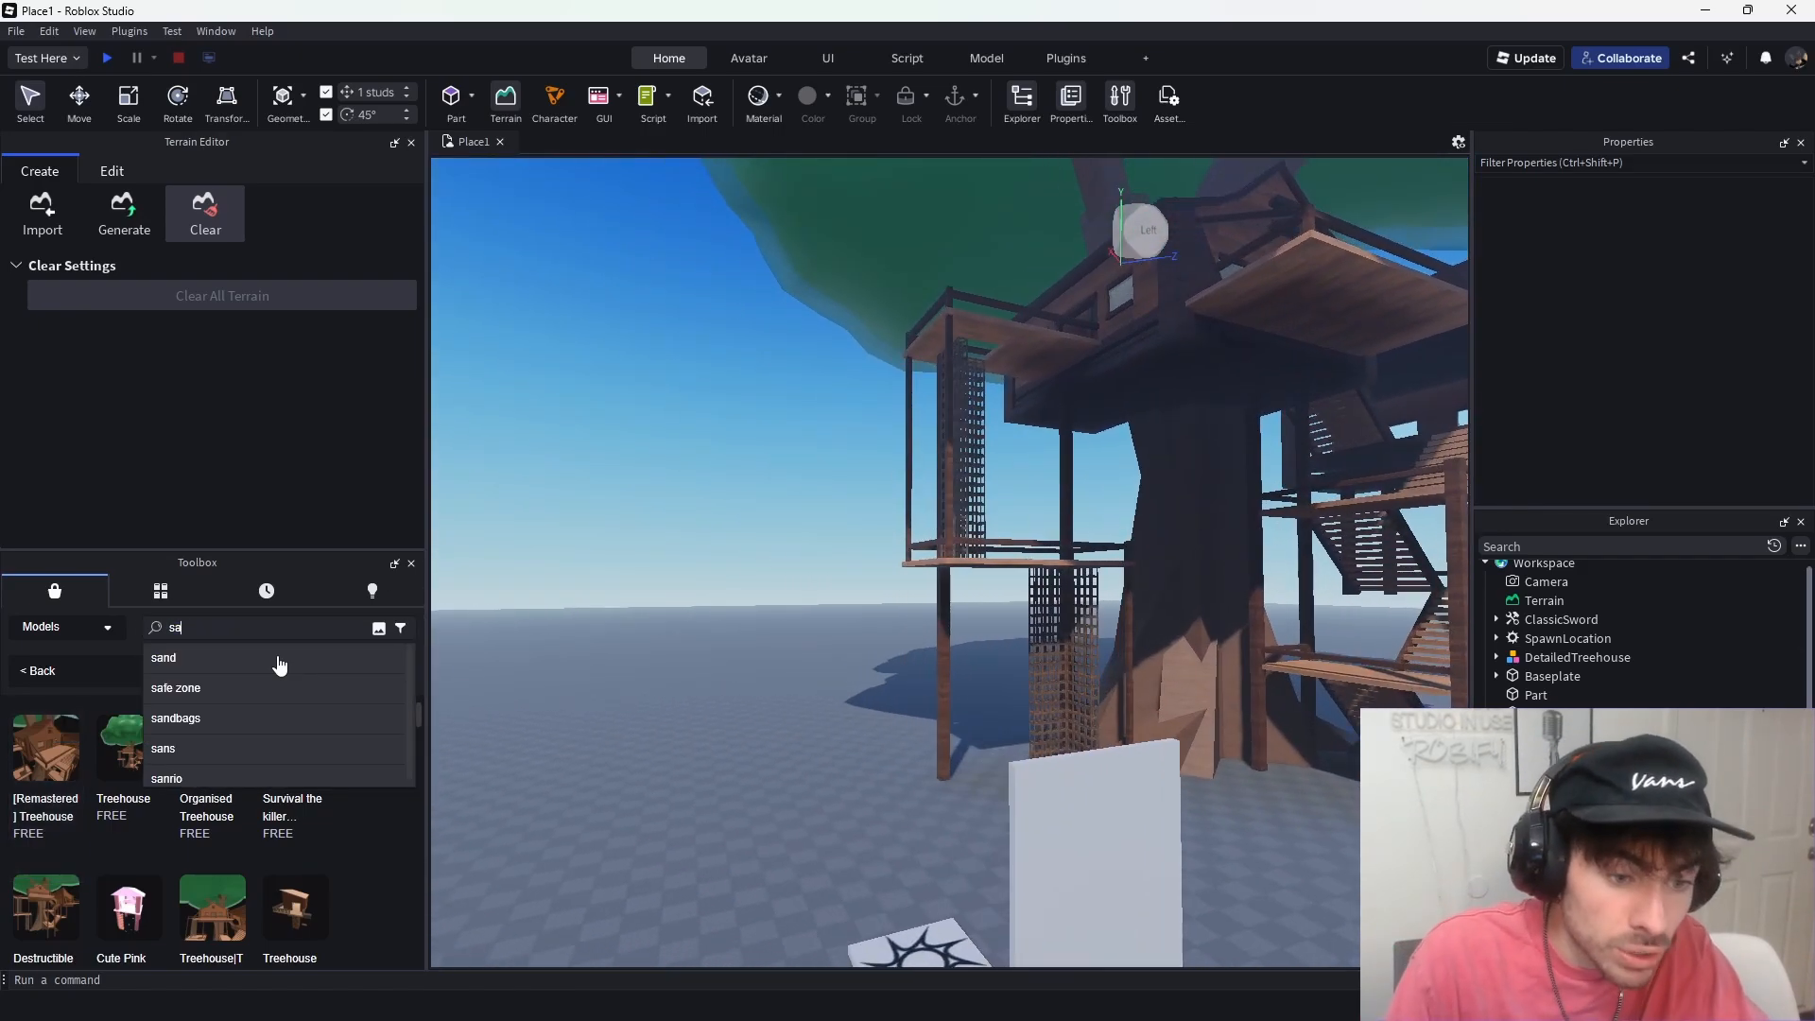
{"action": "key", "text": "BackSpace"}
{"action": "type", "text": "hark"}
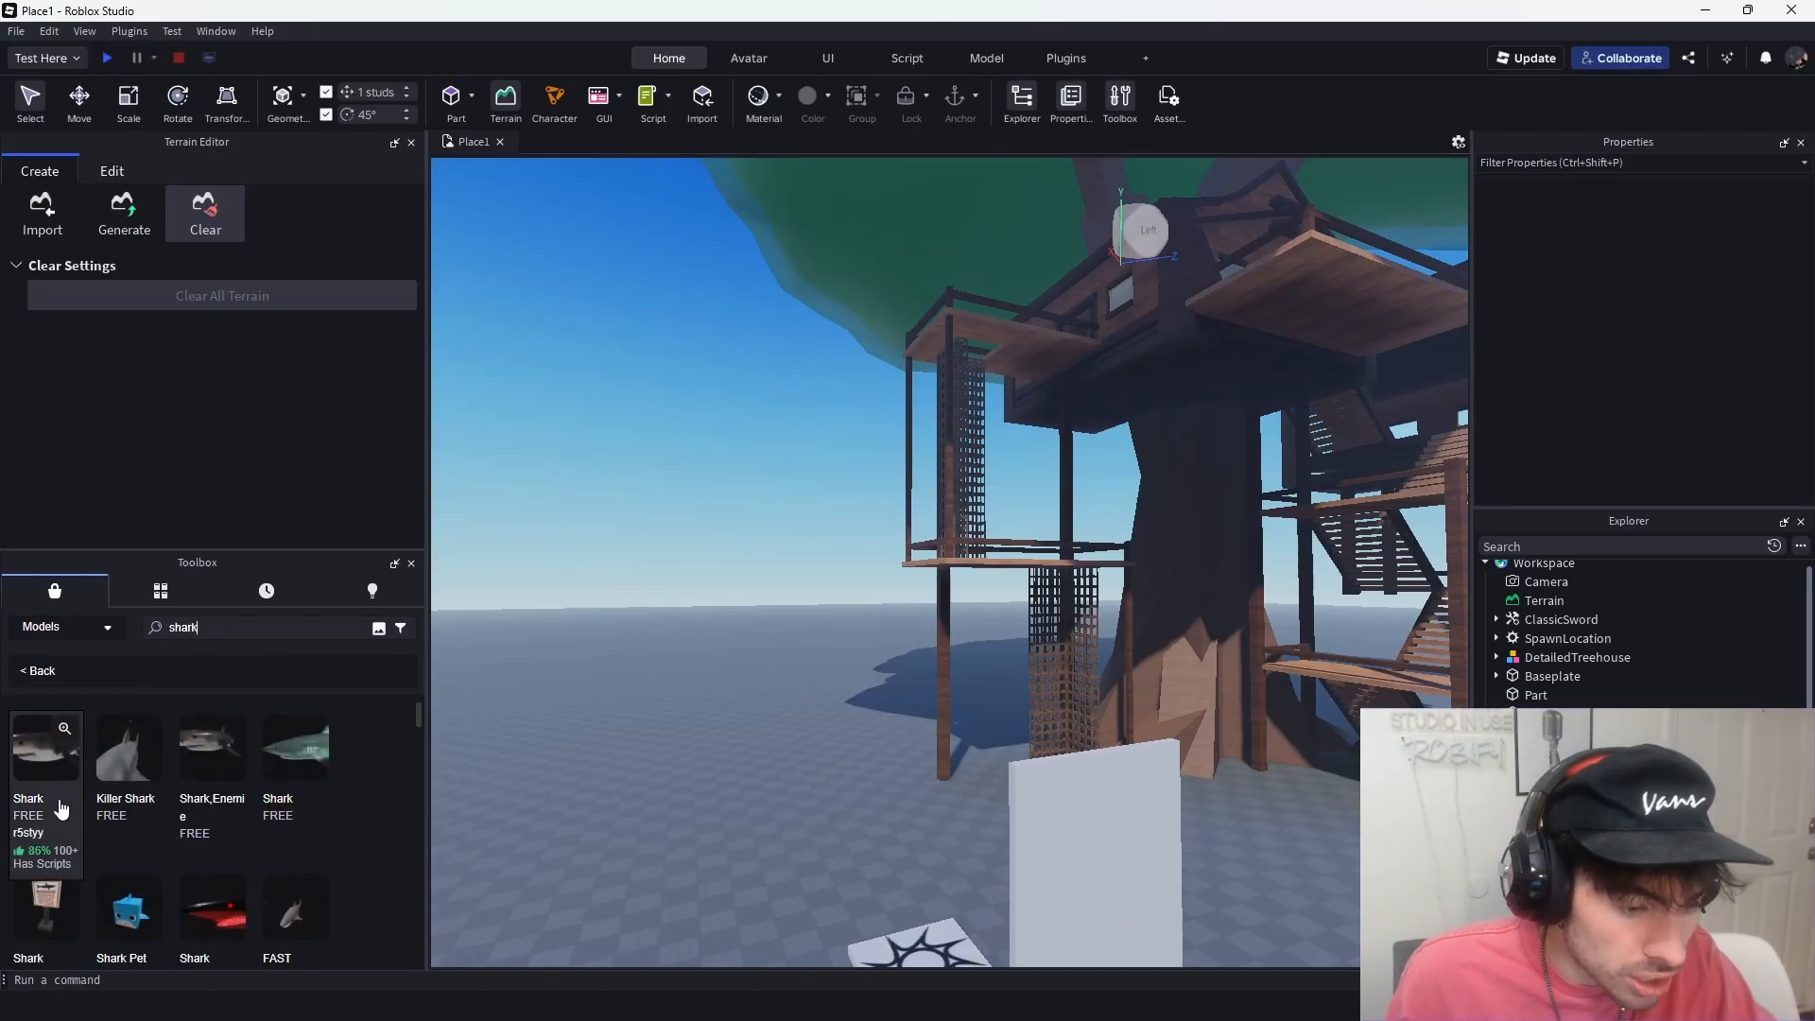
{"action": "left_click_drag", "start_coordinate": [61, 808], "coordinate": [637, 866]}
{"action": "left_click", "coordinate": [1087, 560]}
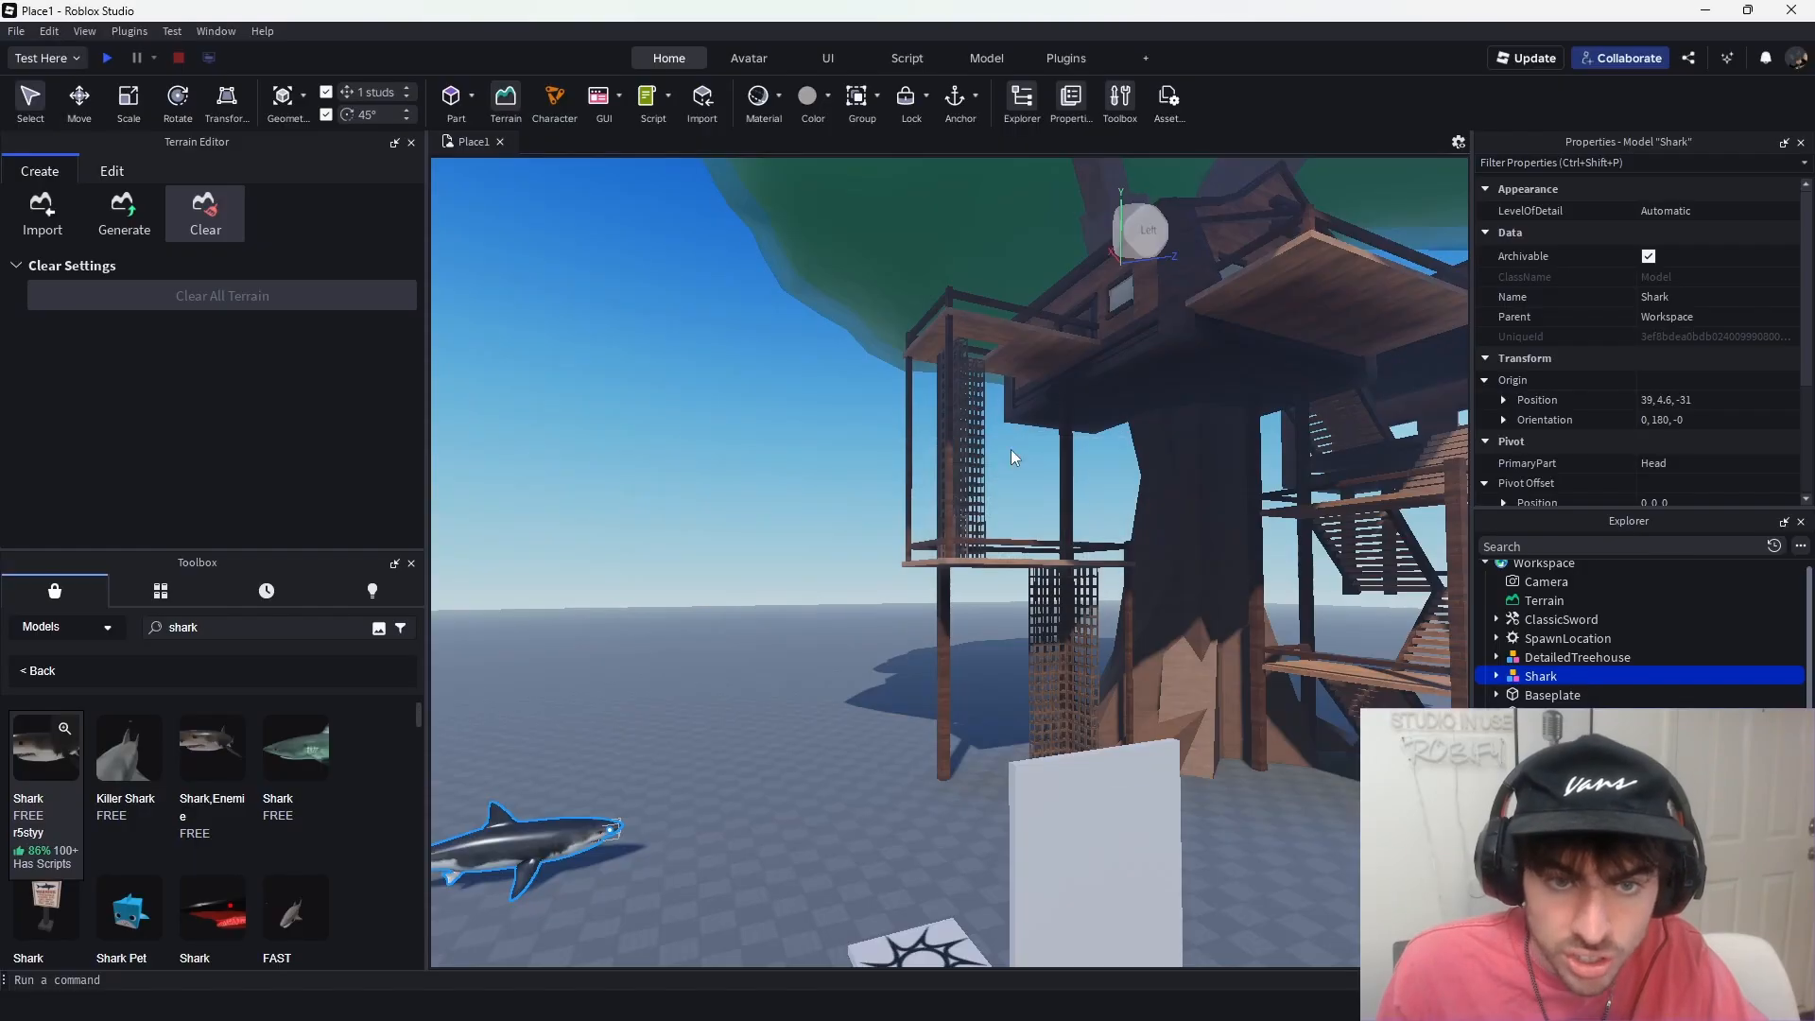
- Play-test how the shark reacts to the character, stop the test, and focus on the shark model
{"action": "left_click", "coordinate": [107, 57]}
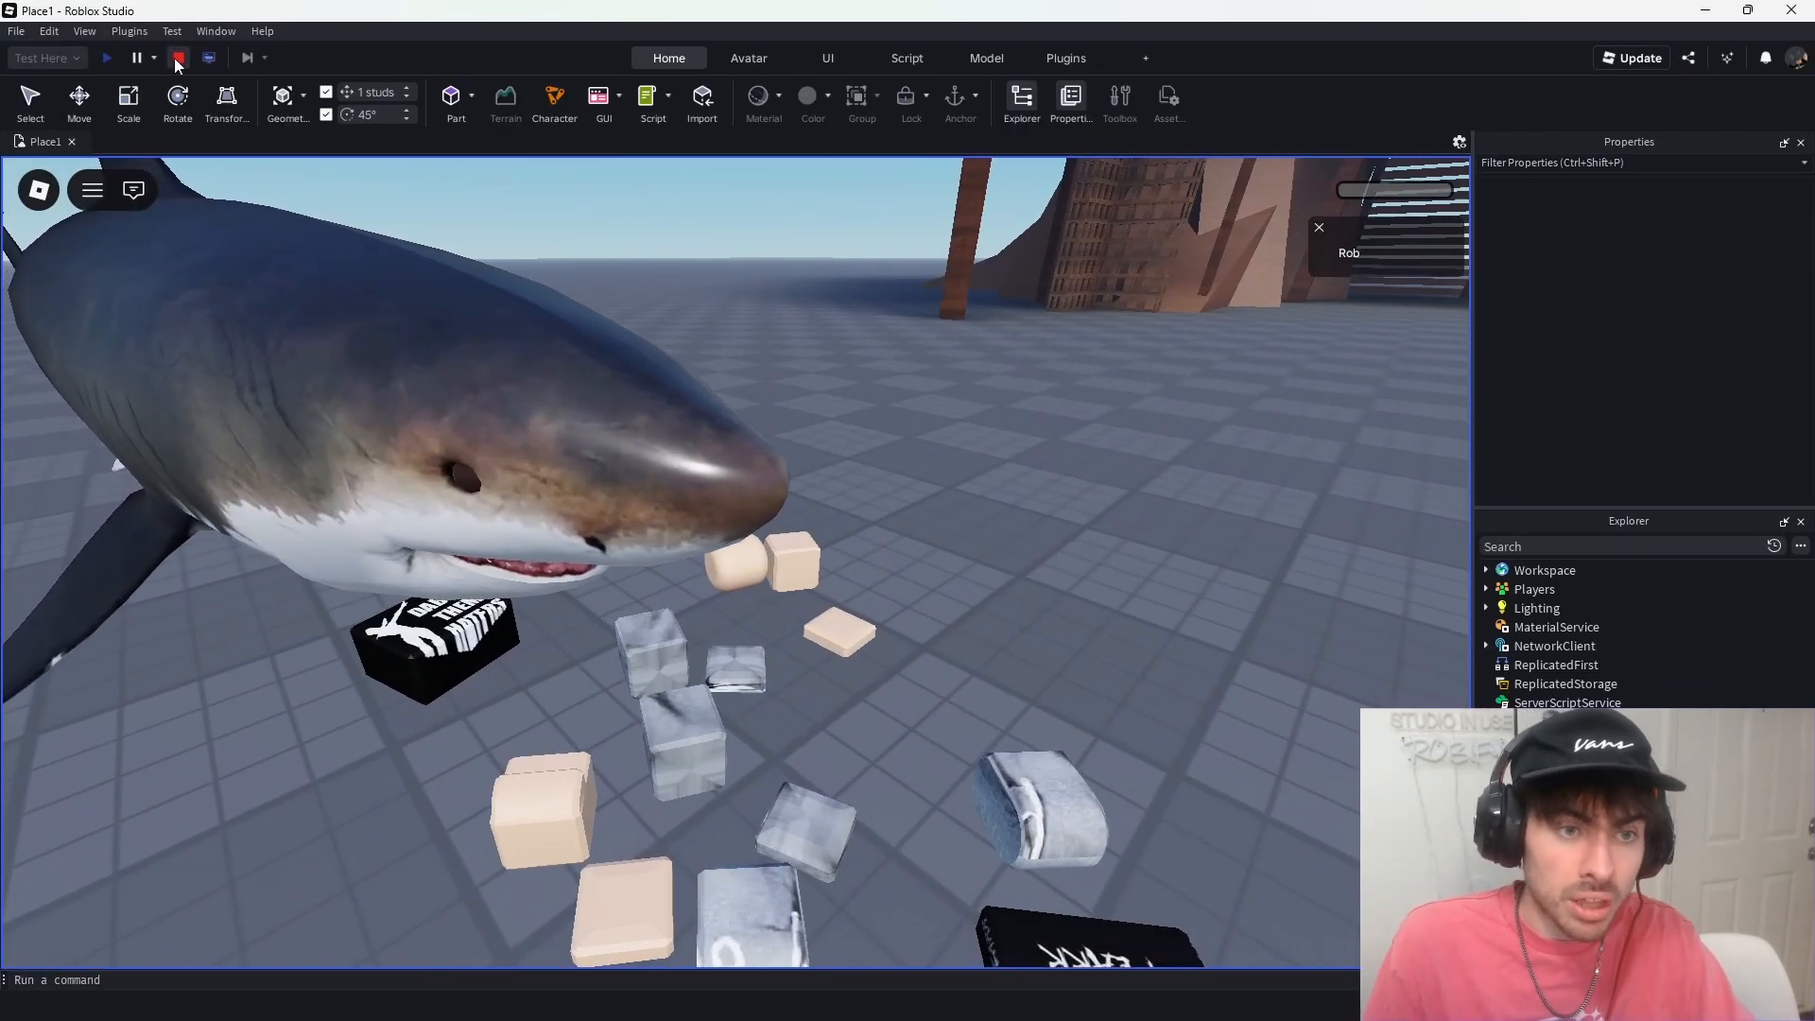
{"action": "left_click", "coordinate": [176, 59]}
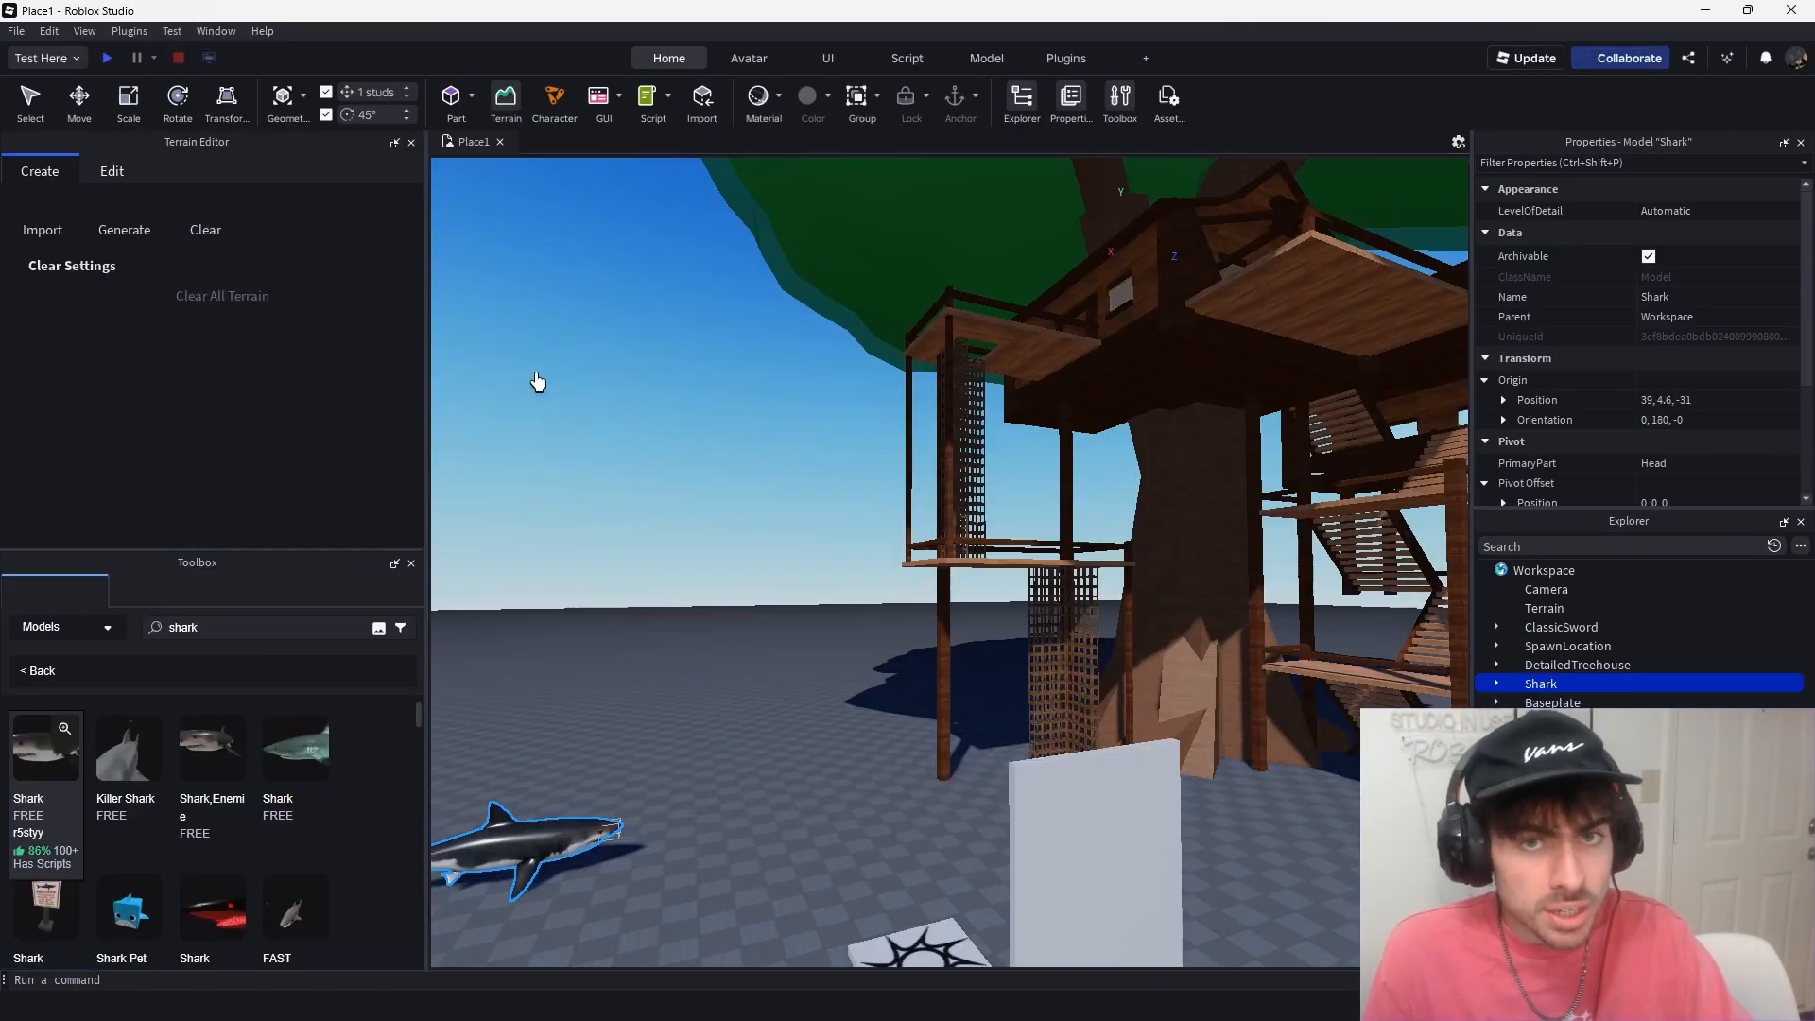
{"action": "key", "text": "f"}
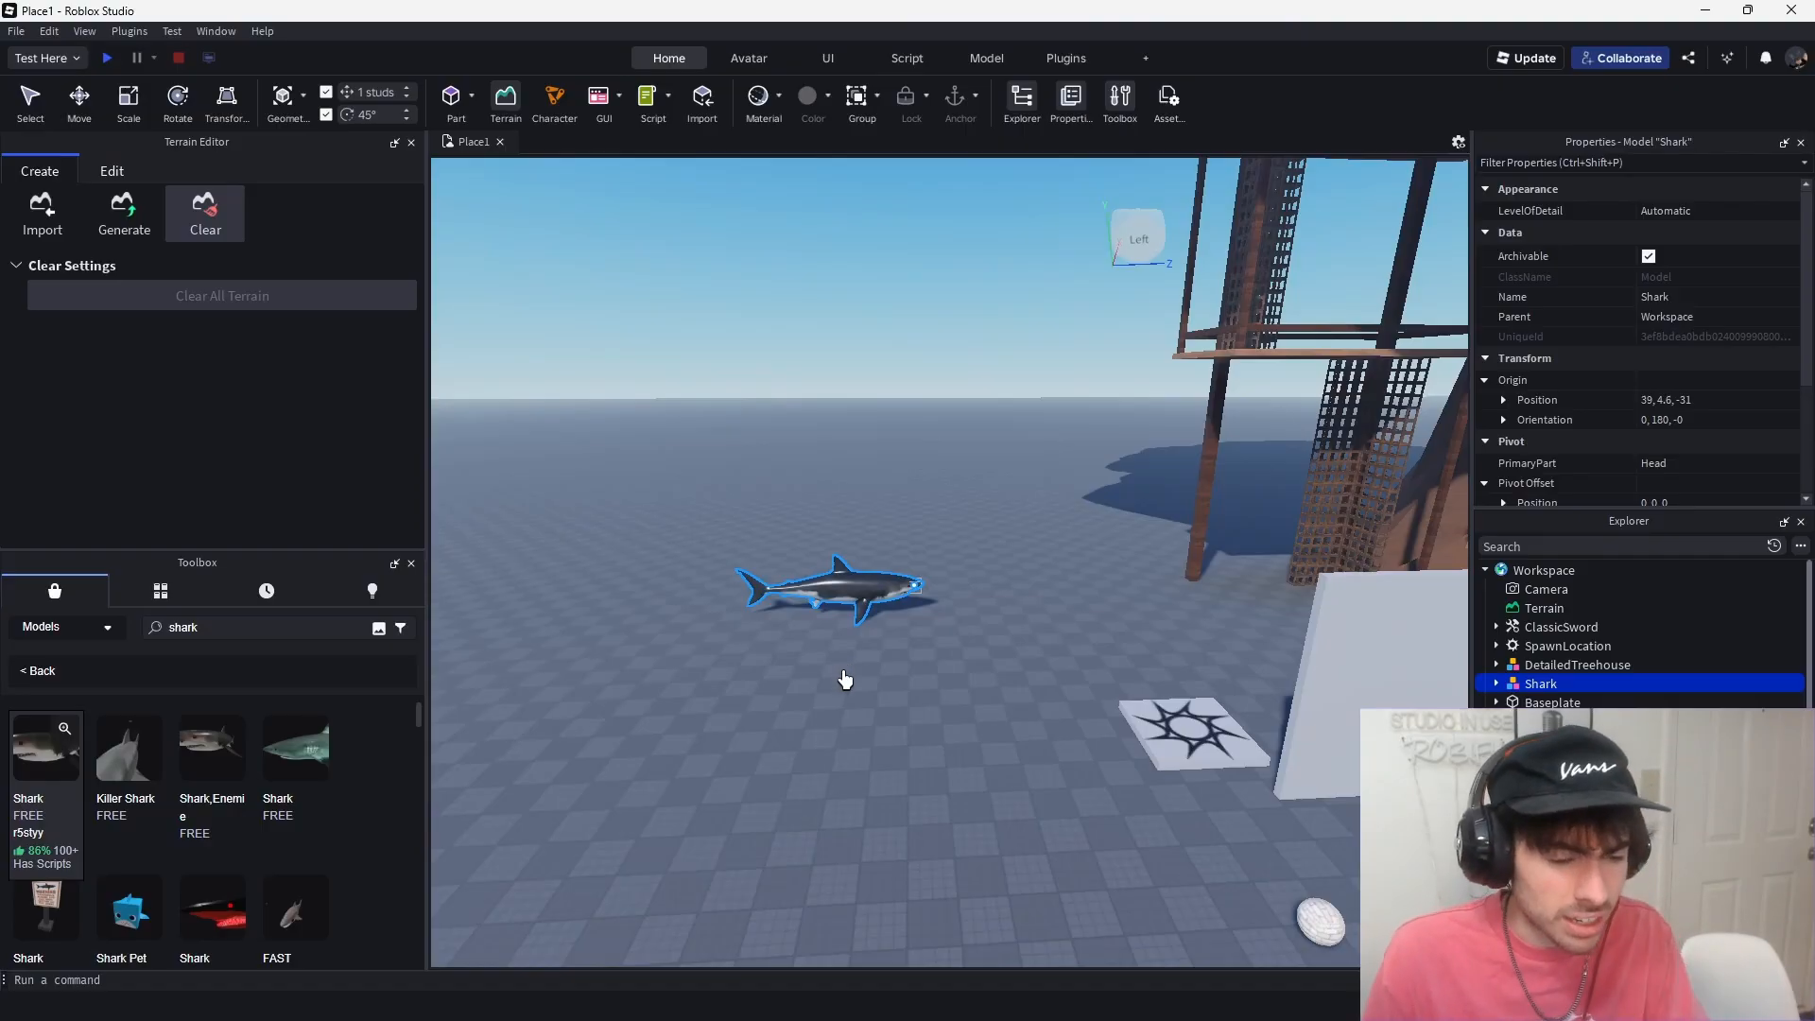
{"action": "mouse_move", "coordinate": [140, 770]}
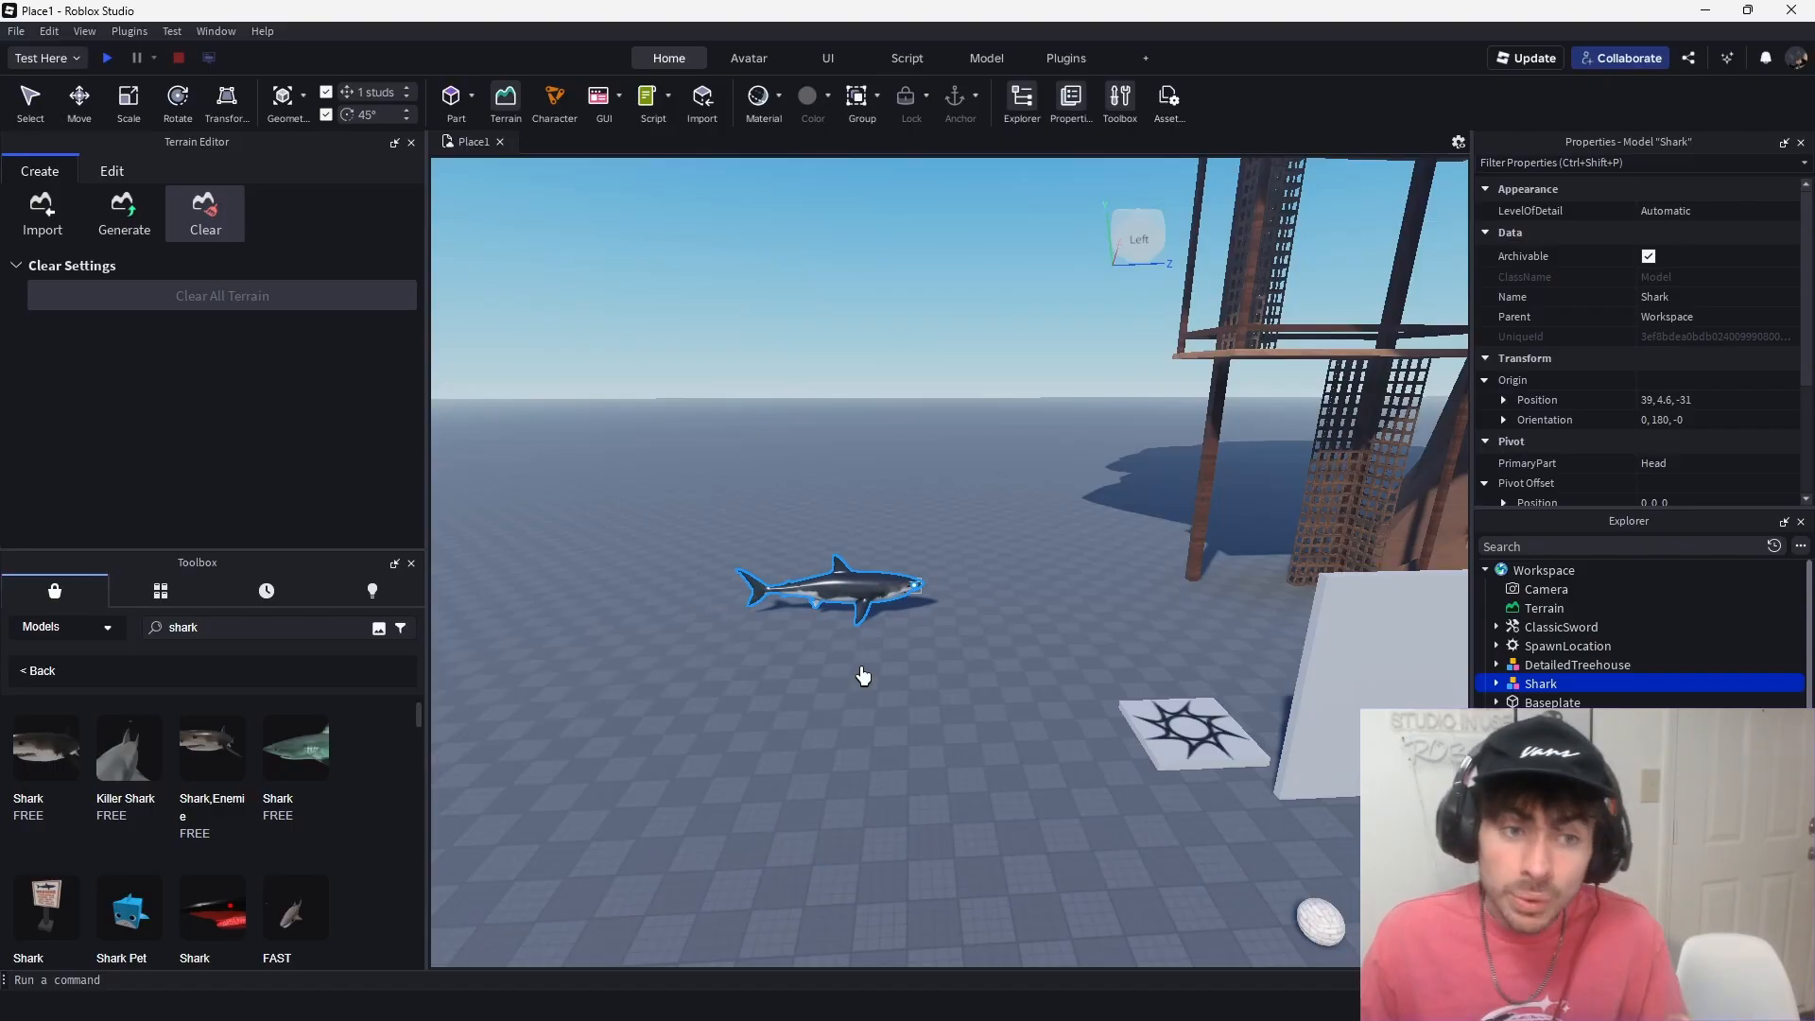
{"action": "right_click_drag", "start_coordinate": [909, 672], "coordinate": [924, 676]}
{"action": "key", "text": "a"}
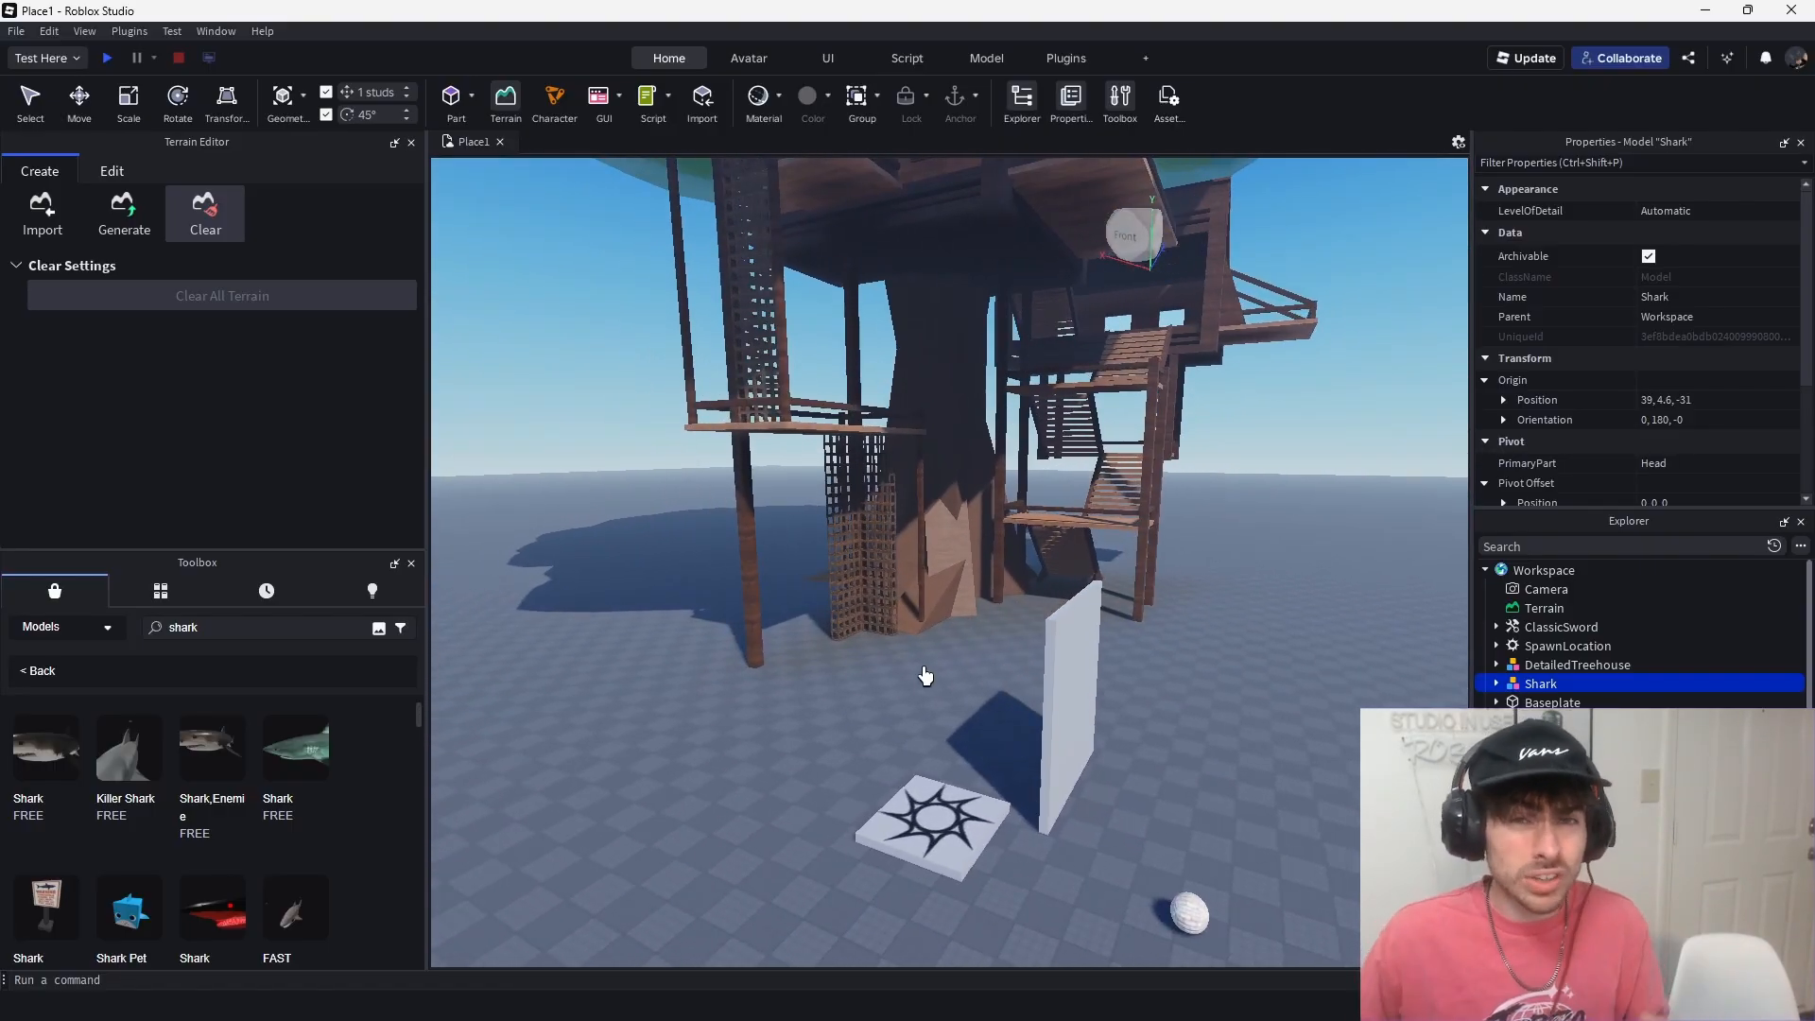